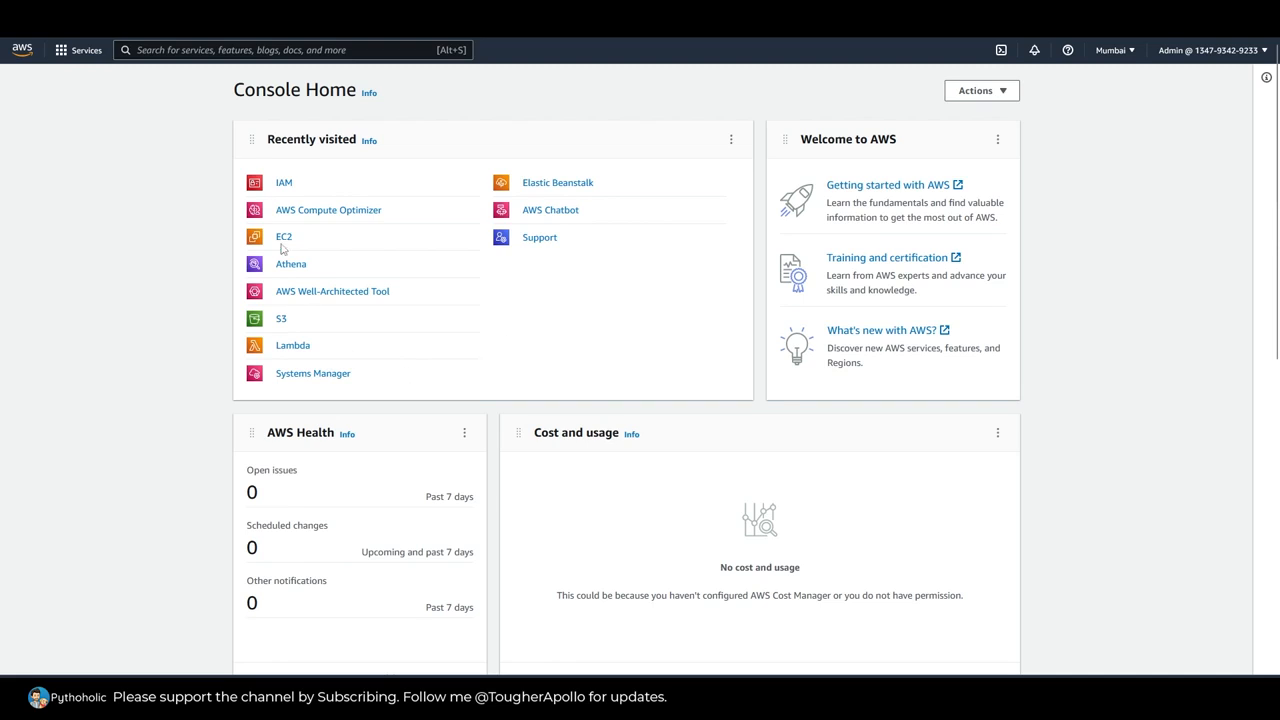
Step: Search the AWS services for IAM and open the IAM dashboard
left_click(263, 50)
type("I")
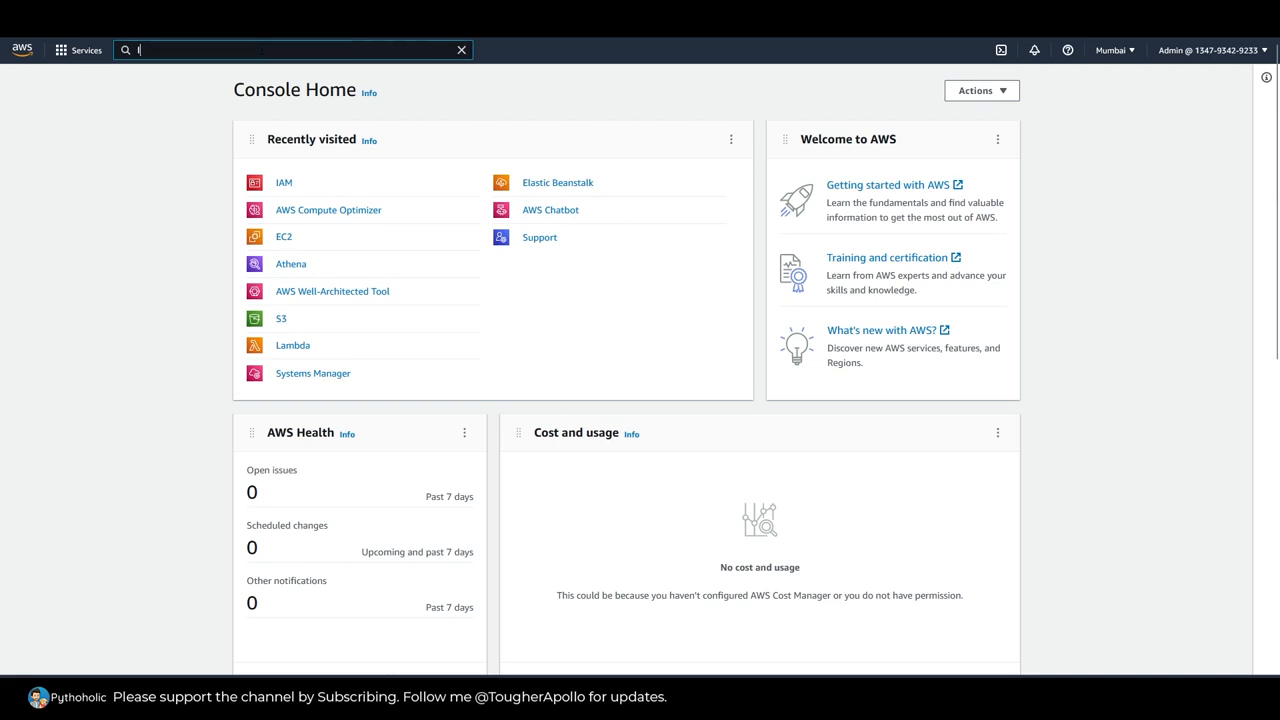
type("AM")
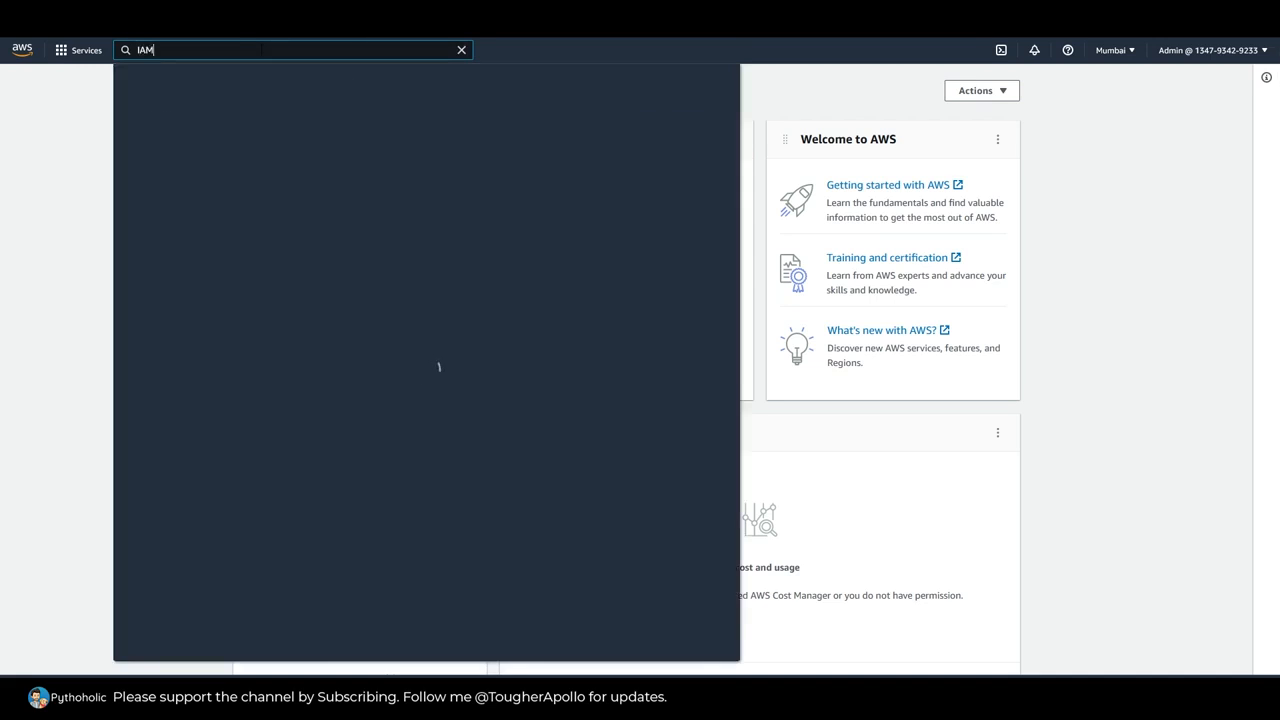
mouse_move(326, 158)
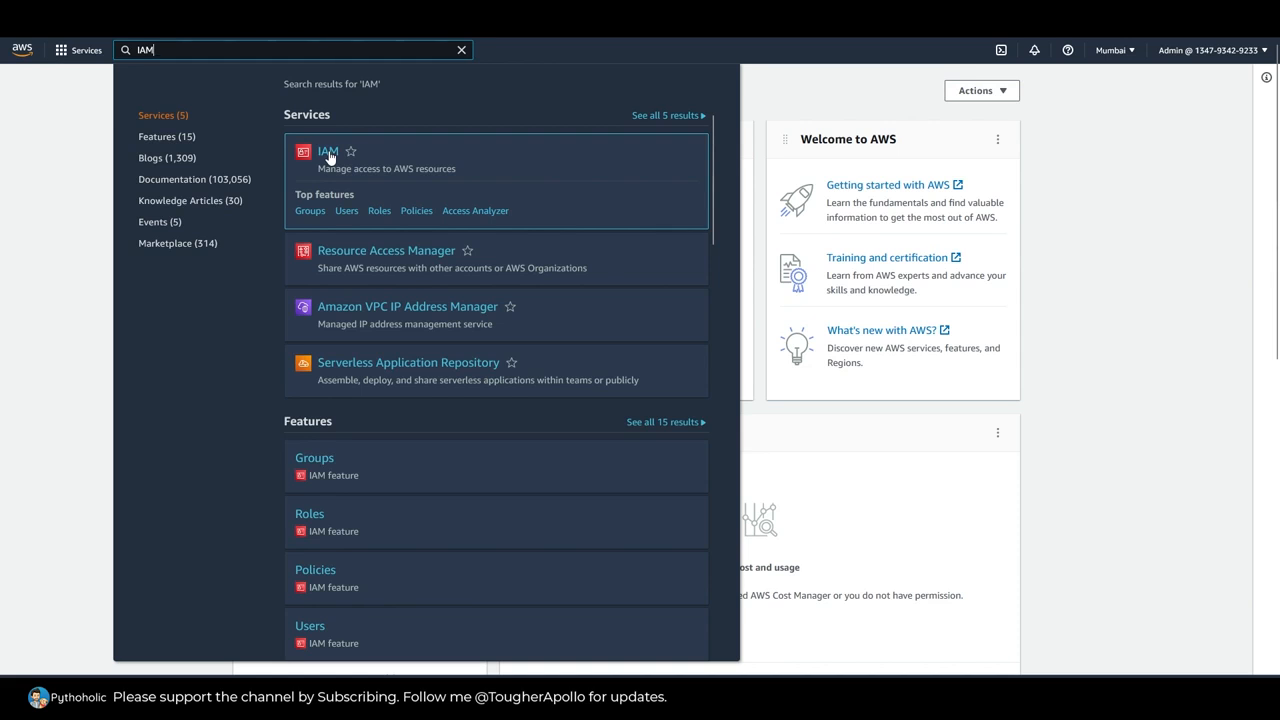
left_click(330, 158)
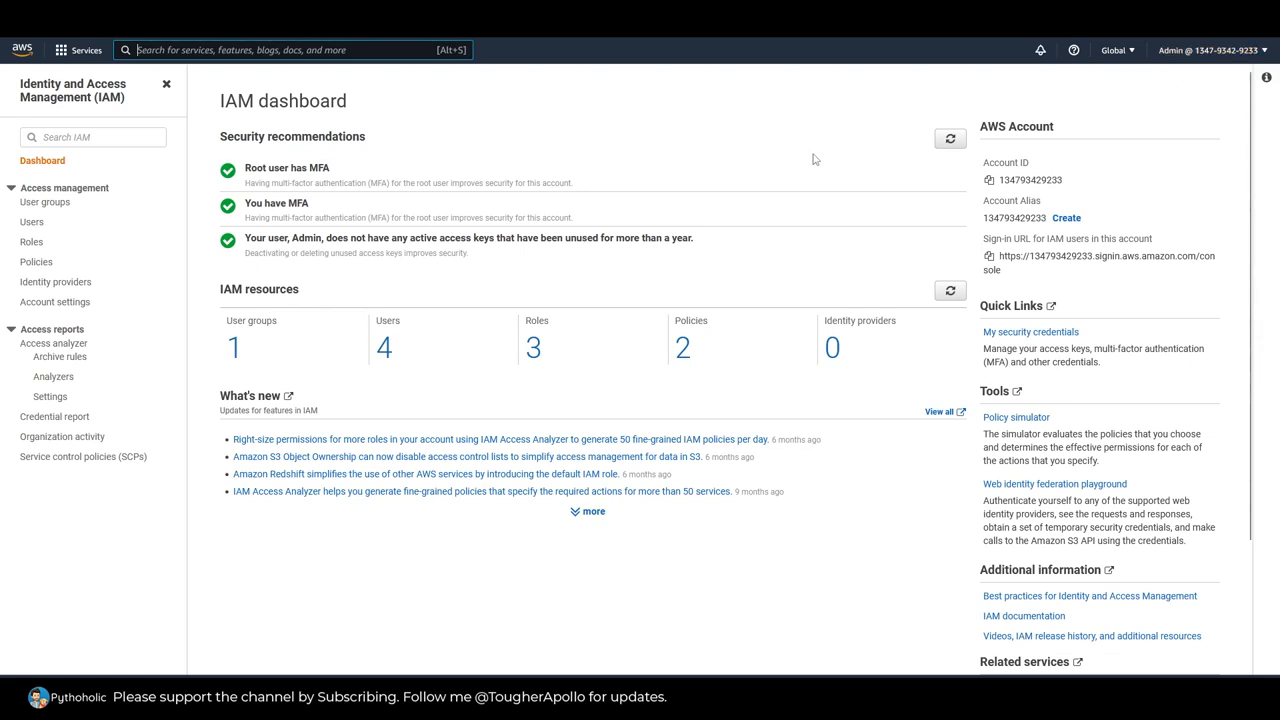
Step: In the account's general settings, set the default Region to Asia Pacific (Mumbai) ap-south-1 and save
left_click(1191, 55)
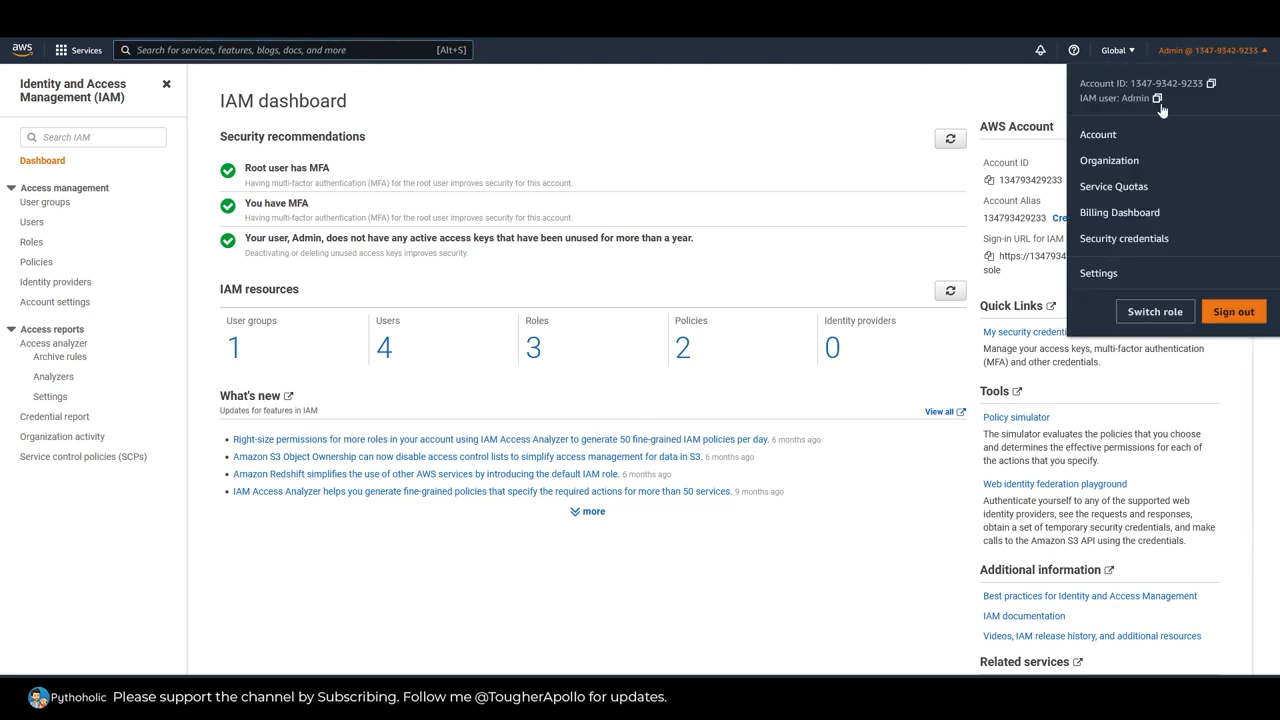
left_click(1110, 278)
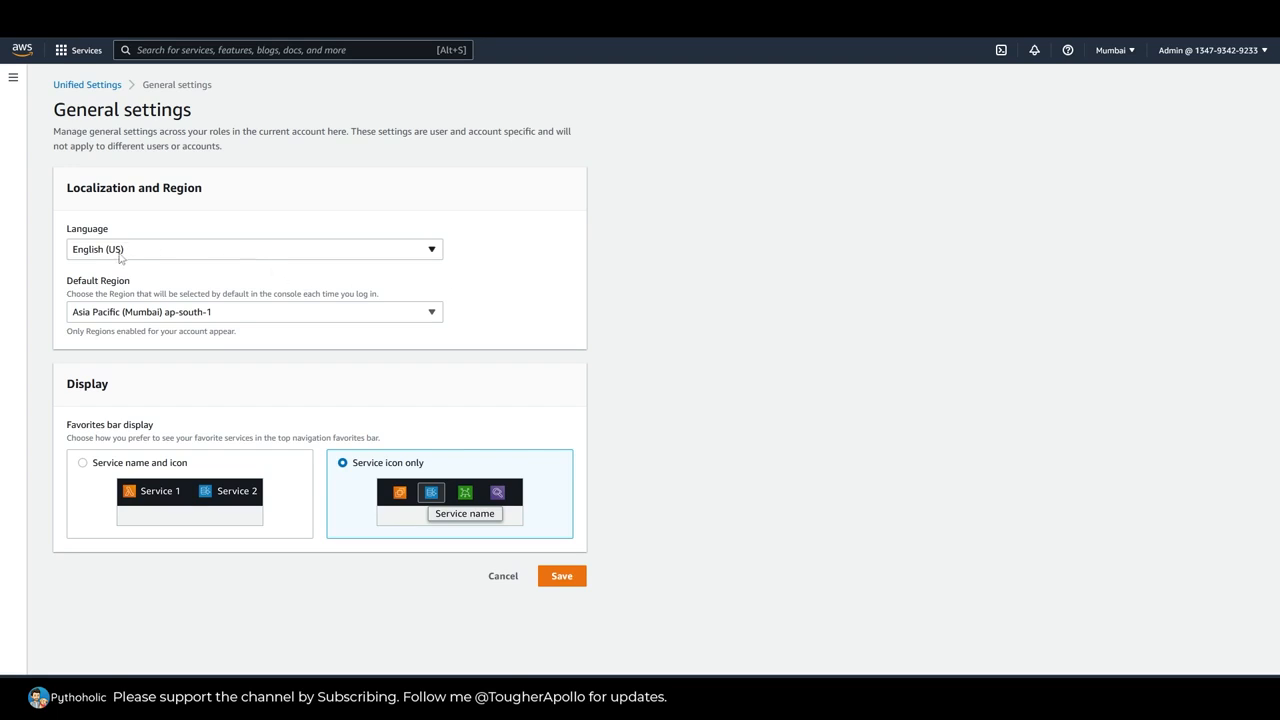
left_click(175, 312)
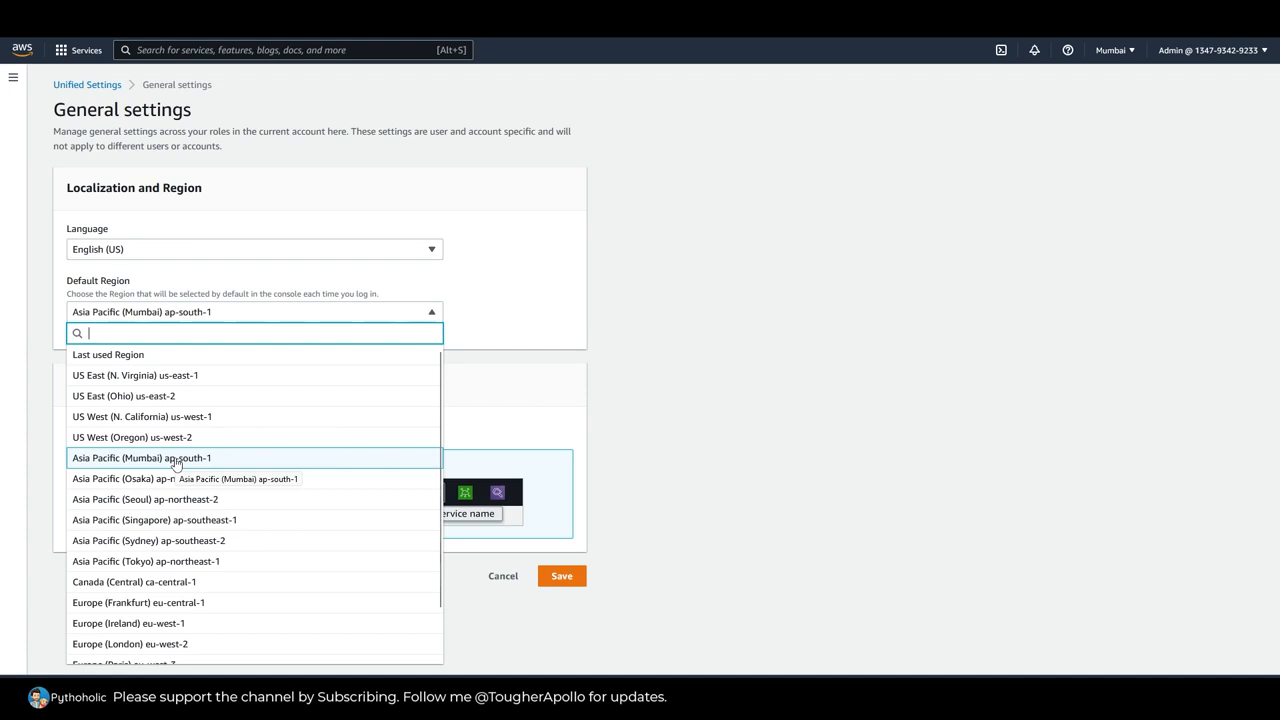
left_click(146, 356)
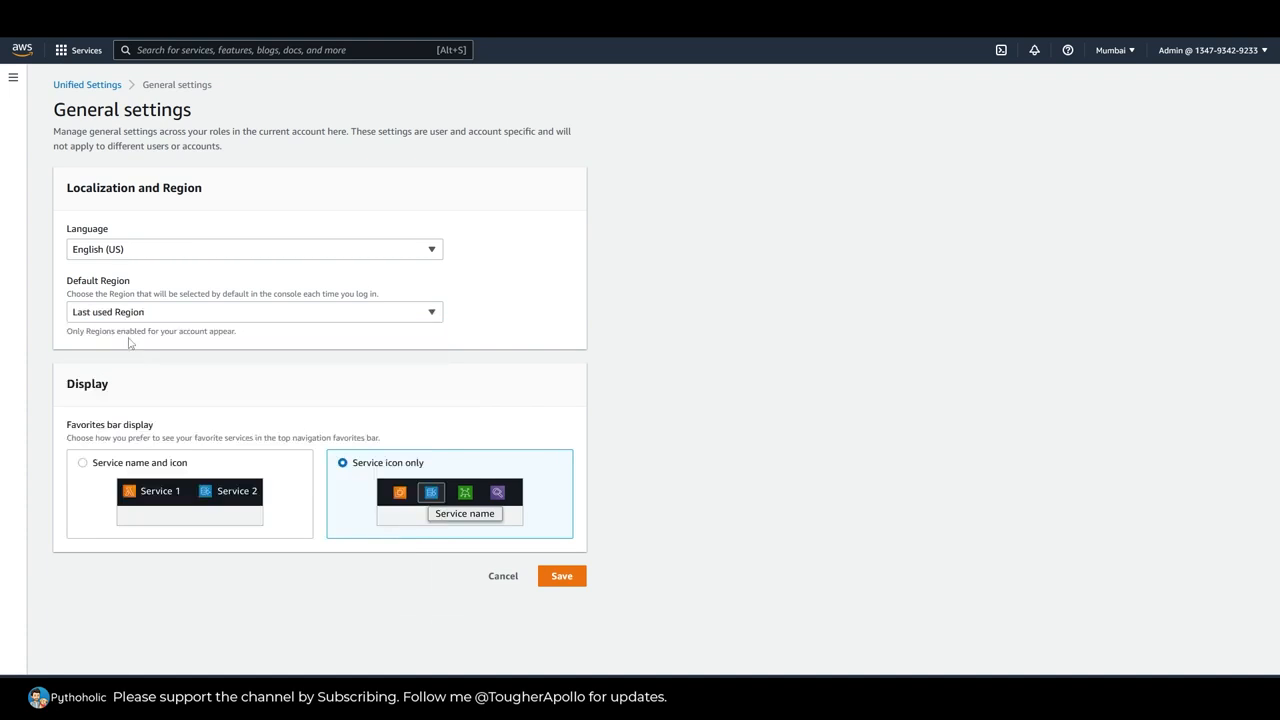
left_click(171, 318)
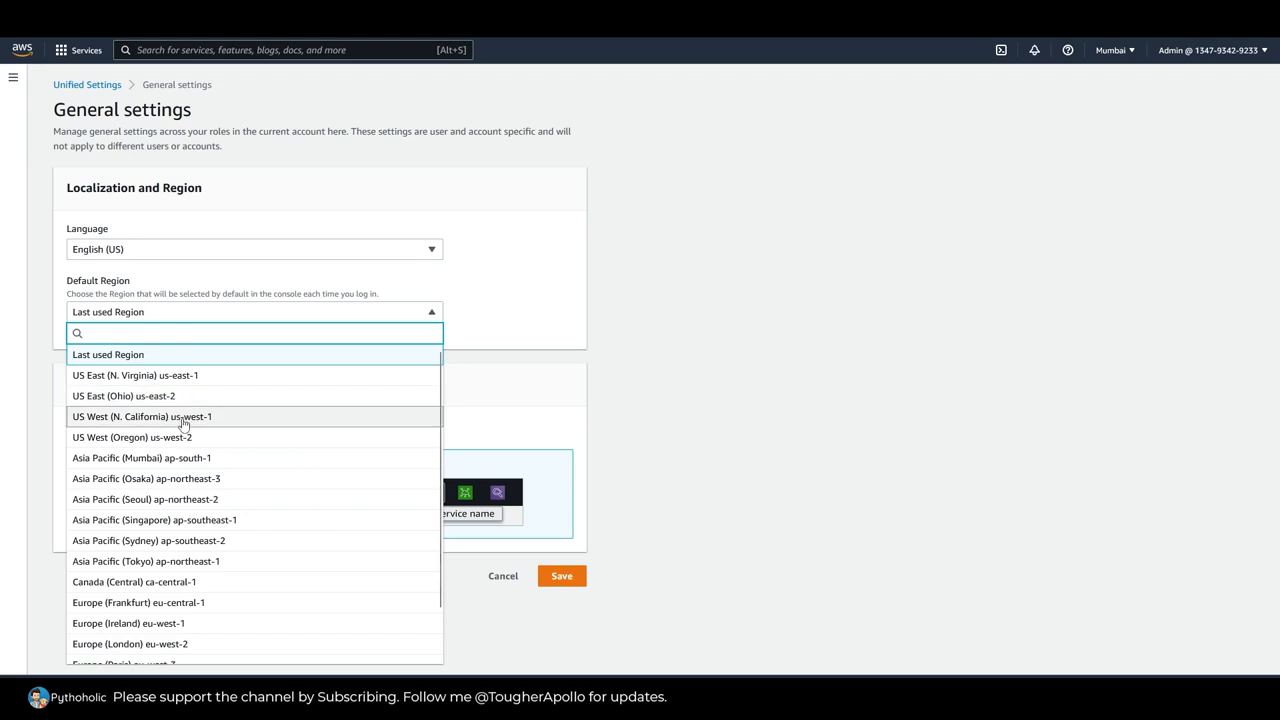
left_click(596, 463)
left_click(186, 320)
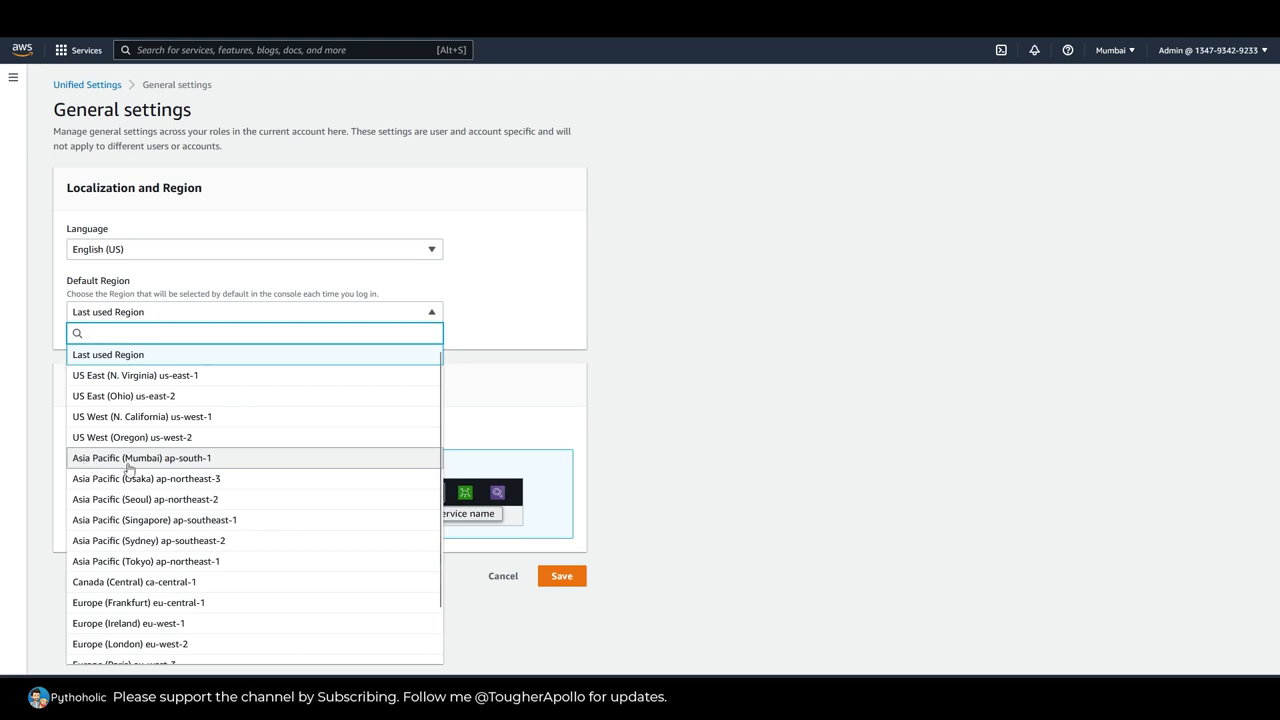
left_click(200, 460)
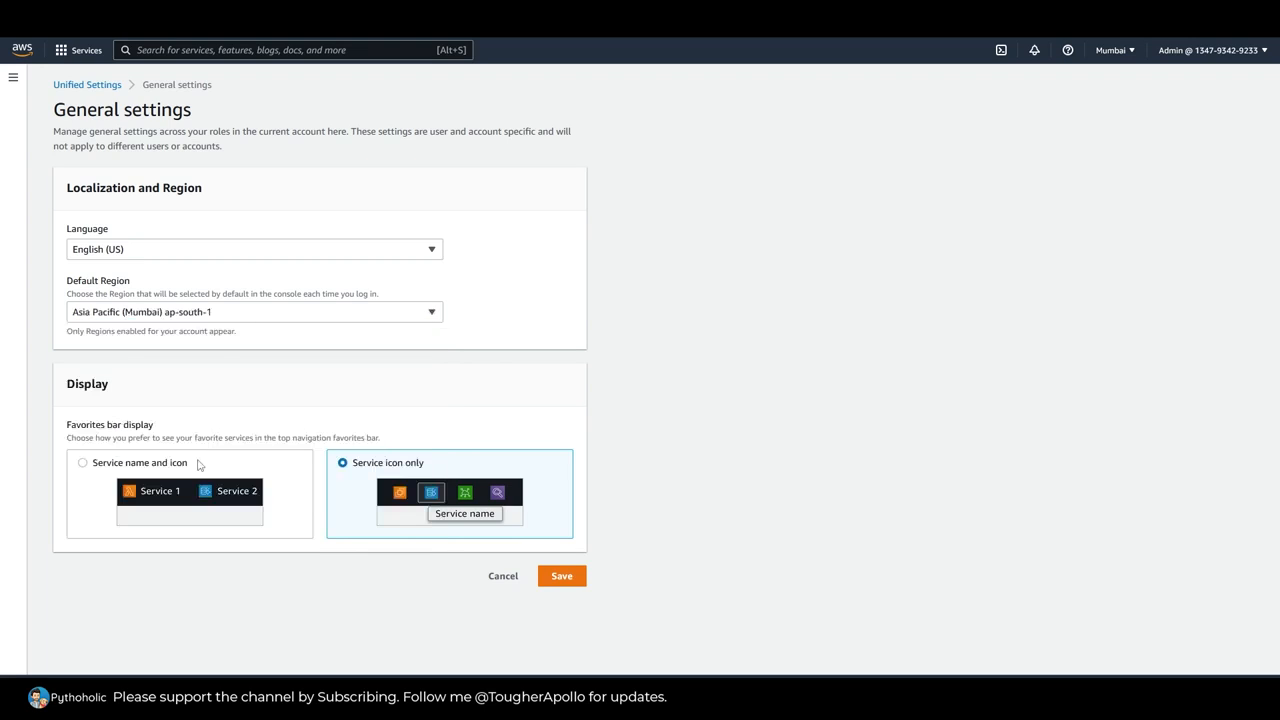
left_click(561, 577)
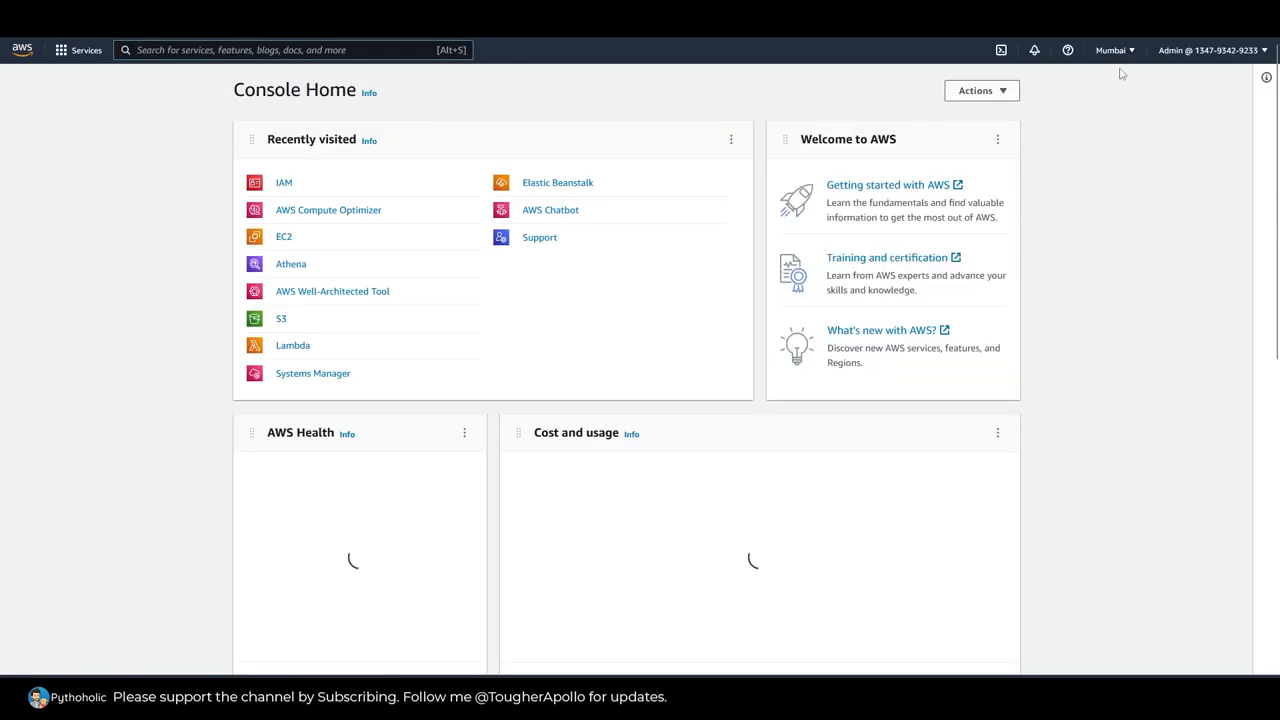
Step: Check the available Regions on Console Home, then reopen the IAM dashboard and check its Region list
left_click(1115, 52)
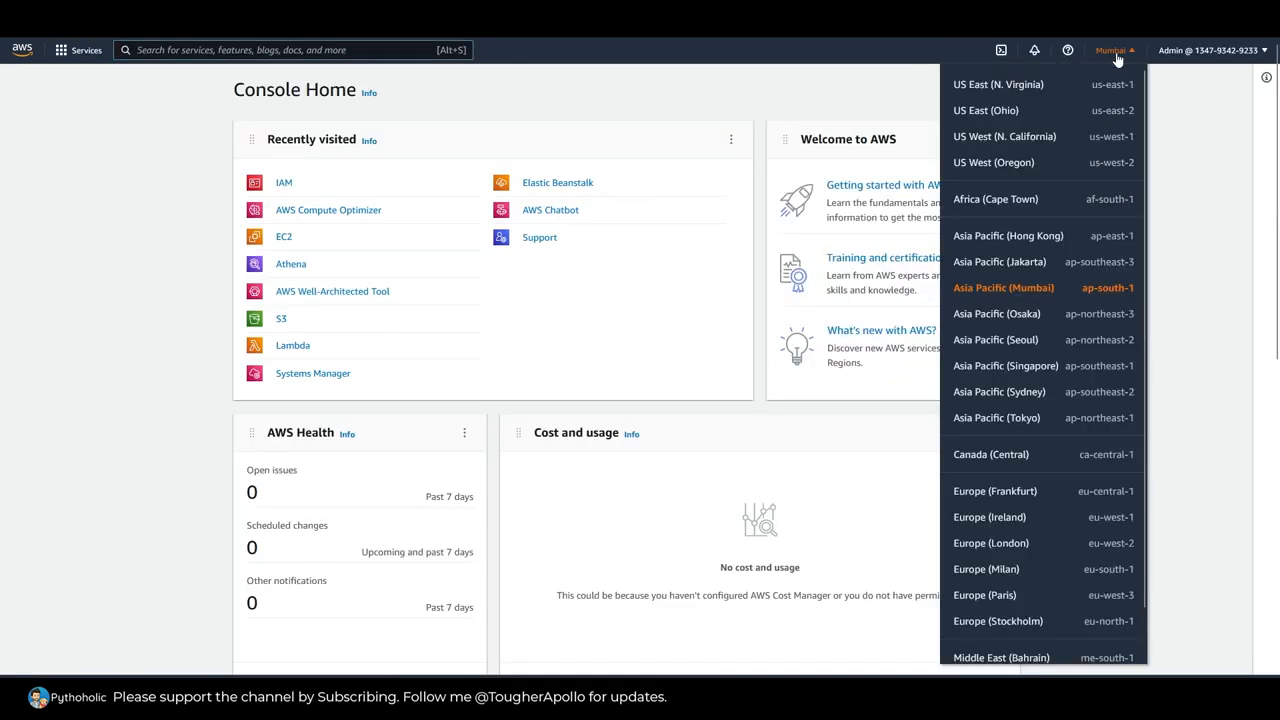
left_click(1176, 281)
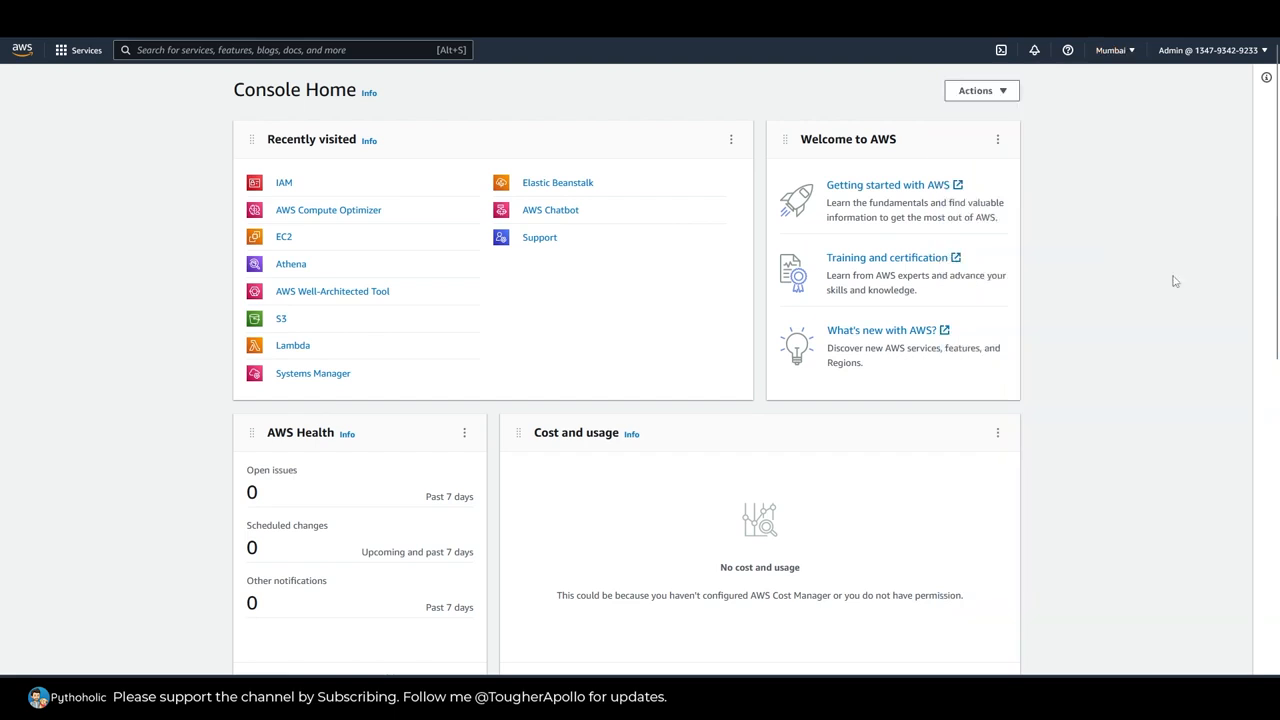
left_click(287, 186)
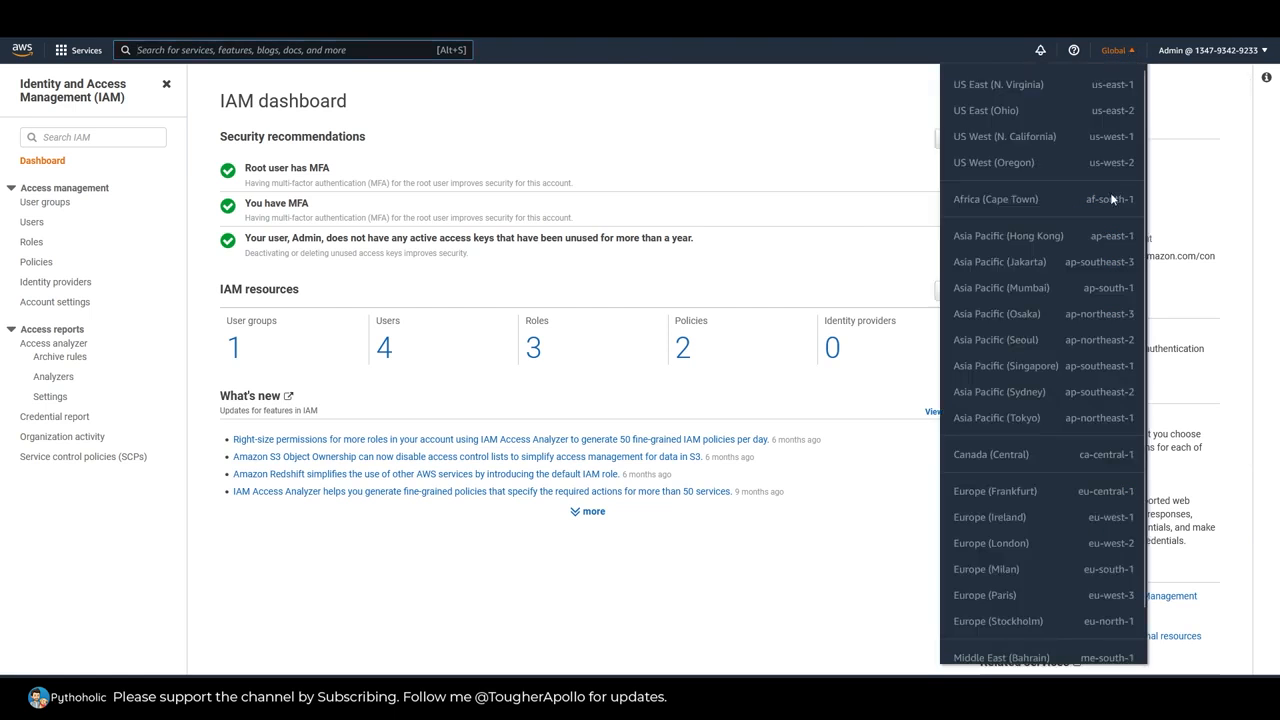
scroll(1086, 278, "down", 2)
scroll(1072, 286, "up", 2)
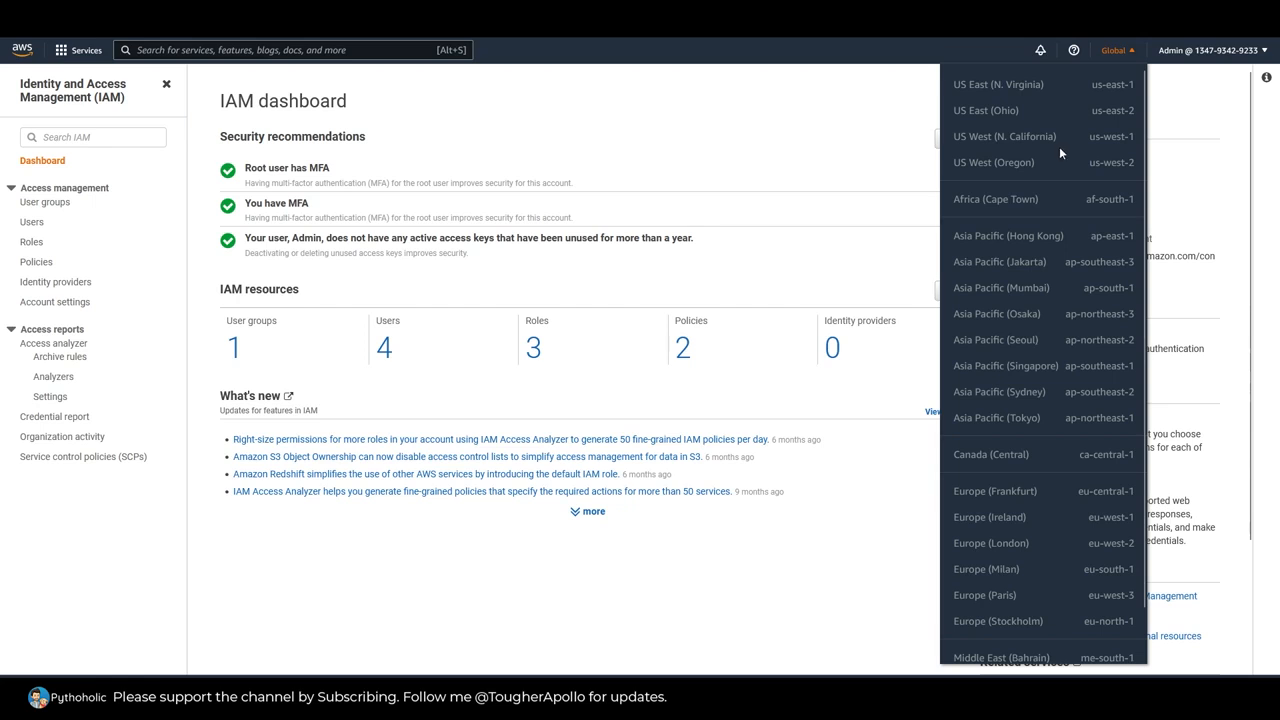
scroll(1041, 240, "down", 1)
scroll(1041, 240, "up", 1)
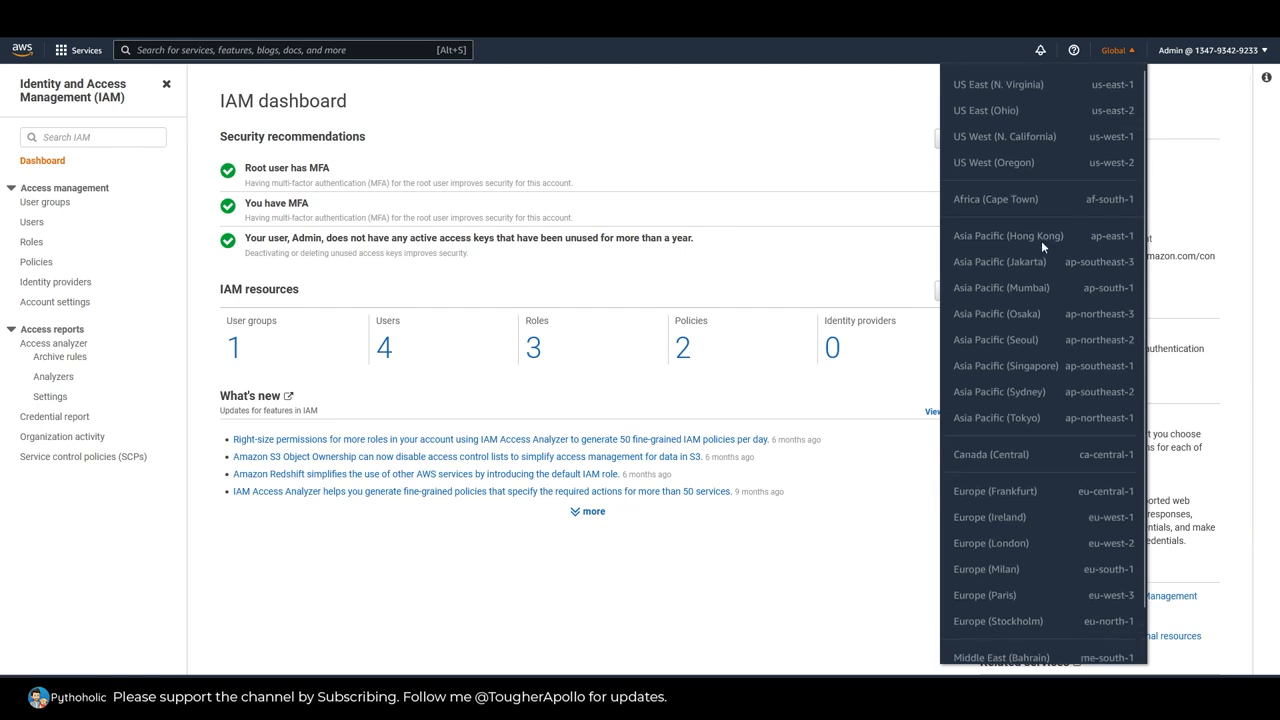
left_click(813, 113)
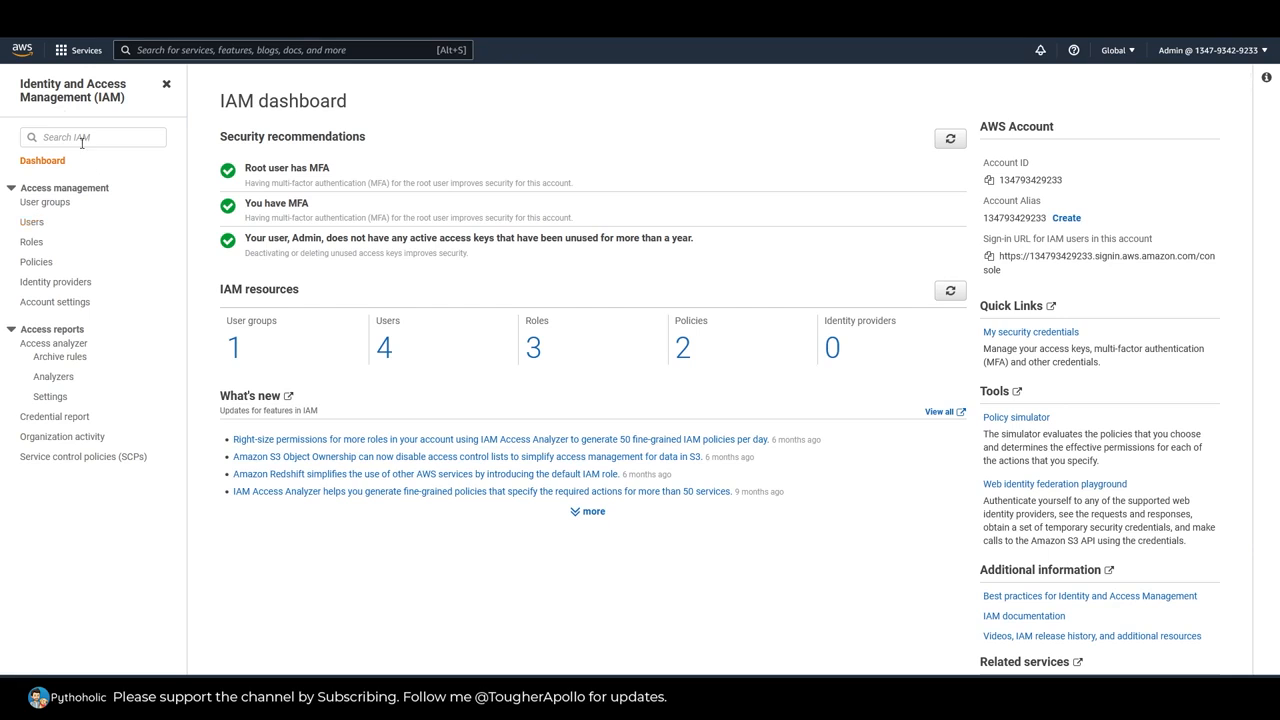
Step: From the IAM users list, start adding a user and fill in the user name
left_click(33, 223)
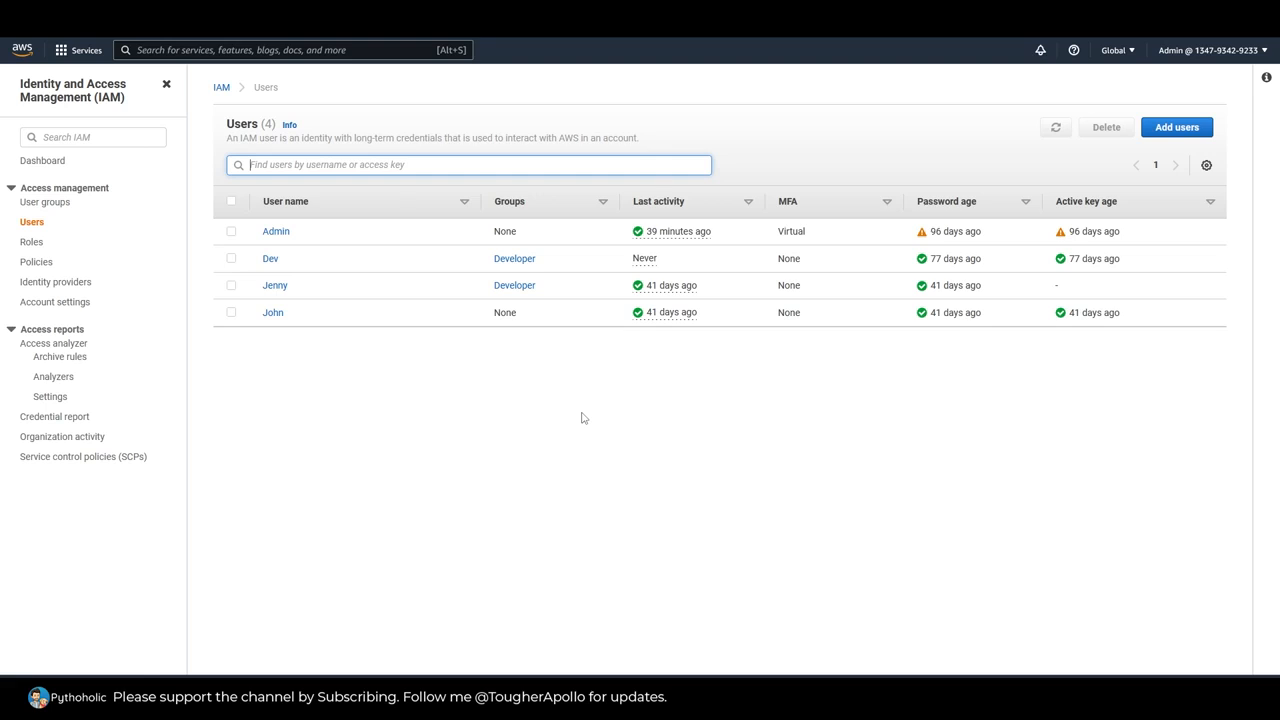
left_click(1176, 128)
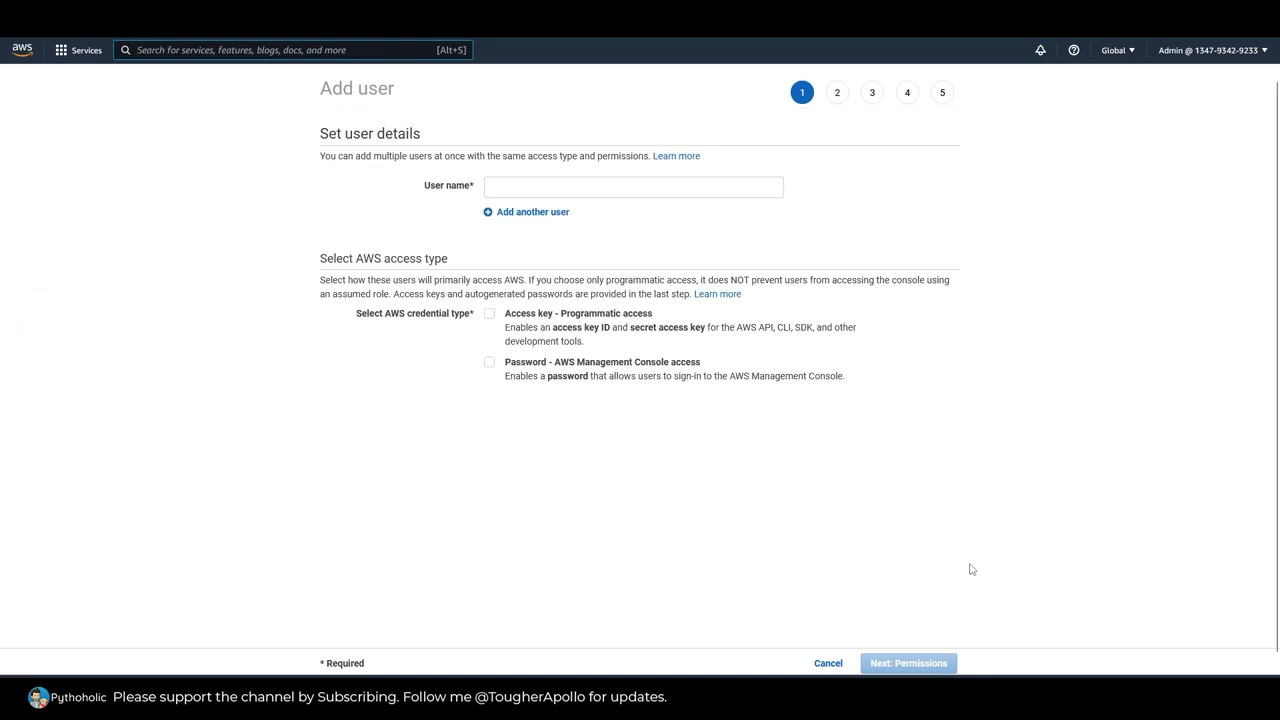
left_click_drag(320, 133, 429, 142)
left_click(547, 187)
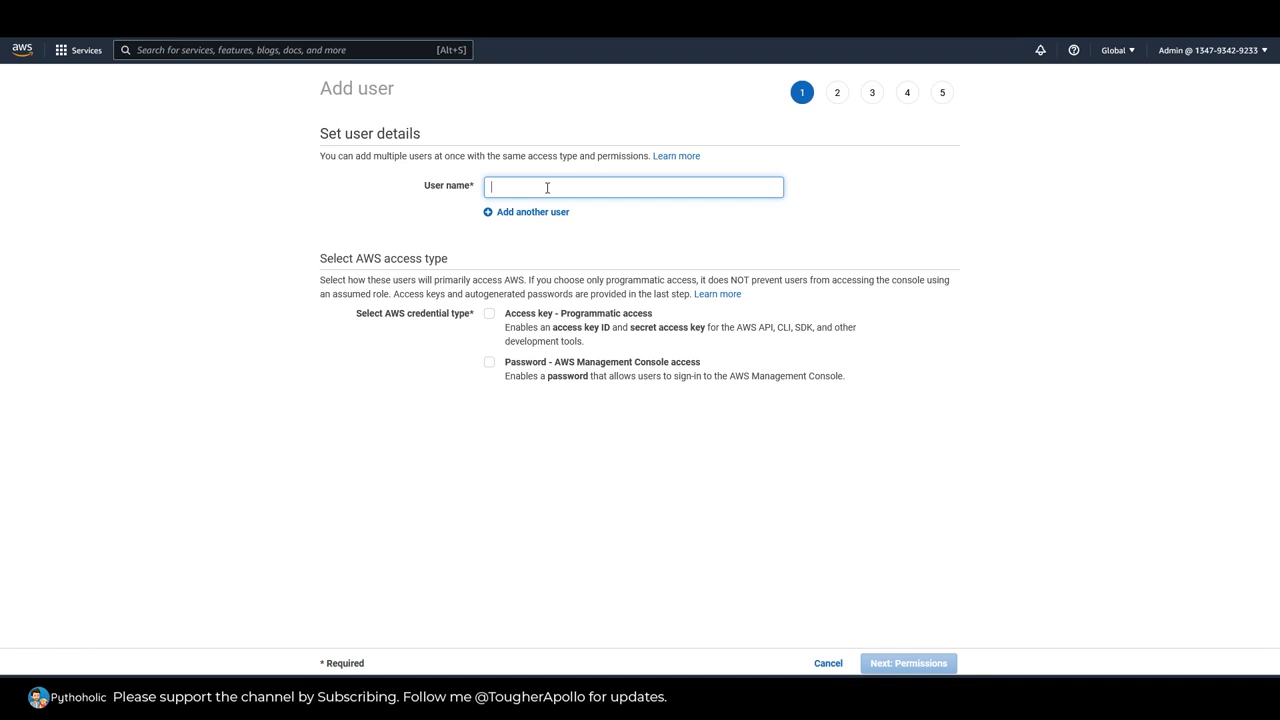
type("Tom")
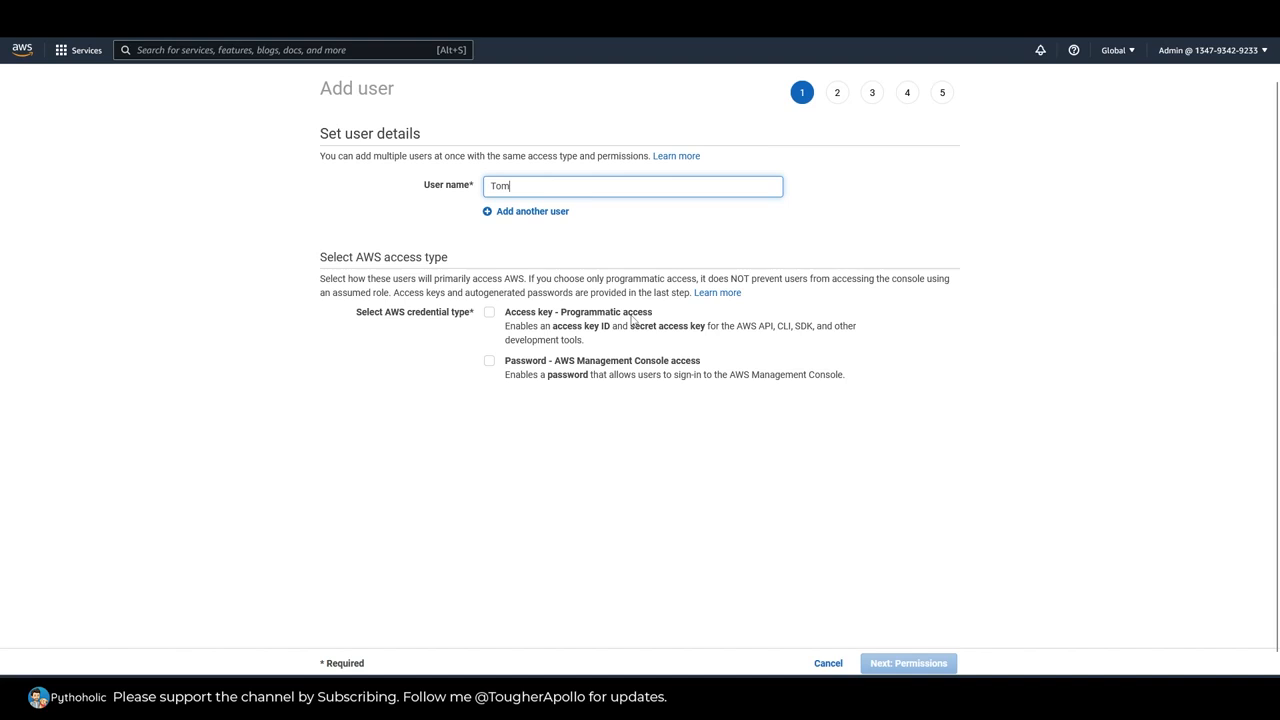
Step: Enable both Password - AWS Management Console access and Access key - Programmatic access for the new user
left_click(489, 361)
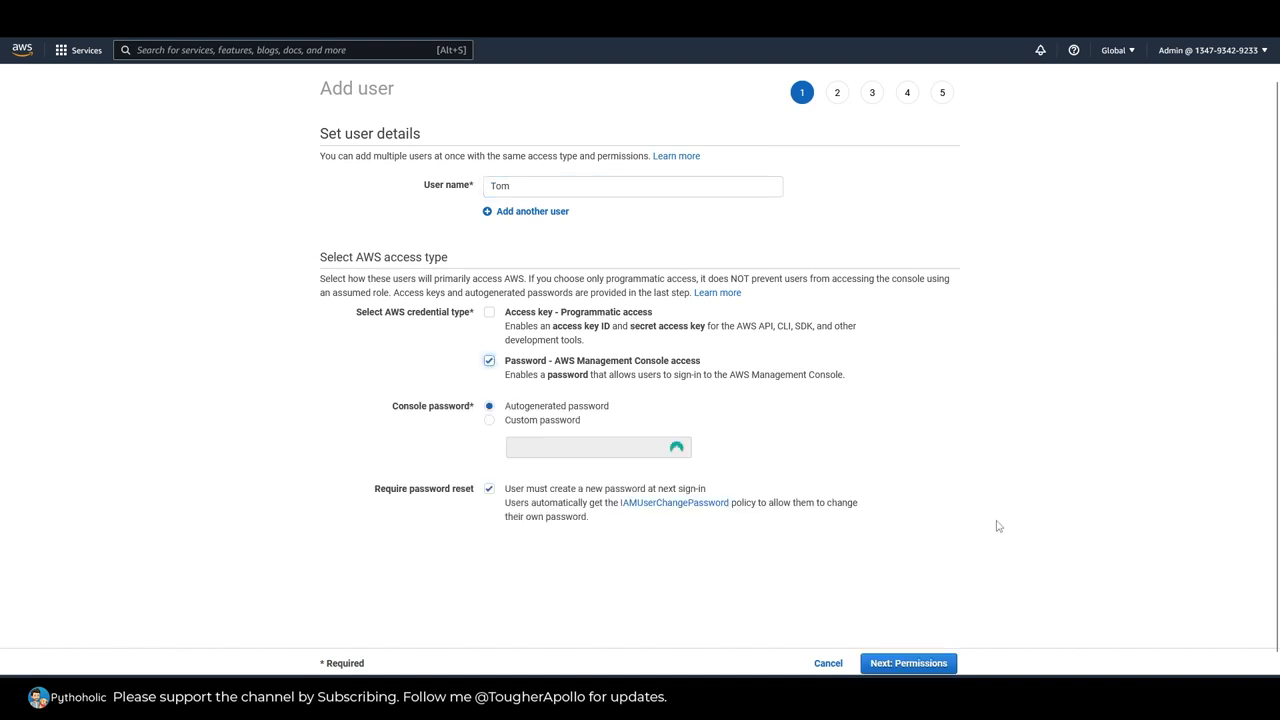
left_click(491, 316)
left_click_drag(506, 316, 556, 323)
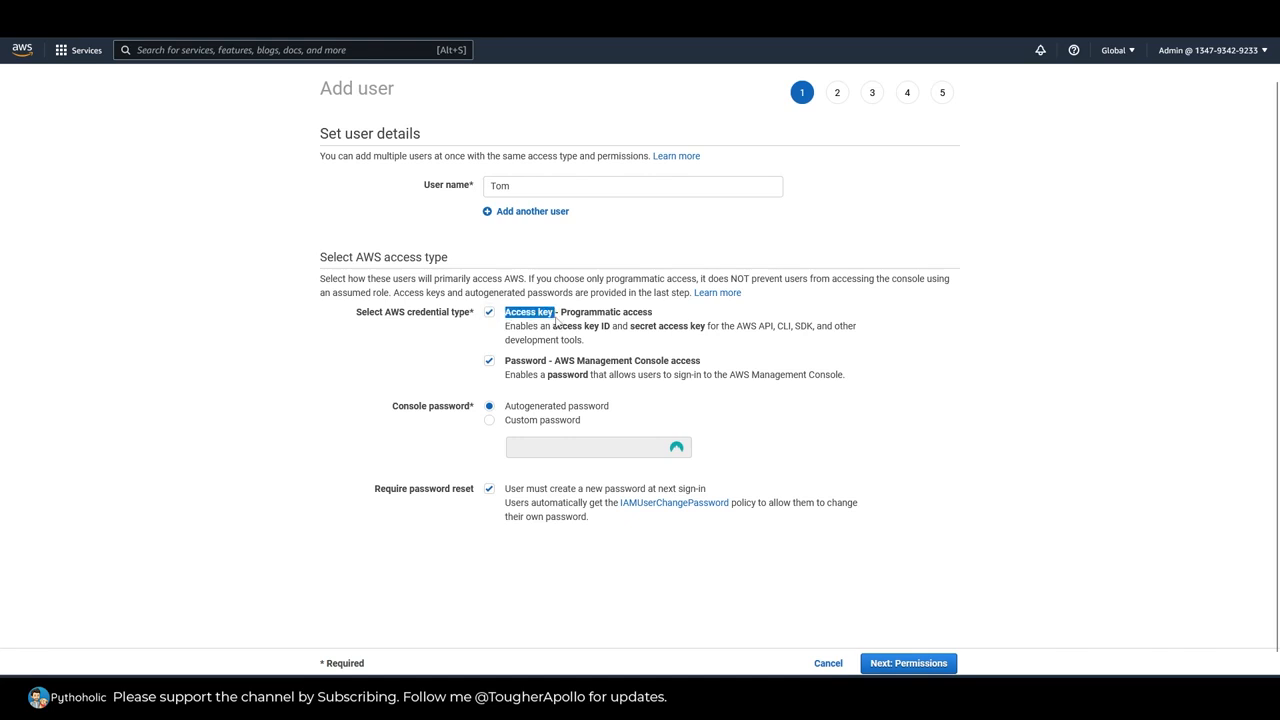
double_click(513, 365)
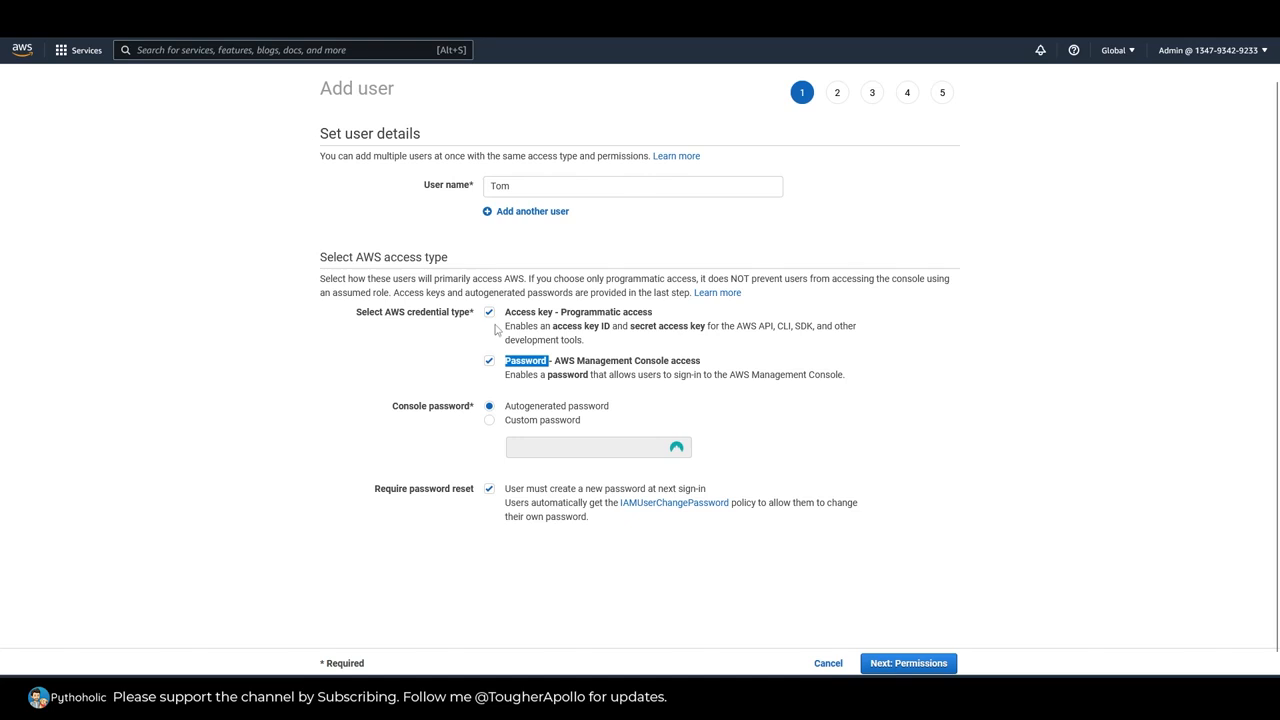
Step: Set a custom console password, turn off the required password reset and continue to the permissions
left_click(491, 421)
left_click(560, 446)
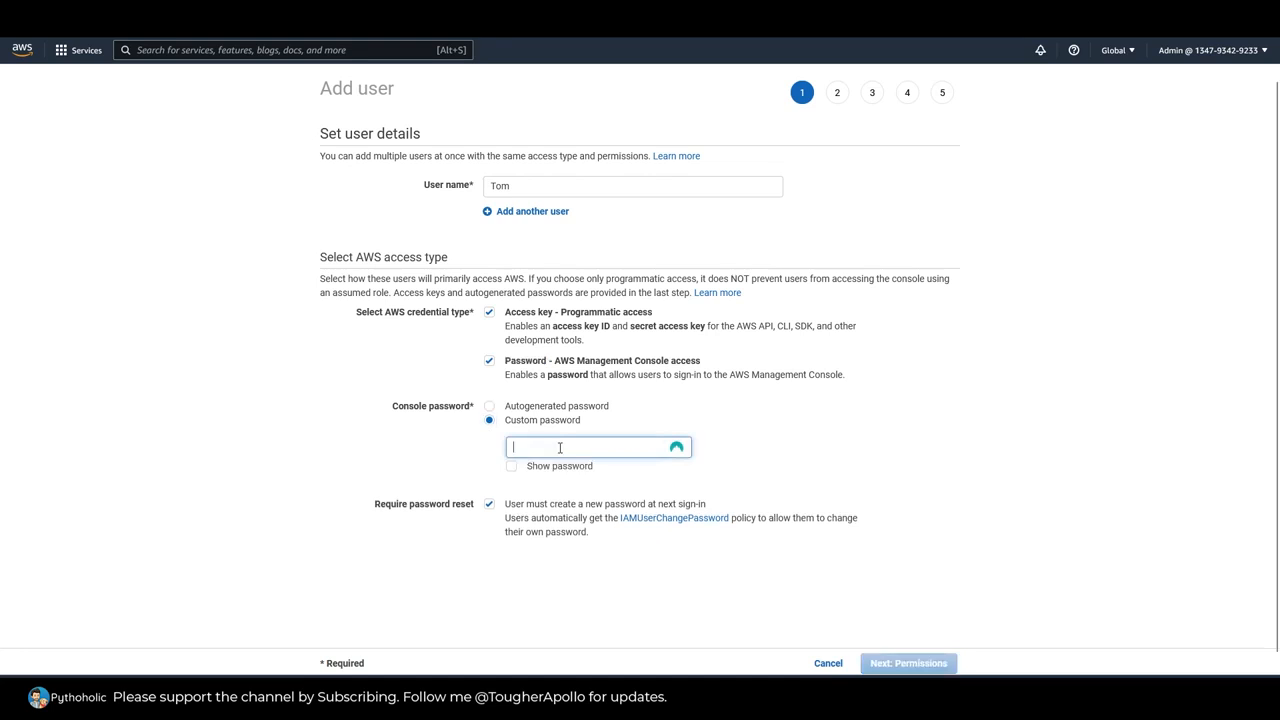
key("ctrl+v")
left_click(812, 466)
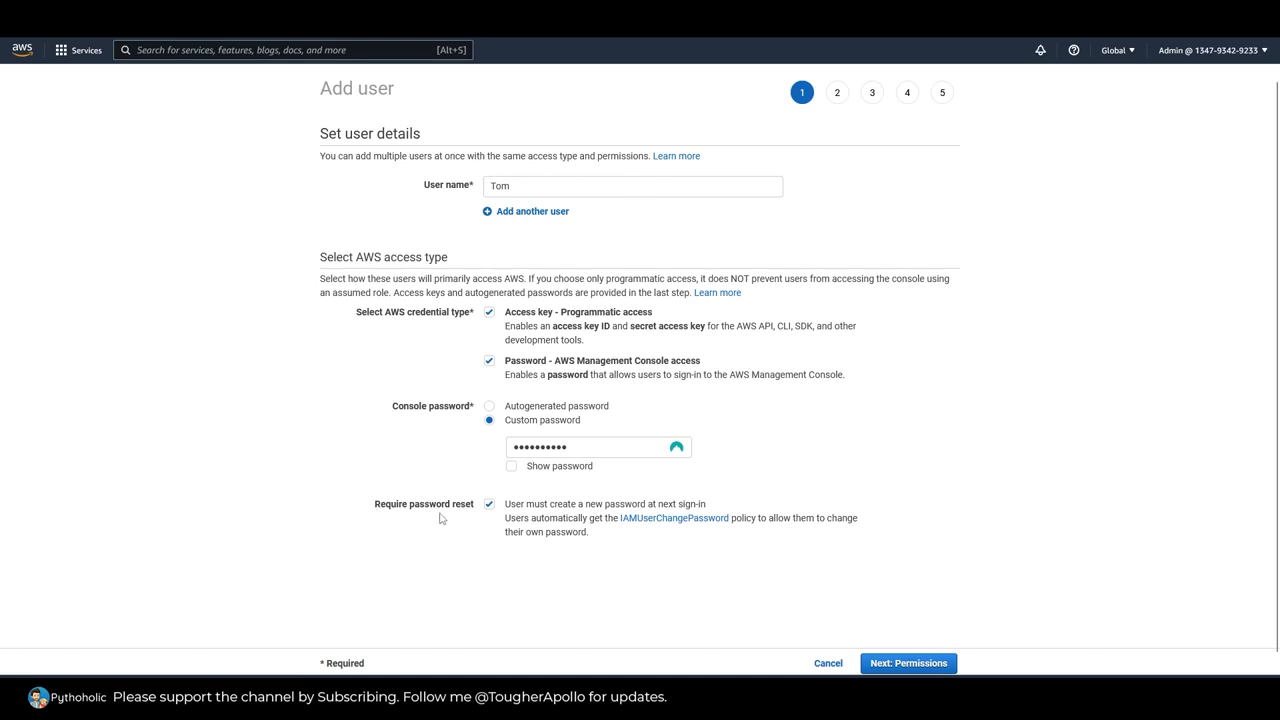
left_click(490, 510)
left_click(908, 665)
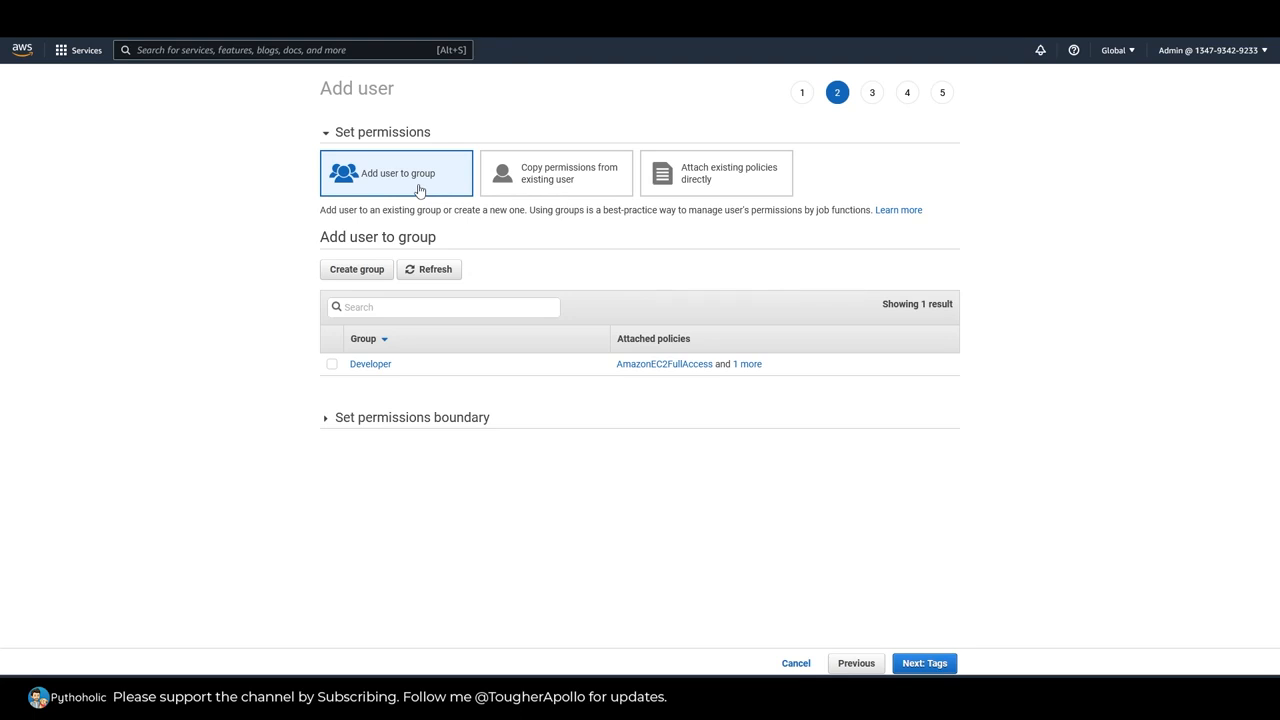
Step: Try copying the permissions from the existing Dev user
left_click(587, 180)
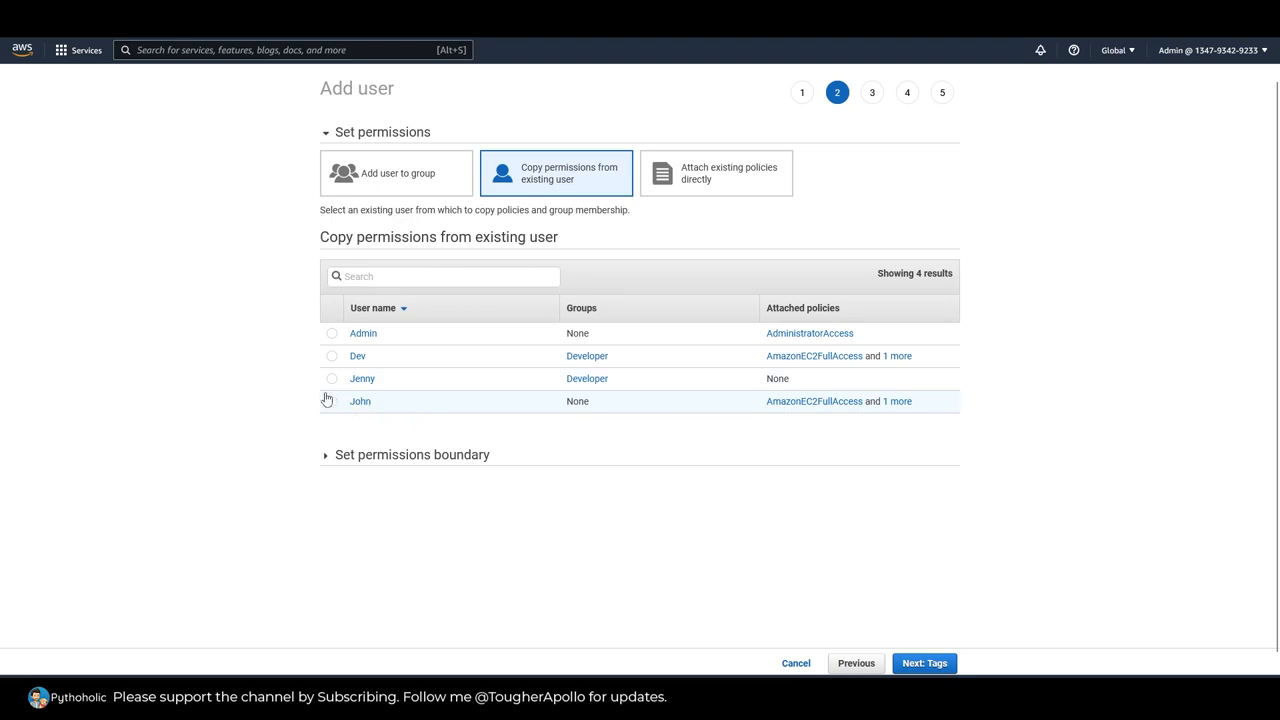
left_click(331, 356)
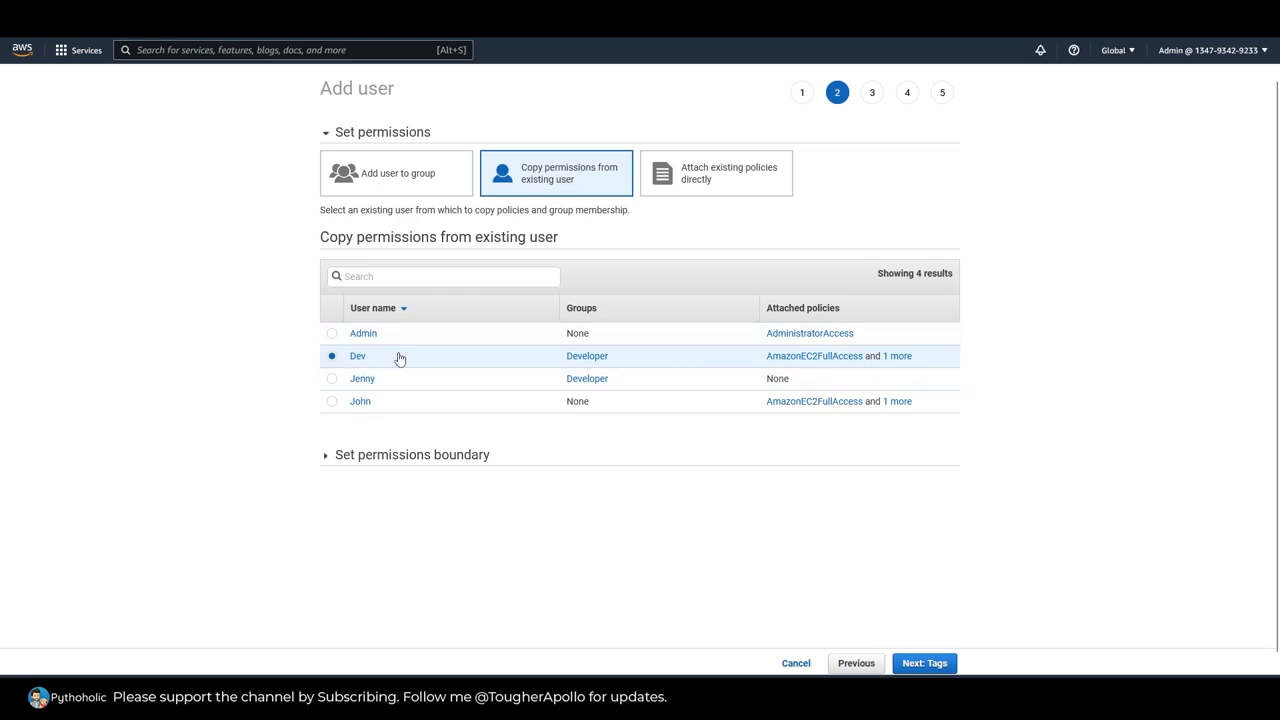
Step: Choose to attach existing policies directly and look through the available policies, leaving AdministratorAccess unselected
left_click(713, 187)
left_click(806, 211)
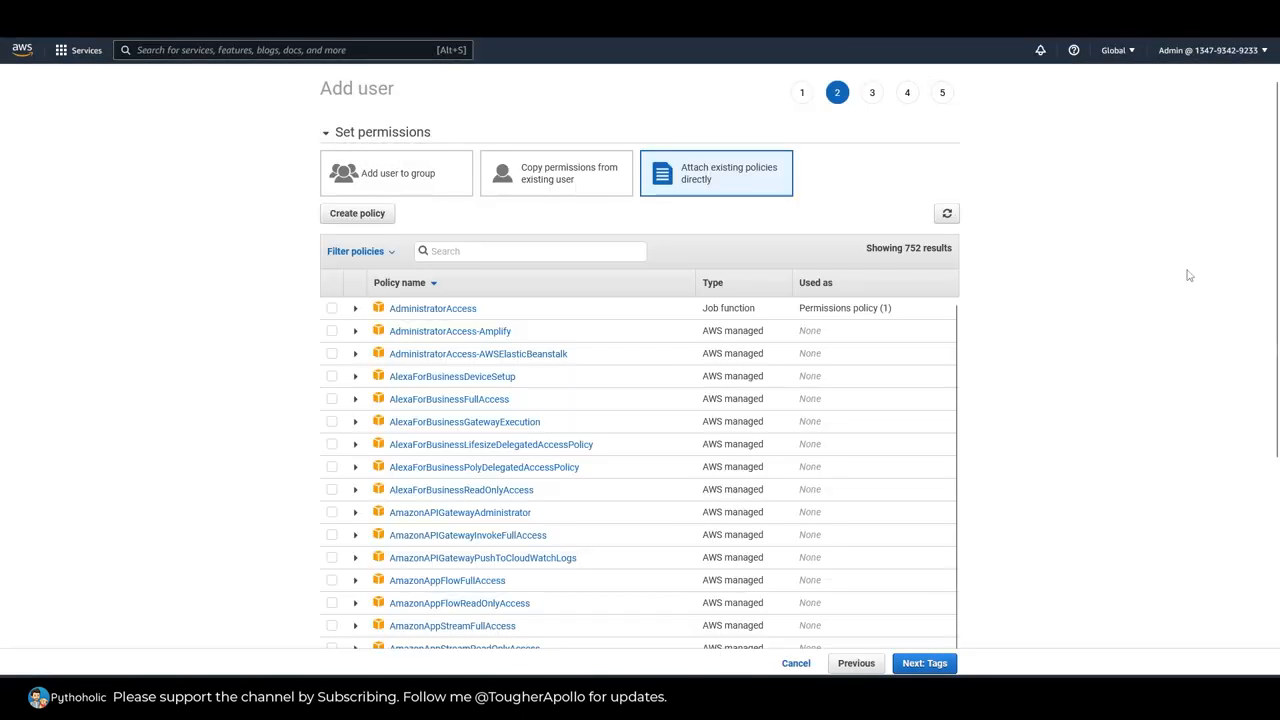
scroll(1134, 320, "down", 1)
scroll(1134, 320, "up", 1)
scroll(973, 355, "down", 1)
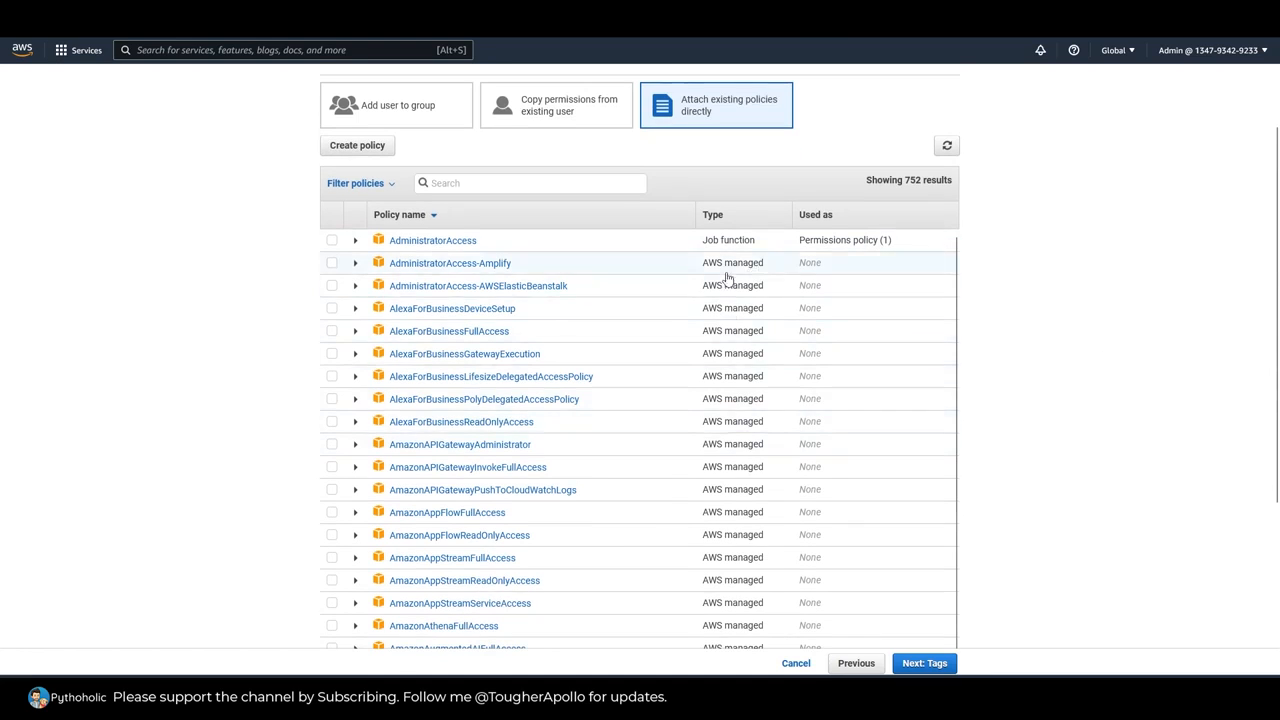
scroll(1190, 385, "up", 1)
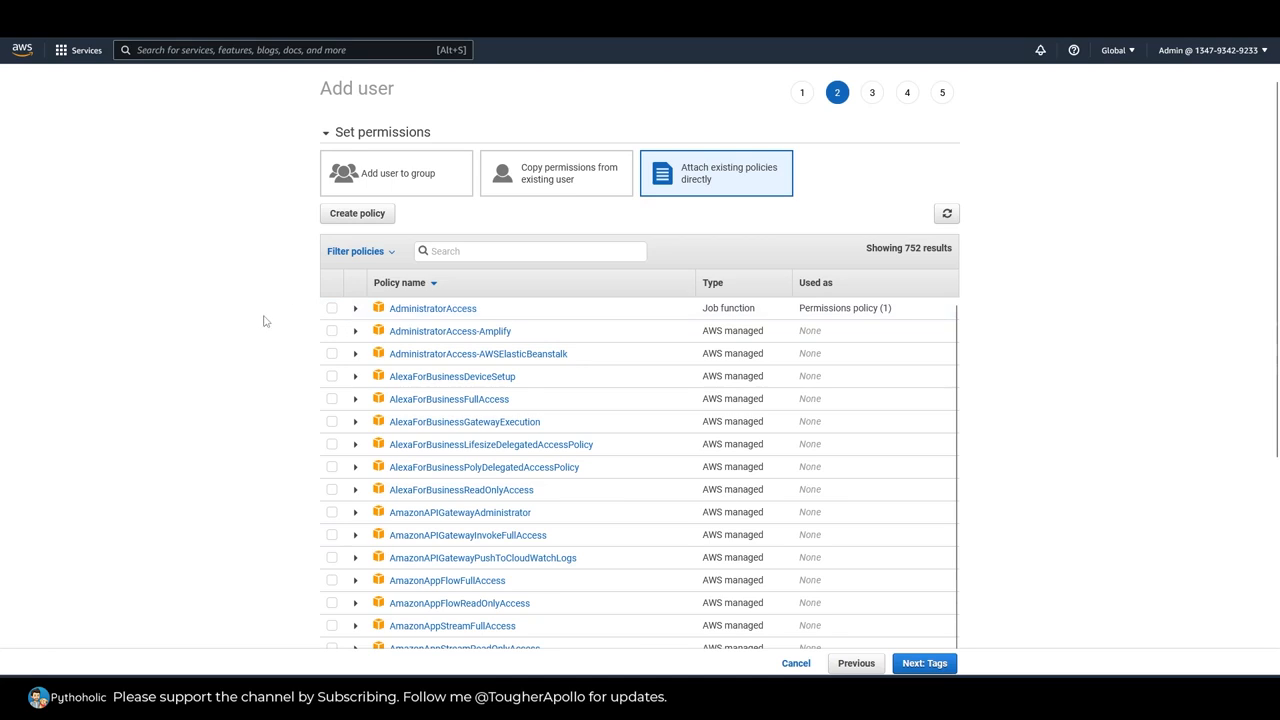
left_click(332, 311)
left_click(333, 311)
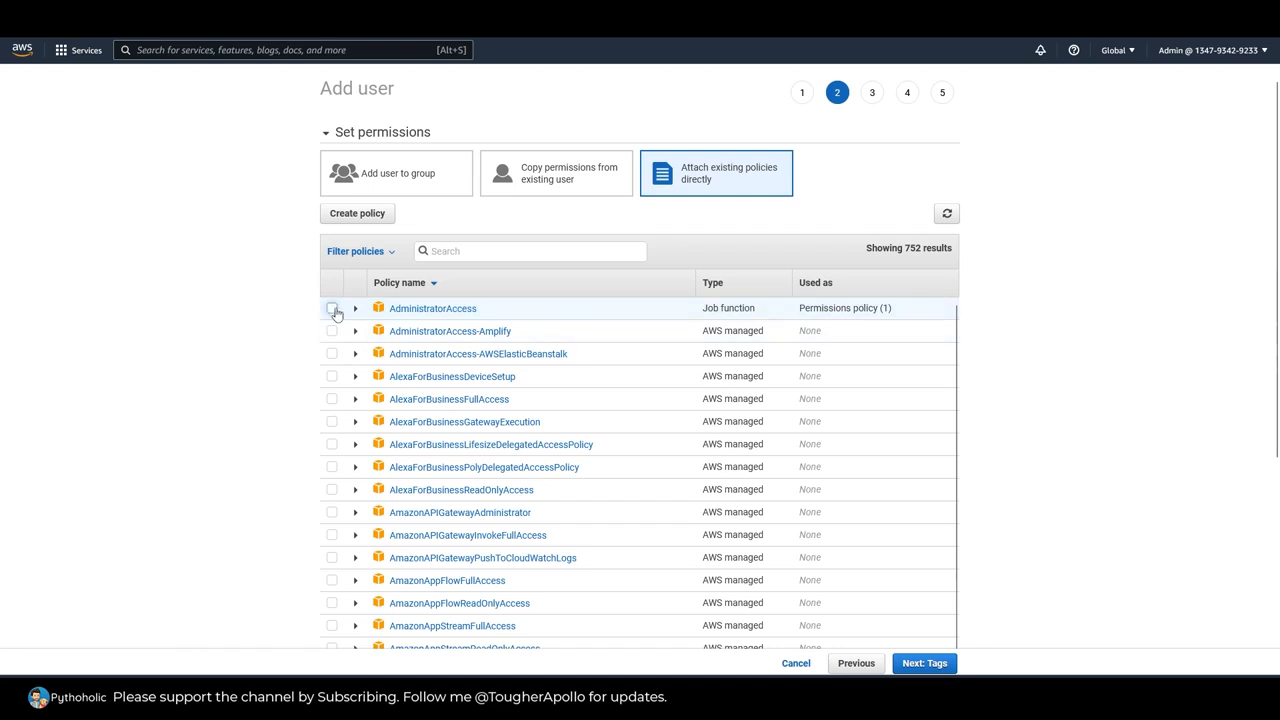
Step: Filter the policies by EC2 and select AmazonEC2FullAccess for the new user
left_click(491, 254)
type("EC2")
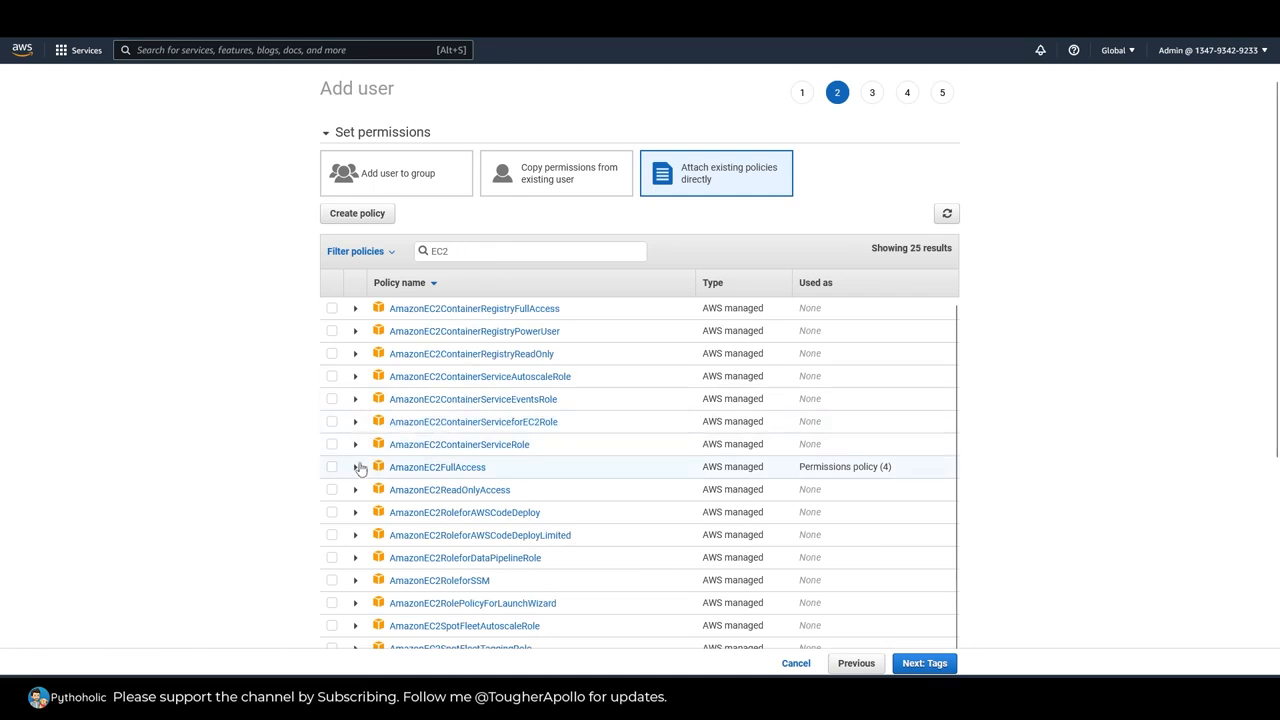
left_click(332, 467)
Step: Open the AmazonEC2FullAccess policy's details separately from the user setup and show its definition as JSON
scroll(1071, 377, "down", 1)
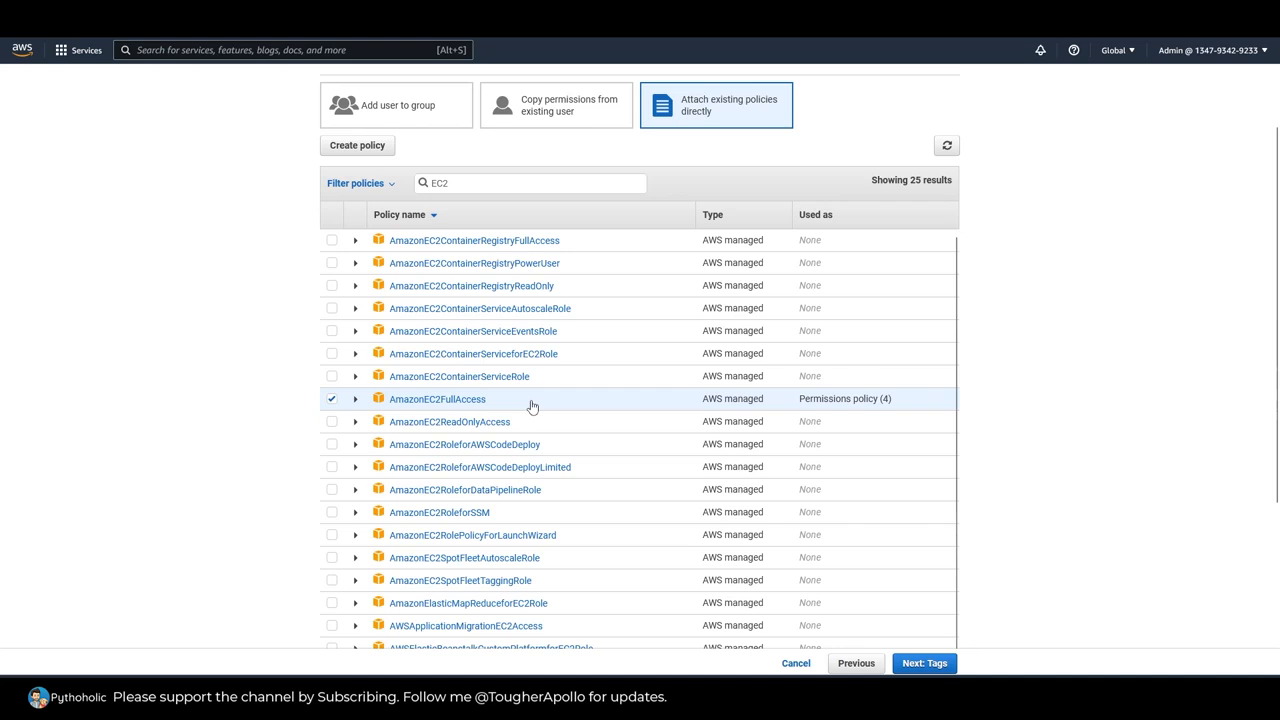
right_click(449, 408)
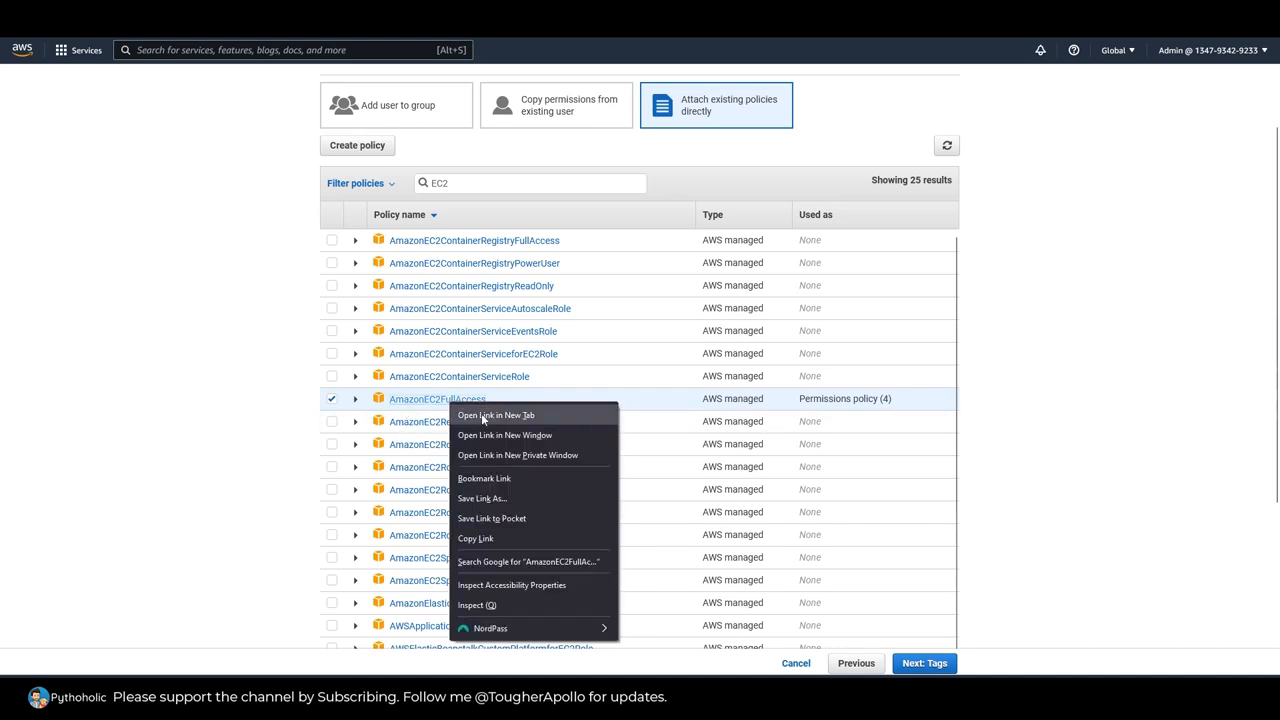
left_click(482, 415)
key("ctrl+Tab")
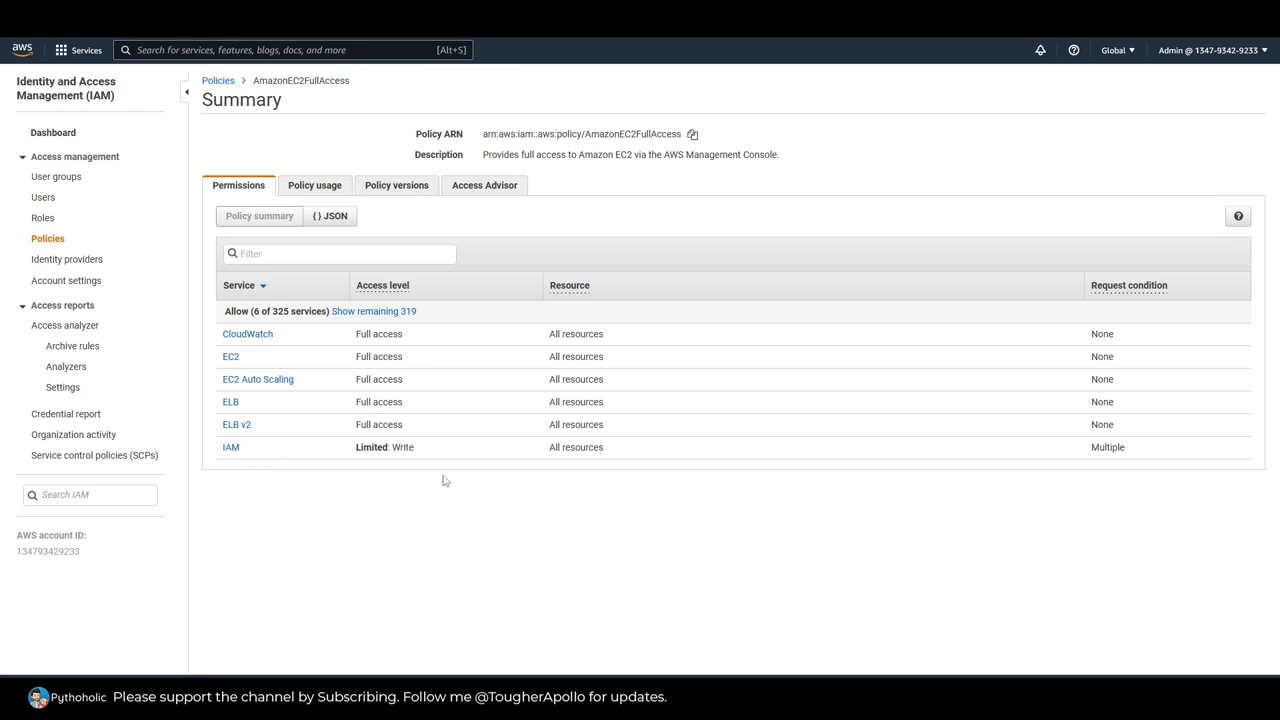
left_click(330, 216)
left_click(289, 221)
left_click(329, 218)
Step: Examine the policy document's version and the action, effect and resource of its first statement, which covers EC2
scroll(560, 353, "down", 2)
scroll(546, 346, "up", 2)
double_click(292, 257)
double_click(309, 270)
double_click(344, 296)
double_click(349, 309)
double_click(354, 327)
left_click(354, 321)
left_click_drag(395, 321, 416, 321)
left_click(437, 317)
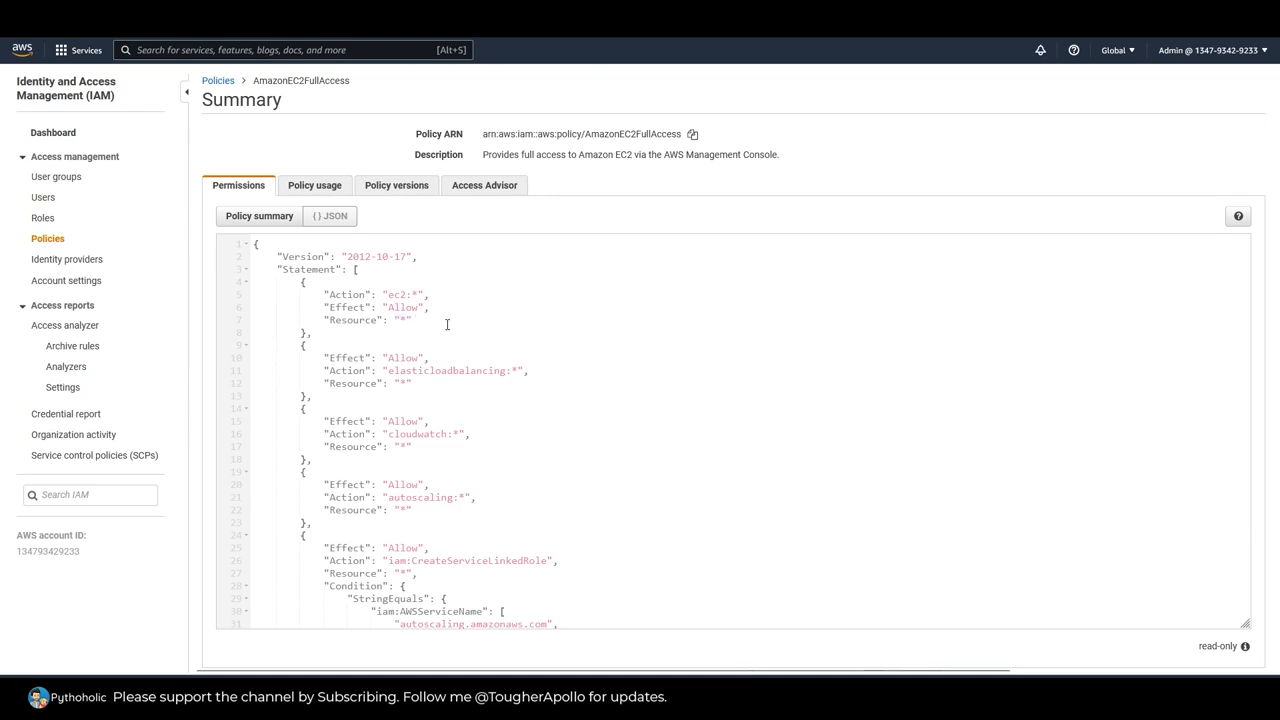
left_click_drag(389, 294, 412, 294)
left_click(430, 294)
Step: Examine the remaining policy statements for load balancing, CloudWatch, auto scaling and service-linked roles, including the AWS service name condition
double_click(405, 357)
scroll(468, 367, "down", 3)
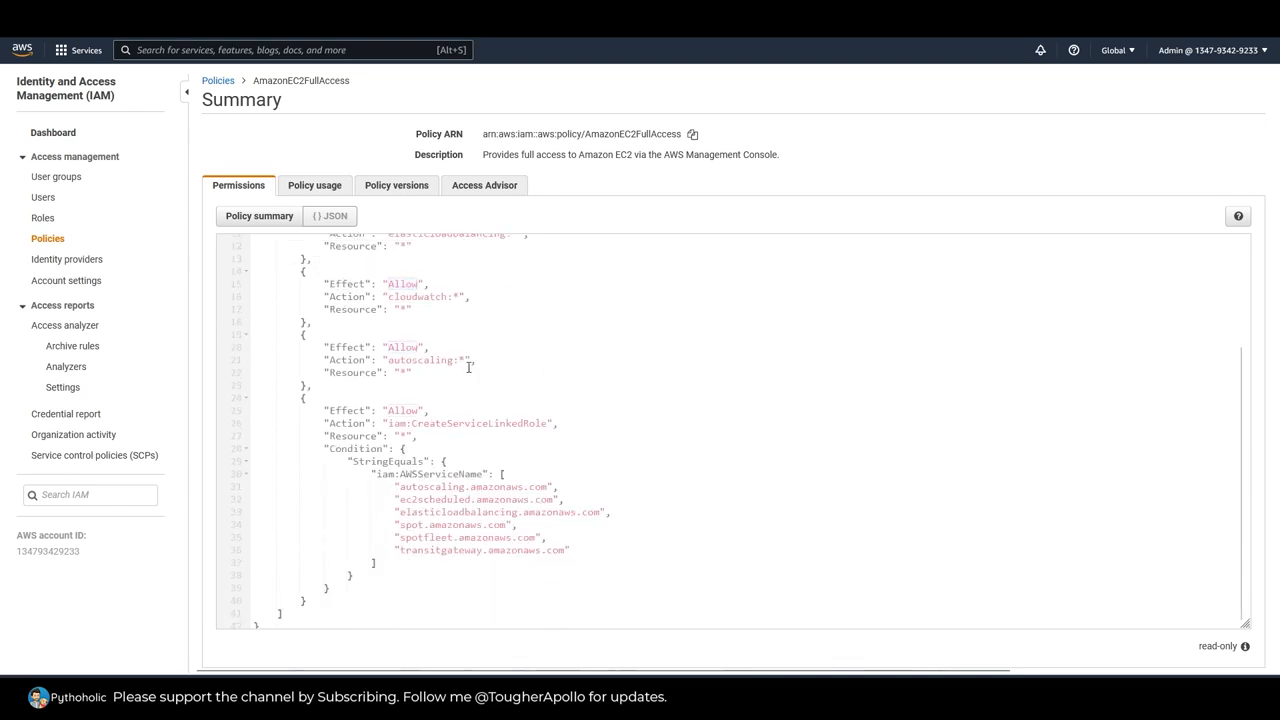
scroll(447, 296, "up", 4)
double_click(450, 320)
double_click(443, 374)
double_click(417, 440)
scroll(659, 491, "down", 2)
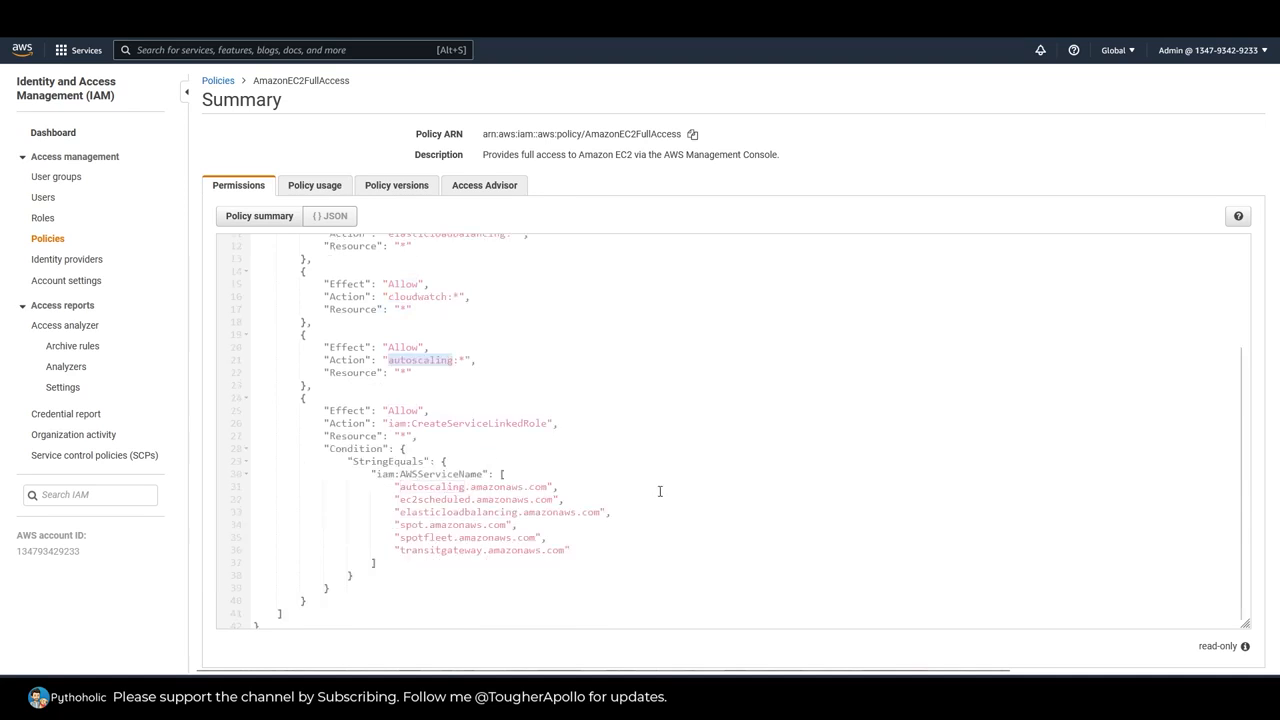
left_click(389, 423)
double_click(425, 423)
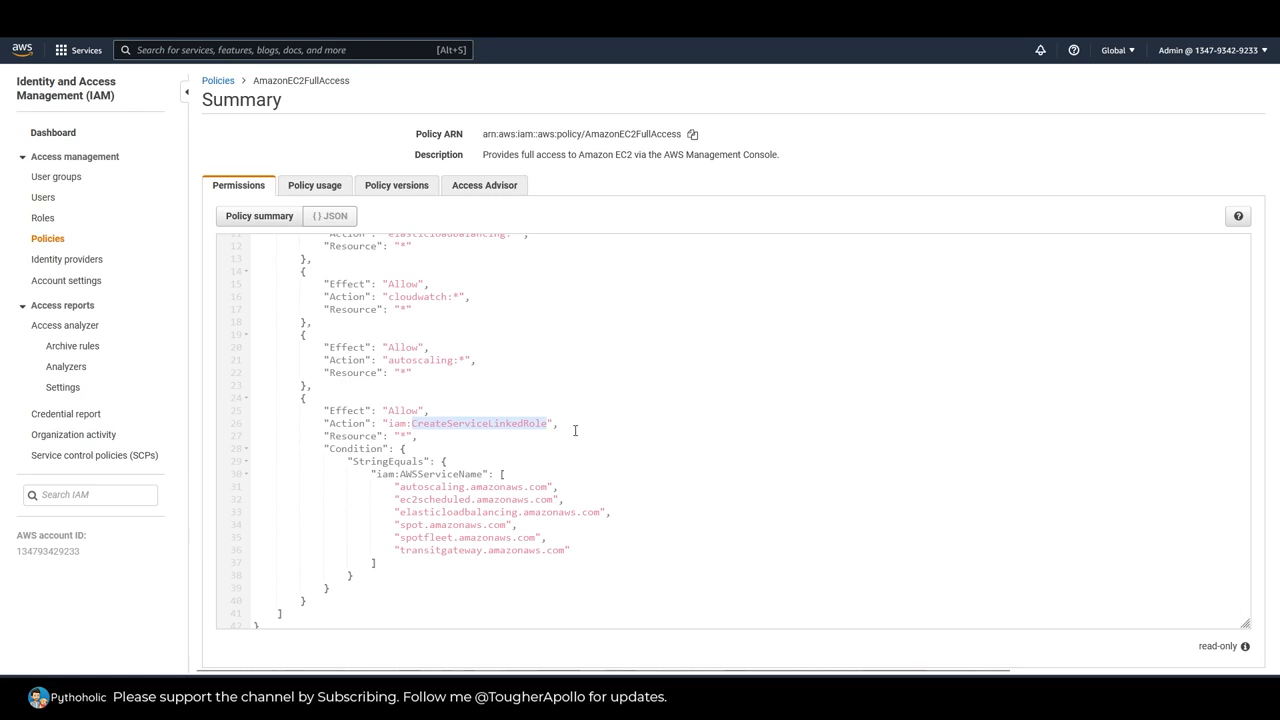
mouse_move(394, 487)
left_mouse_down()
mouse_move(523, 501)
mouse_move(582, 547)
mouse_move(397, 486)
left_mouse_up()
scroll(697, 485, "up", 3)
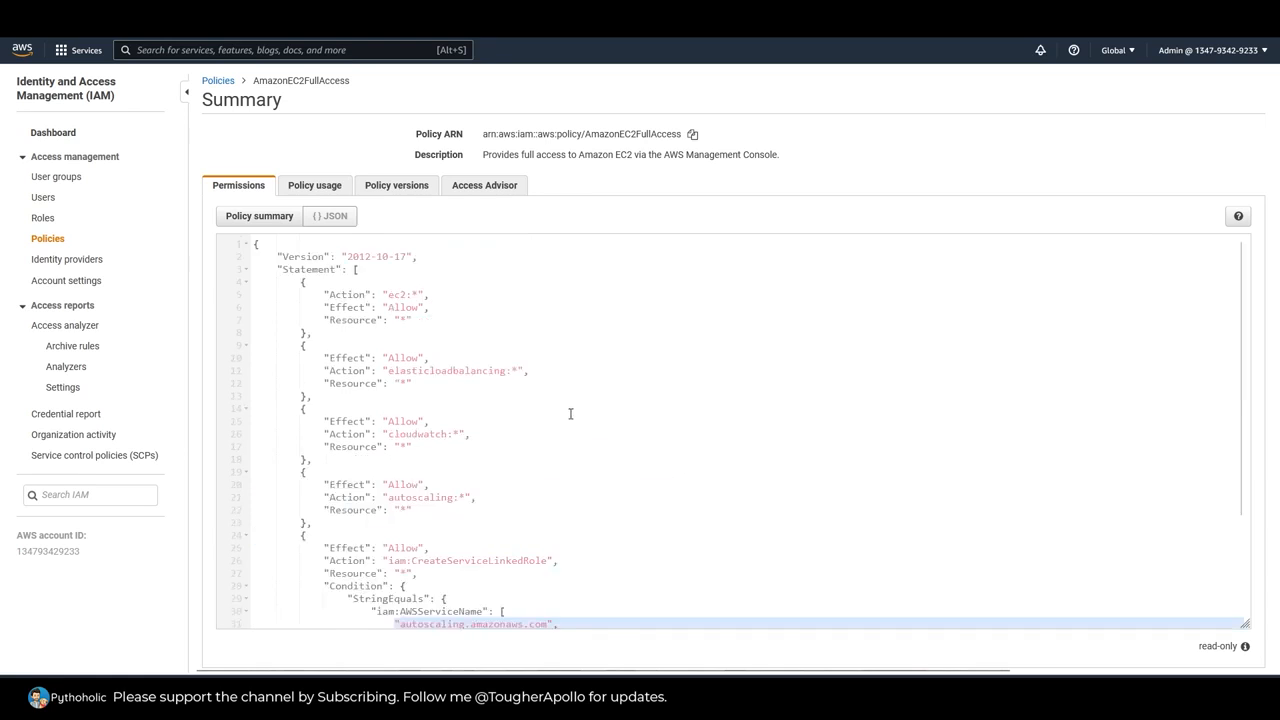
Step: Look through all entities using the policy, its version history and the Access Advisor's last-accessed information
left_click(305, 186)
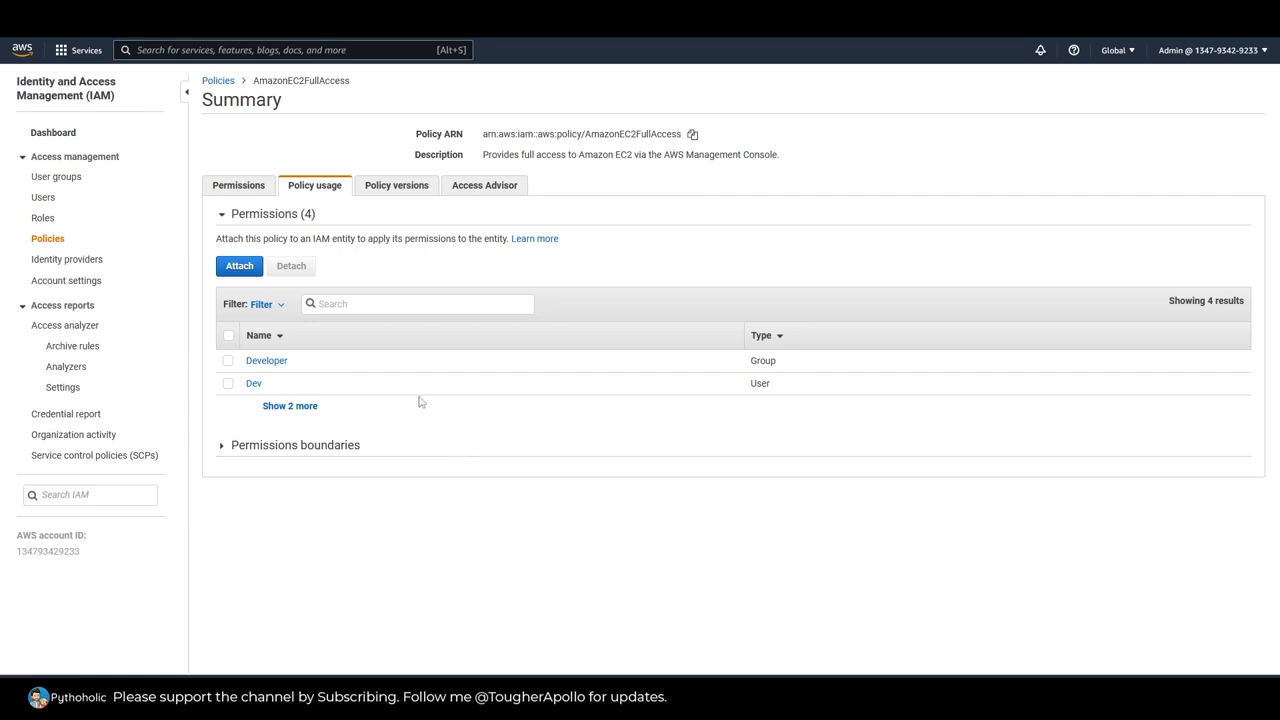
left_click(298, 407)
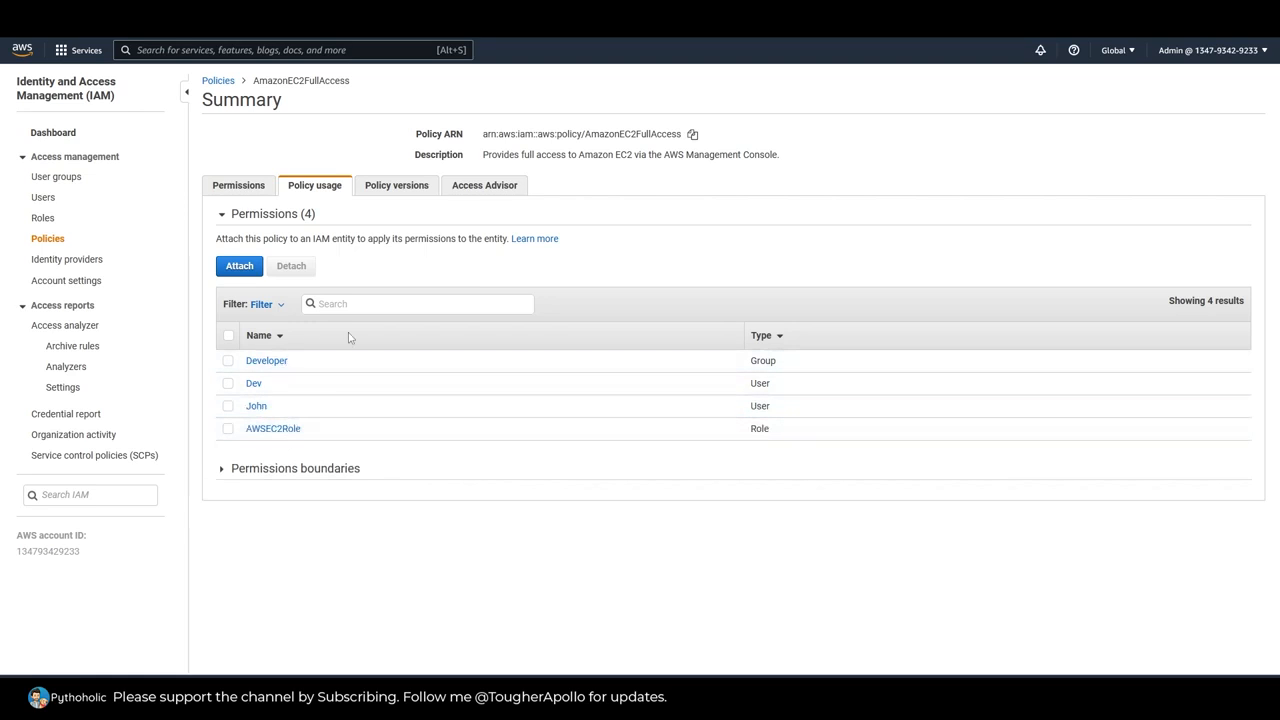
left_click(390, 192)
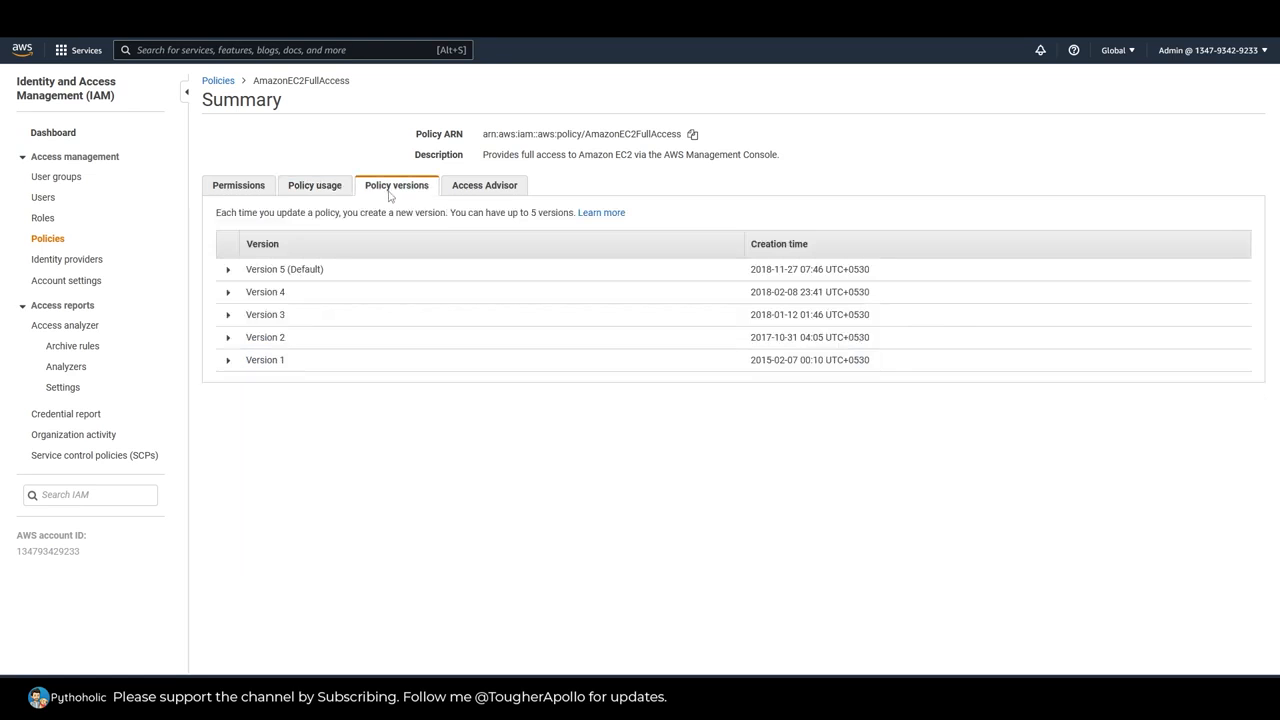
left_click(497, 189)
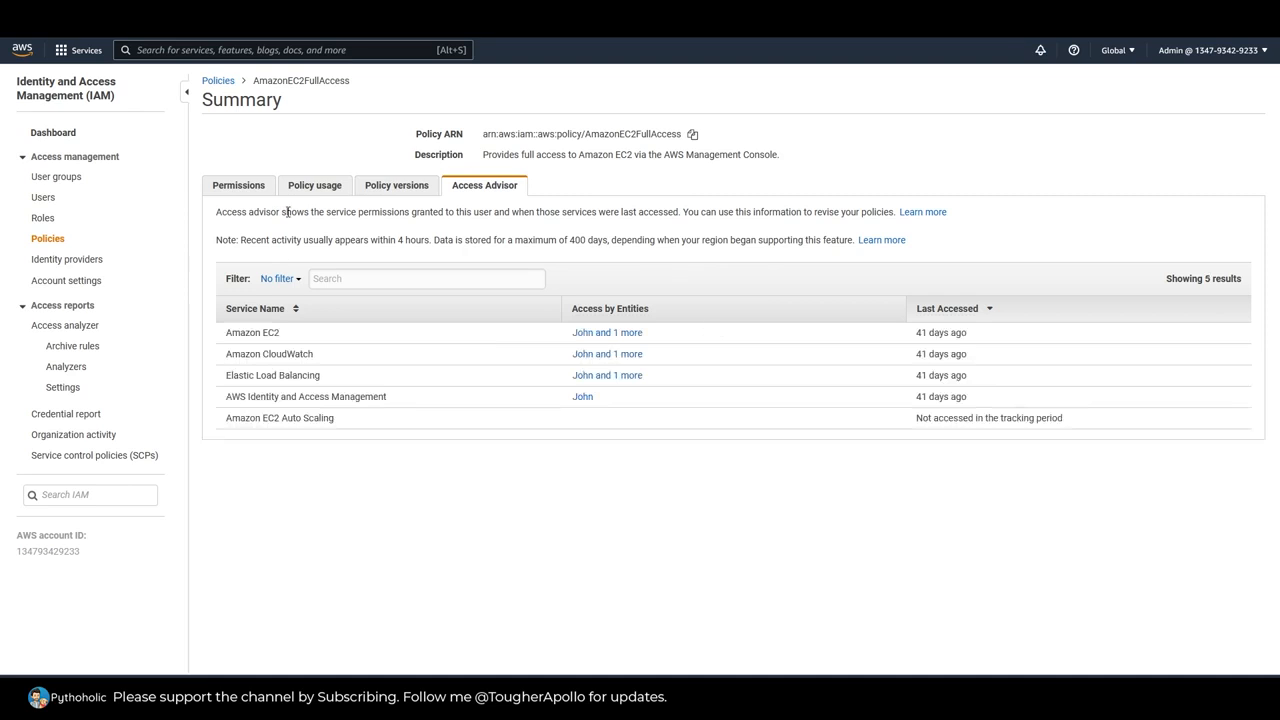
left_click_drag(416, 213, 682, 215)
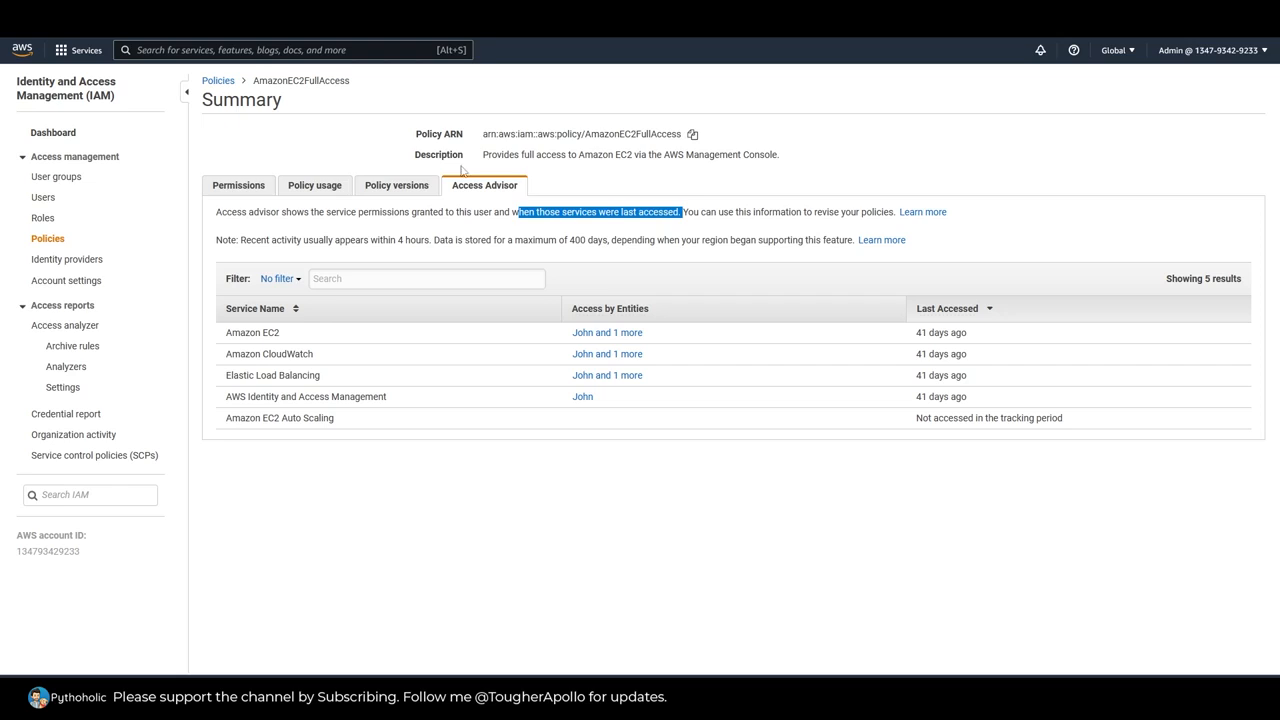
Step: Examine the policy's ARN and description, and return to its permissions
left_click(484, 140)
triple_click(620, 138)
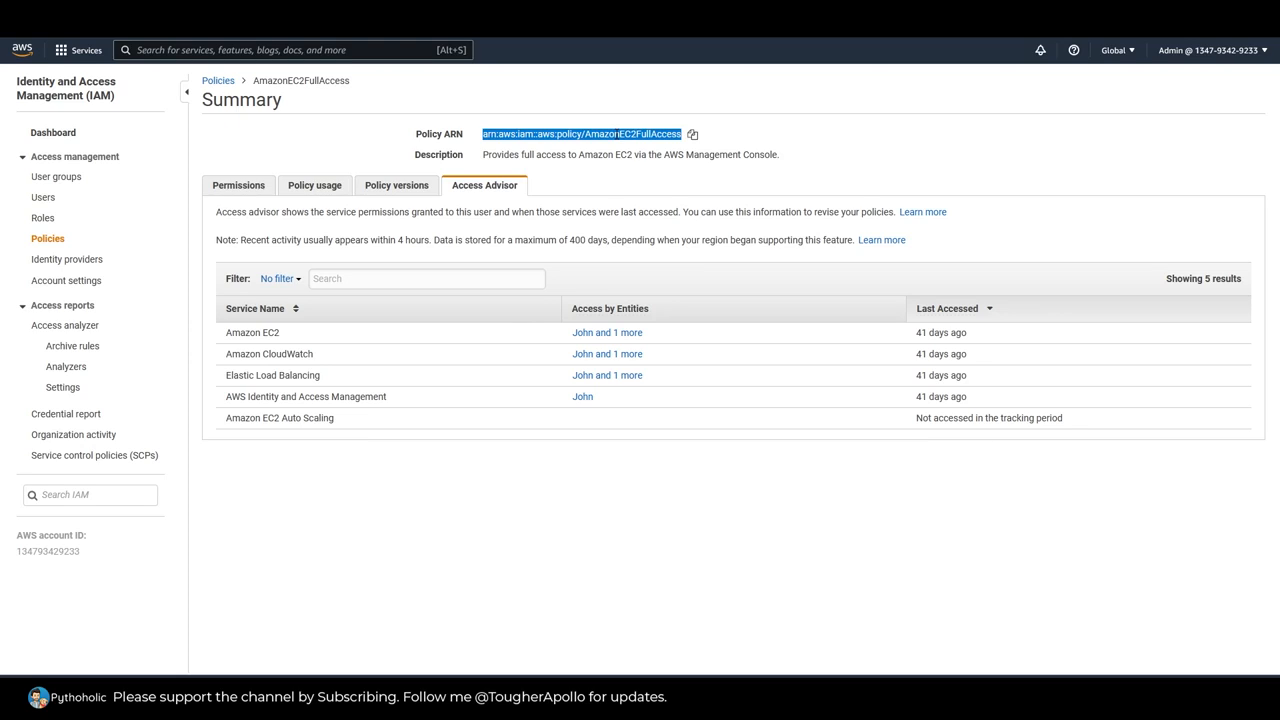
left_click_drag(487, 154, 780, 155)
left_click(848, 160)
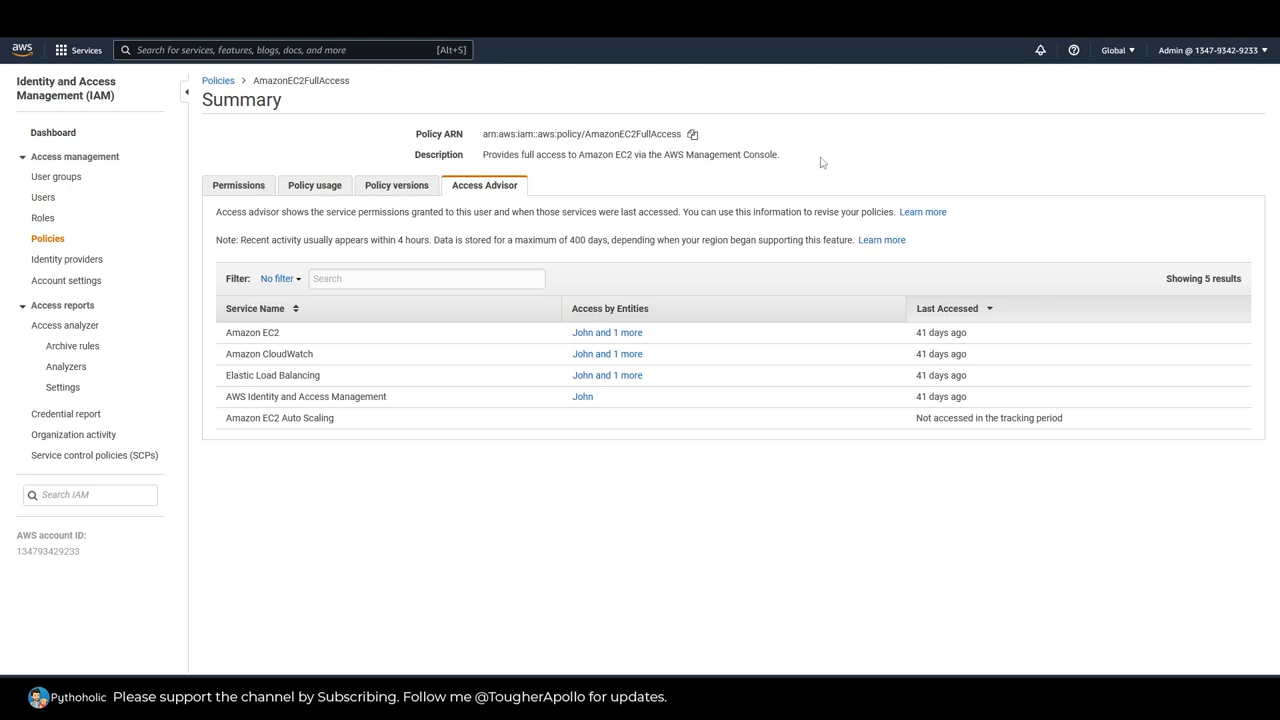
left_click(244, 190)
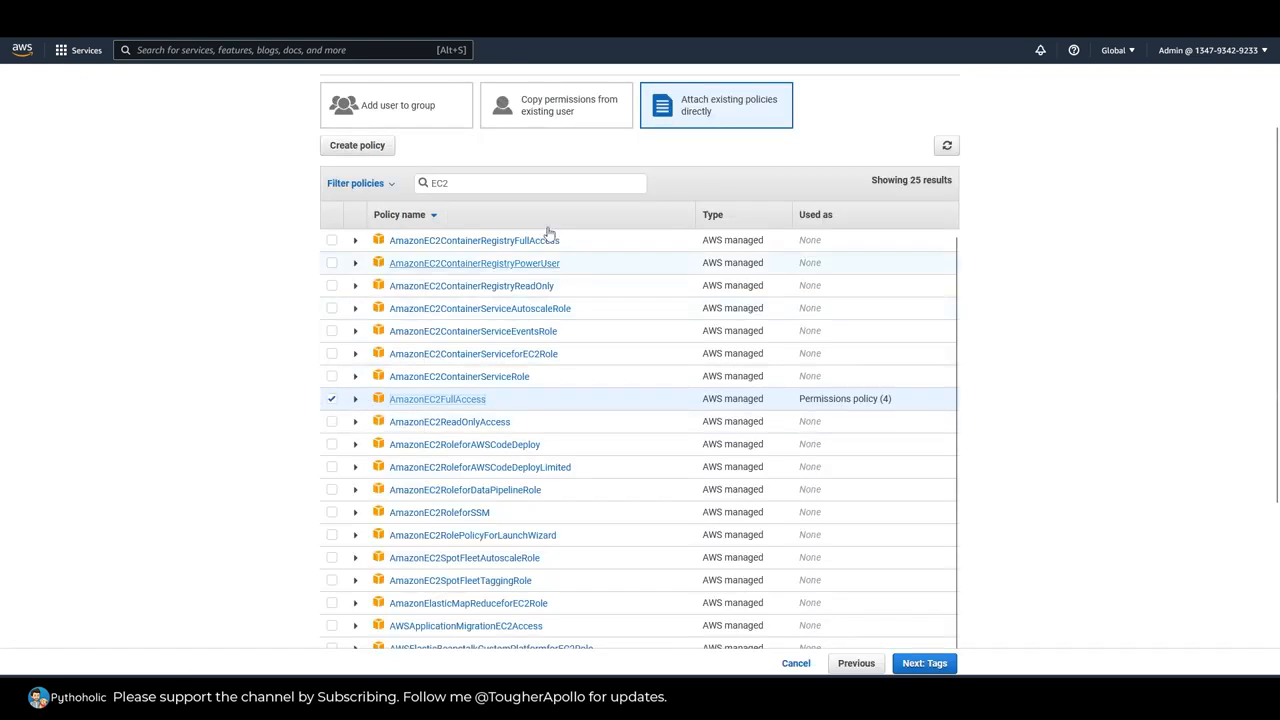
Step: Expand the permissions boundary options, keep the new user without a permissions boundary and continue to the tags
scroll(1047, 488, "down", 3)
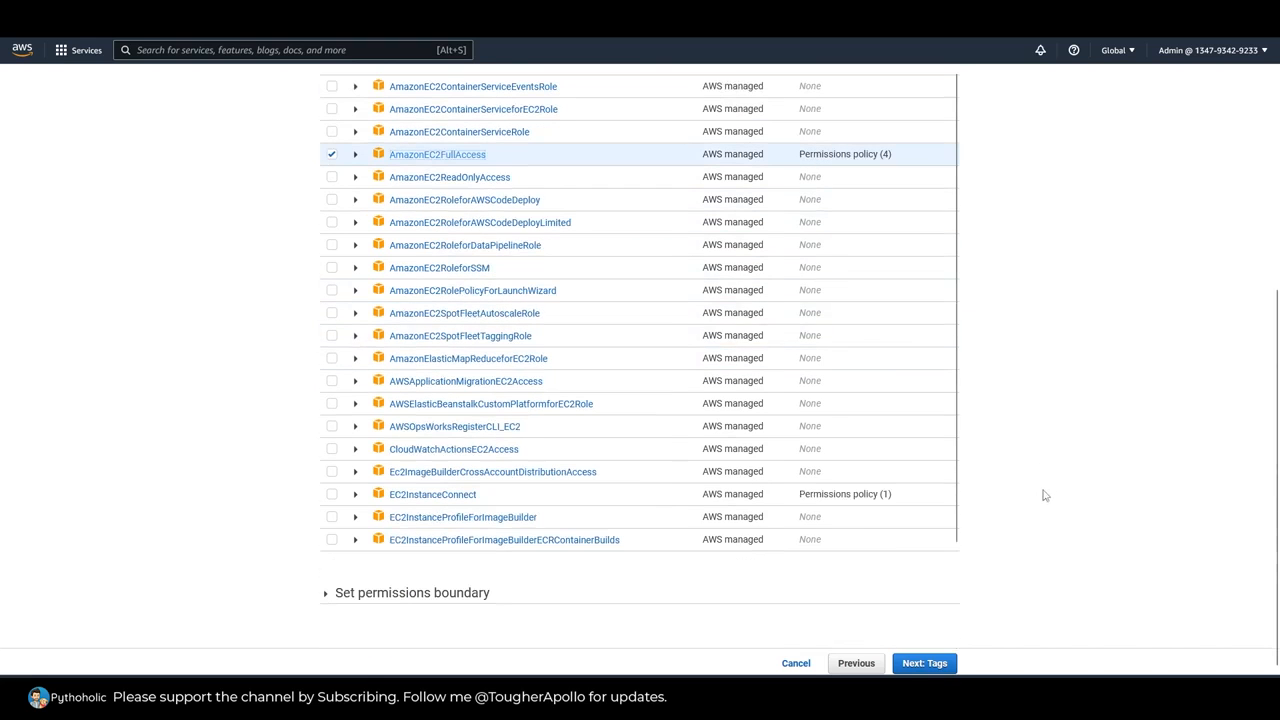
scroll(1023, 517, "up", 2)
scroll(1023, 517, "down", 2)
left_click(437, 595)
scroll(1059, 491, "down", 1)
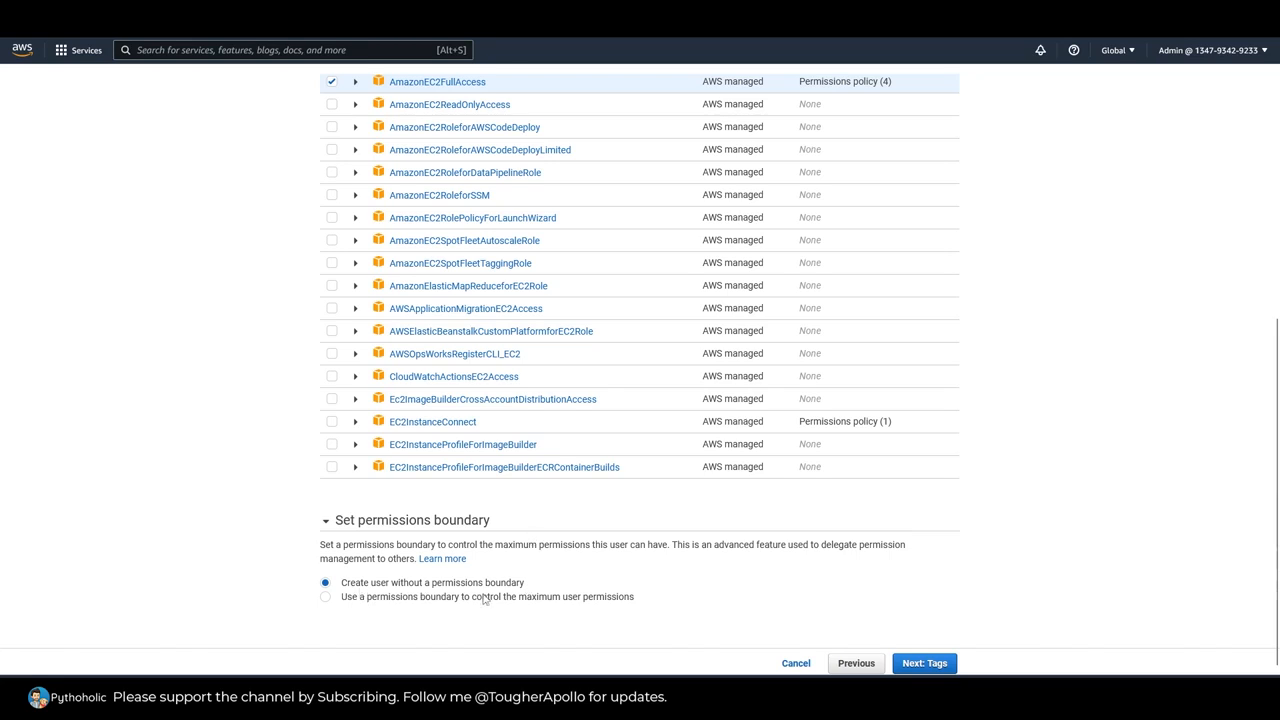
scroll(1014, 597, "up", 4)
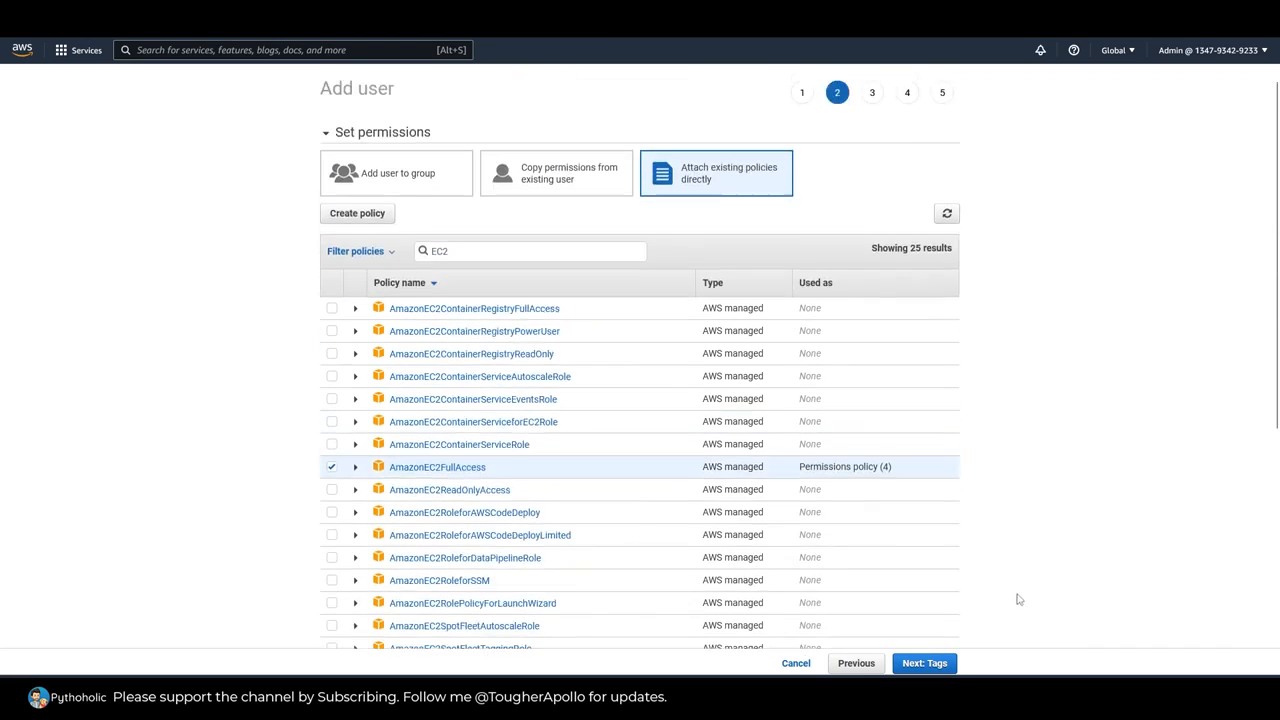
scroll(1017, 600, "down", 4)
scroll(1030, 603, "up", 4)
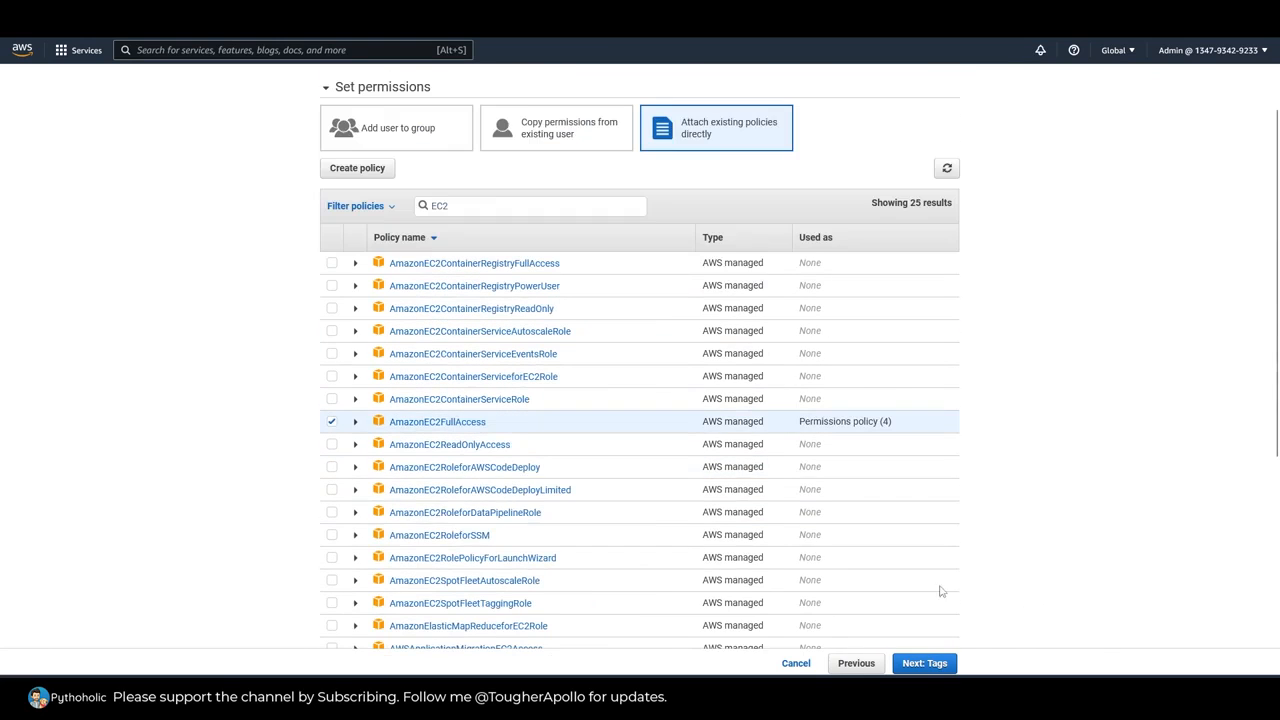
scroll(1060, 535, "down", 4)
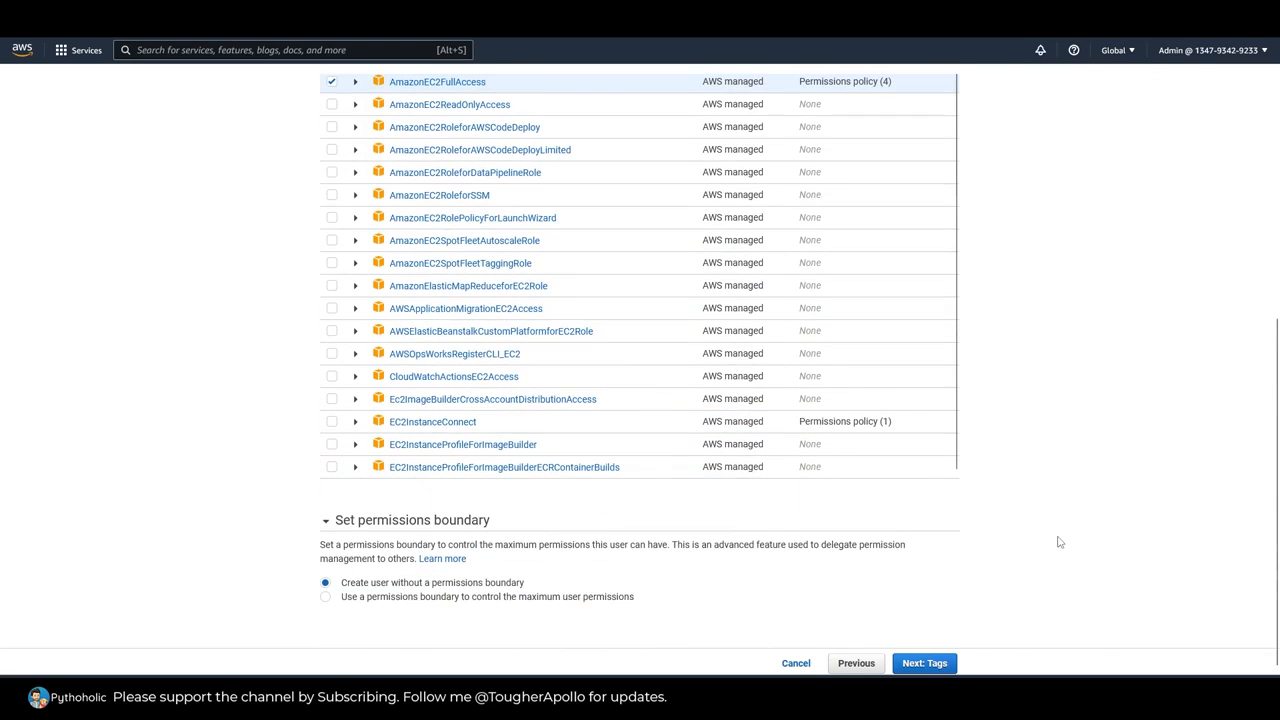
left_click(925, 664)
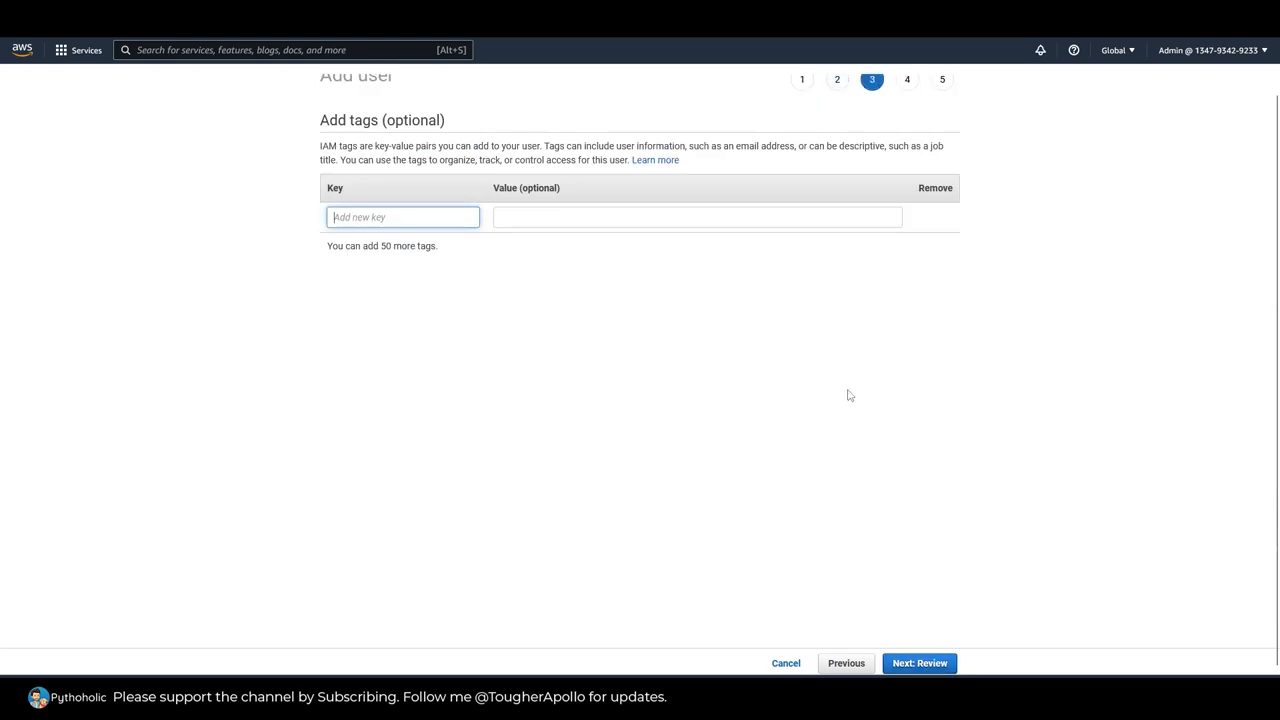
Step: Add a tag with the key Name and the user's name as its value, and continue to the review
type("Name")
key("Tab")
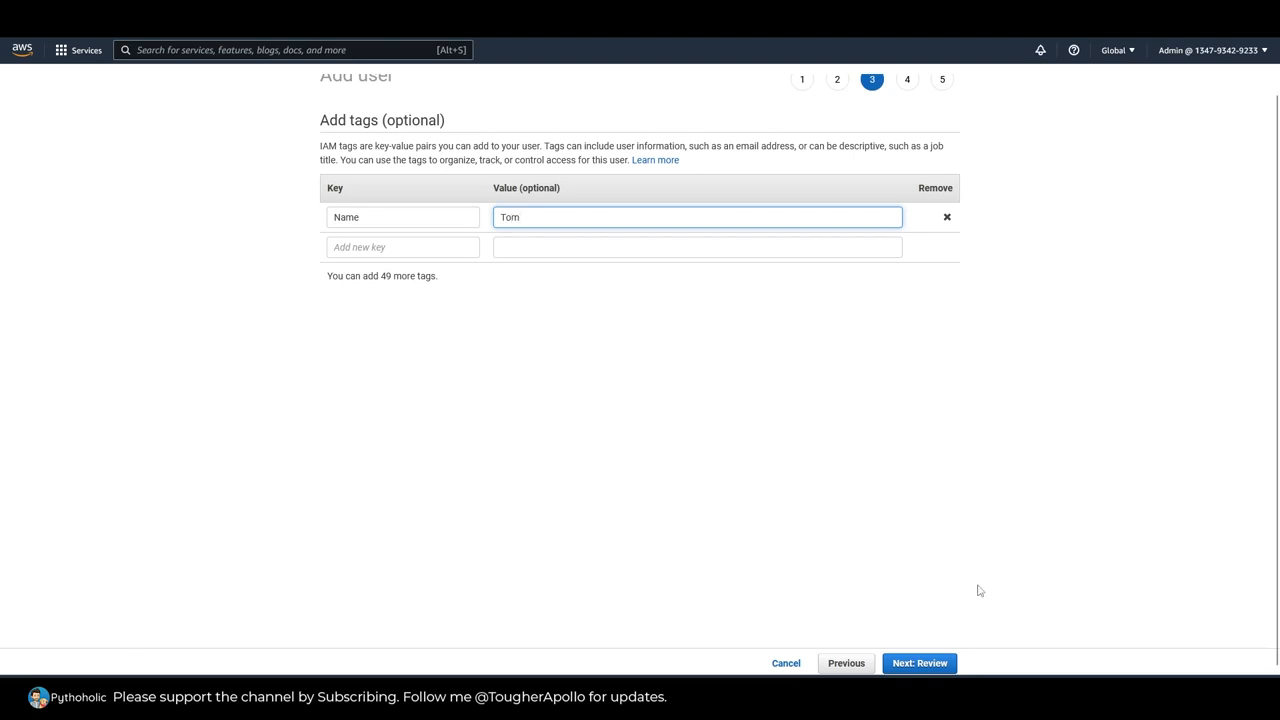
left_click(930, 664)
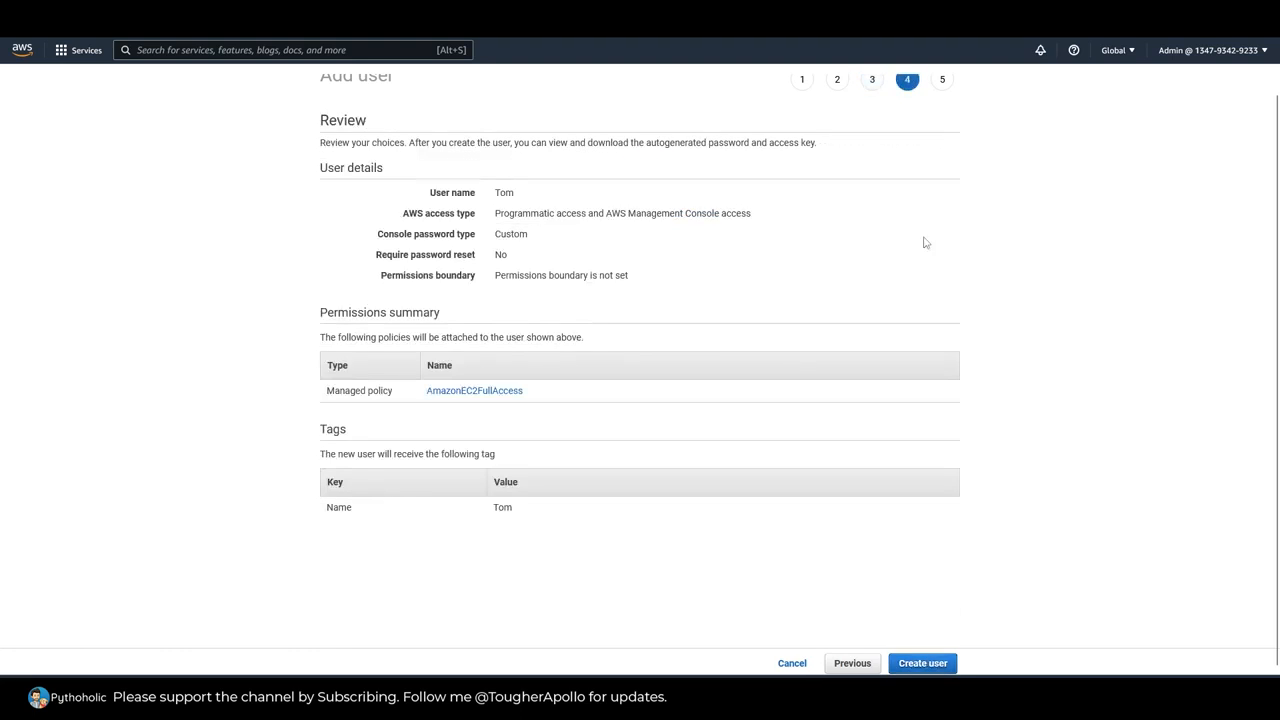
Step: Review the new user's name, access type, password settings, permissions boundary and attached managed policy before creation
left_click_drag(318, 143, 747, 146)
left_click_drag(751, 146, 819, 152)
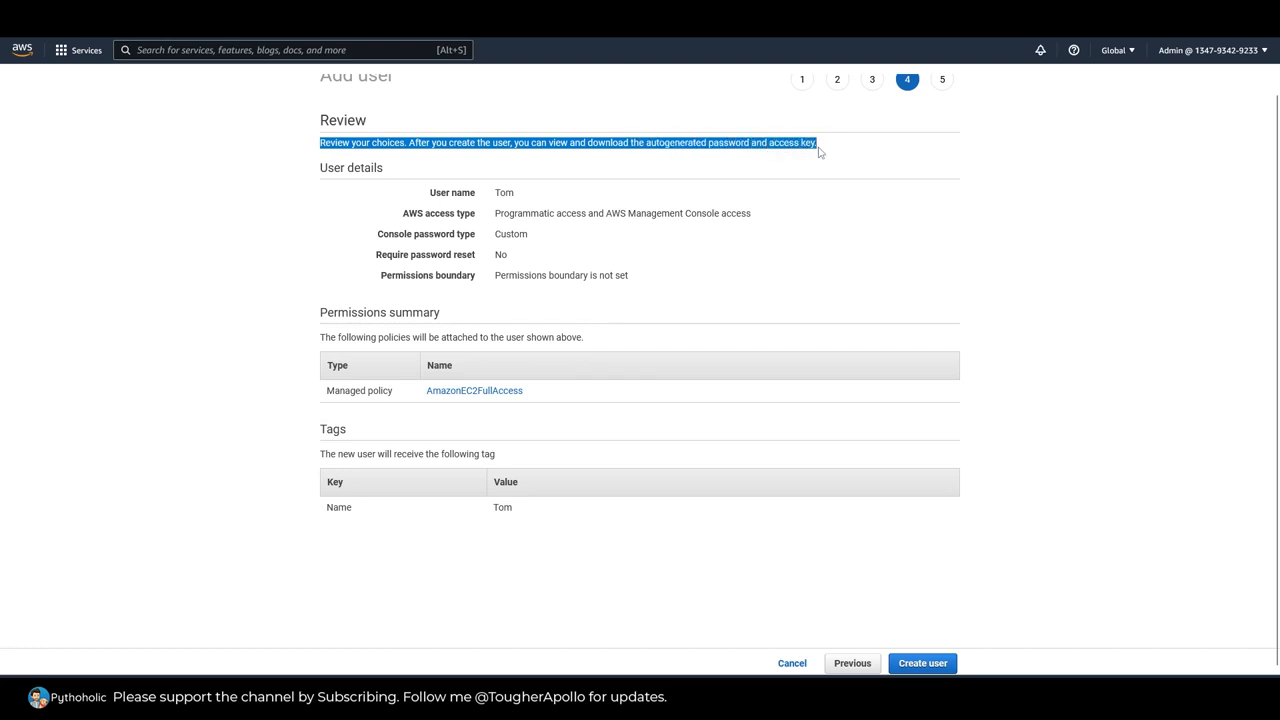
left_click(1165, 320)
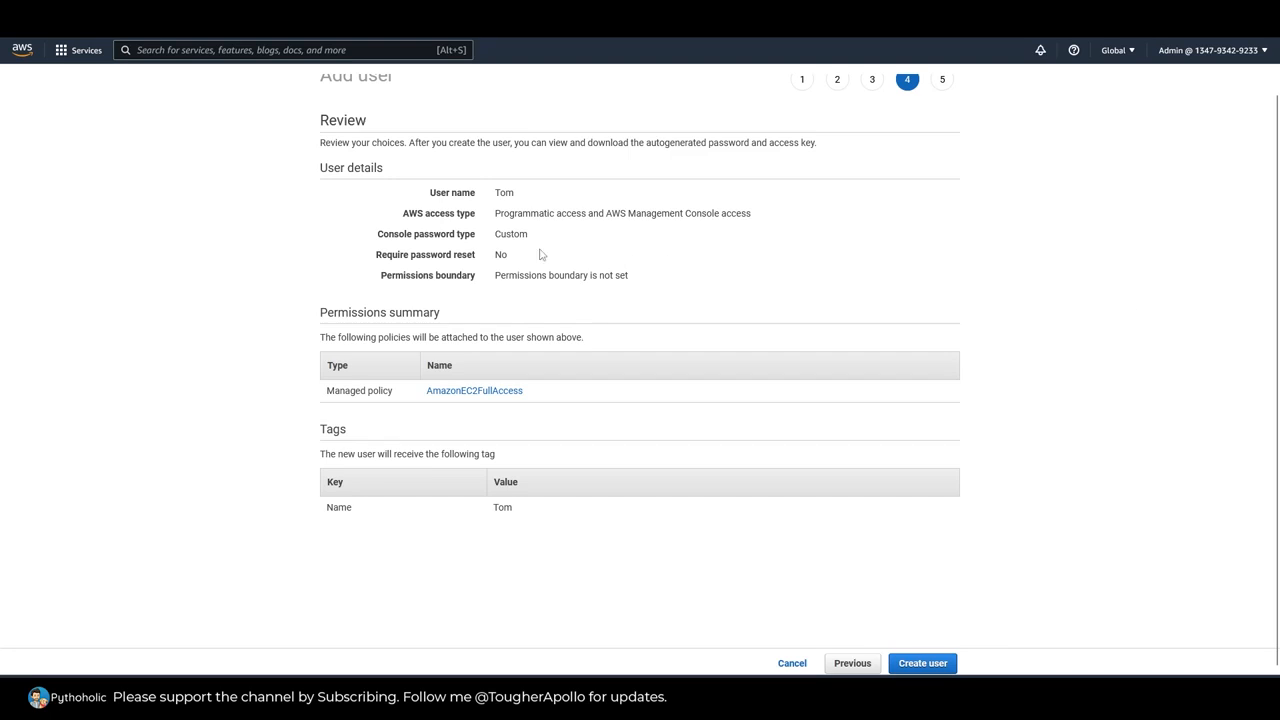
double_click(471, 193)
double_click(504, 193)
left_click_drag(504, 214, 785, 222)
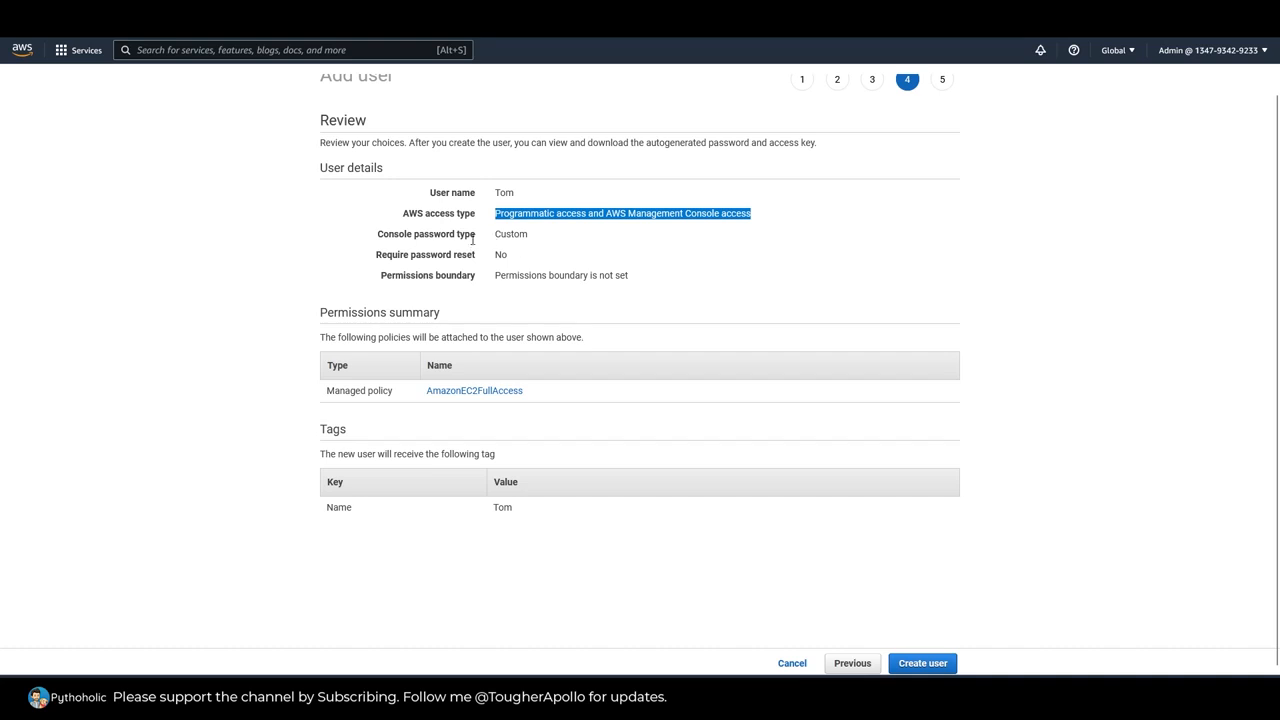
double_click(508, 237)
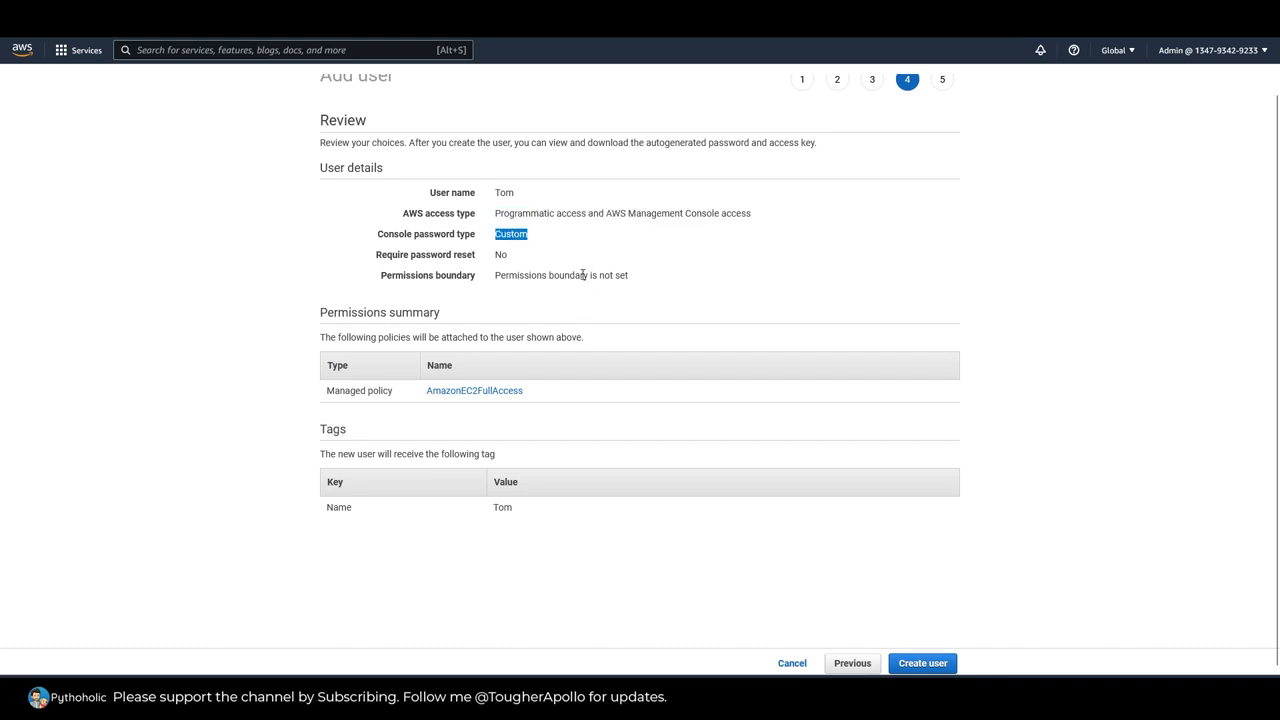
left_click_drag(380, 255, 472, 256)
left_click(518, 259)
left_click_drag(373, 281, 634, 285)
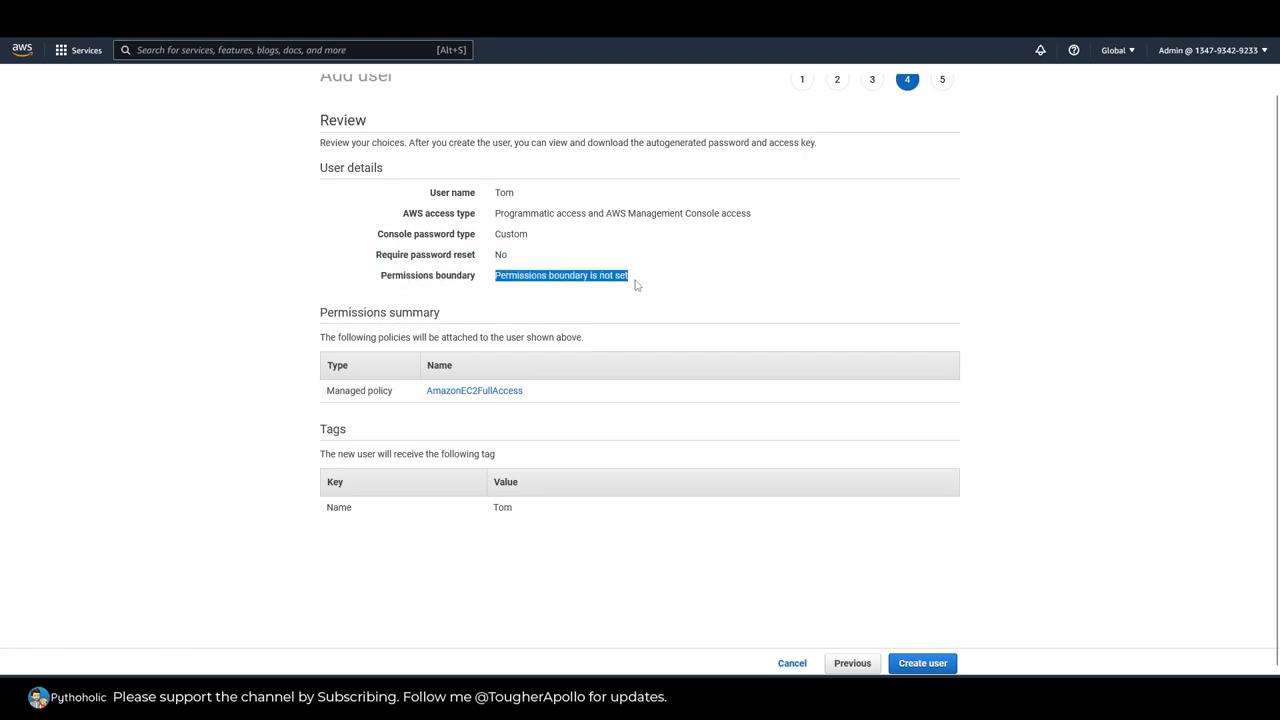
left_click(1082, 322)
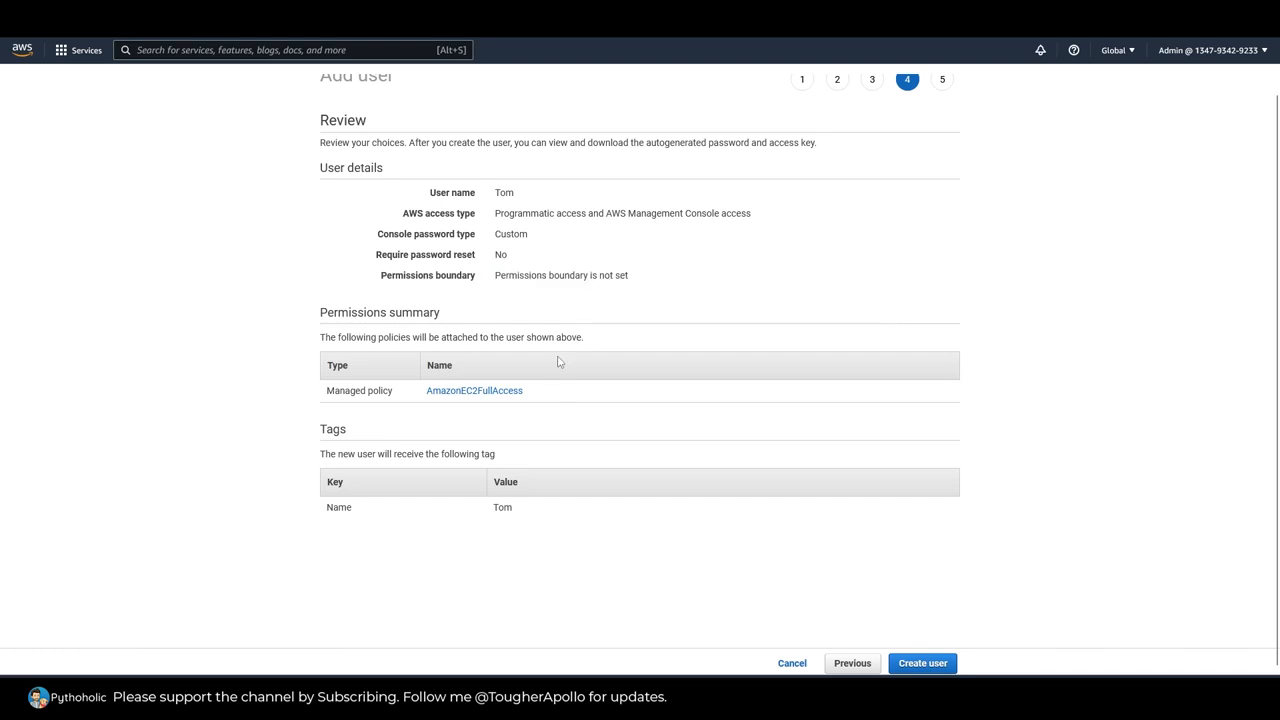
left_click_drag(541, 397, 429, 400)
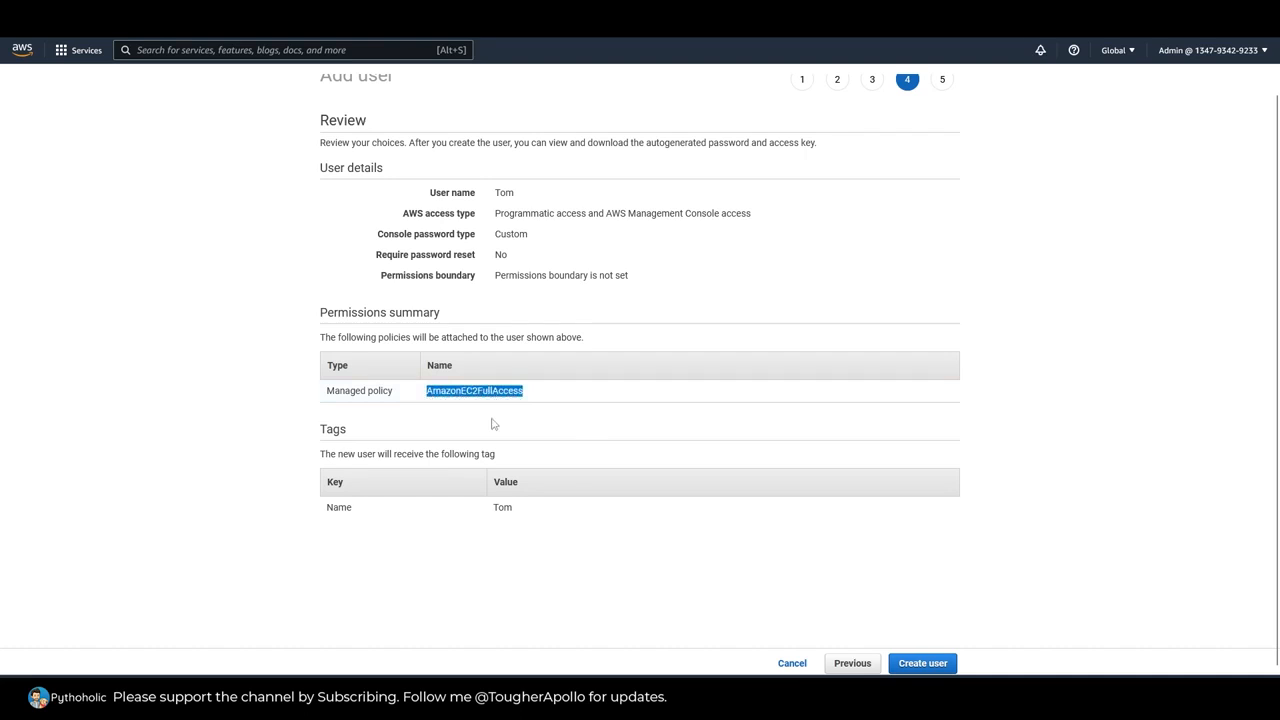
left_click(1077, 385)
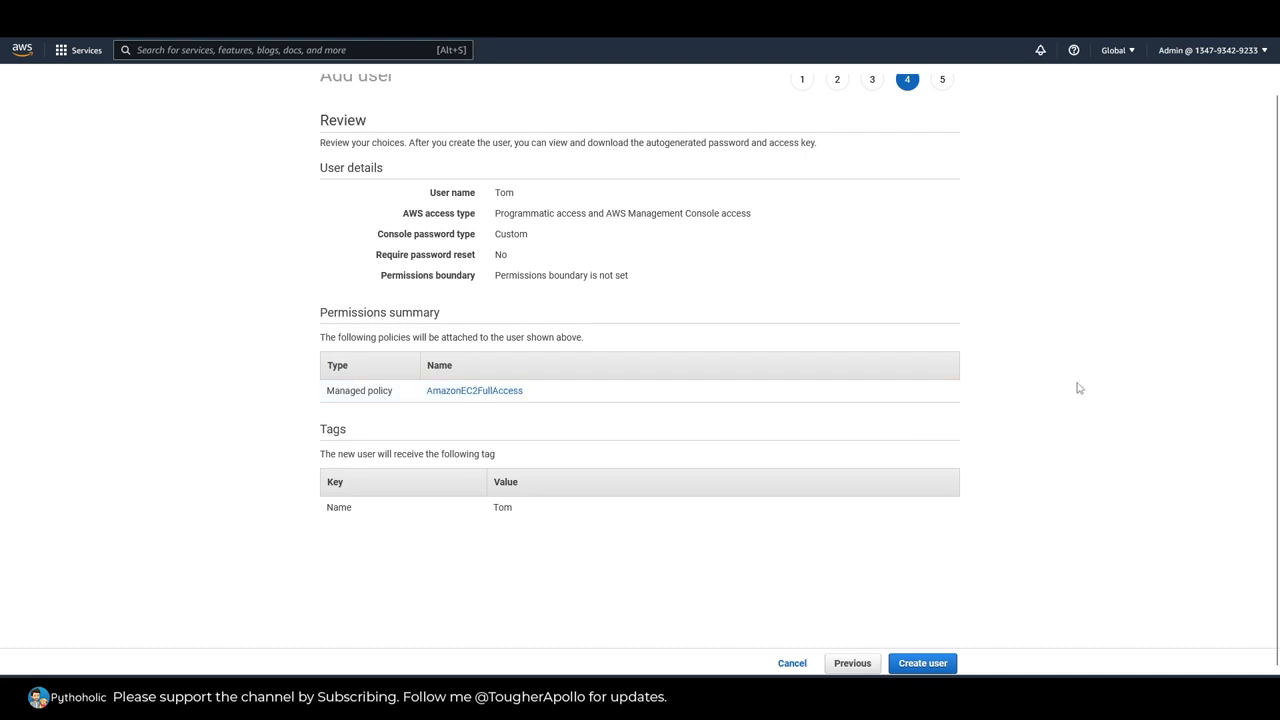
Step: Create the user and download its security credentials as a .csv file
left_click(932, 665)
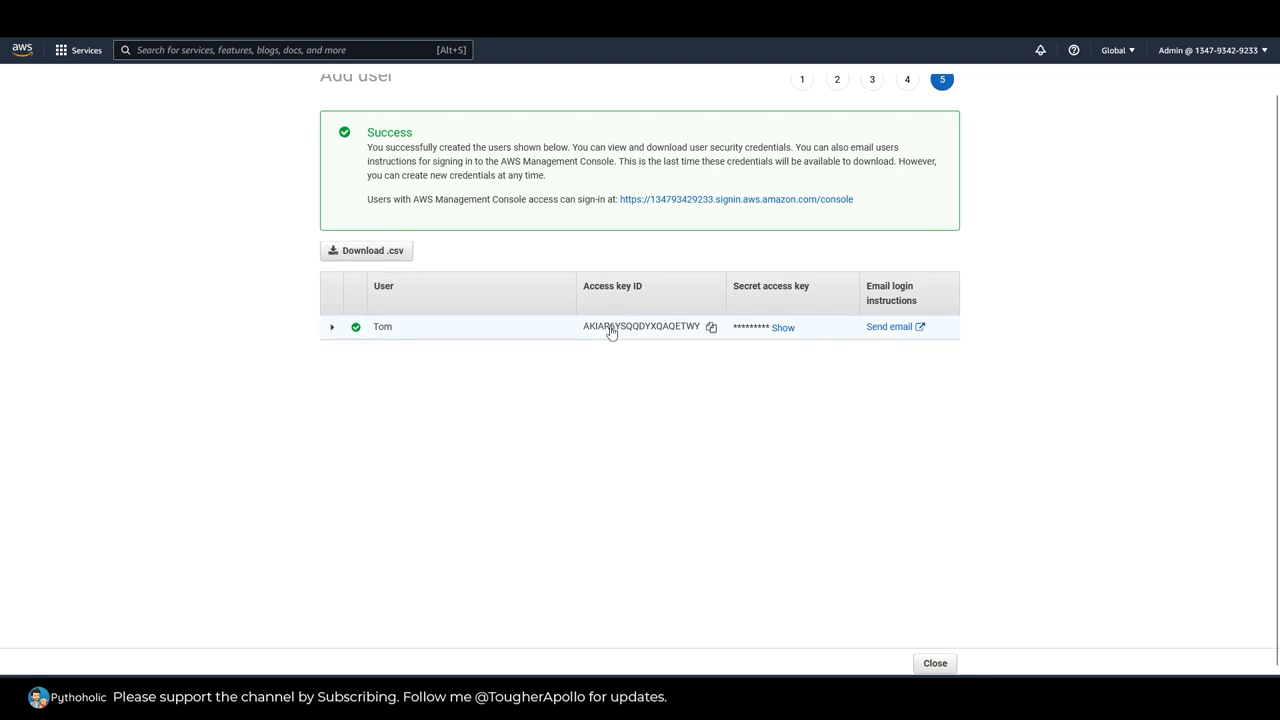
left_click(381, 262)
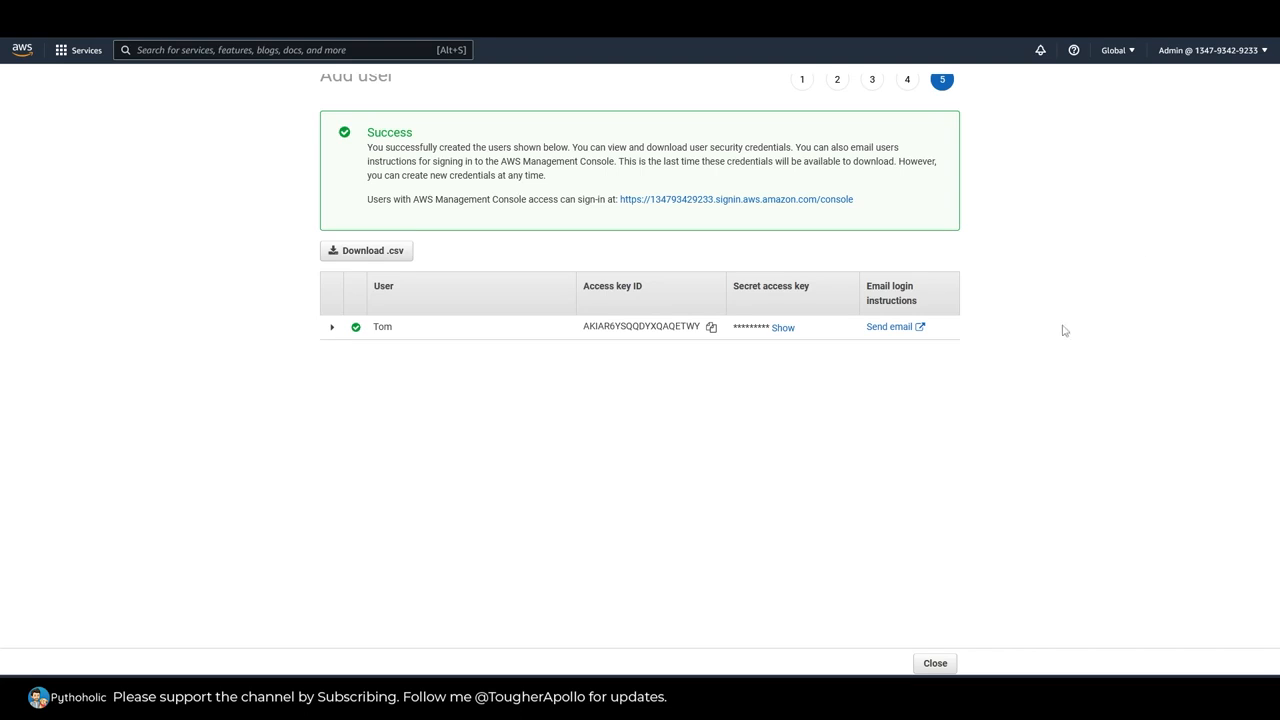
Step: Open the e-mail with the new user's login instructions and examine its account reference, sign-in URL and user name
left_click(898, 333)
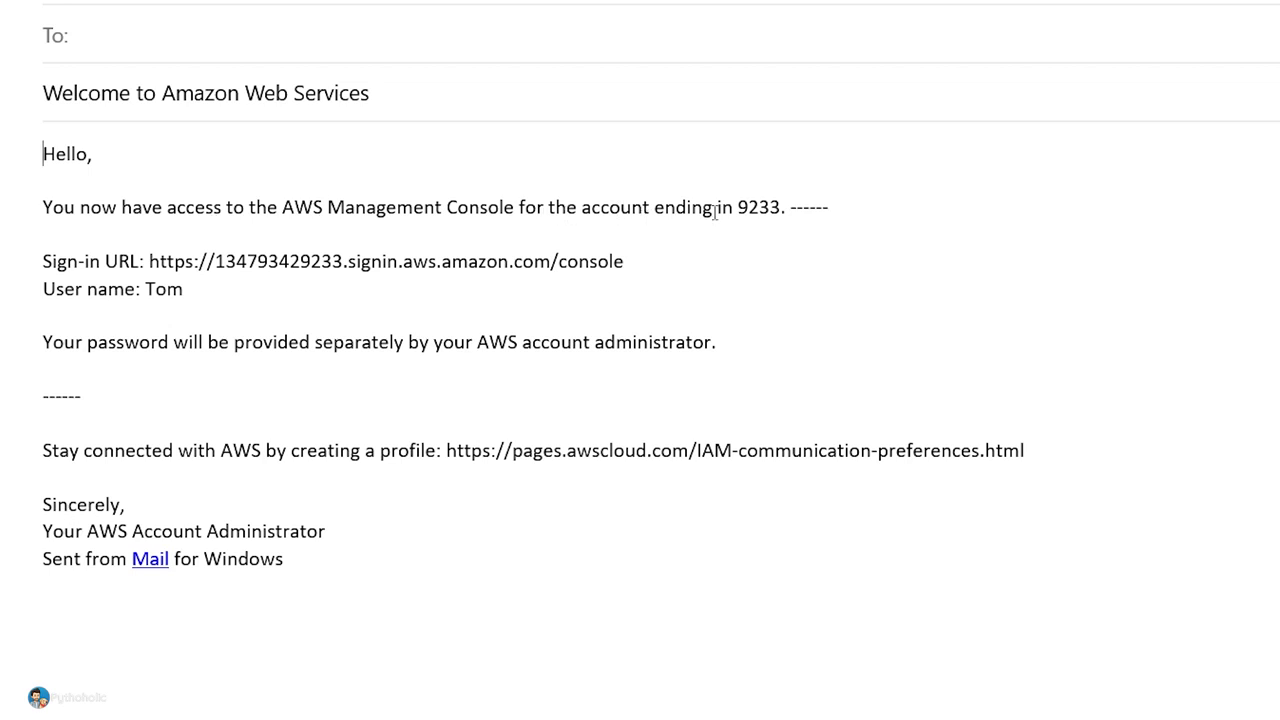
left_click_drag(739, 207, 782, 208)
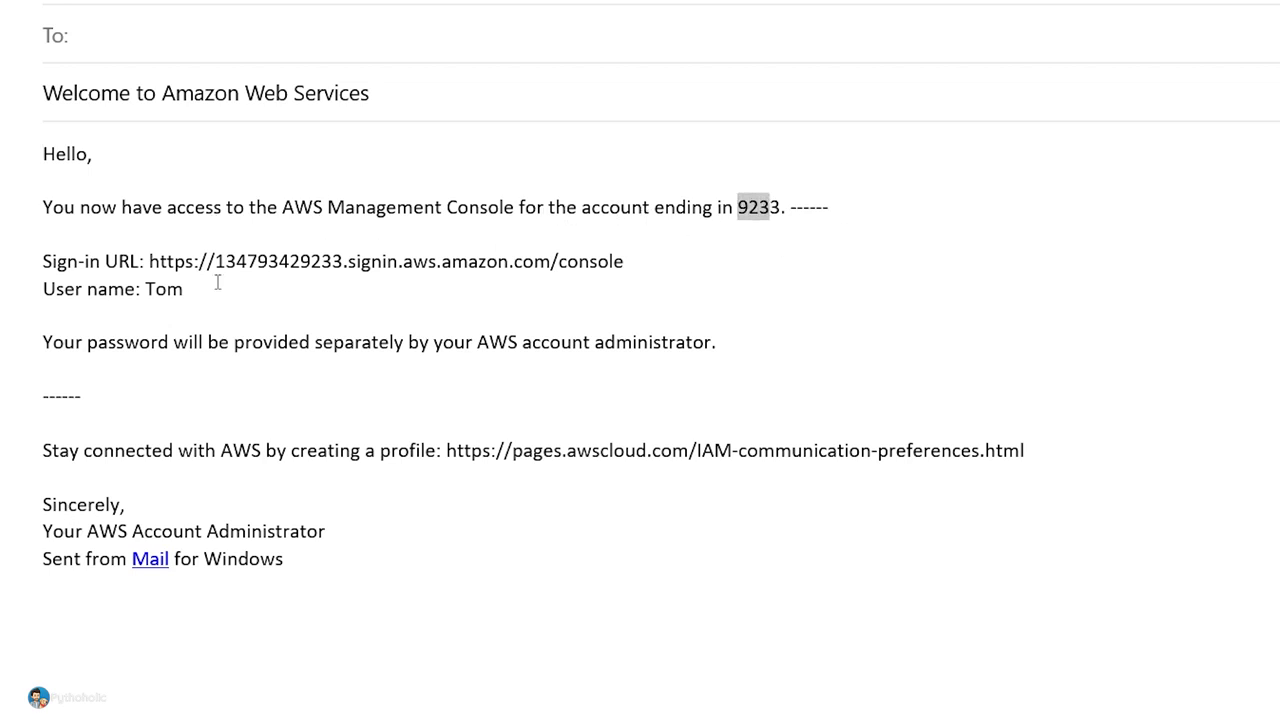
left_click_drag(153, 261, 204, 292)
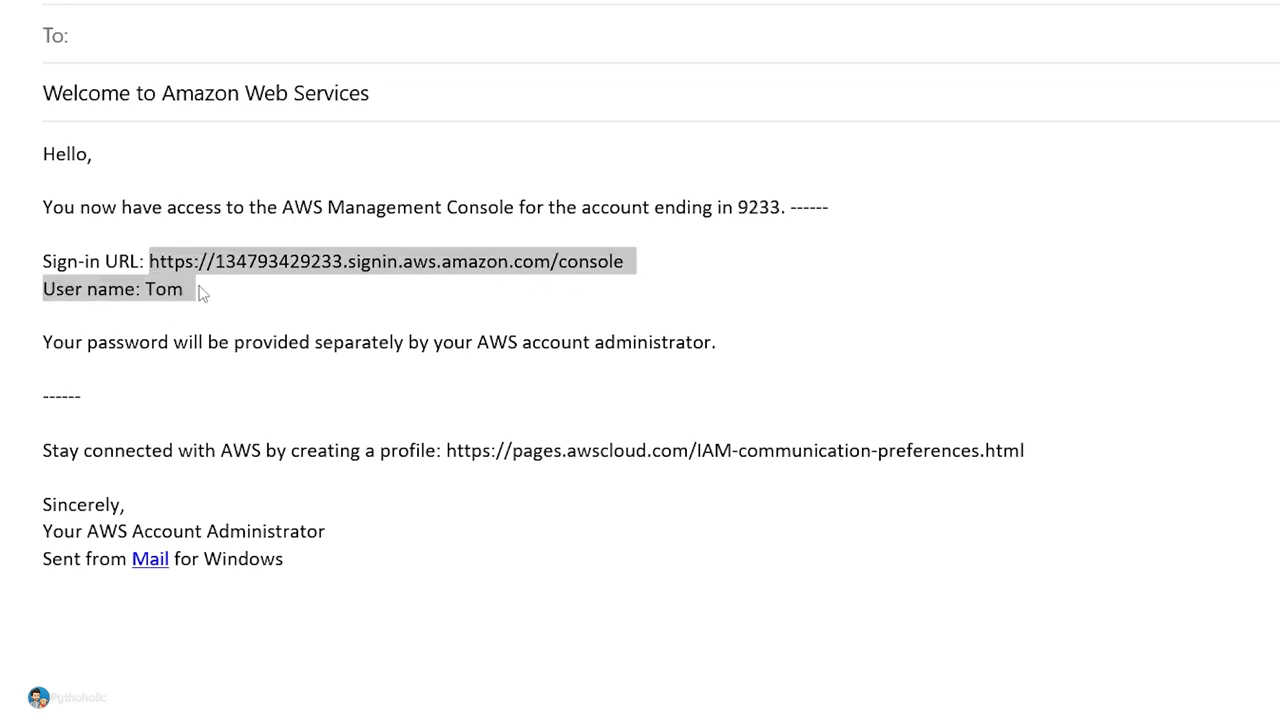
Step: Examine the e-mail's user name, the note on how the password is provided, and the profile creation link
left_click(162, 289)
double_click(163, 289)
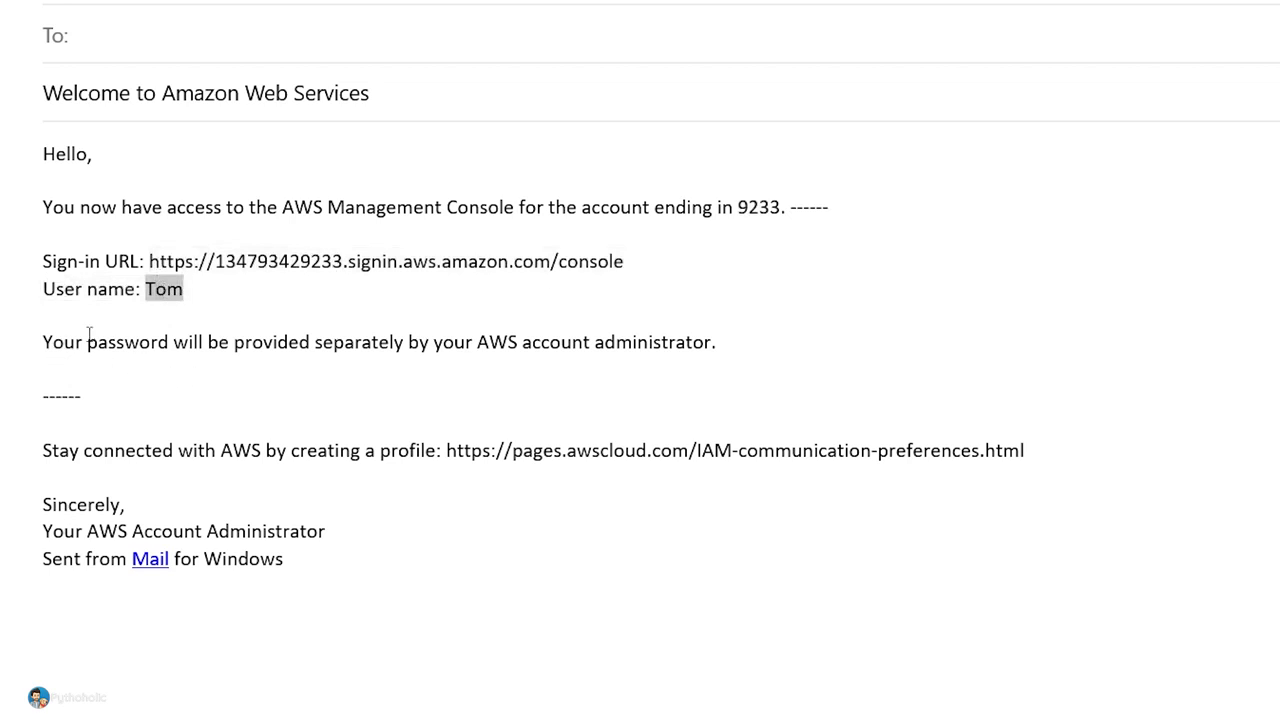
left_click(45, 343)
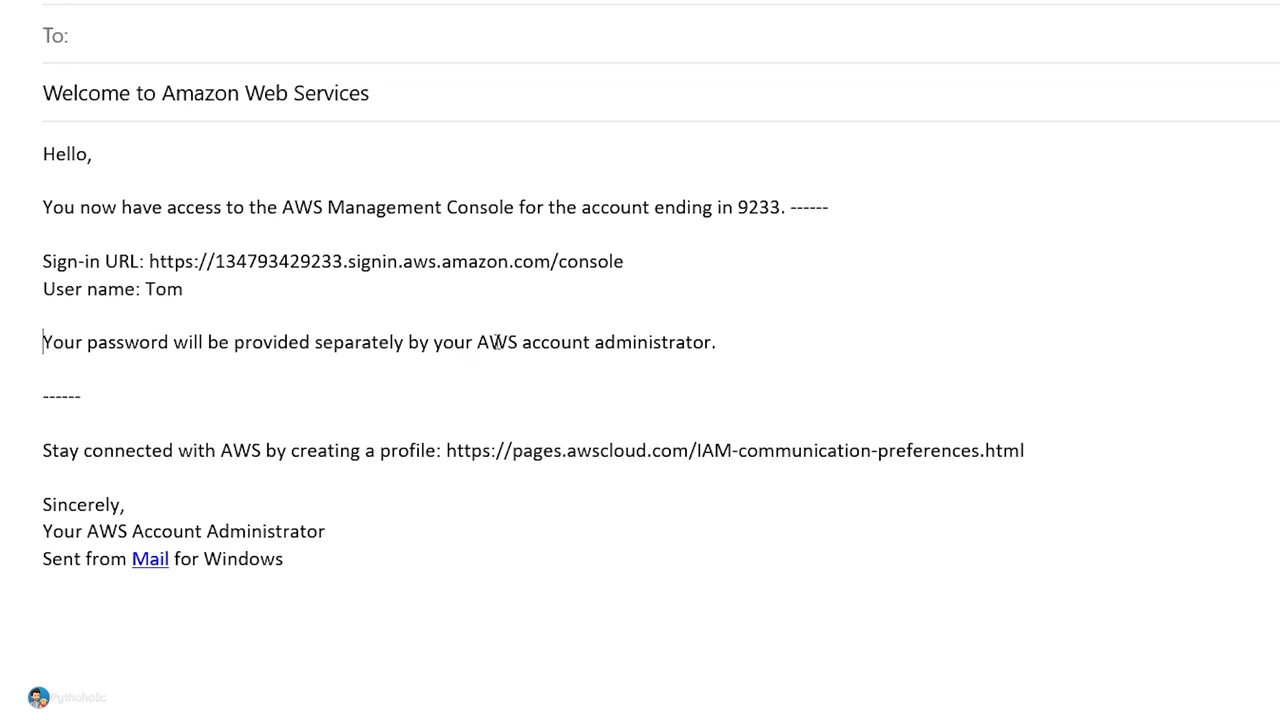
left_click_drag(748, 352, 80, 341)
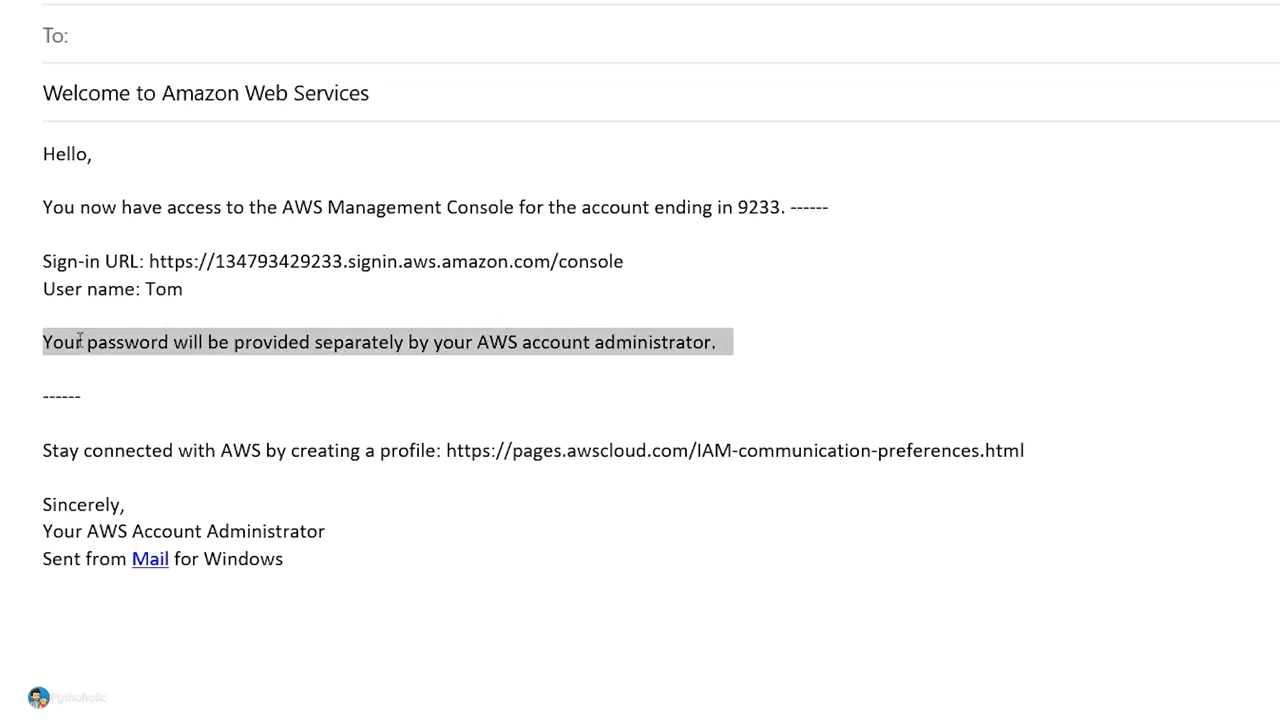
left_click(757, 356)
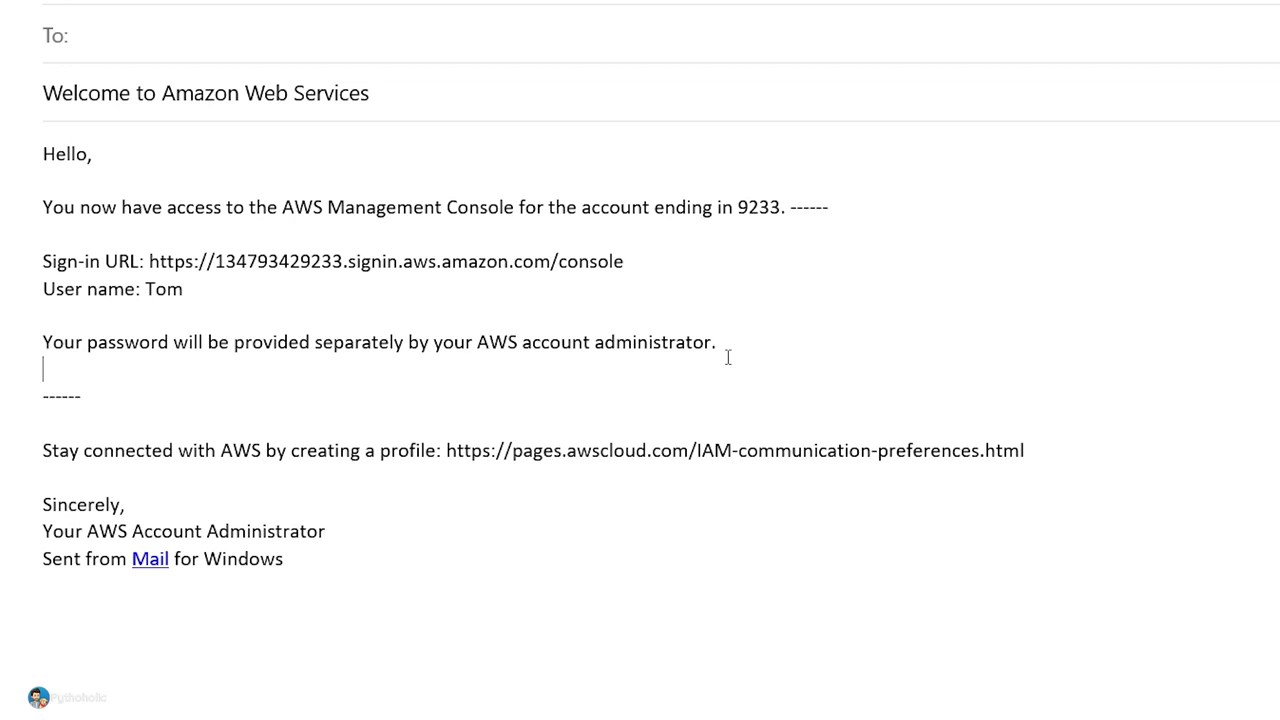
left_click(30, 455)
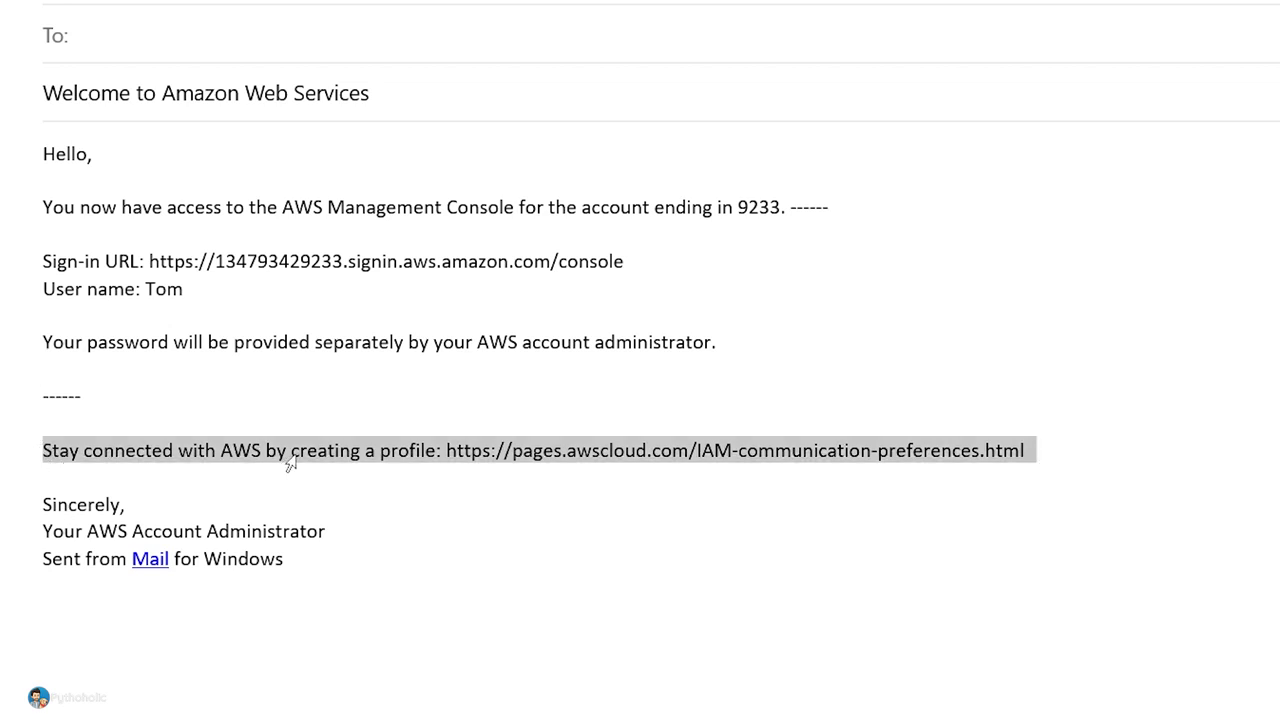
left_click(1203, 350)
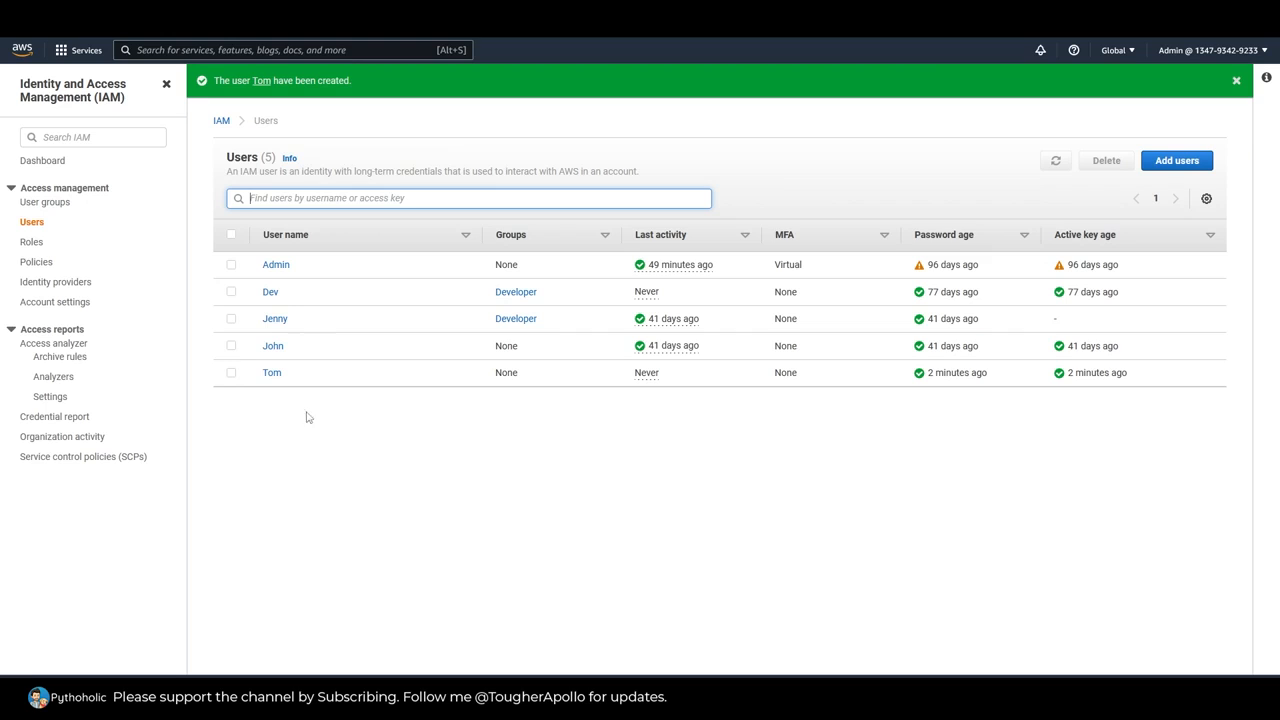
Step: Open the new user's summary and examine the ARN, directly attached policy, group membership and tags
left_click(272, 373)
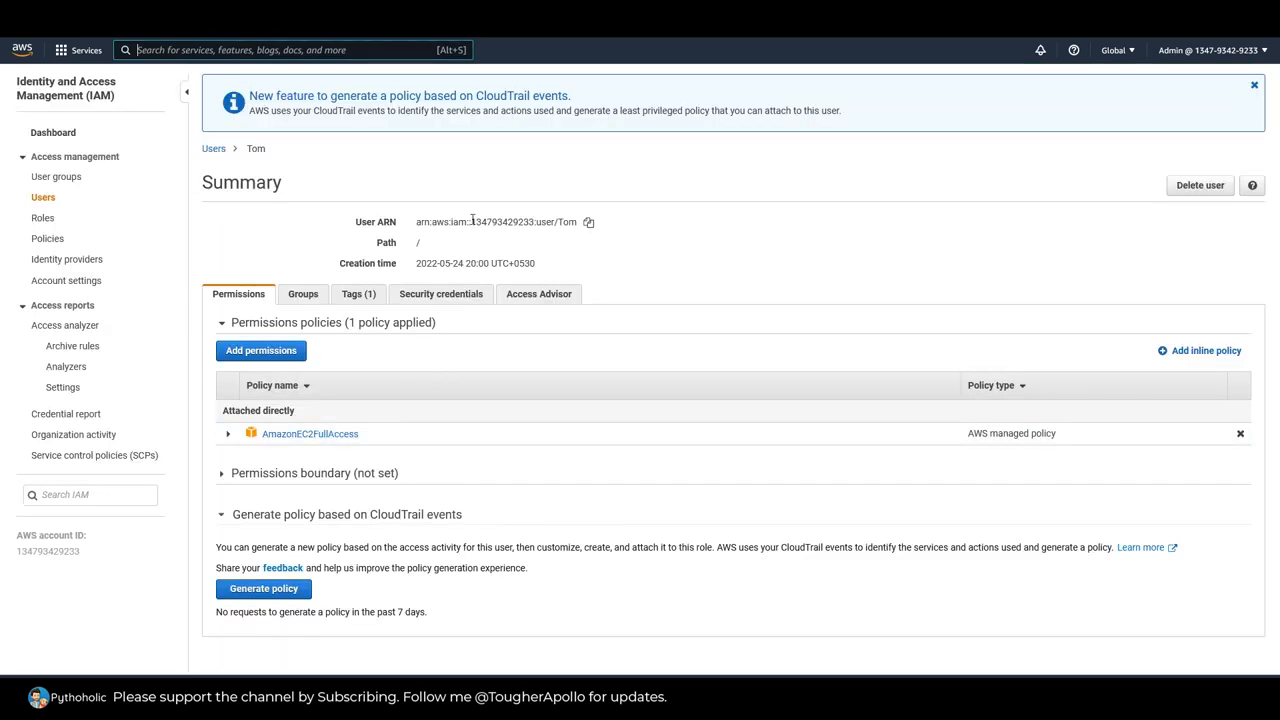
triple_click(536, 222)
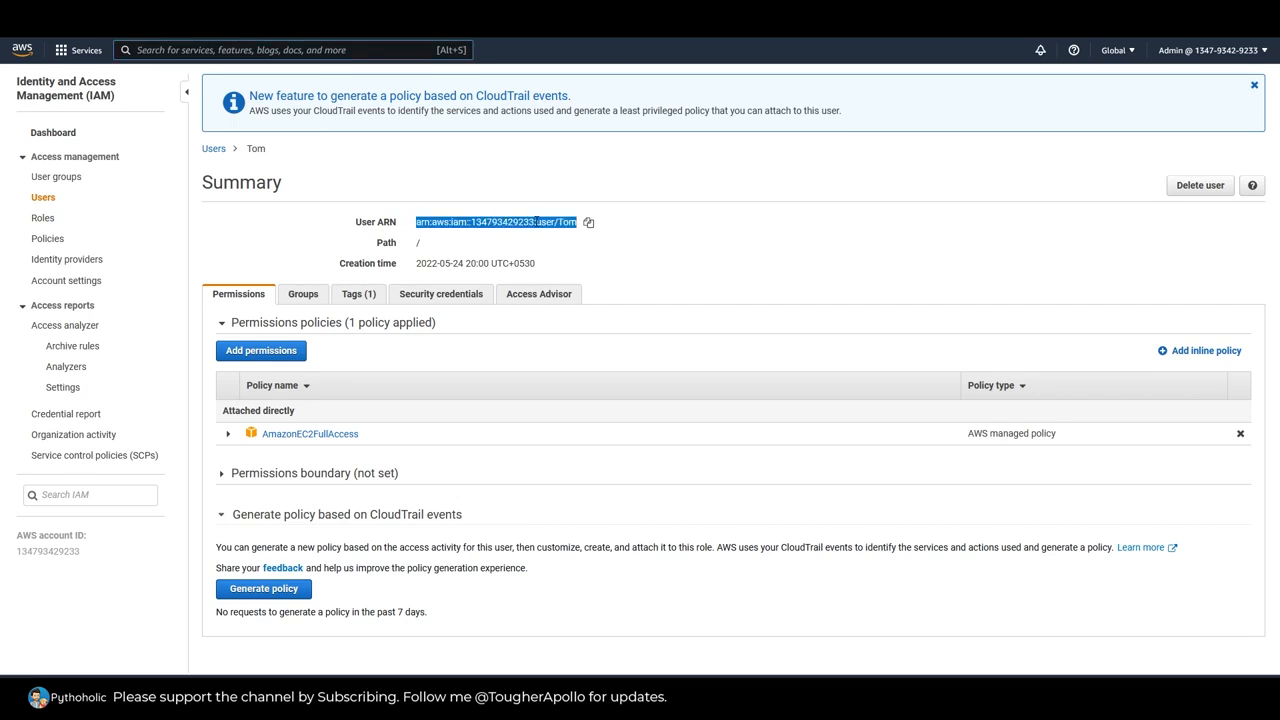
left_click(525, 244)
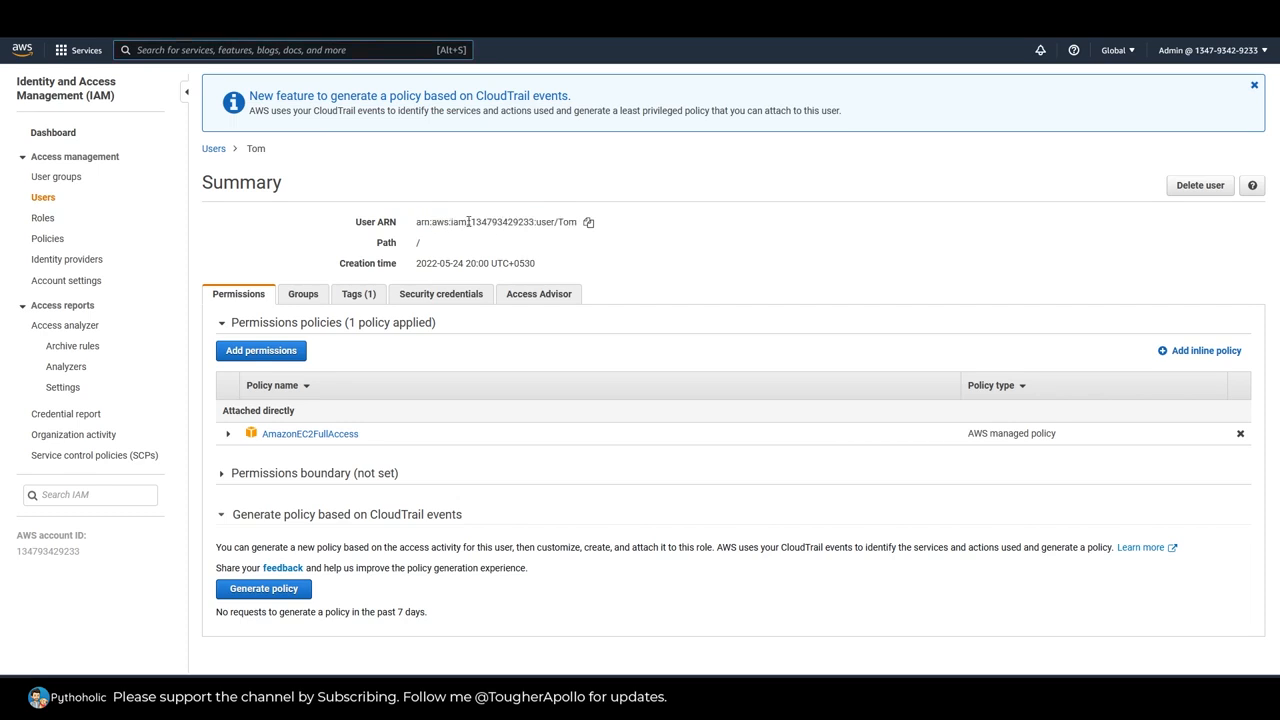
triple_click(540, 222)
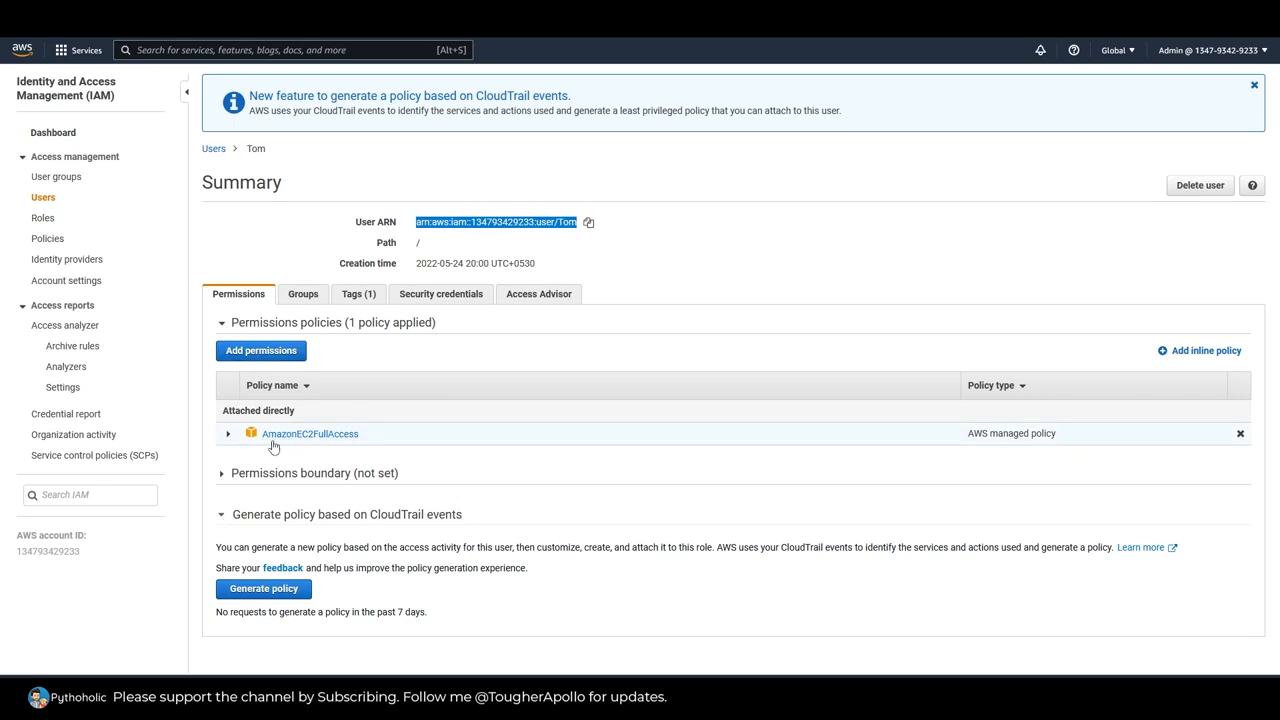
mouse_move(223, 416)
left_mouse_down()
mouse_move(295, 411)
mouse_move(223, 416)
left_mouse_up()
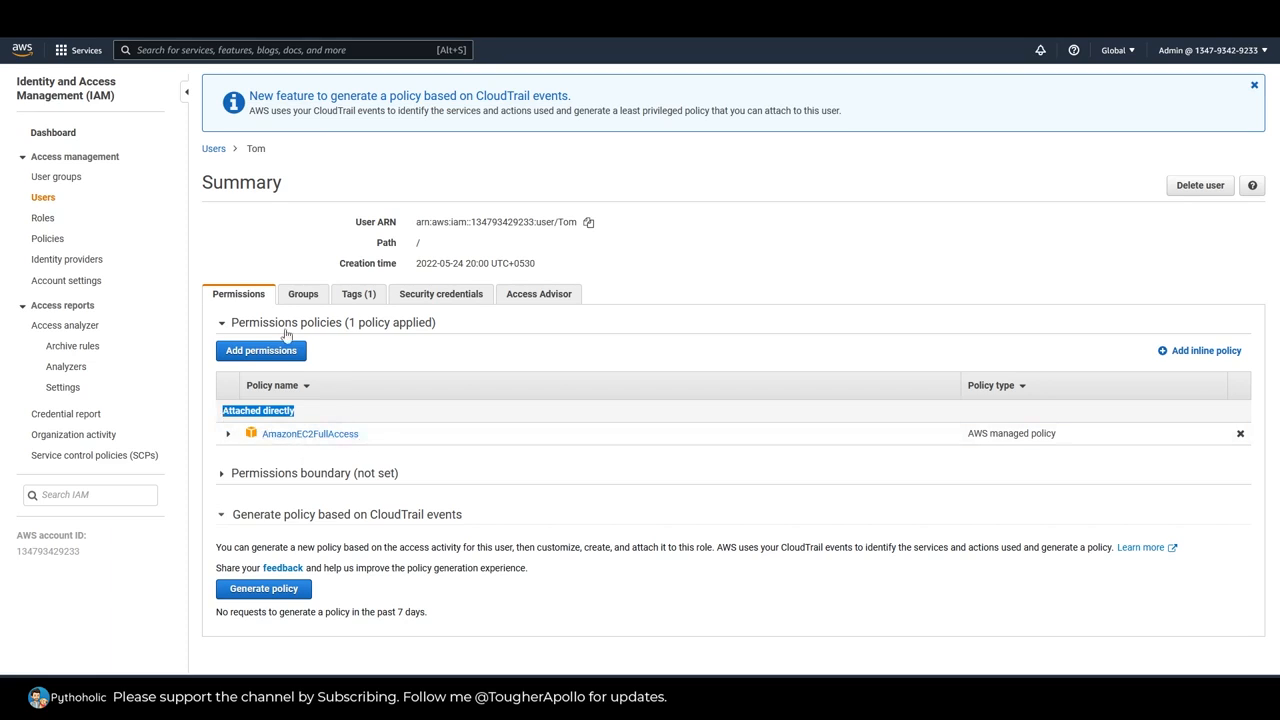
left_click(298, 297)
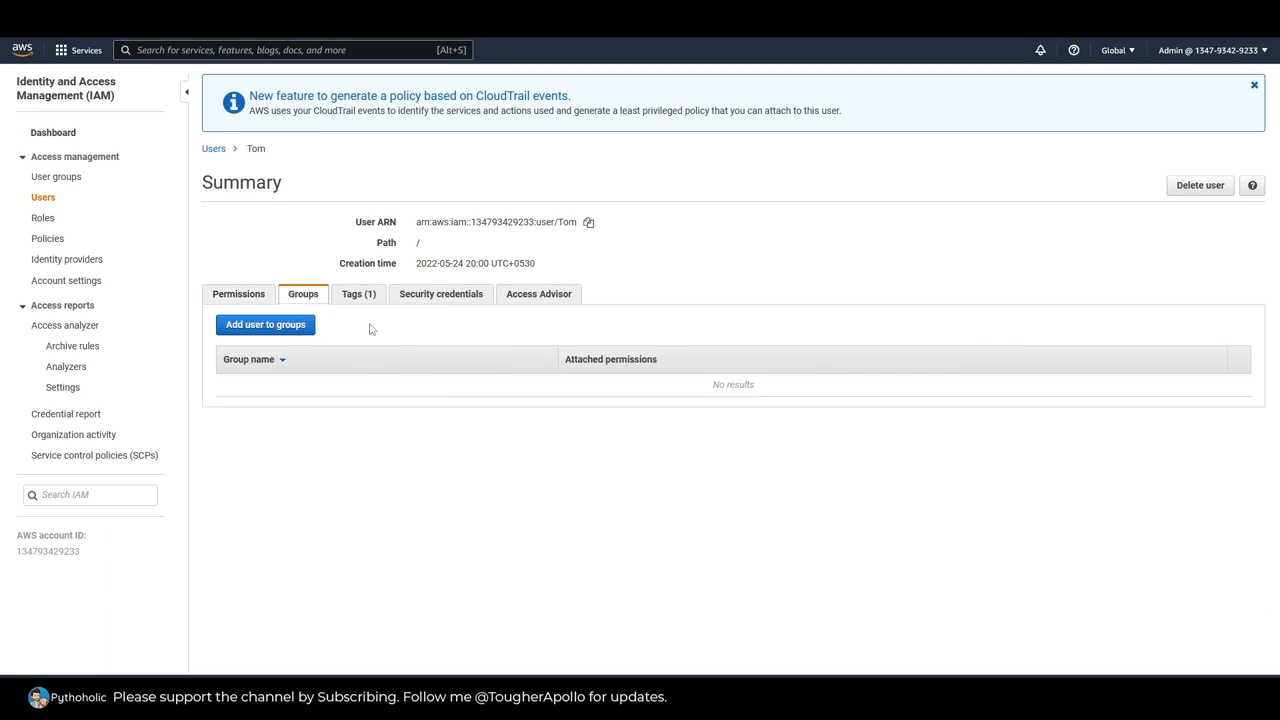
left_click(362, 294)
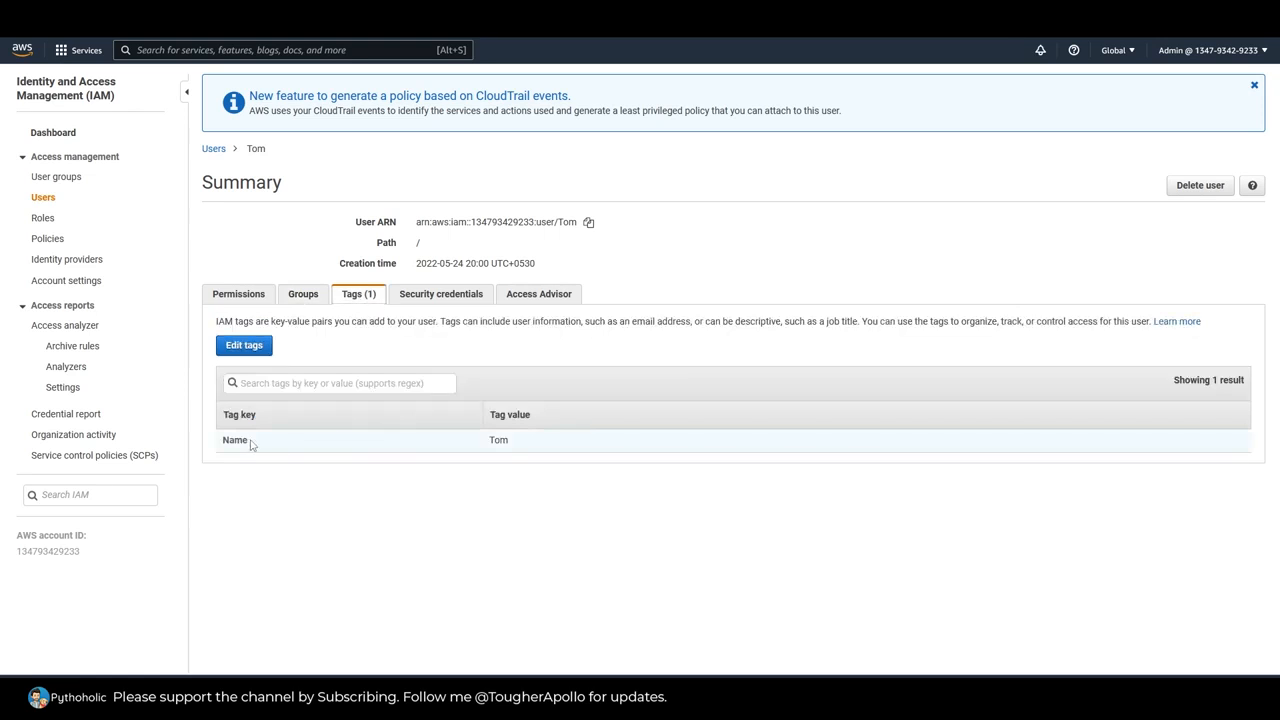
Step: Examine the new user's sign-in credentials, access keys, CodeCommit SSH keys and Git credentials, and Amazon Keyspaces credentials, then return to the permissions
left_click(441, 295)
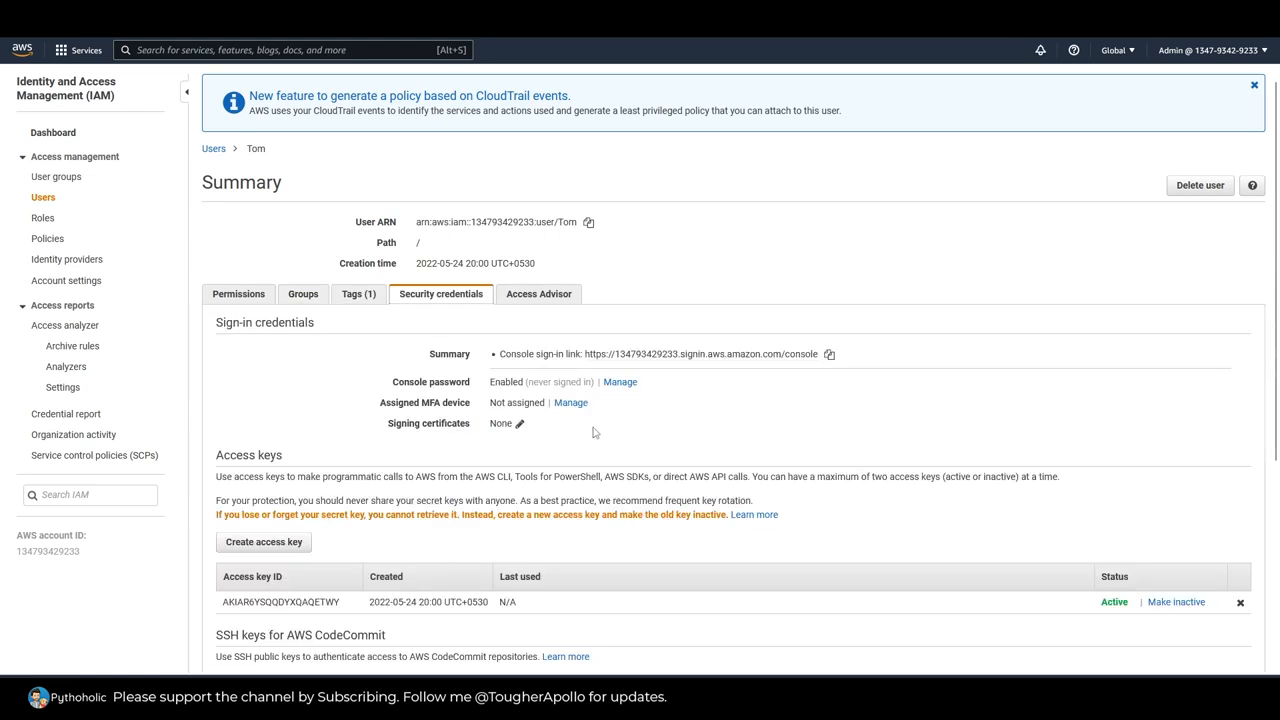
scroll(720, 470, "down", 2)
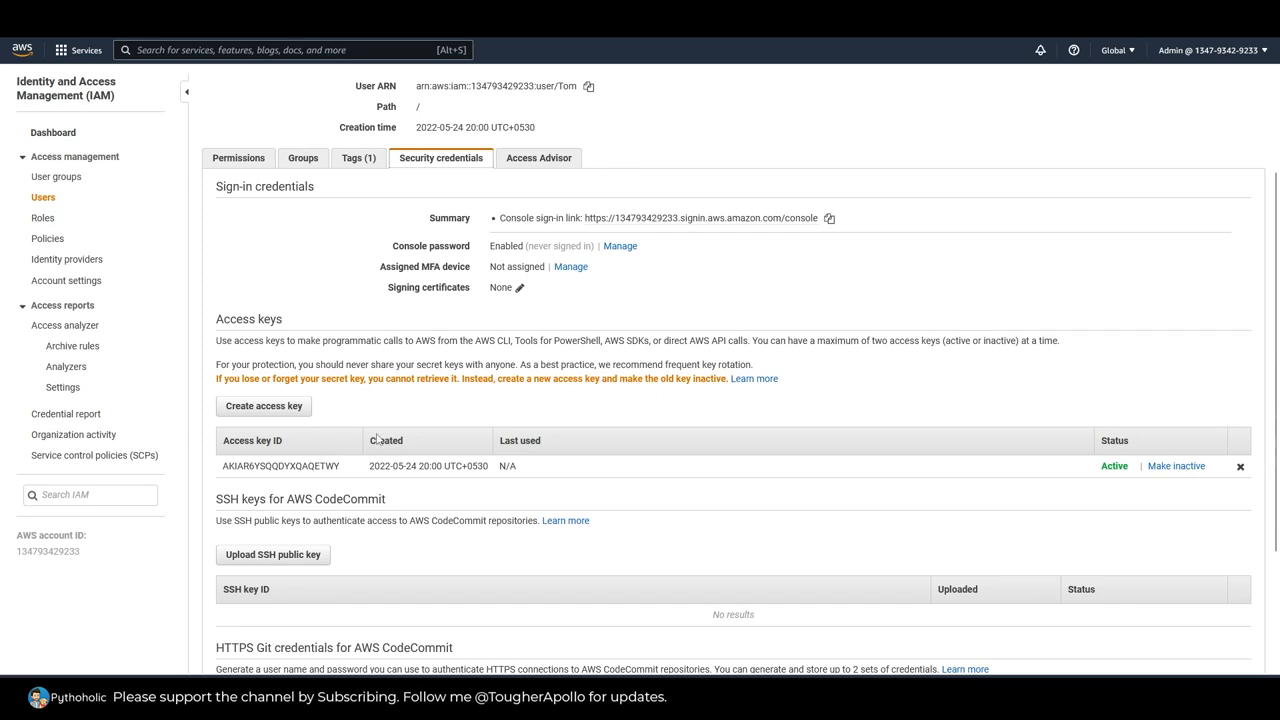
scroll(610, 428, "down", 2)
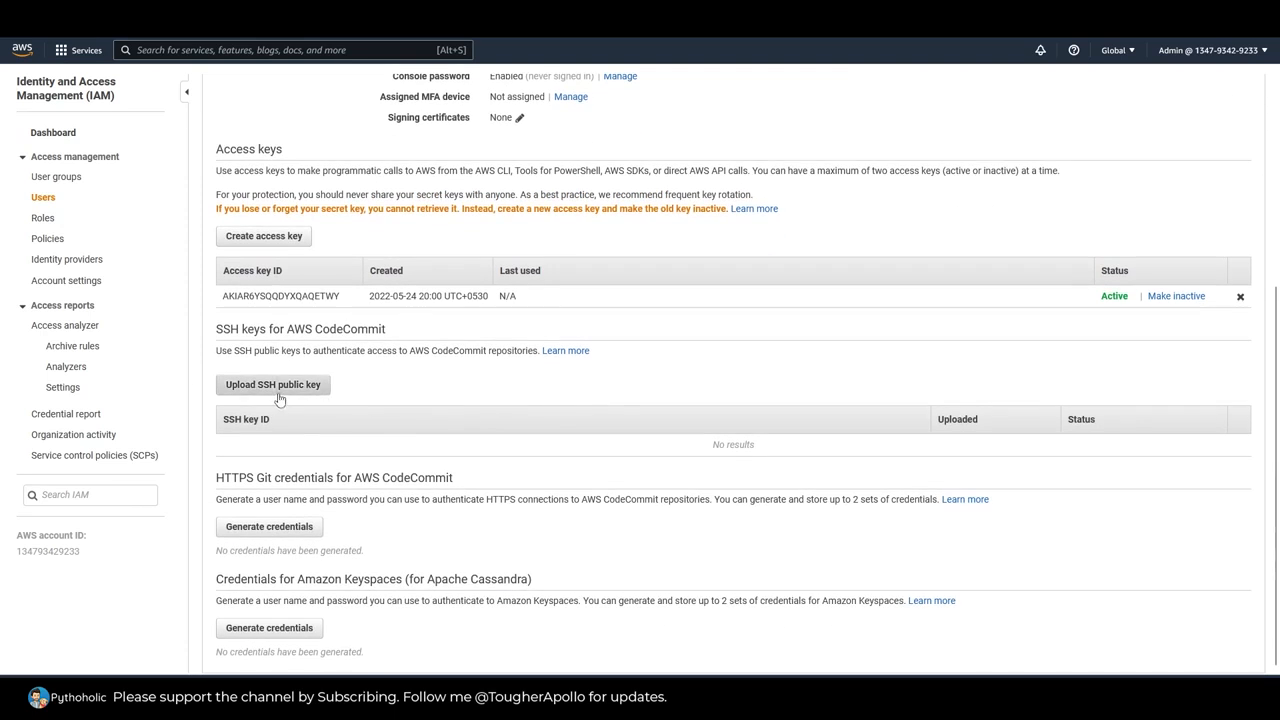
left_click_drag(222, 329, 390, 331)
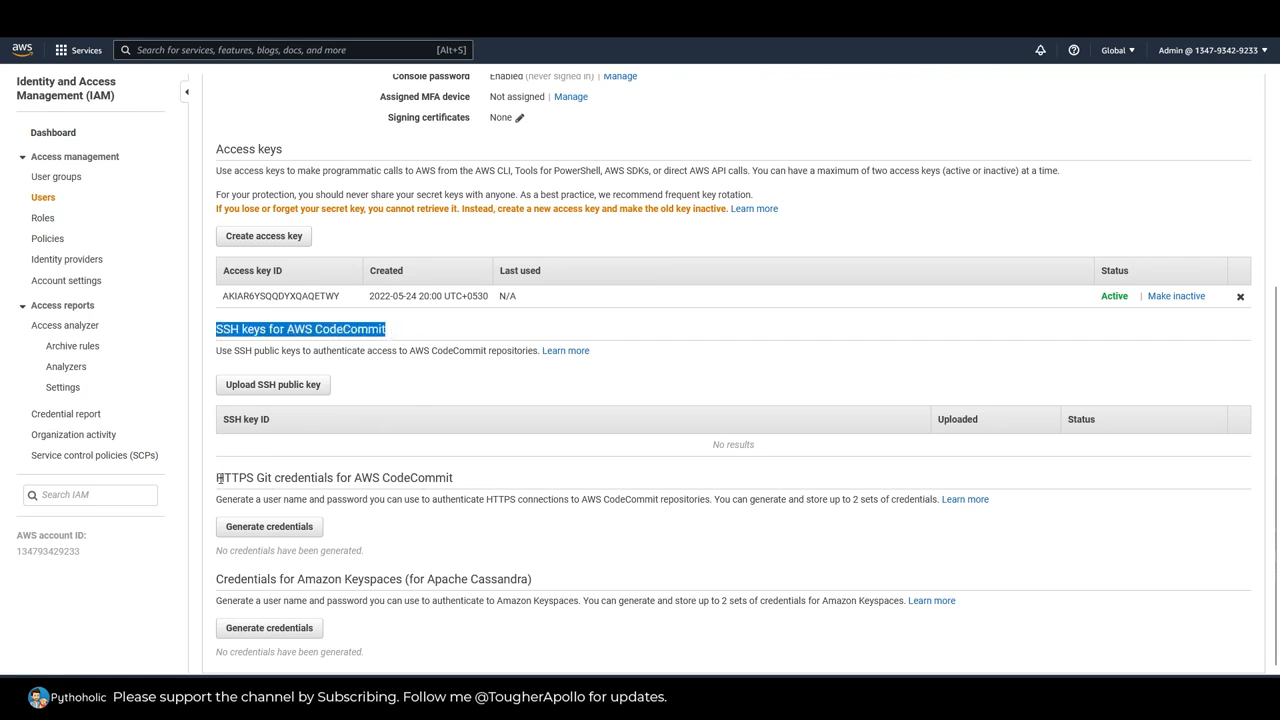
left_click_drag(258, 478, 486, 486)
left_click(484, 485)
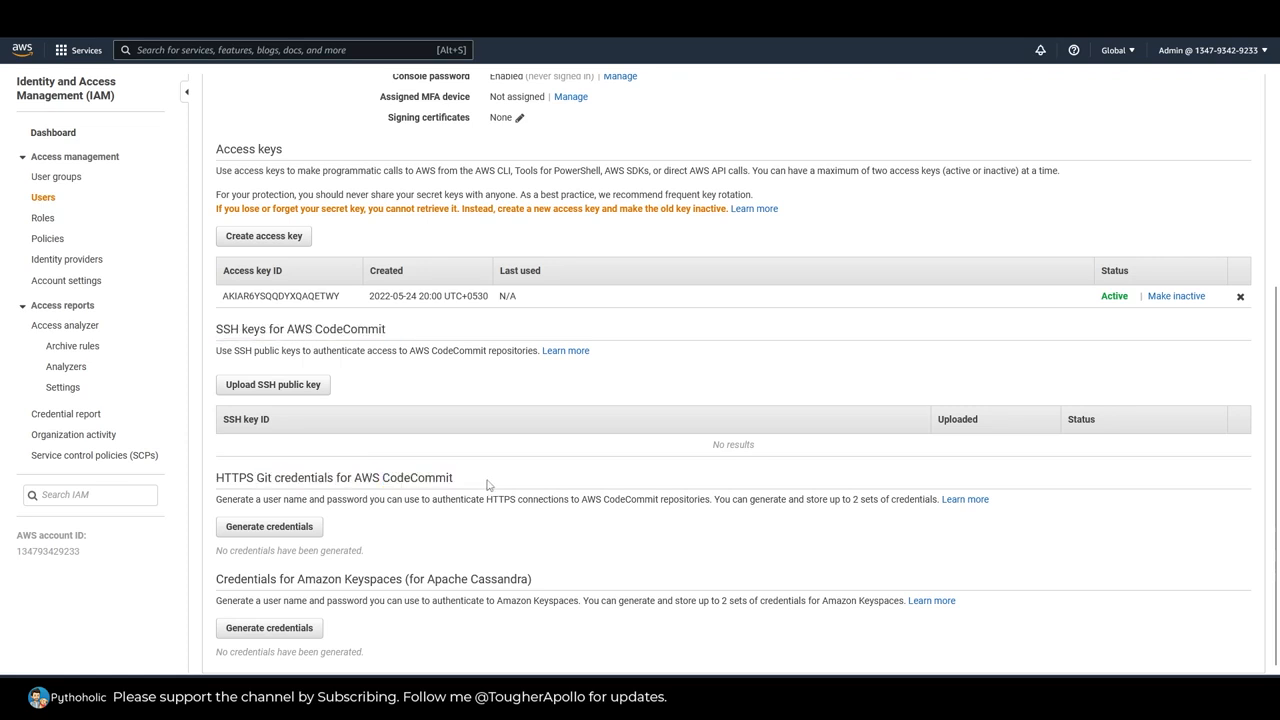
left_click_drag(215, 588, 409, 584)
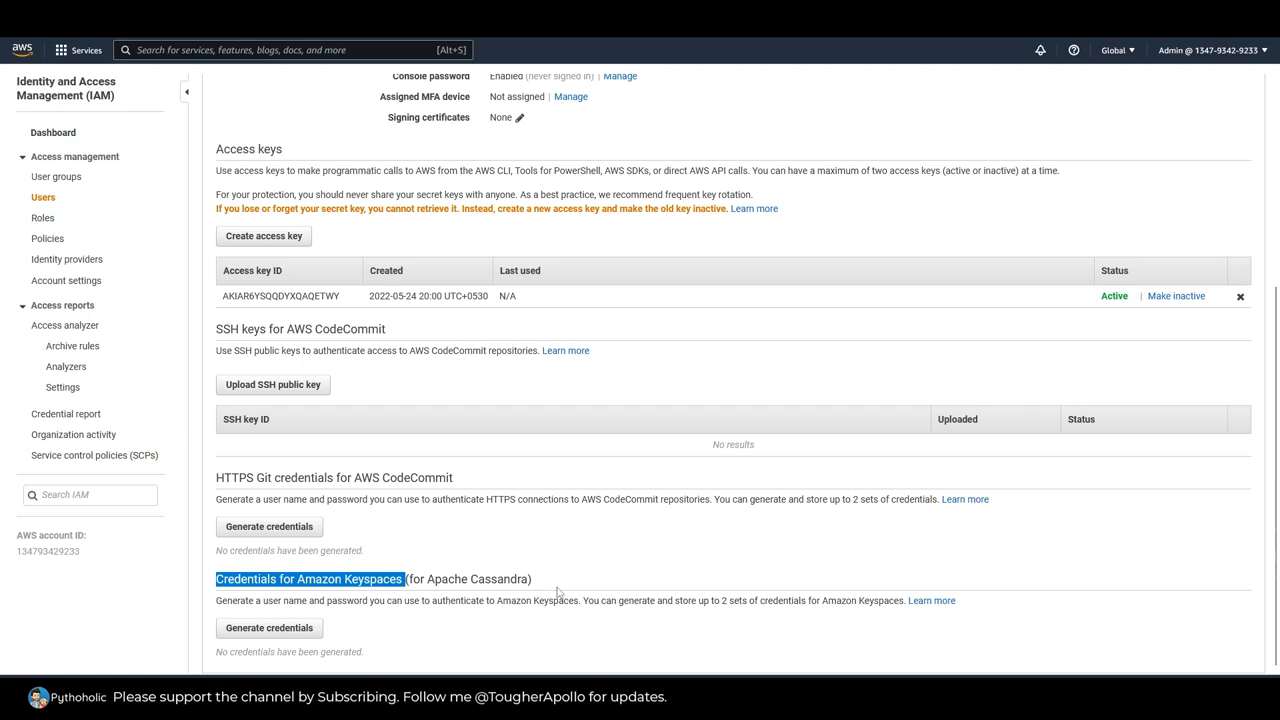
scroll(557, 592, "up", 3)
left_click(238, 294)
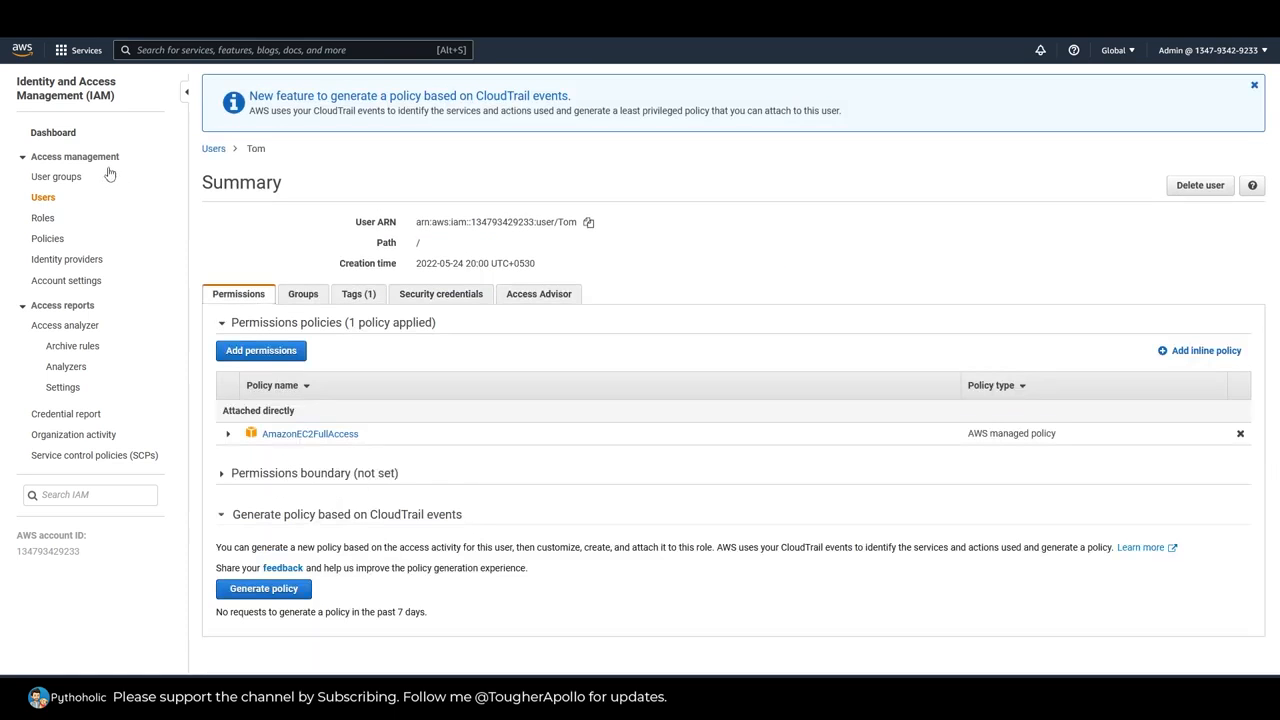
Step: Permanently delete the three older non-admin users from the user list, confirming with delete
left_click(48, 201)
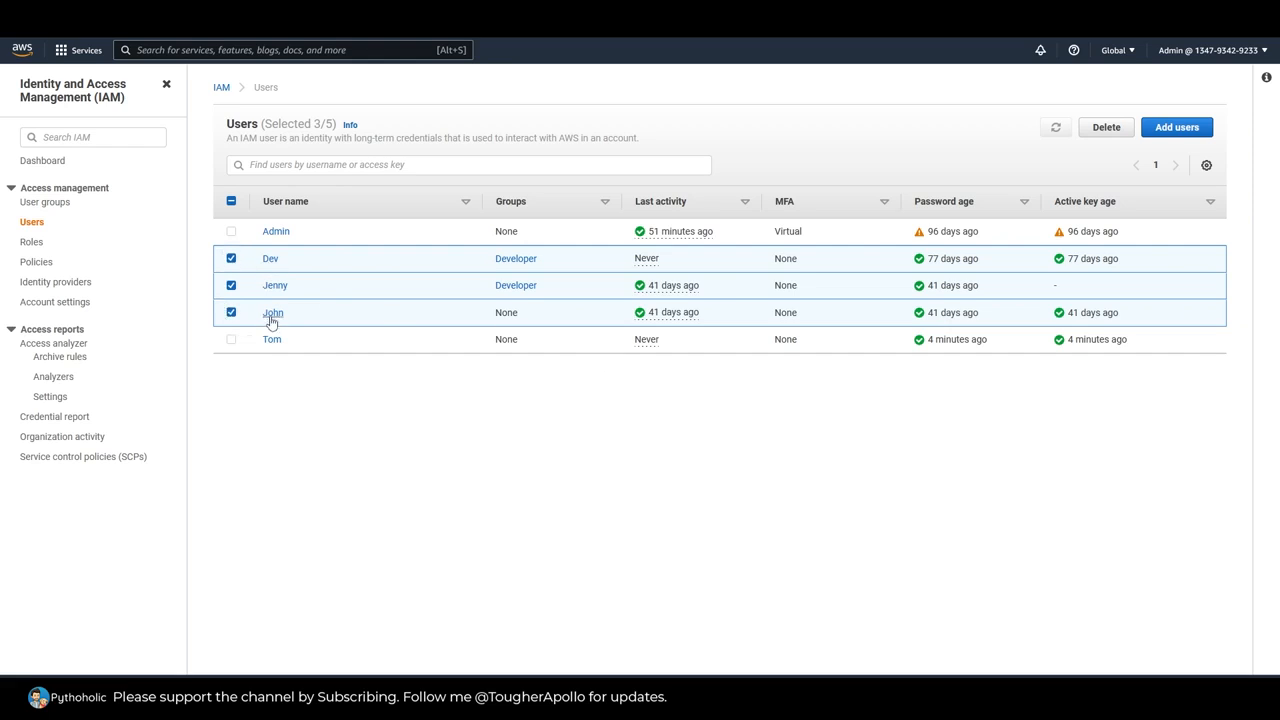
left_click(1107, 128)
type("delete")
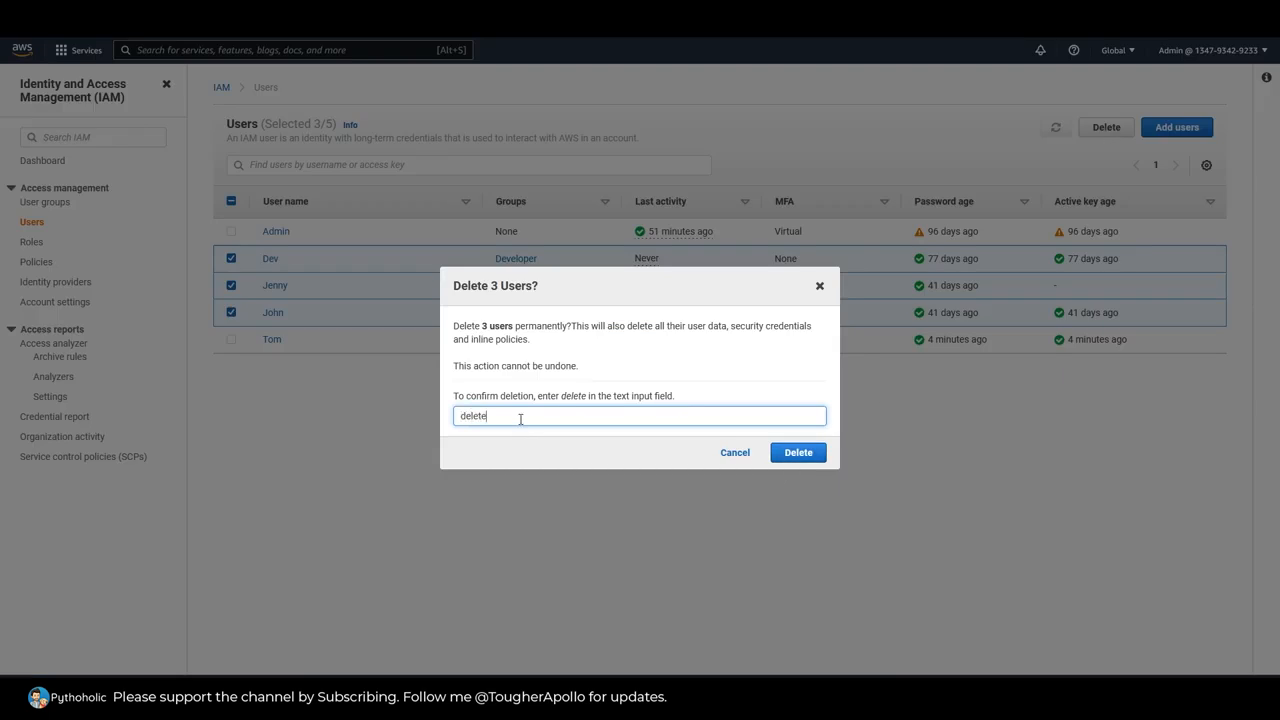
left_click(795, 458)
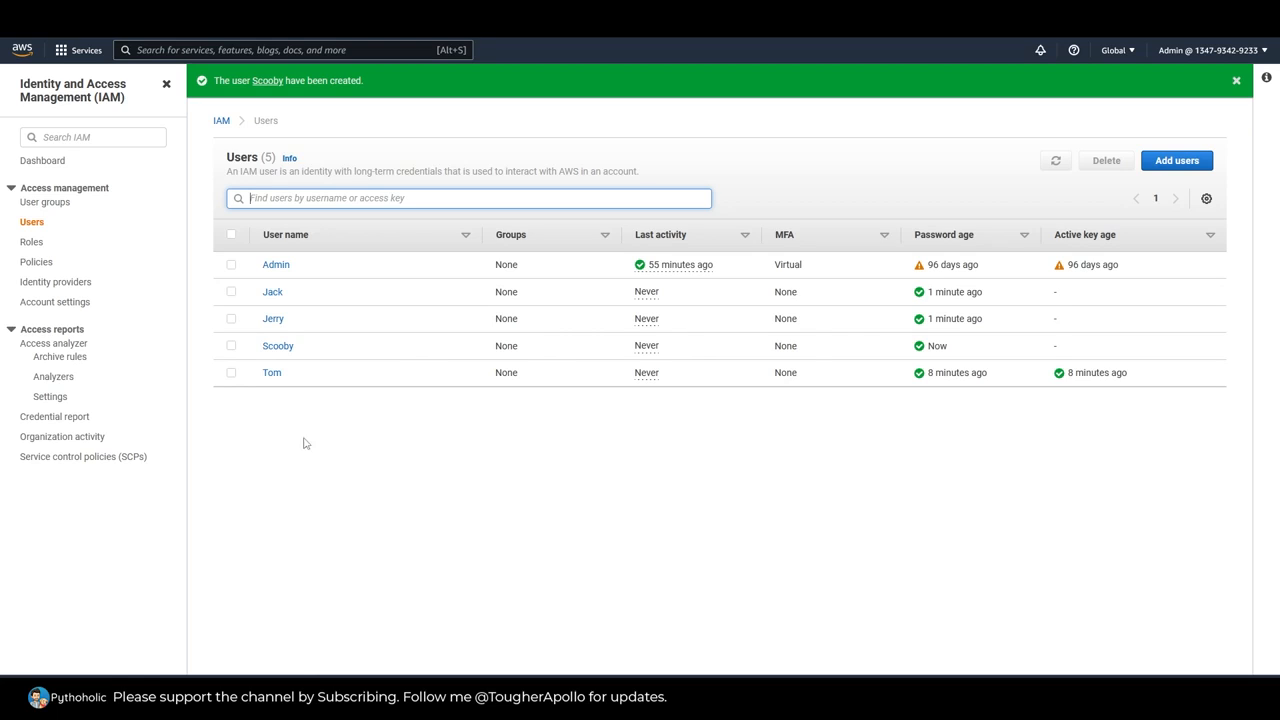
Step: Delete the Developer user group, confirming with its name, and dismiss the notification
left_click(45, 202)
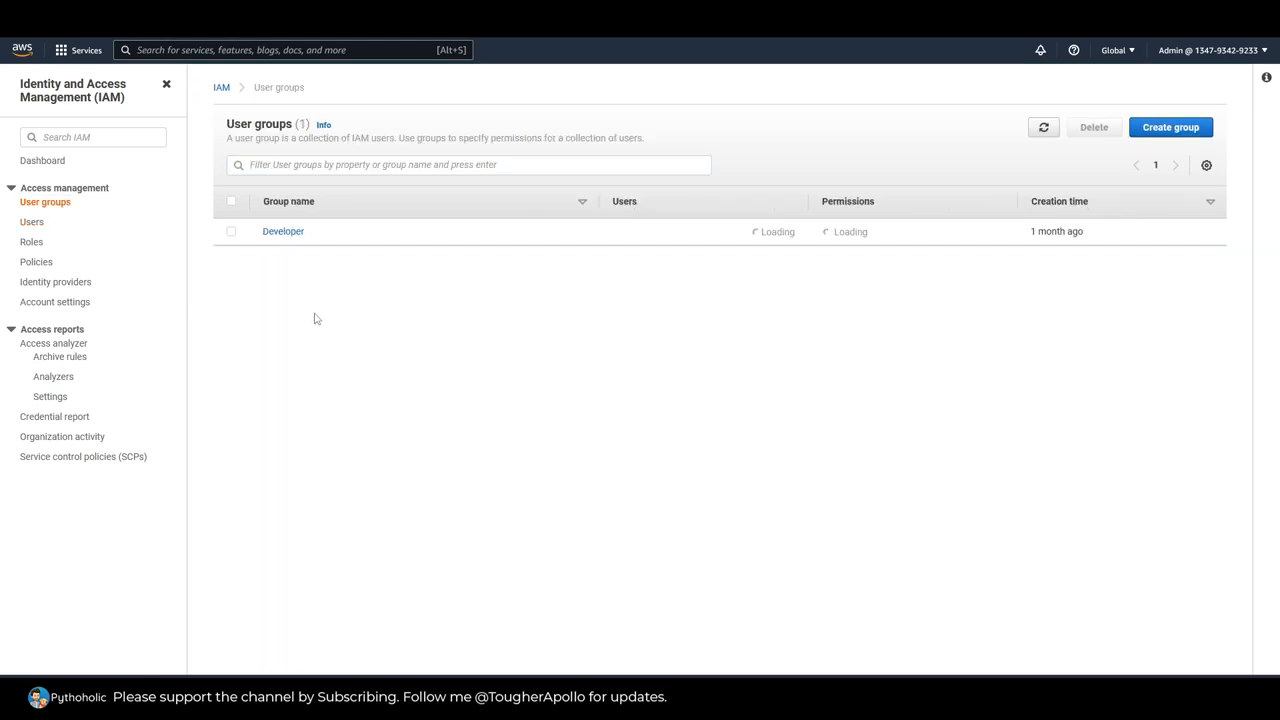
left_click(231, 232)
left_click(1098, 132)
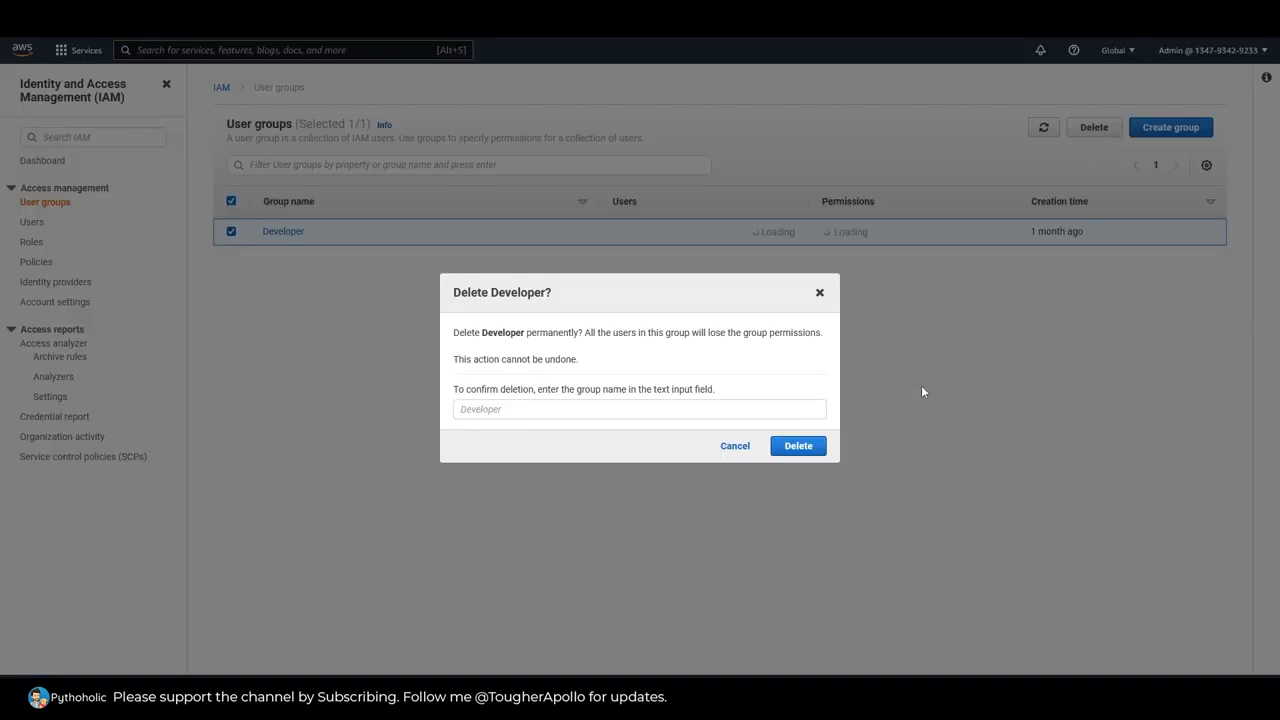
left_click(626, 416)
type("Developer")
left_click(792, 449)
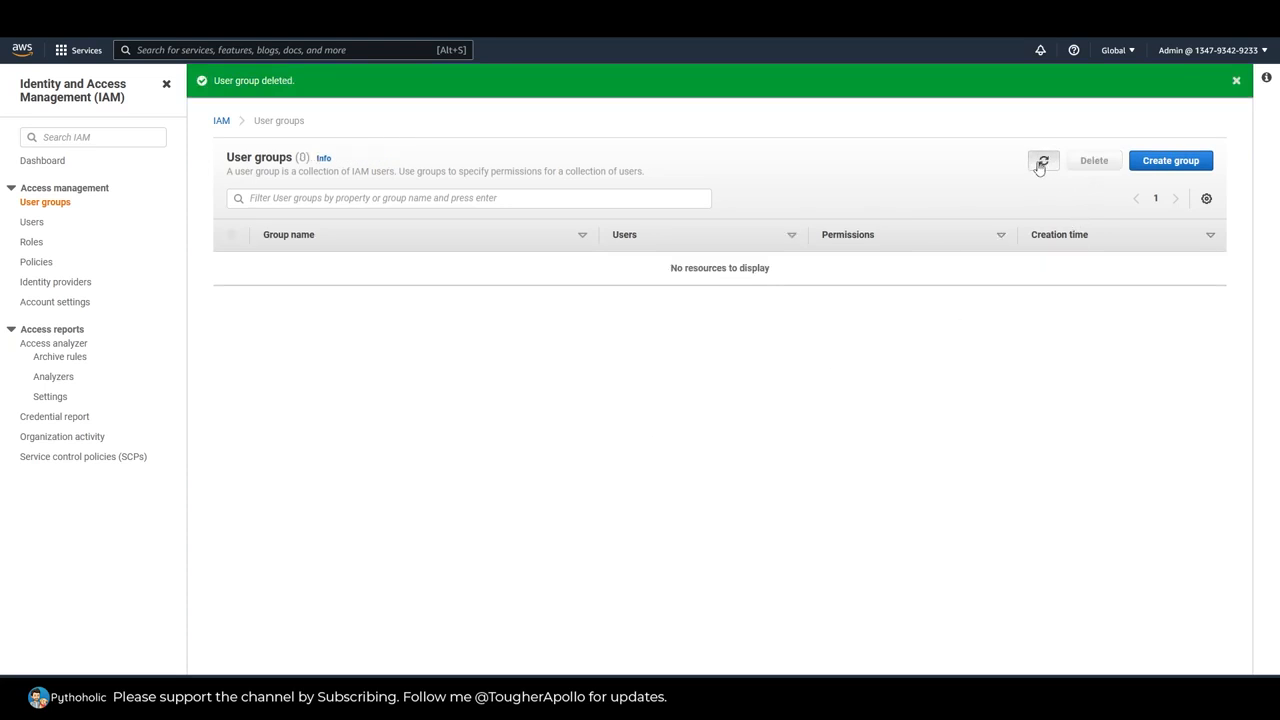
left_click(1236, 80)
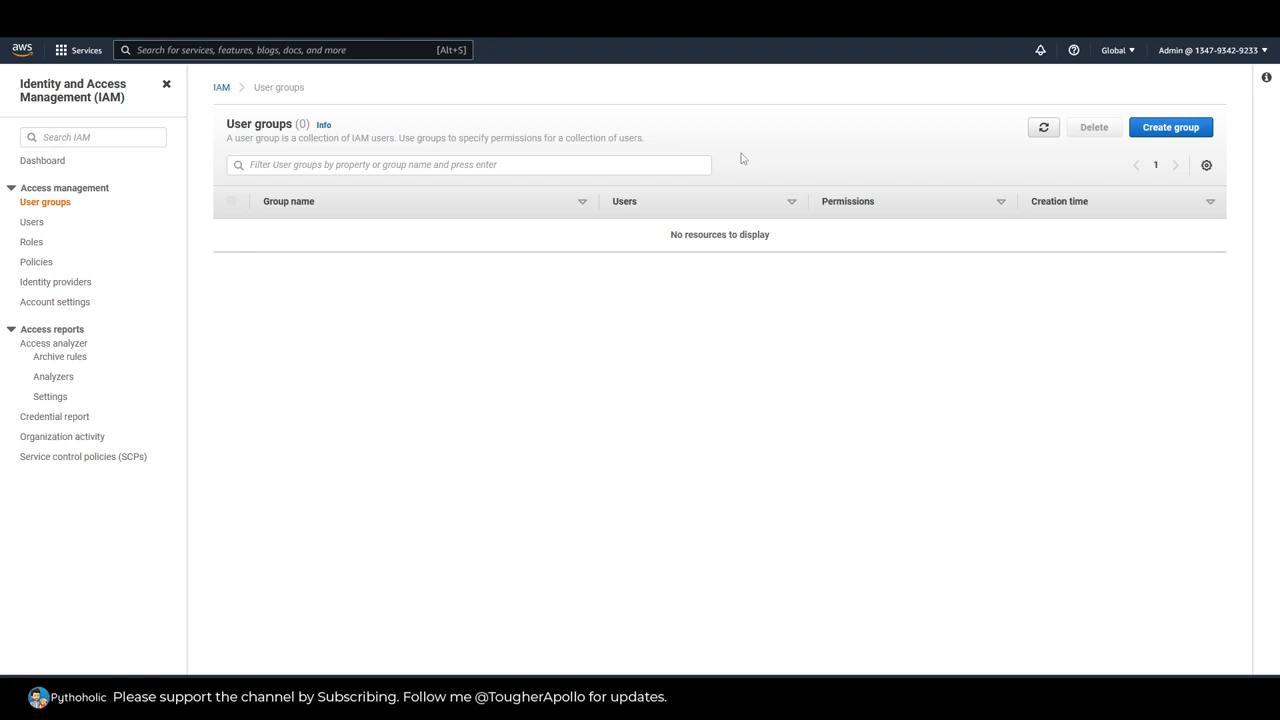
Step: Start creating a user group and name it Accounts
left_click(1177, 134)
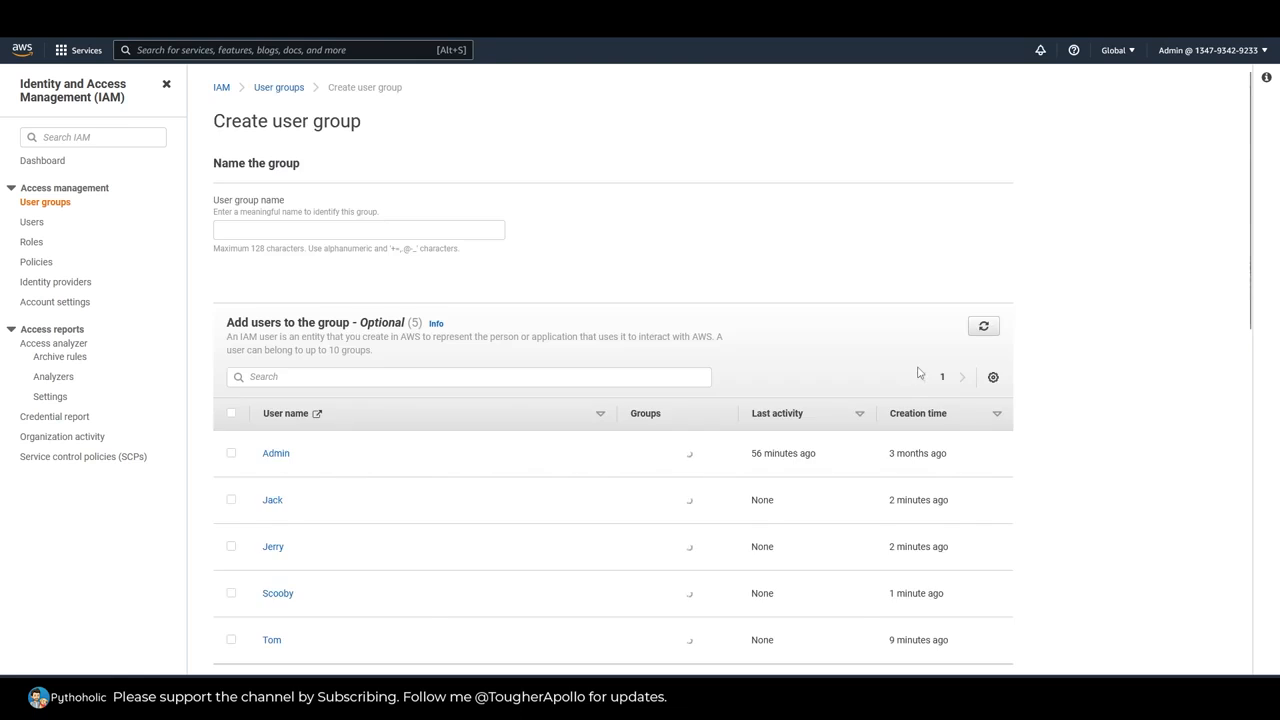
left_click(330, 230)
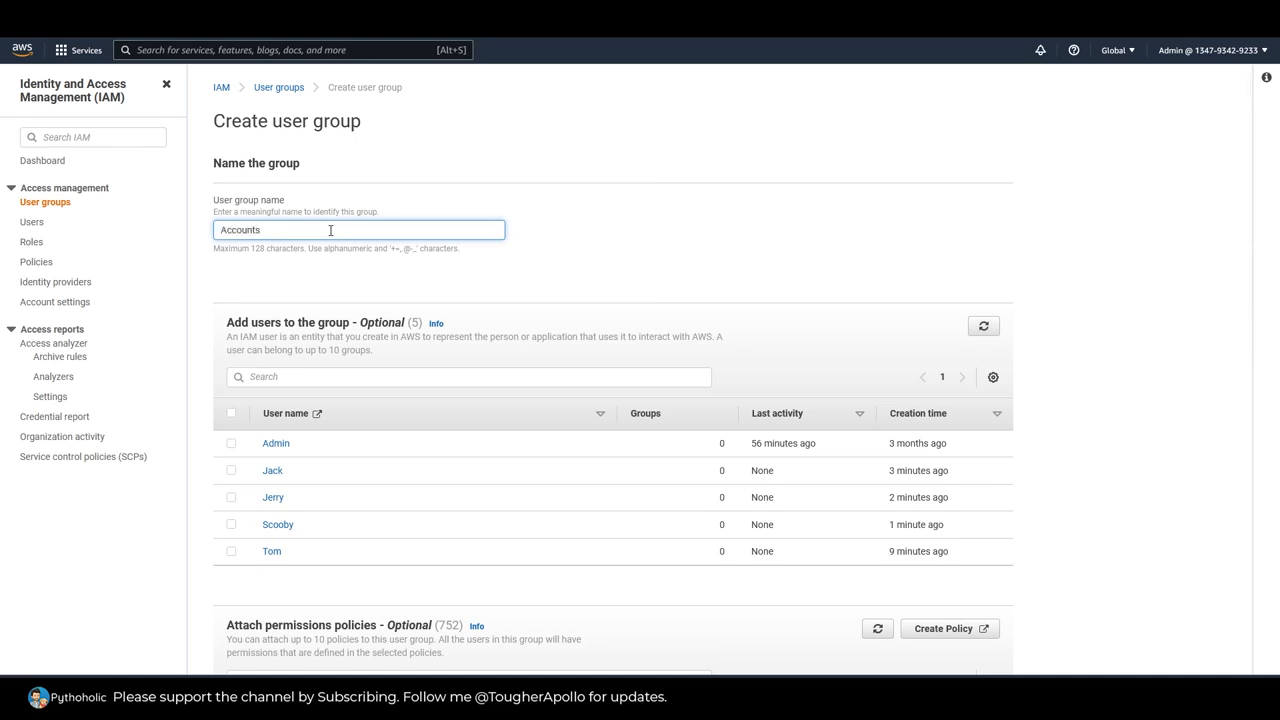
left_click(621, 271)
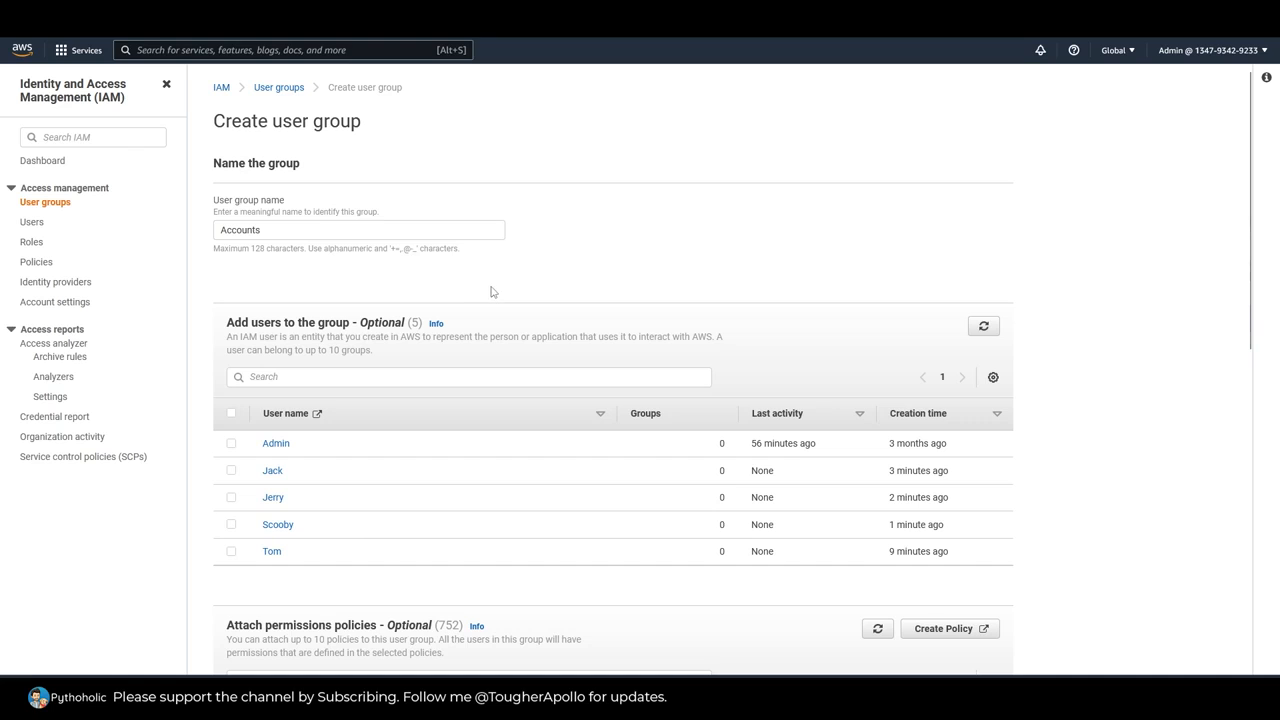
Step: Select the third and fifth listed users as members of the Accounts group
scroll(537, 283, "down", 1)
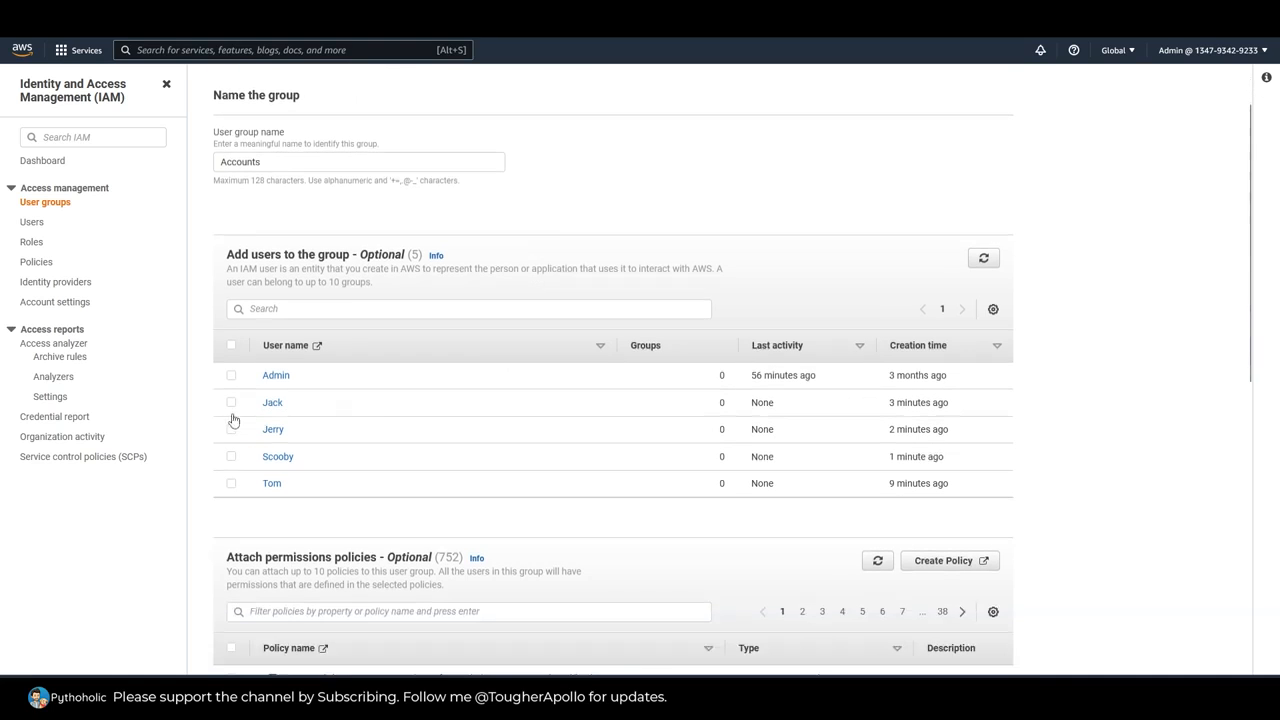
left_click(231, 402)
left_click(231, 429)
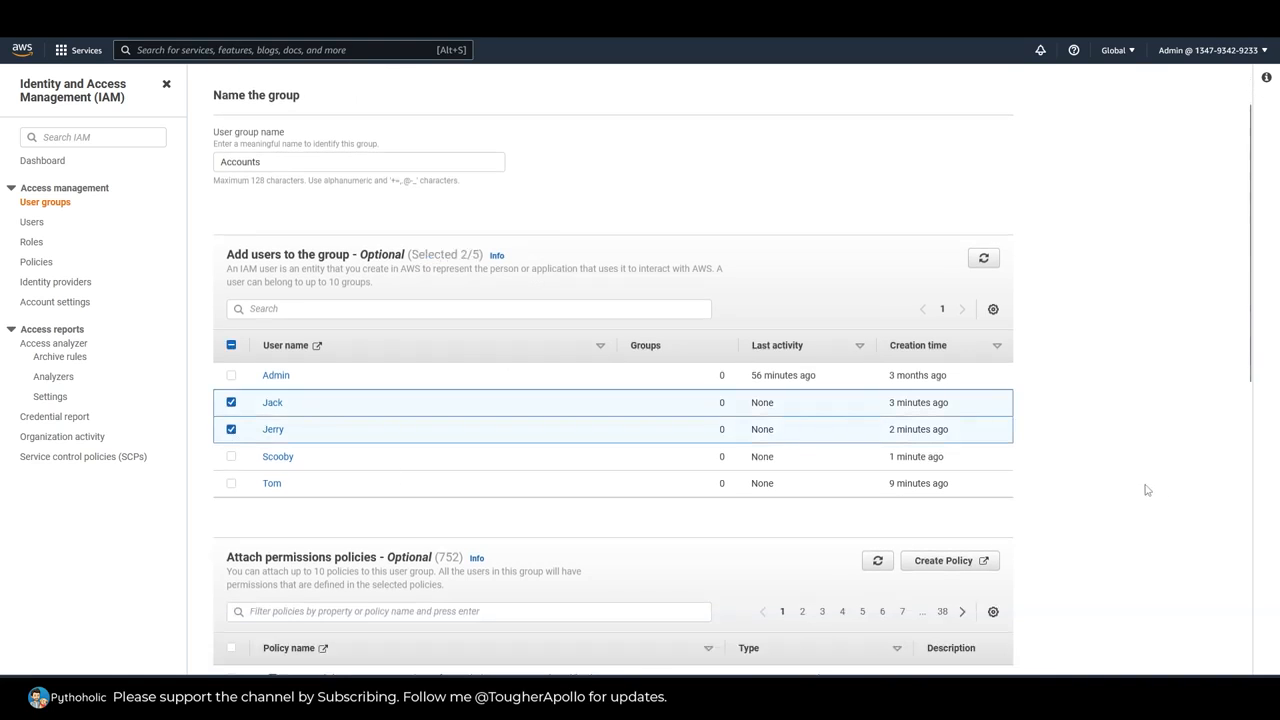
left_click(231, 402)
left_click(231, 483)
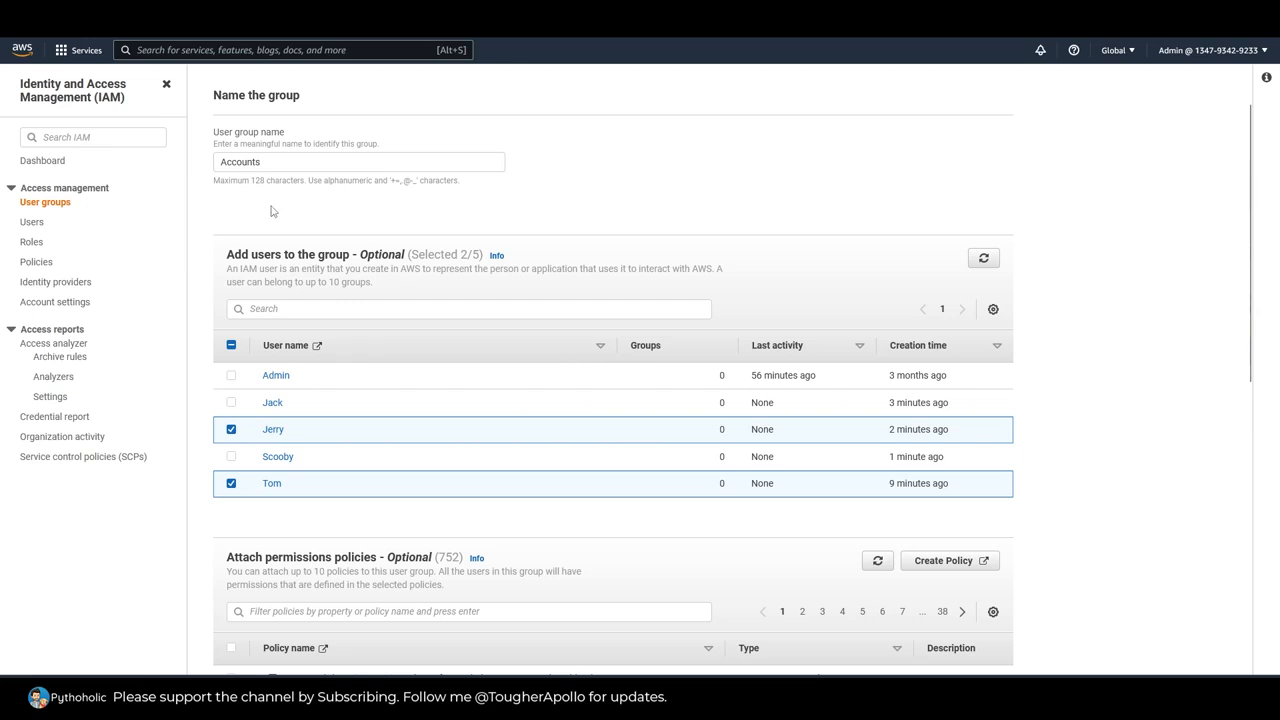
scroll(1148, 422, "down", 3)
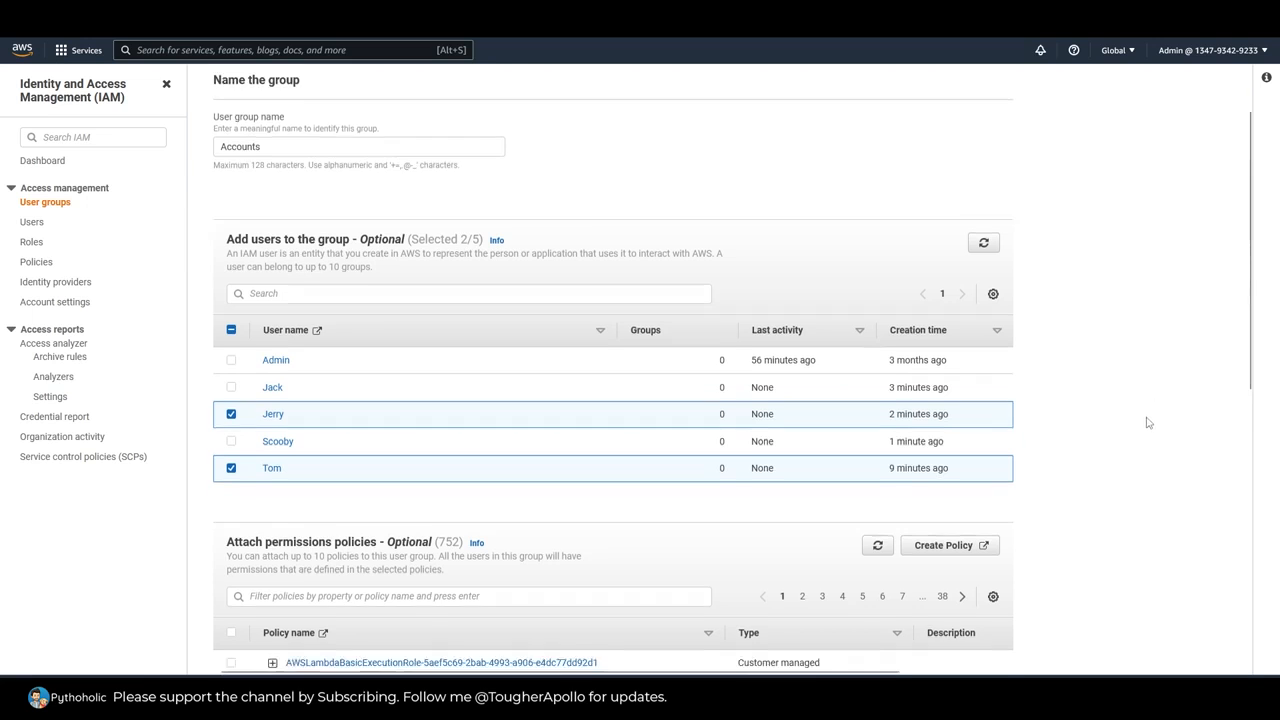
scroll(1148, 423, "up", 2)
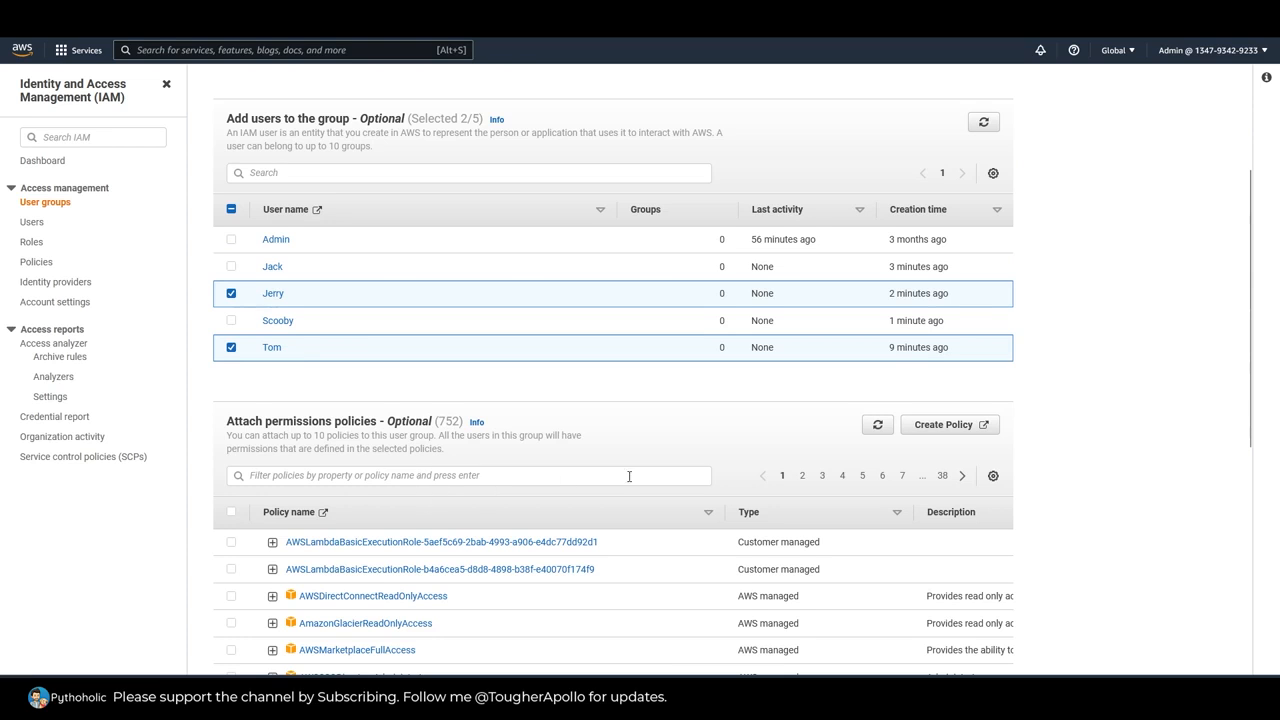
Step: Review the available permissions policies and create the Accounts group without attaching any of them
scroll(1043, 490, "down", 3)
scroll(1043, 495, "up", 2)
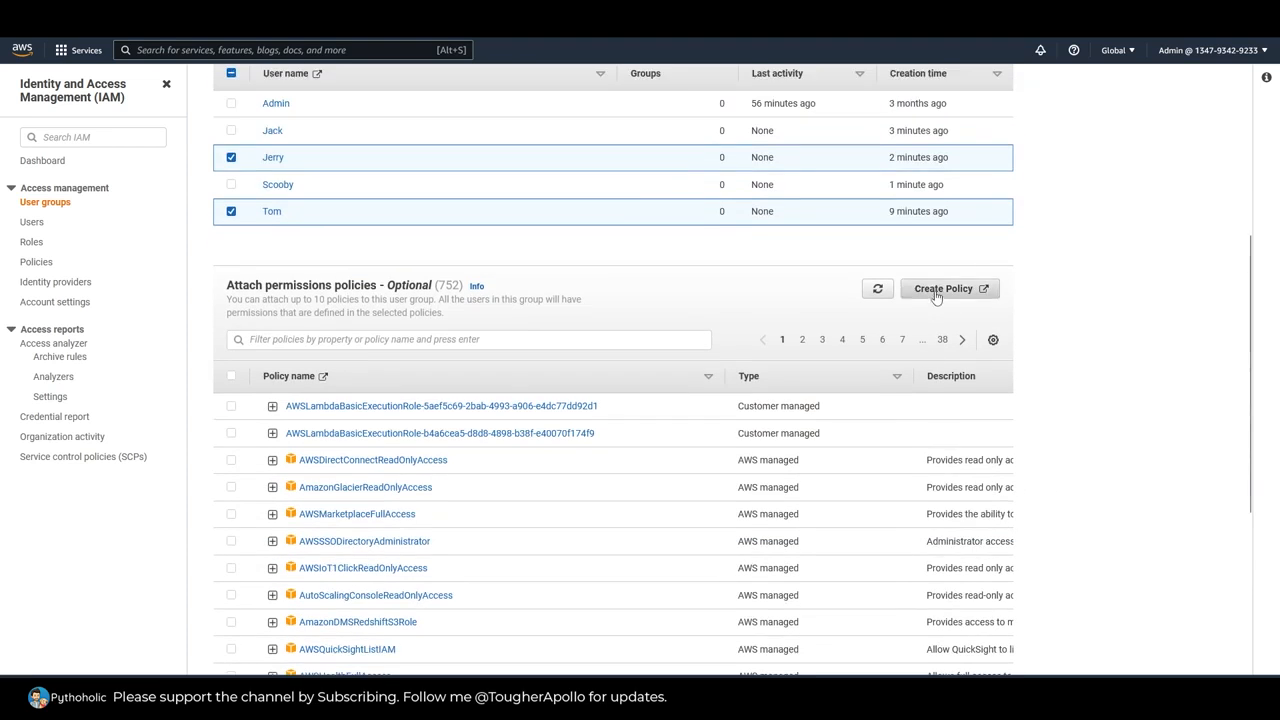
scroll(1091, 469, "down", 3)
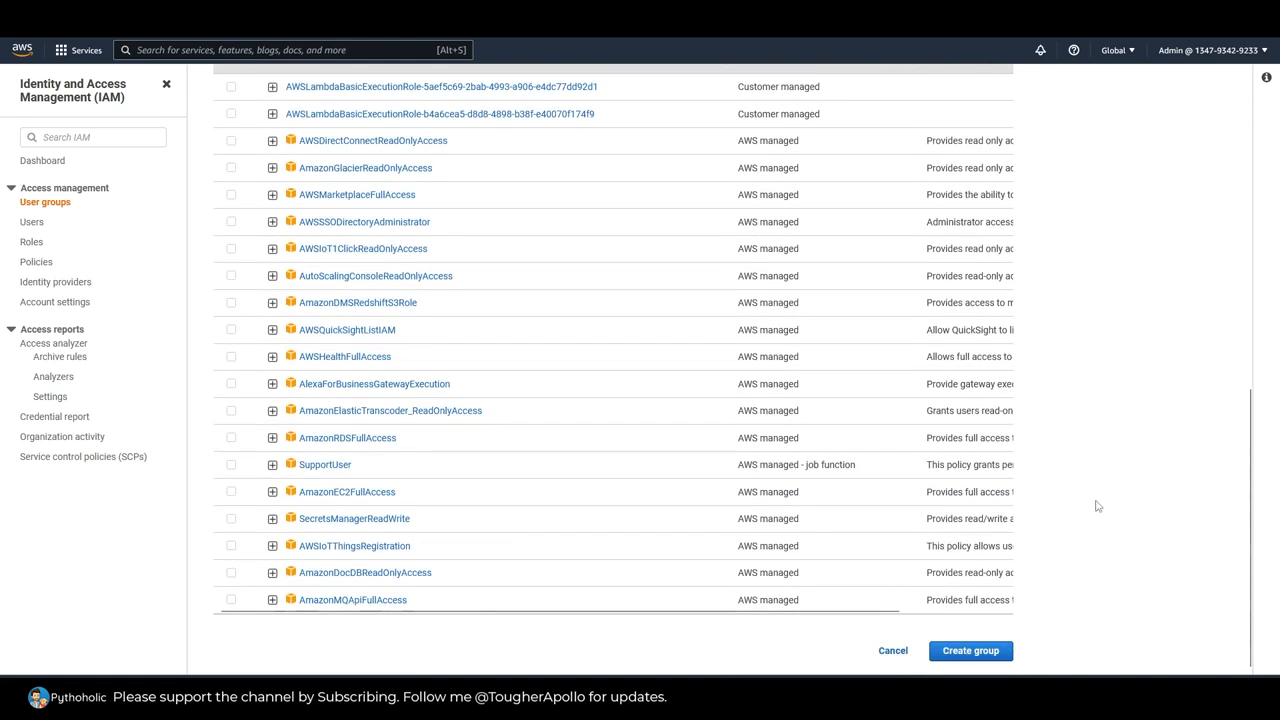
scroll(1097, 507, "up", 4)
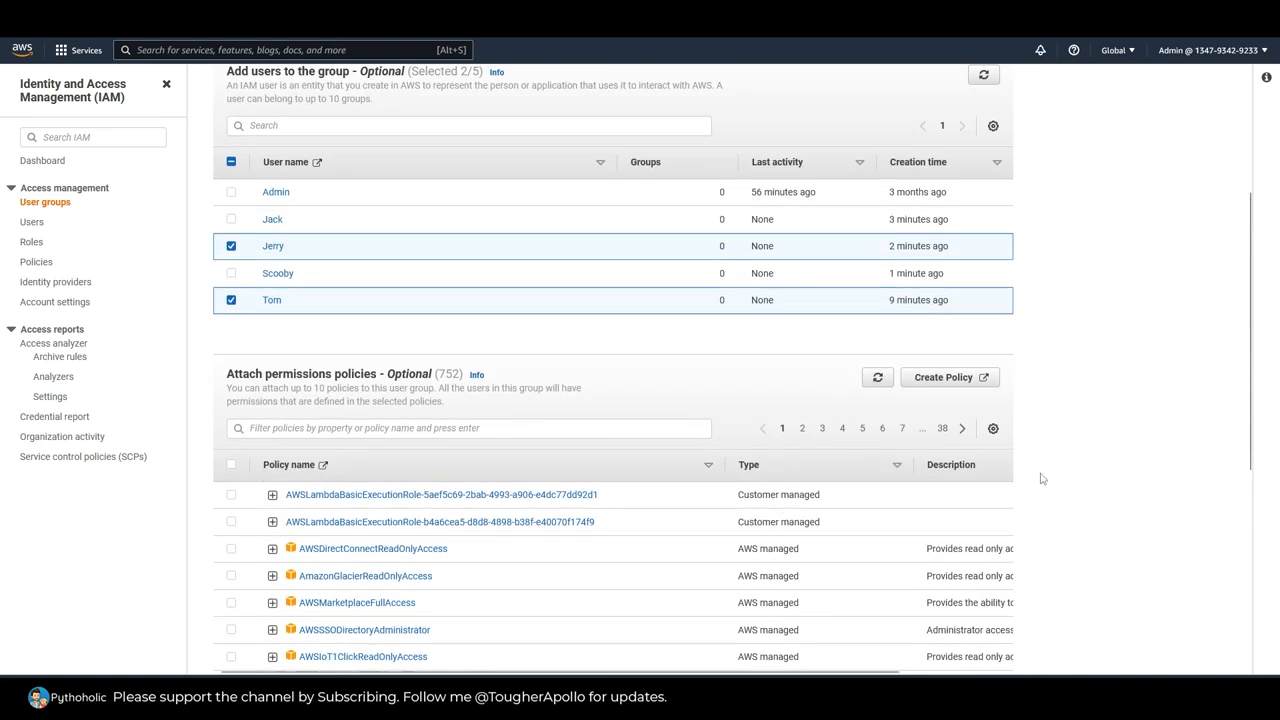
scroll(1182, 480, "down", 3)
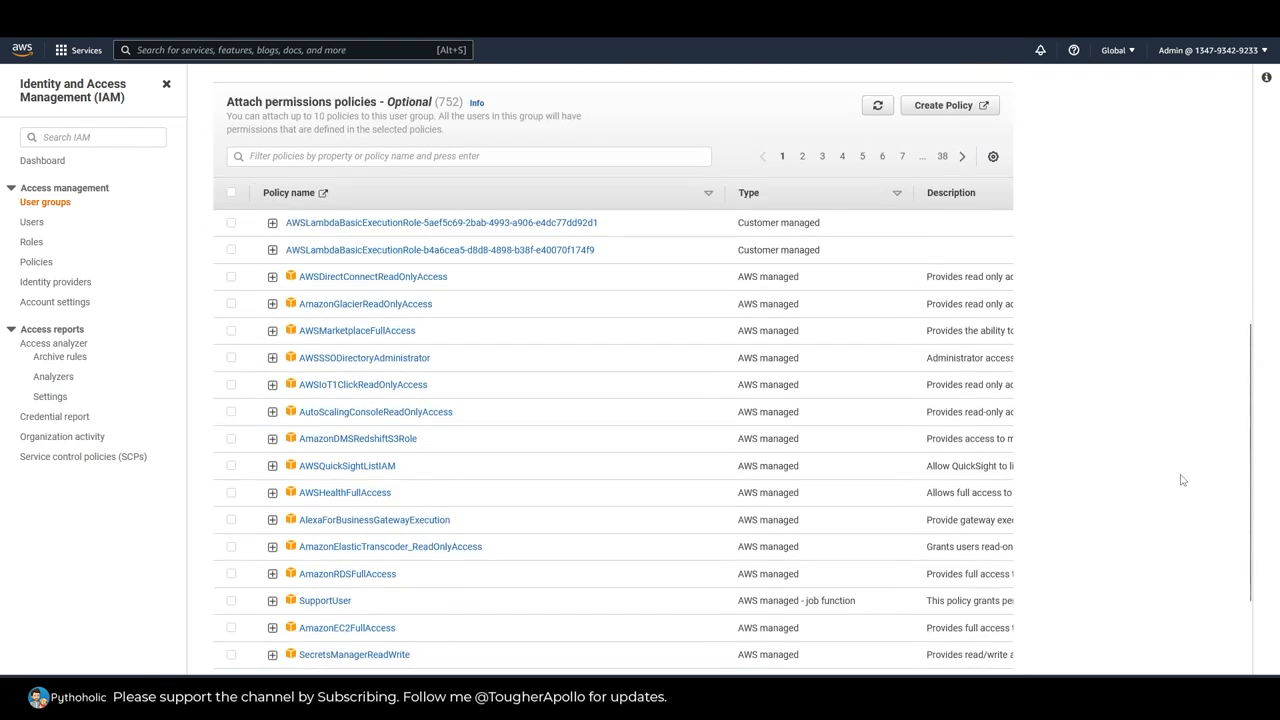
scroll(1184, 480, "down", 2)
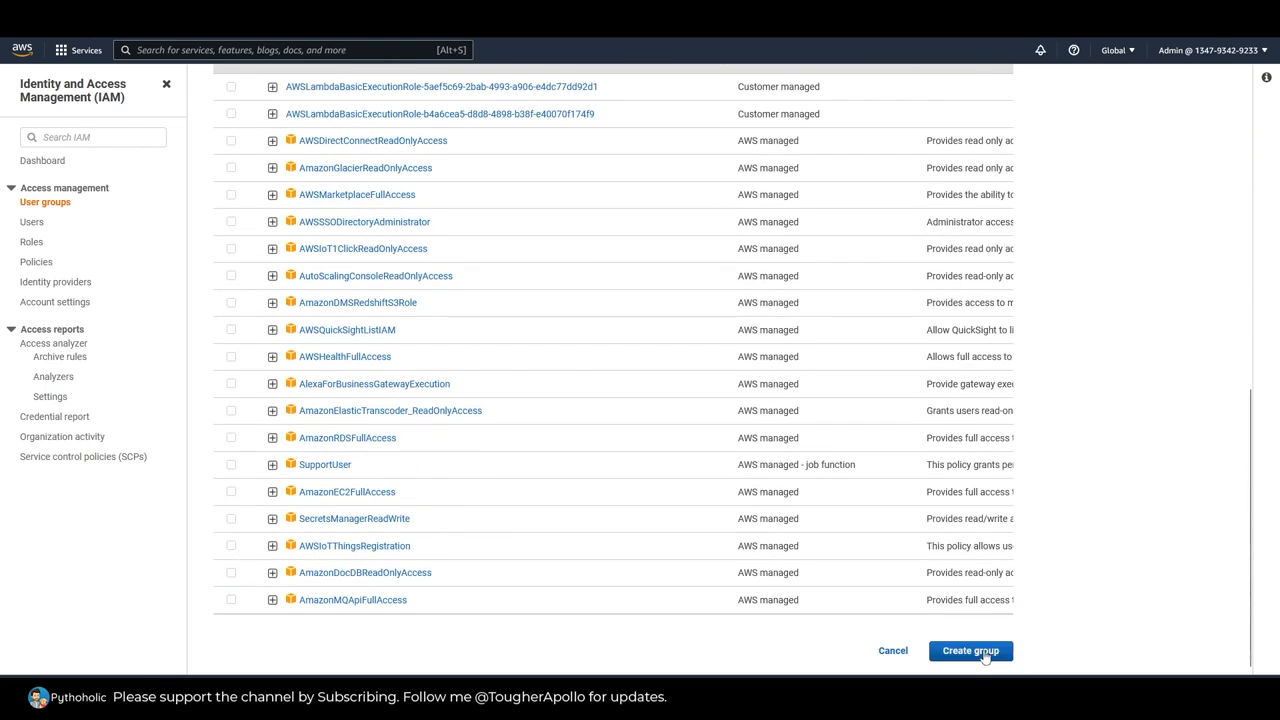
scroll(1116, 560, "up", 3)
scroll(1083, 543, "down", 3)
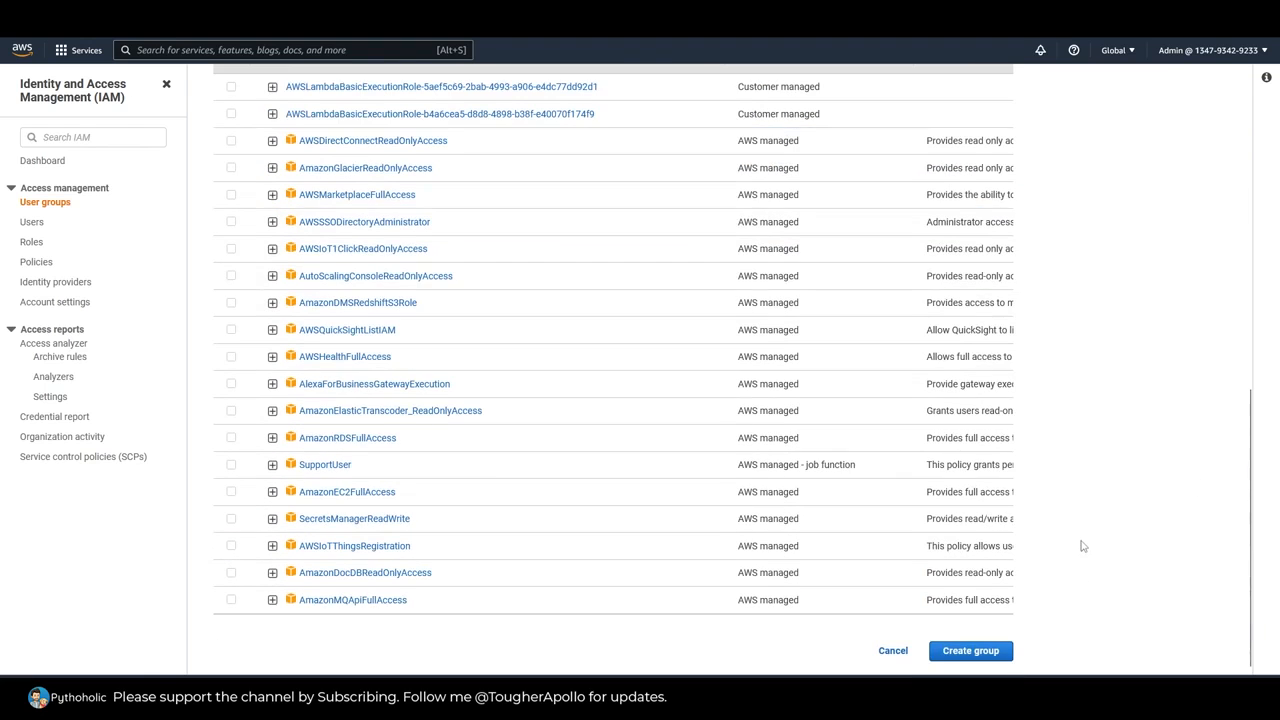
left_click(968, 652)
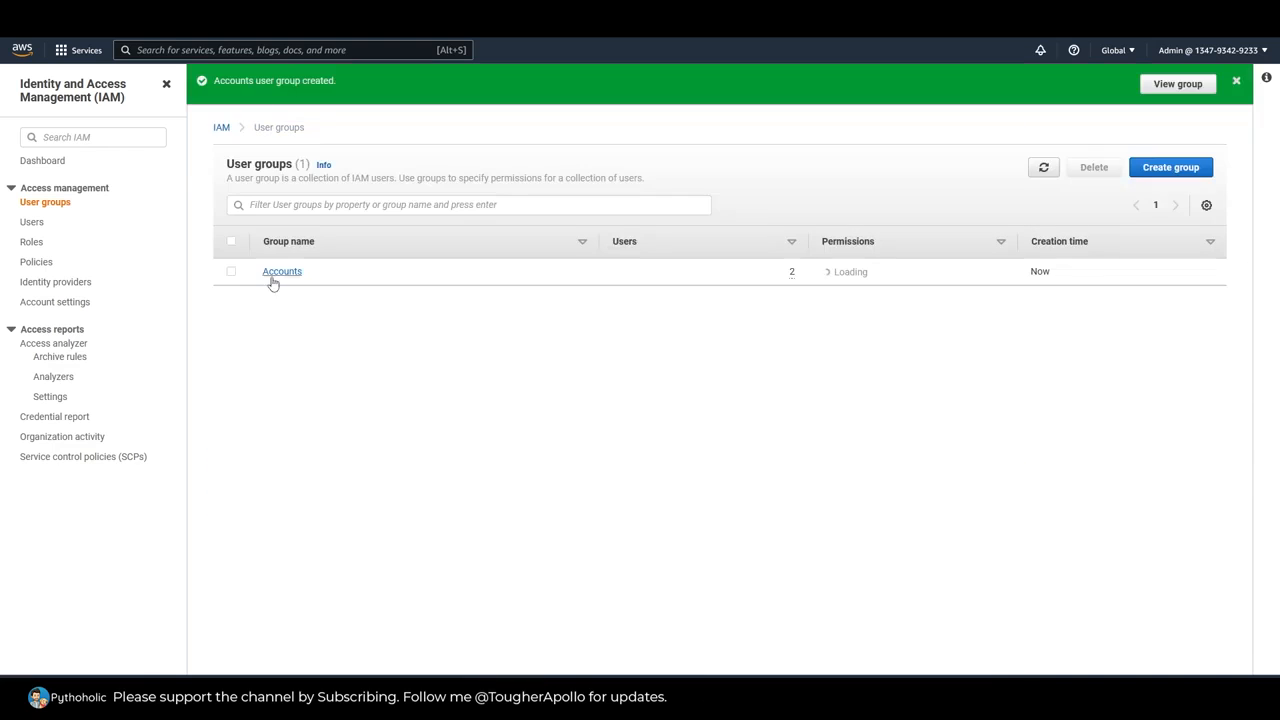
Step: Open the Accounts group and check its permissions policies and member list
left_click(281, 271)
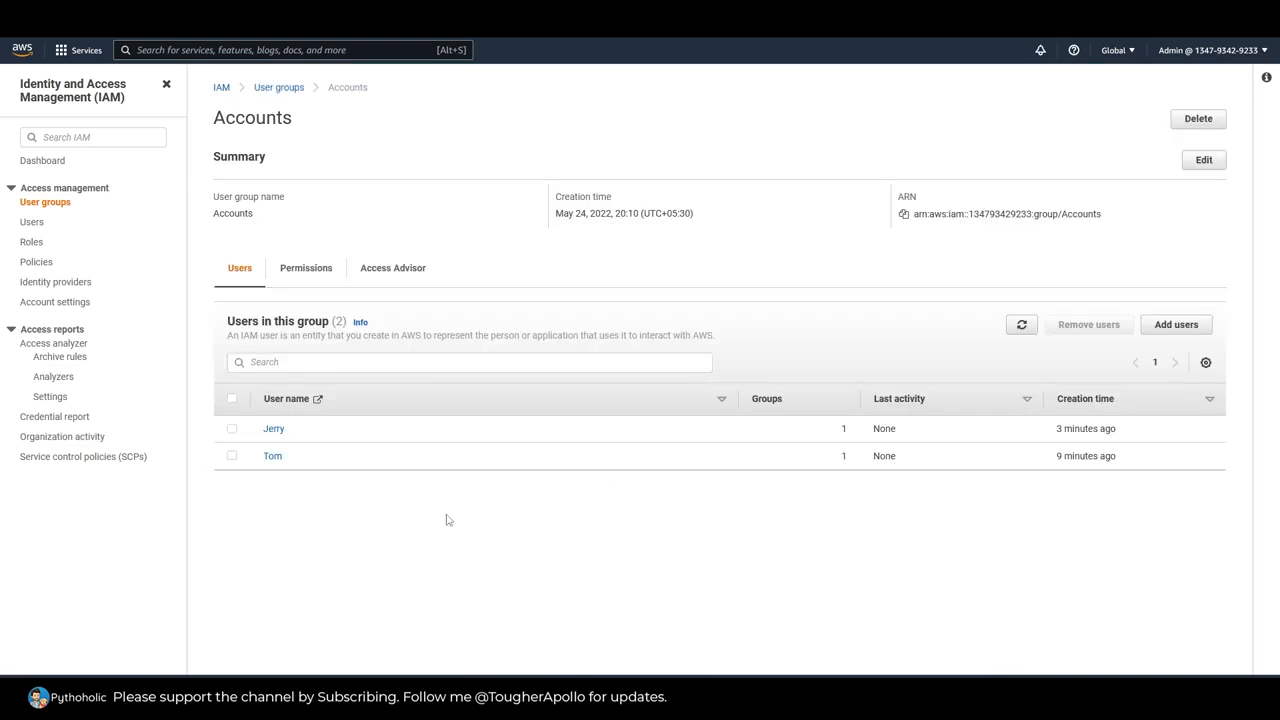
left_click(304, 277)
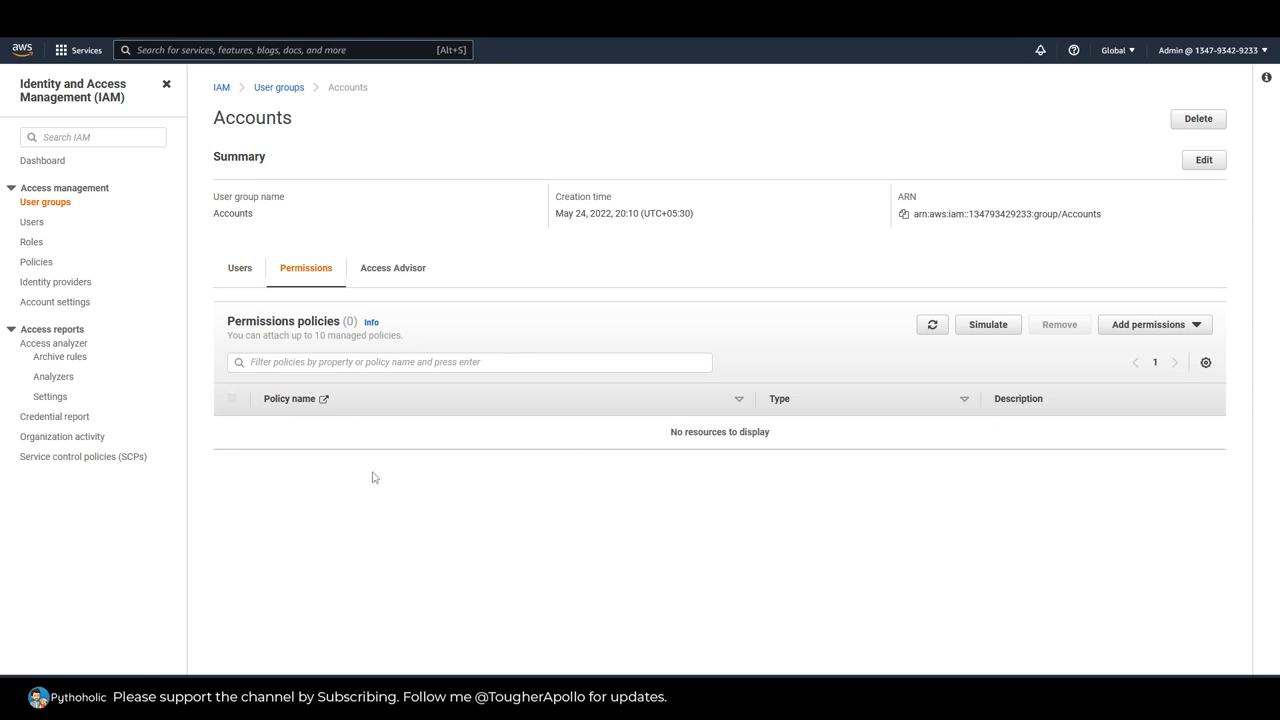
left_click(241, 272)
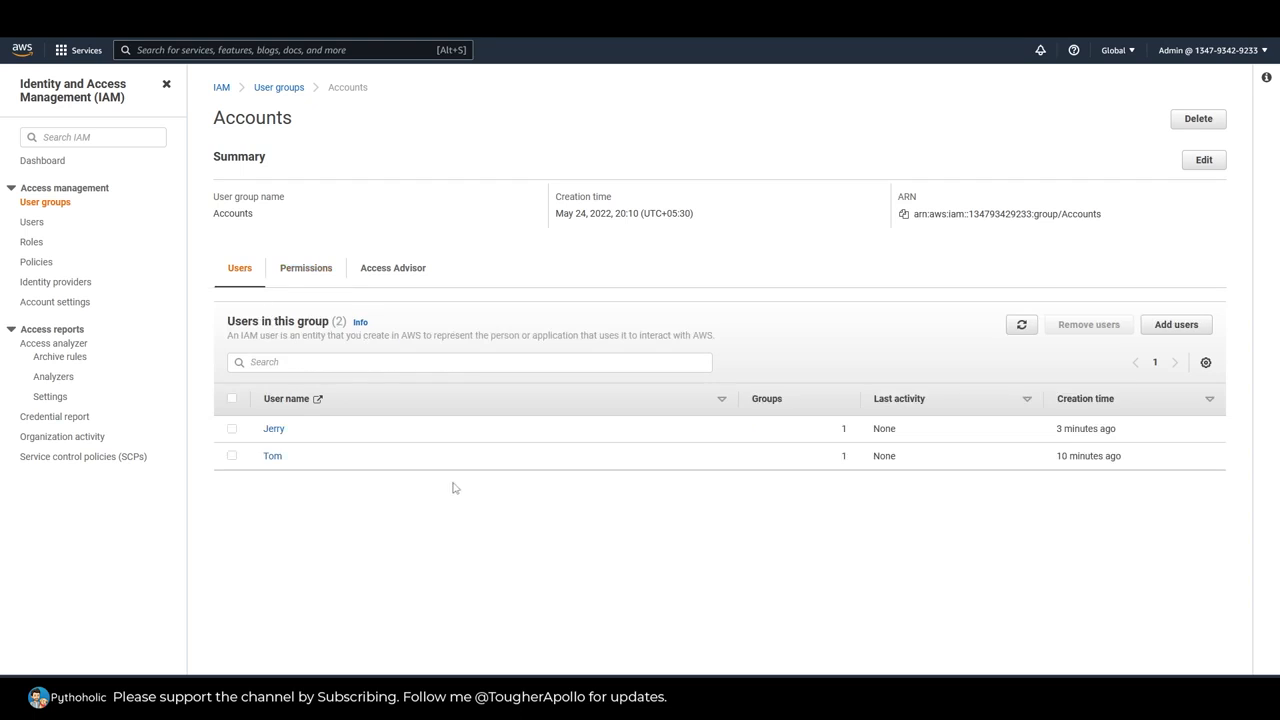
Step: Open both Accounts group members in separate browser tabs and examine each one's directly attached policies, returning to the group
right_click(268, 432)
left_click(309, 443)
right_click(270, 458)
left_click(306, 471)
key("ctrl+Tab")
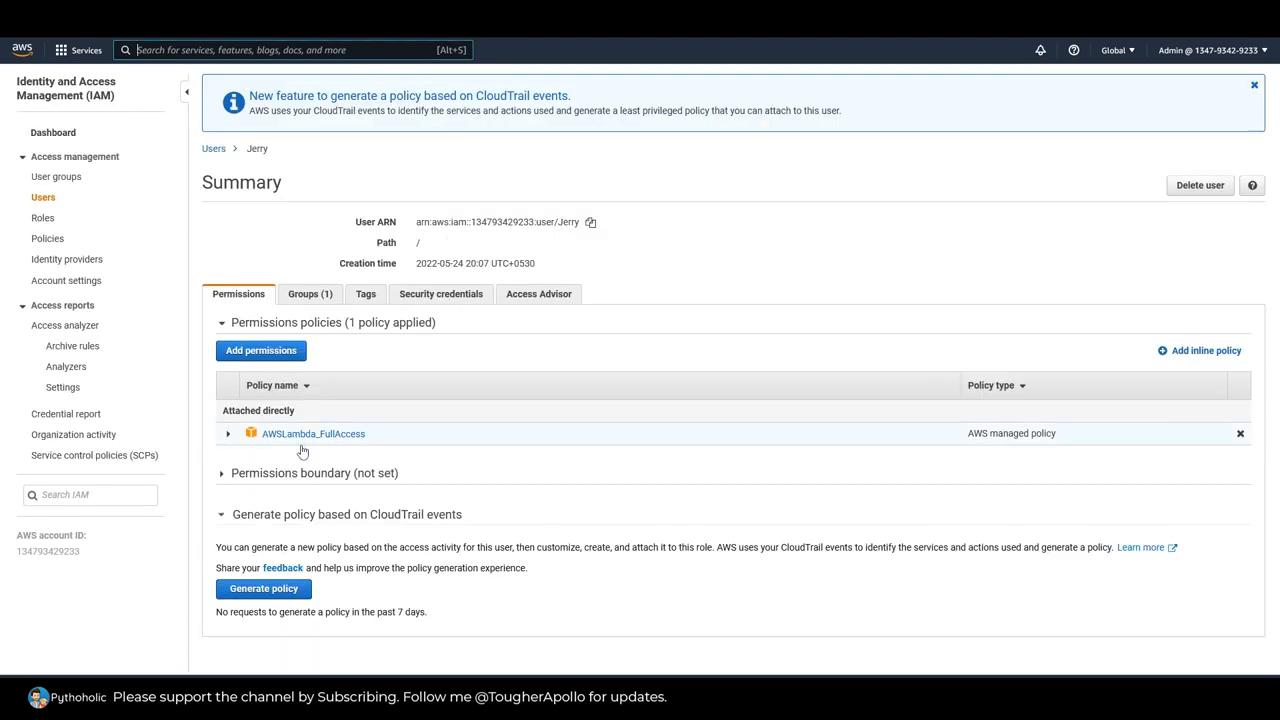
left_click_drag(223, 410, 297, 416)
left_click_drag(377, 440, 256, 436)
key("ctrl+Tab")
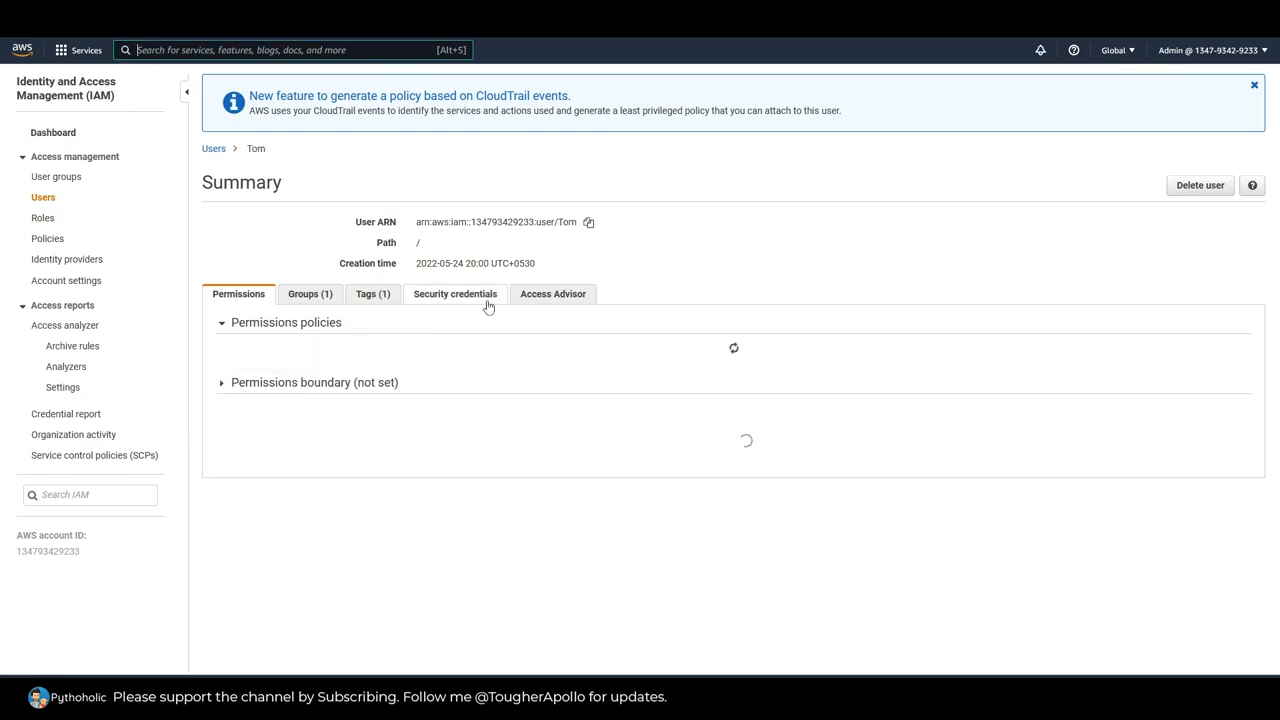
left_click_drag(370, 440, 257, 437)
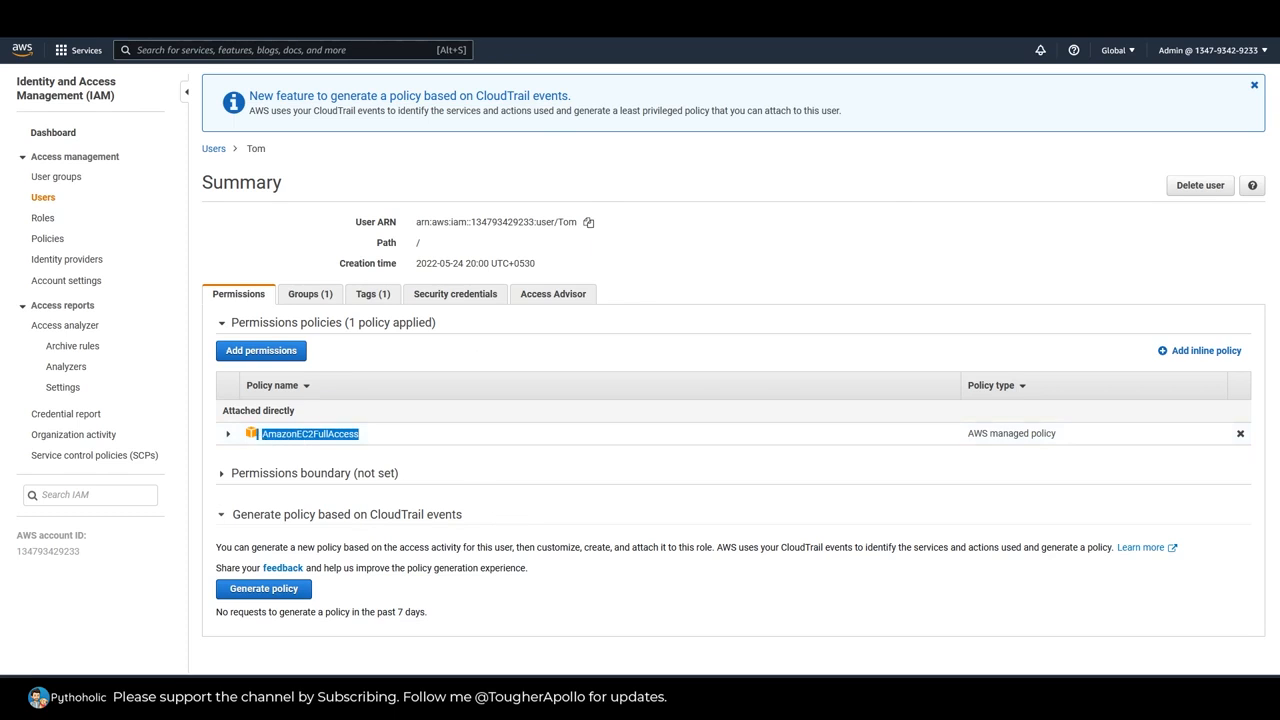
key("ctrl+Tab")
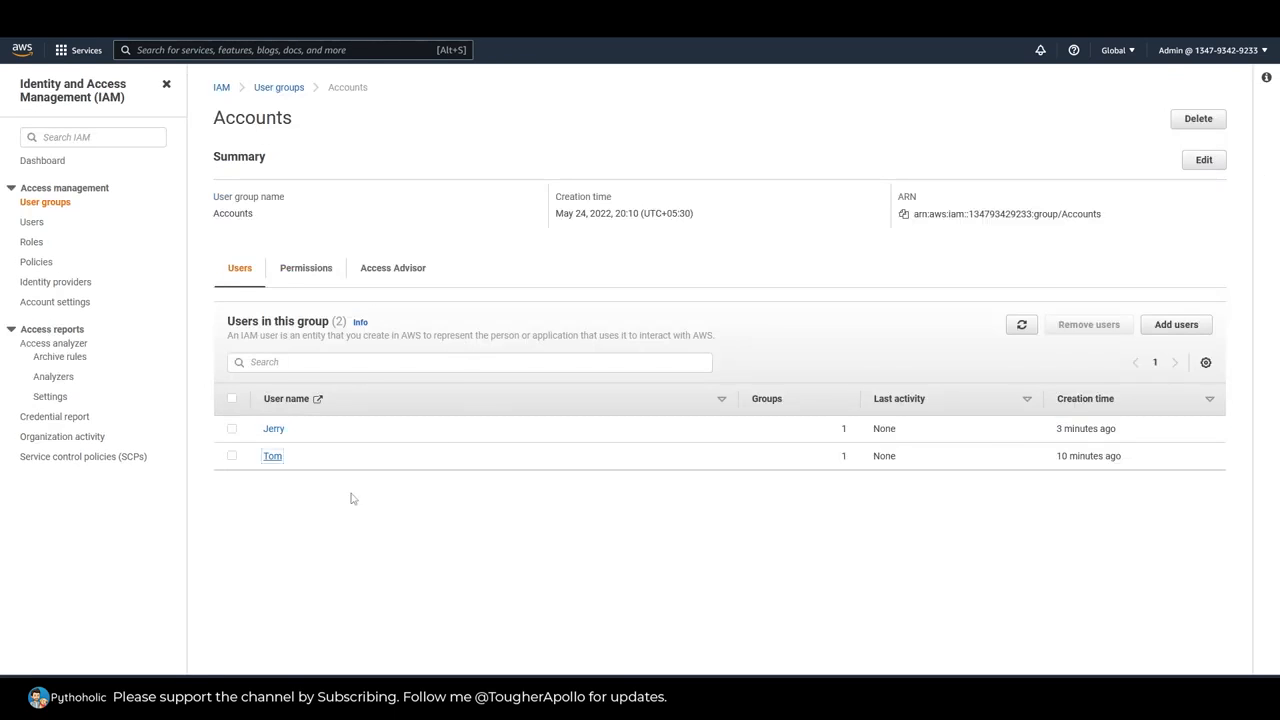
Step: Compare the Accounts group's permissions policies with its member list and read the limit on attached managed policies
left_click(305, 270)
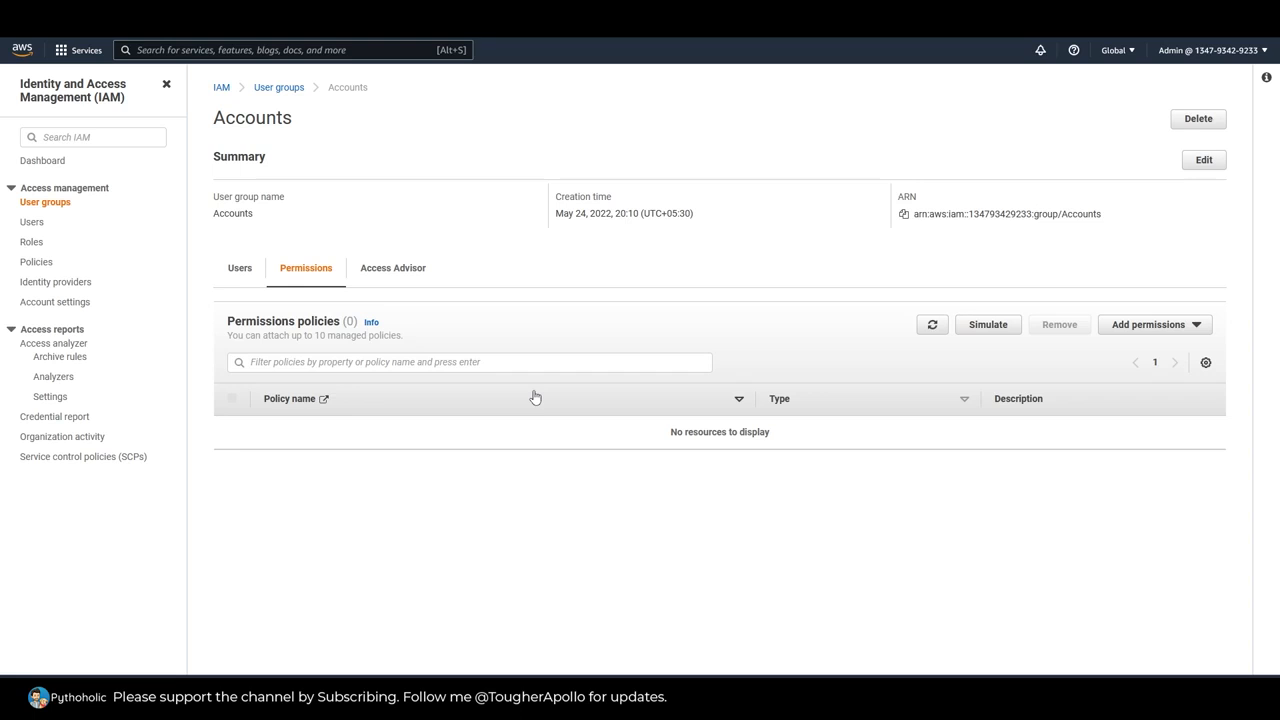
left_click(240, 267)
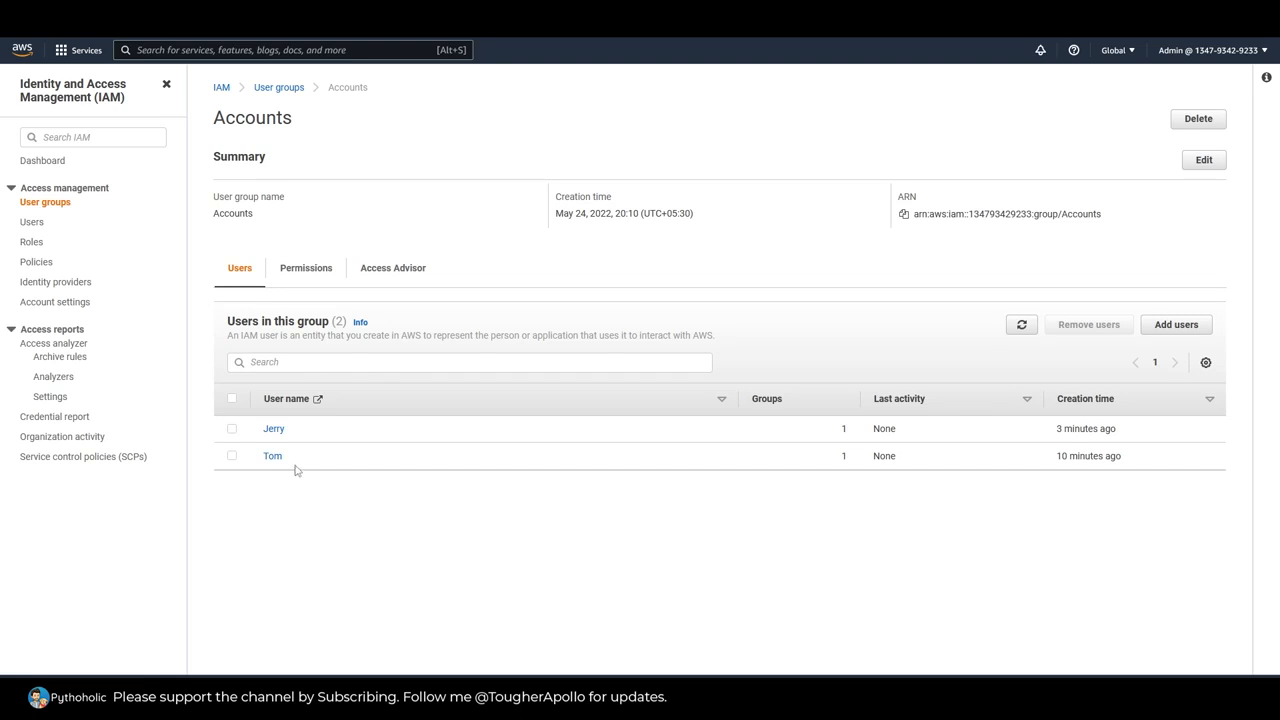
left_click(302, 280)
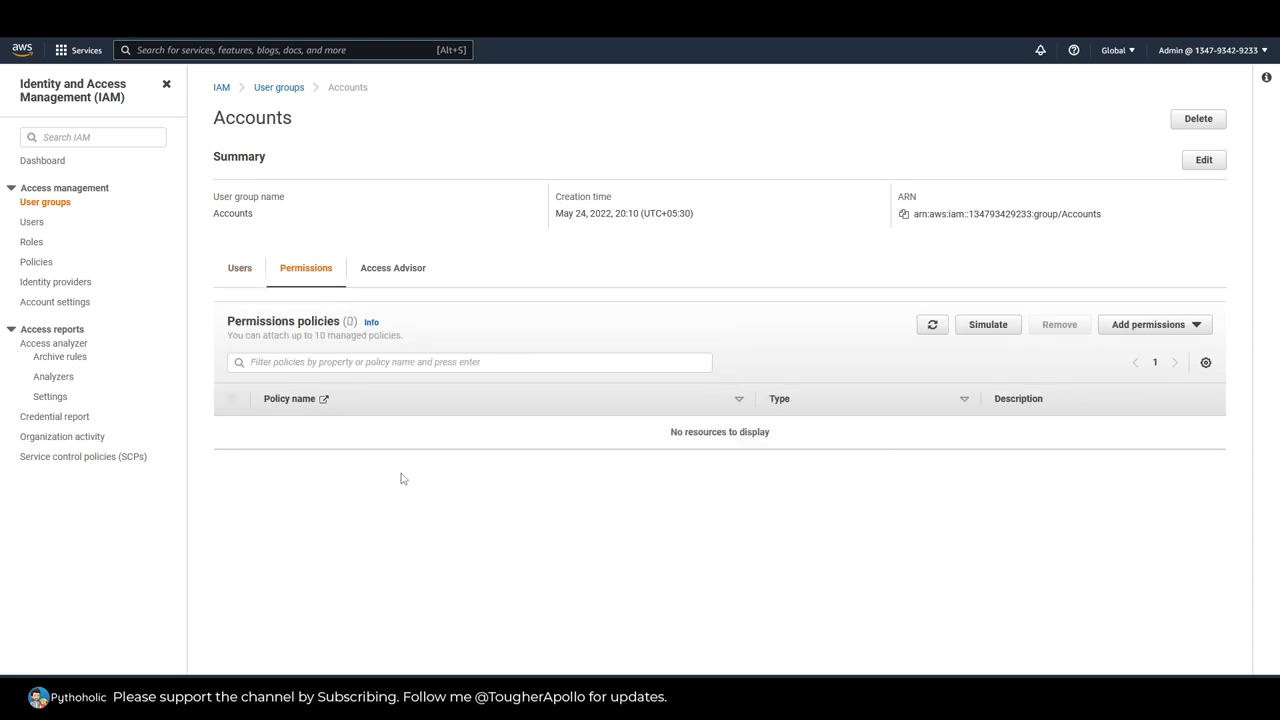
left_click(240, 272)
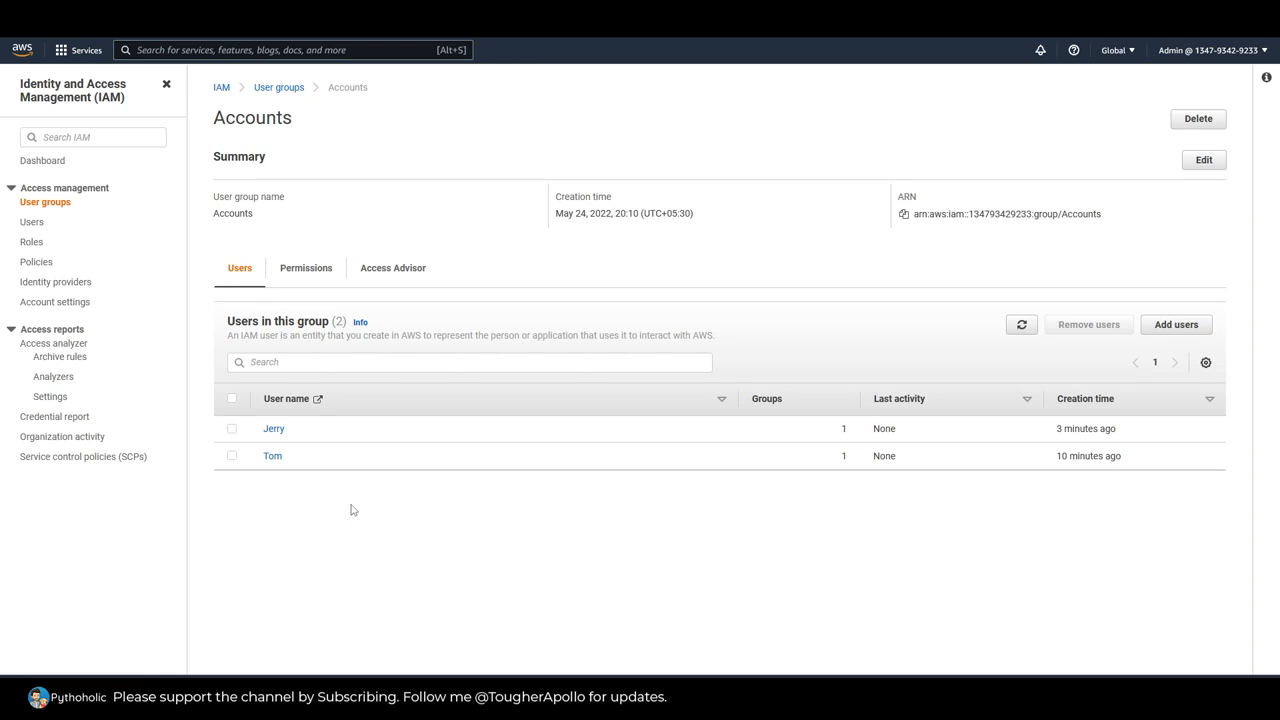
left_click(308, 272)
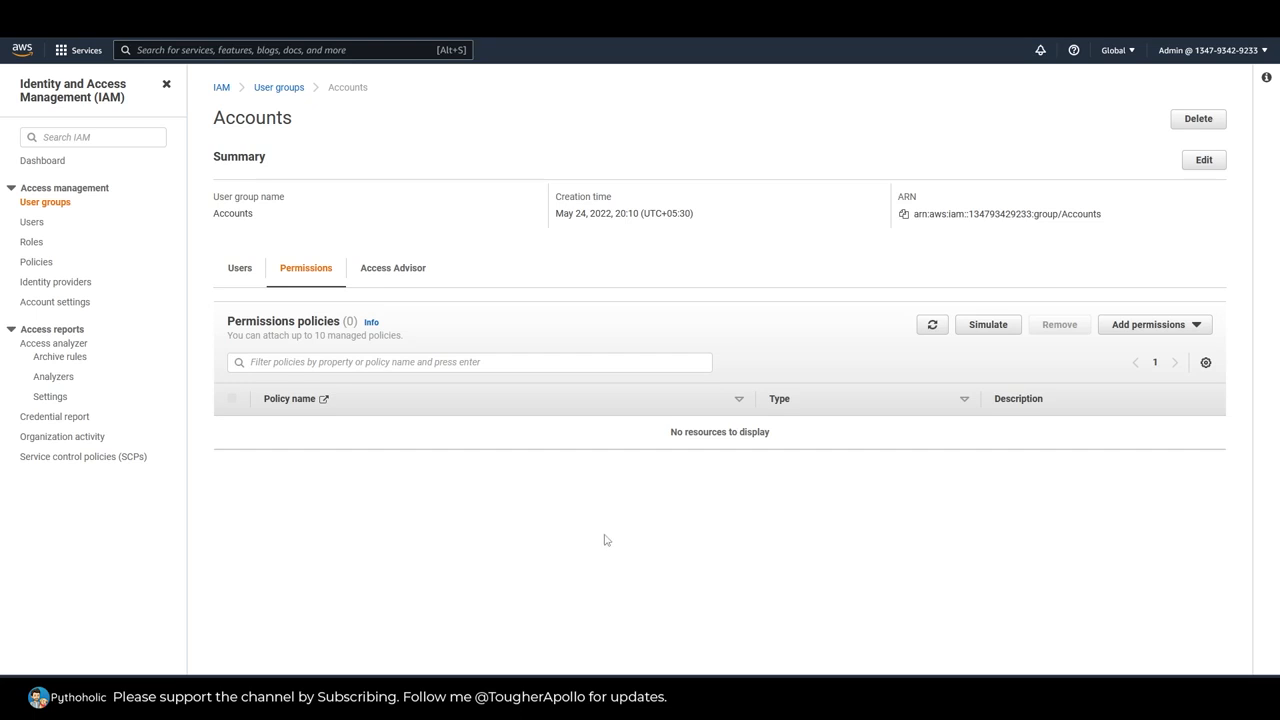
left_click_drag(228, 342, 434, 357)
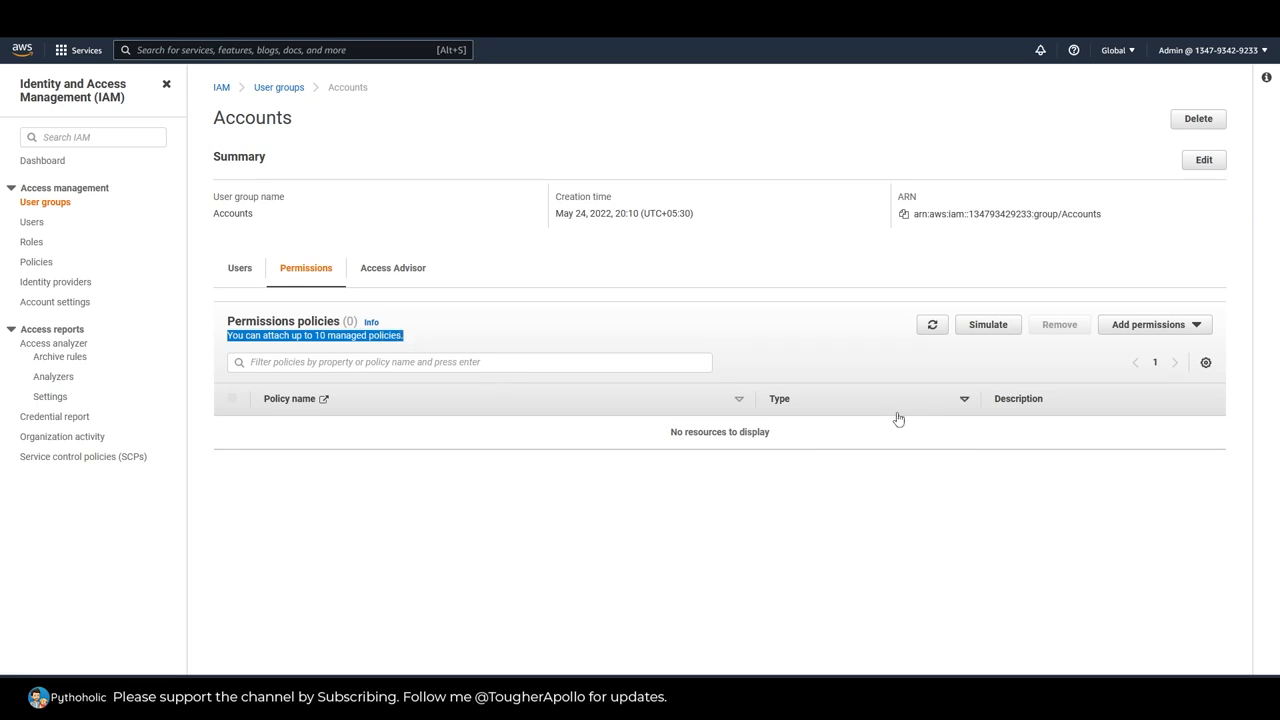
left_click(990, 352)
Step: Attach the AmazonRDSFullAccess managed policy to the Accounts group
left_click(1128, 328)
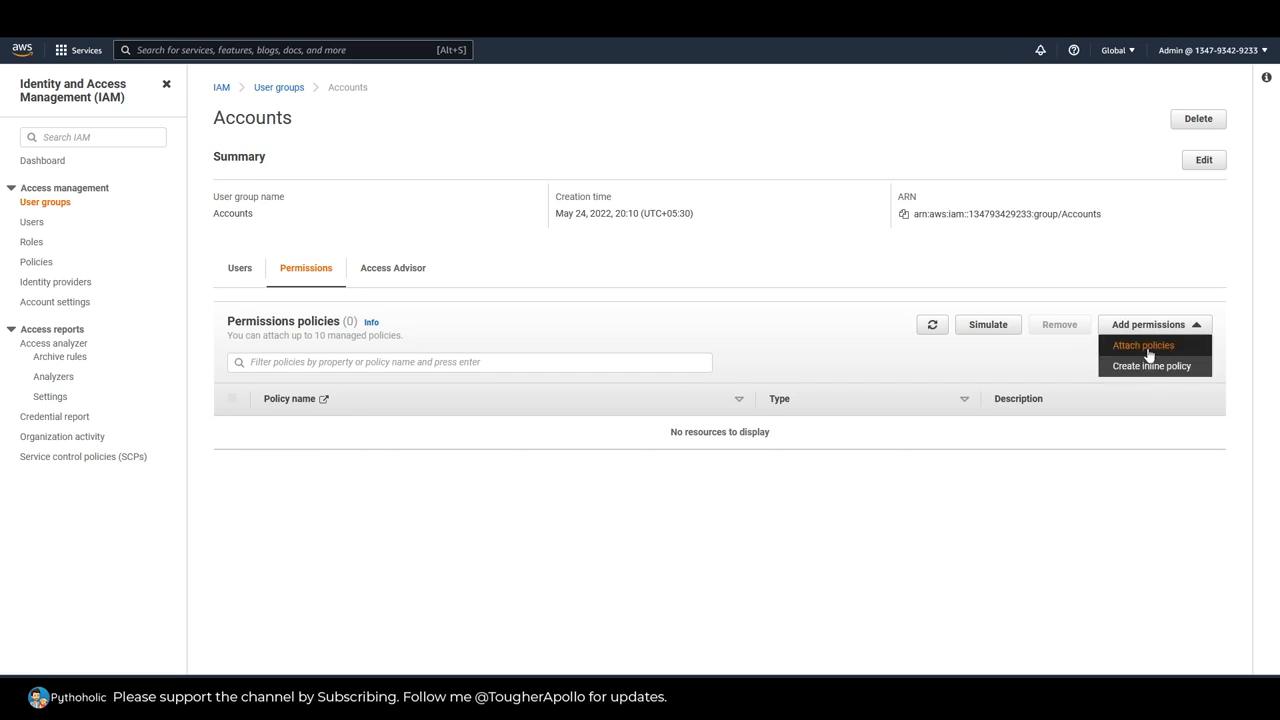
left_click(1149, 352)
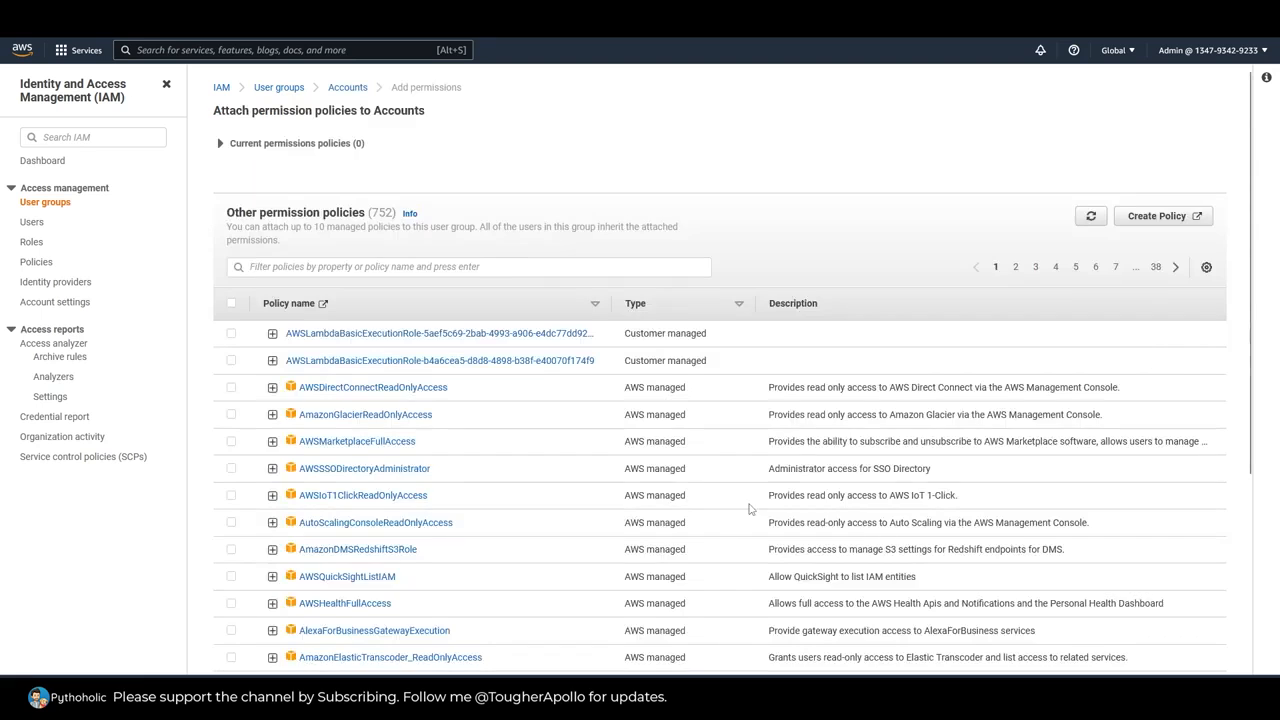
scroll(539, 480, "down", 3)
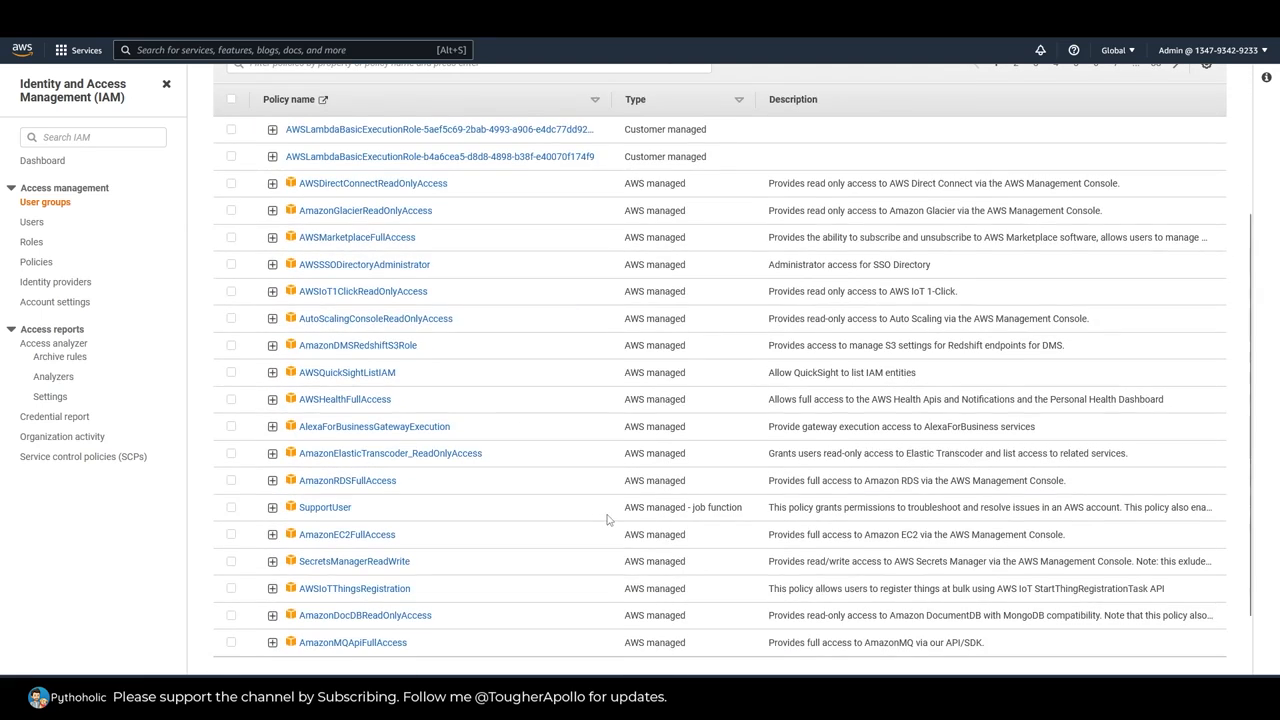
scroll(562, 478, "down", 3)
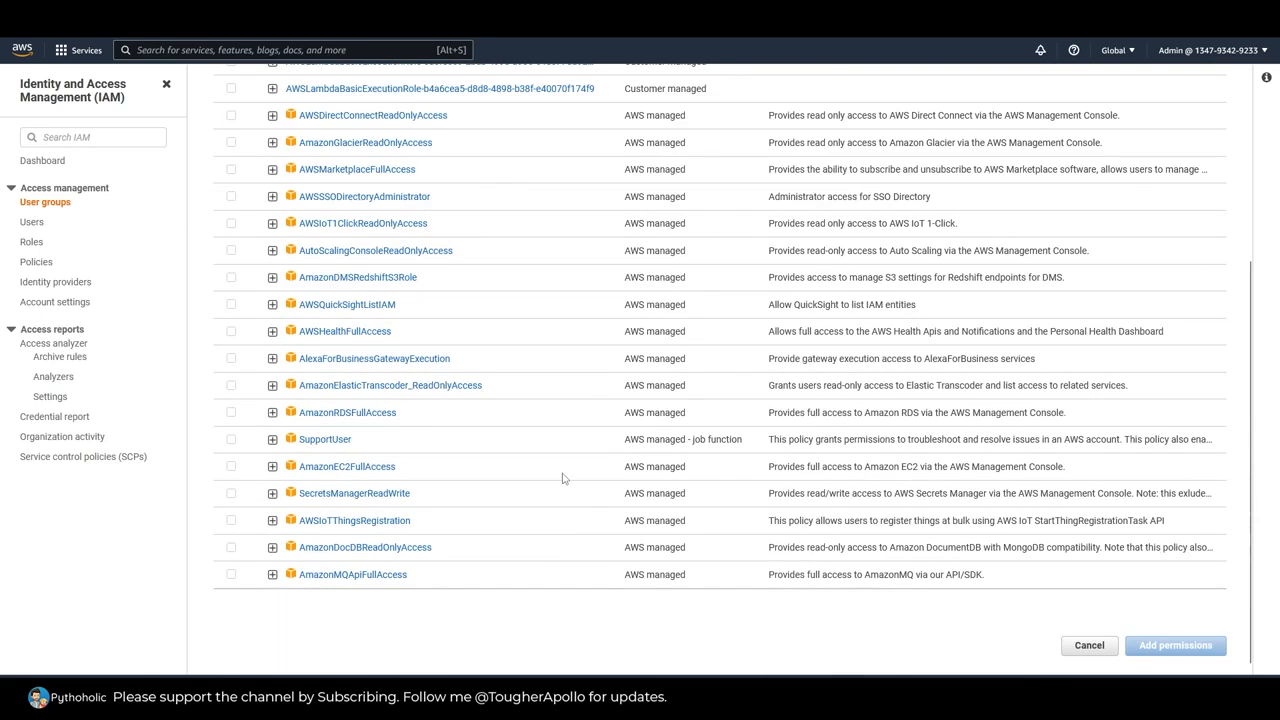
left_click(229, 414)
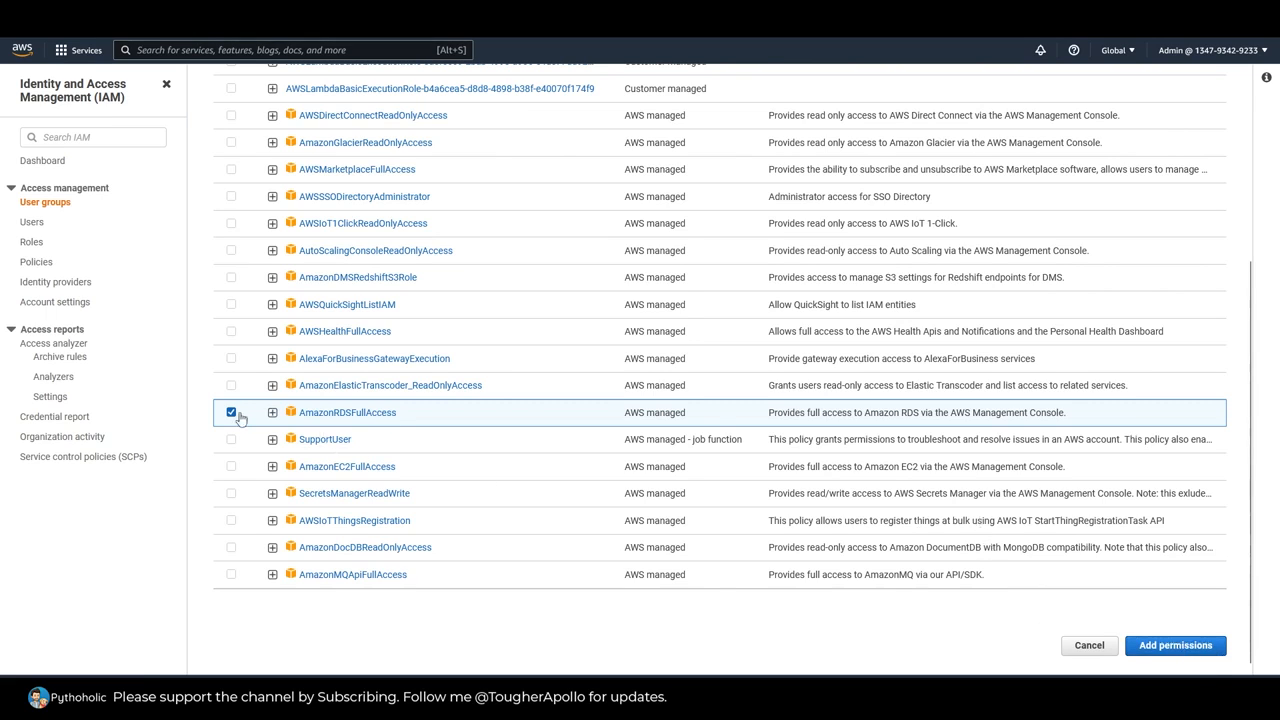
left_click(1175, 645)
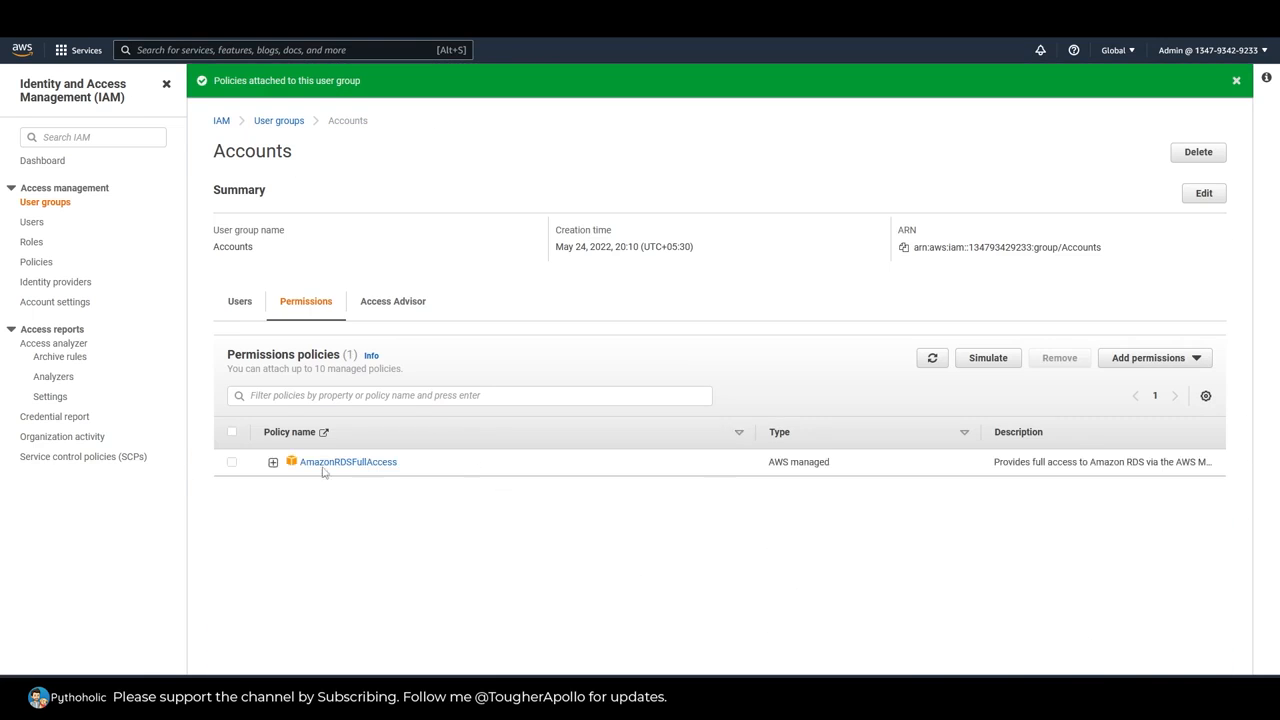
Step: Refresh the Accounts group's policy list and open the details of both members in separate browser tabs
left_click_drag(291, 156, 213, 149)
left_click(380, 193)
left_click(932, 359)
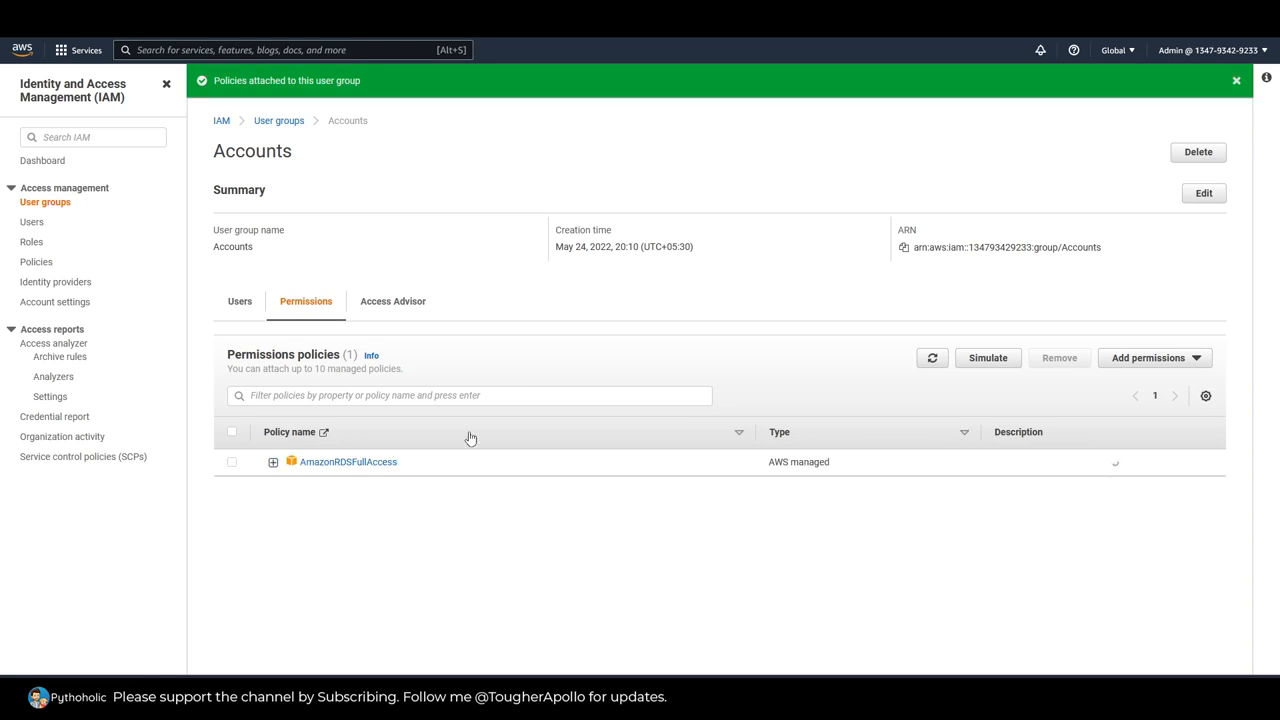
left_click(240, 302)
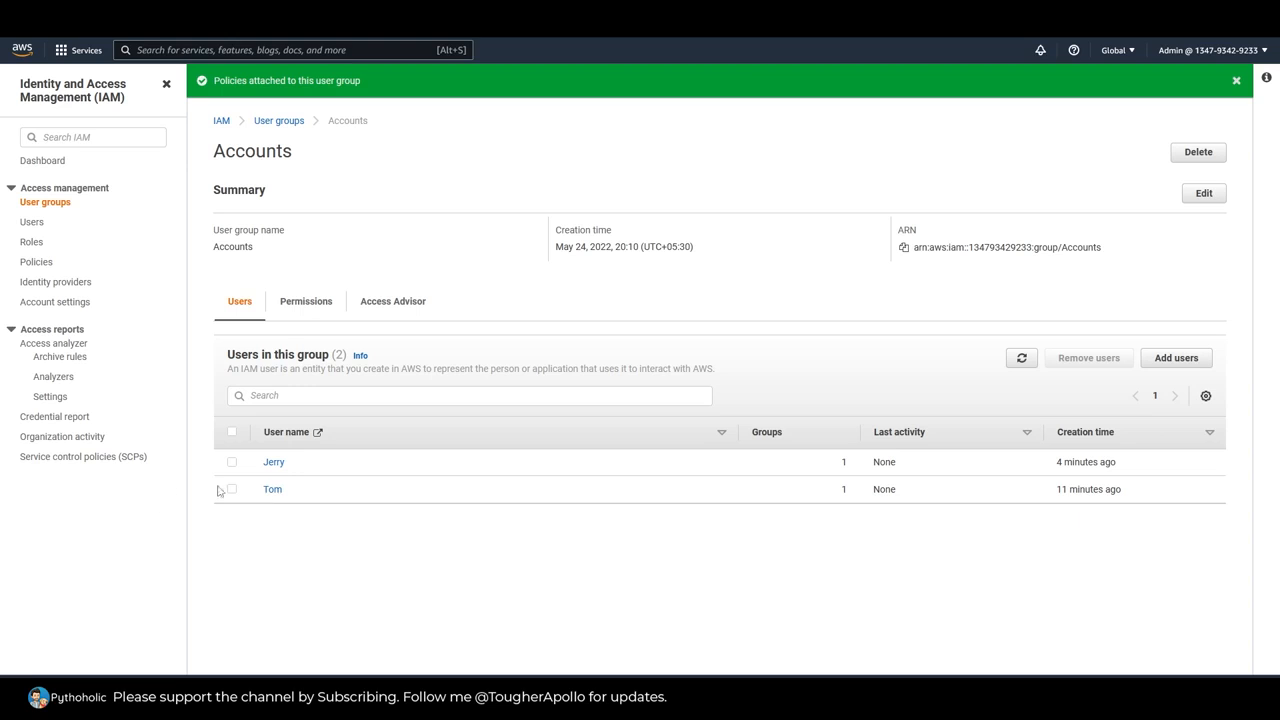
right_click(268, 464)
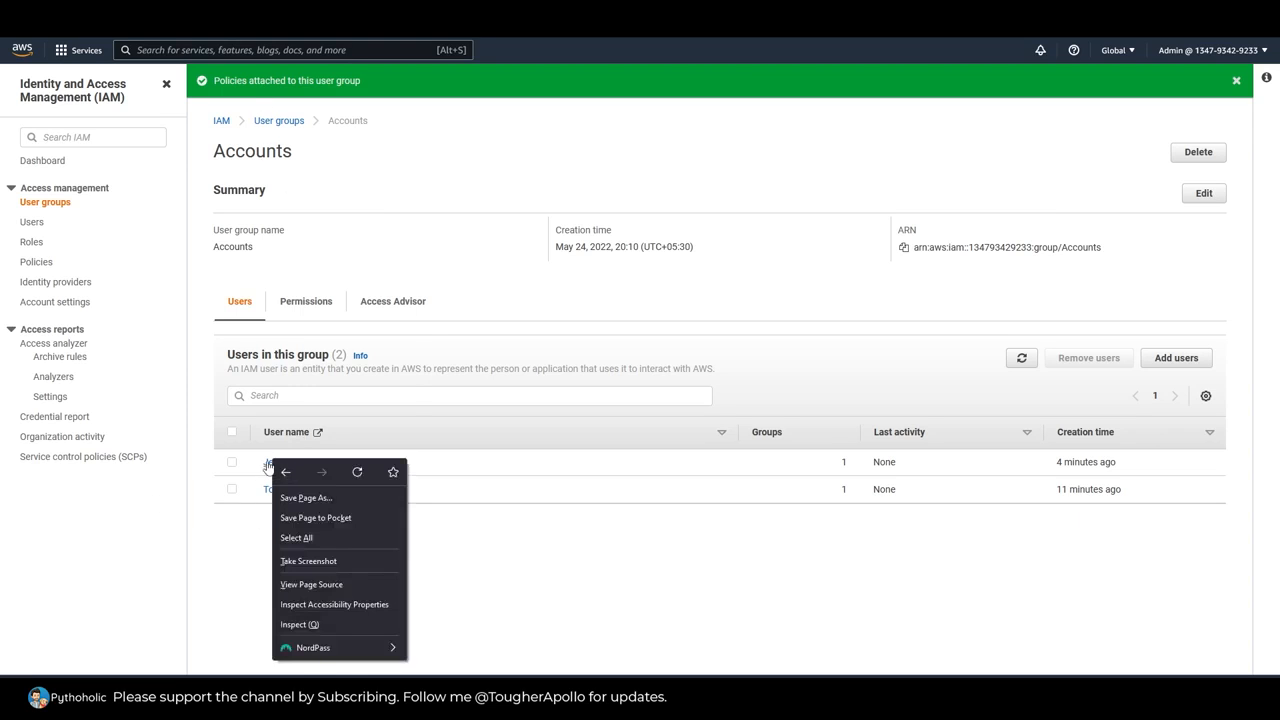
right_click(270, 462)
key("Escape")
right_click(286, 487)
left_click(325, 261)
left_click(268, 18)
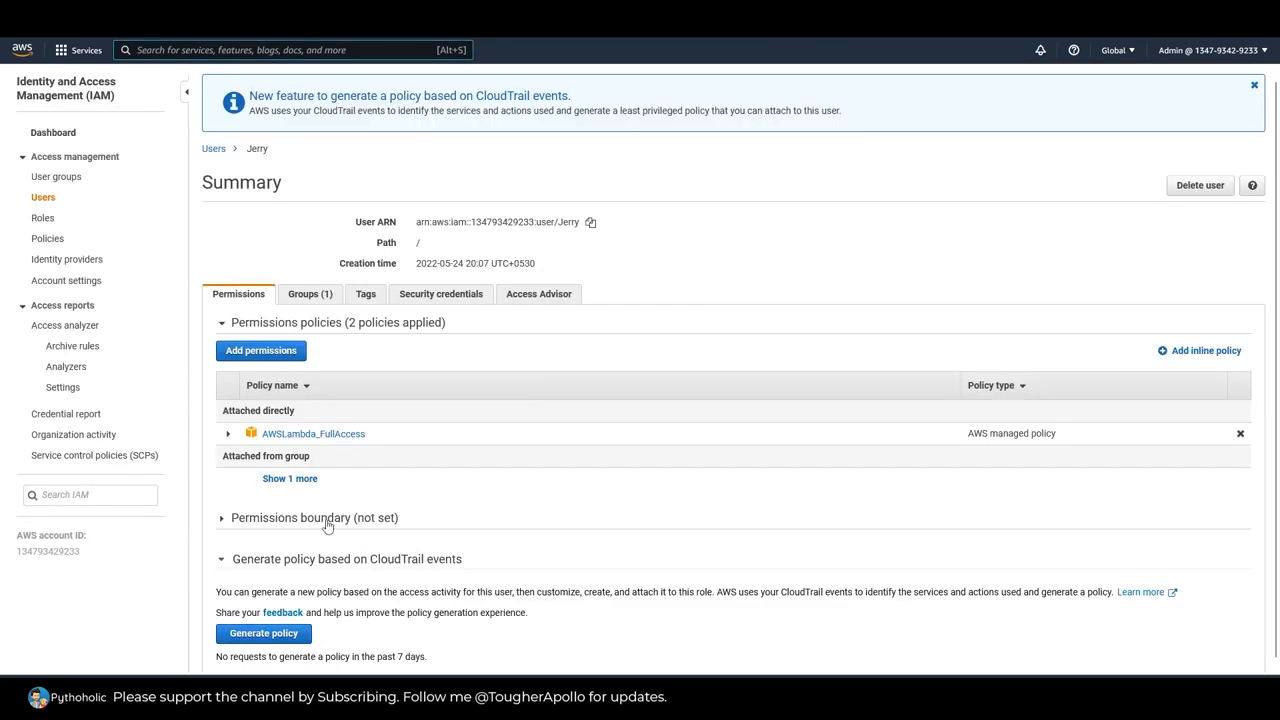
Step: Reveal the group-attached policies on both members' permissions and check the first member's group membership
left_click(290, 479)
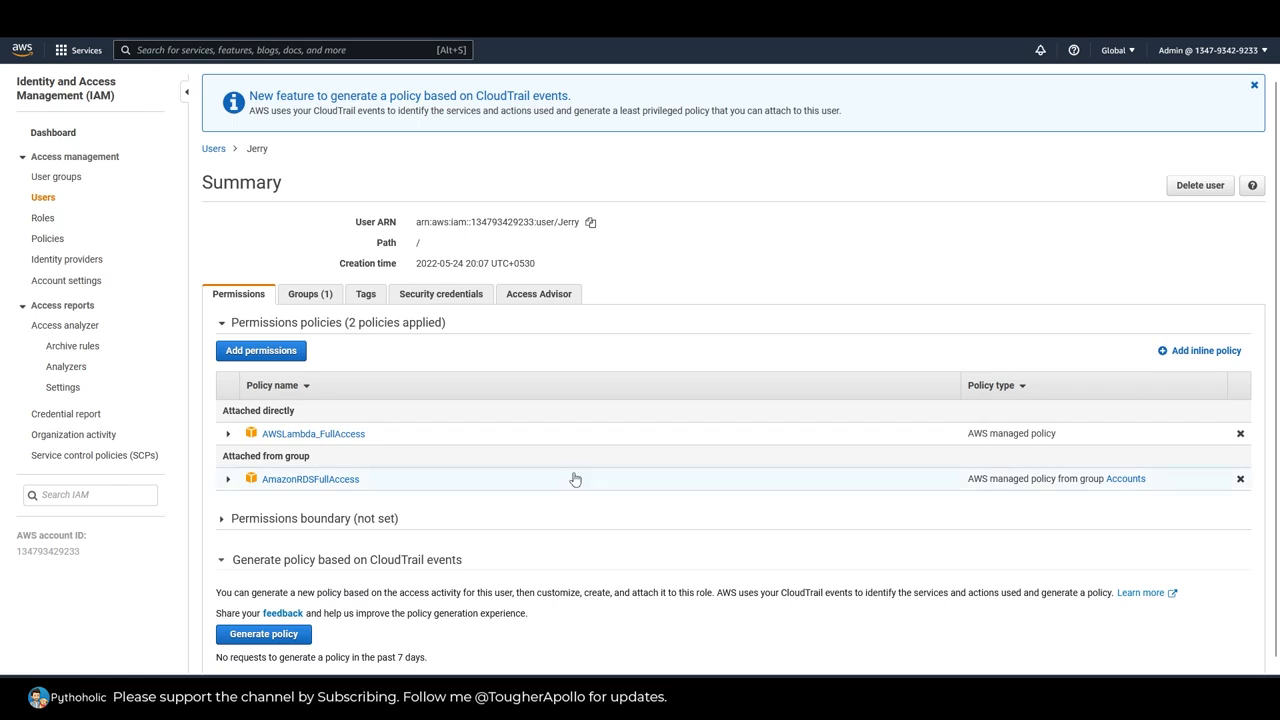
left_click_drag(225, 410, 300, 417)
mouse_move(372, 436)
left_mouse_down()
mouse_move(264, 443)
mouse_move(364, 440)
left_mouse_up()
left_click_drag(382, 481, 258, 487)
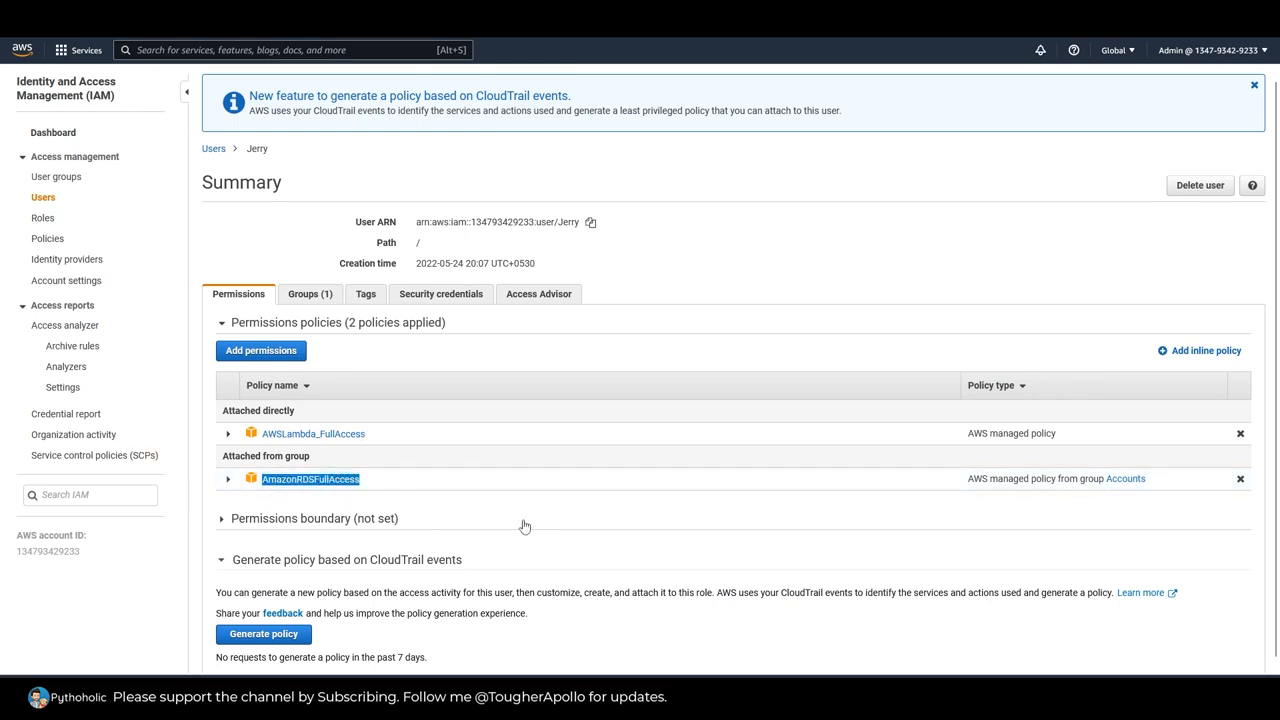
scroll(545, 540, "down", 1)
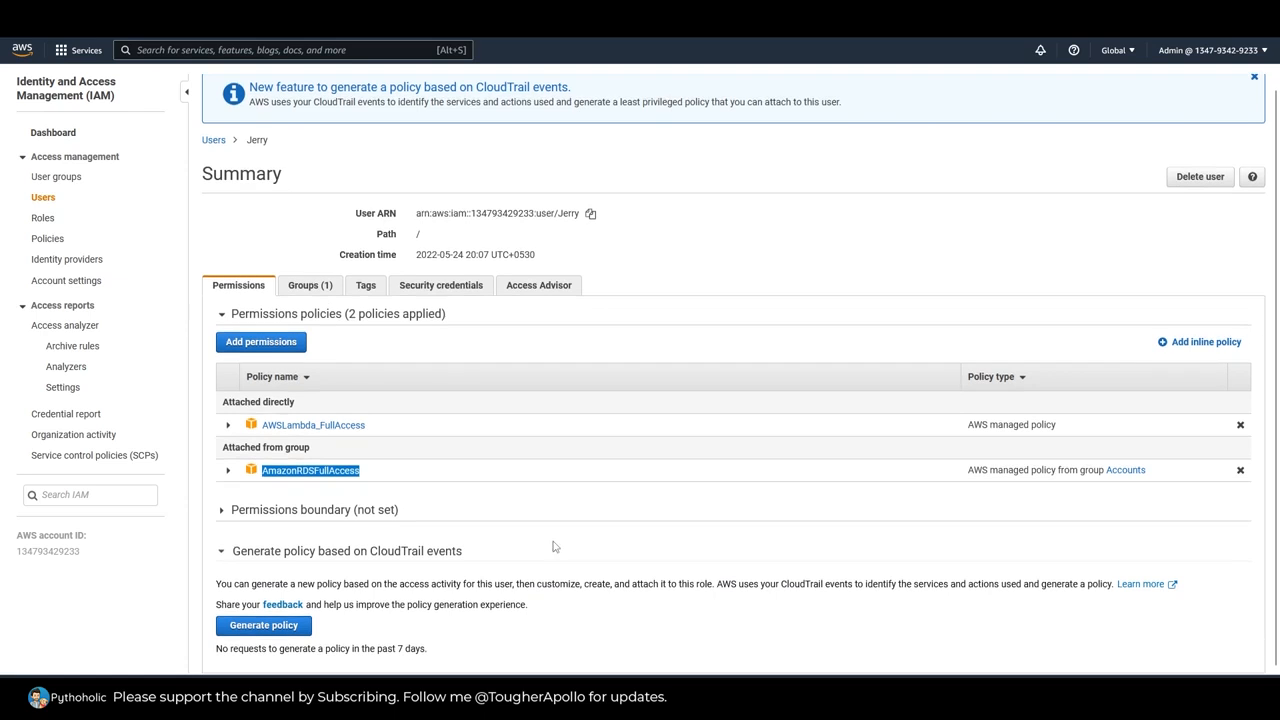
left_click(311, 287)
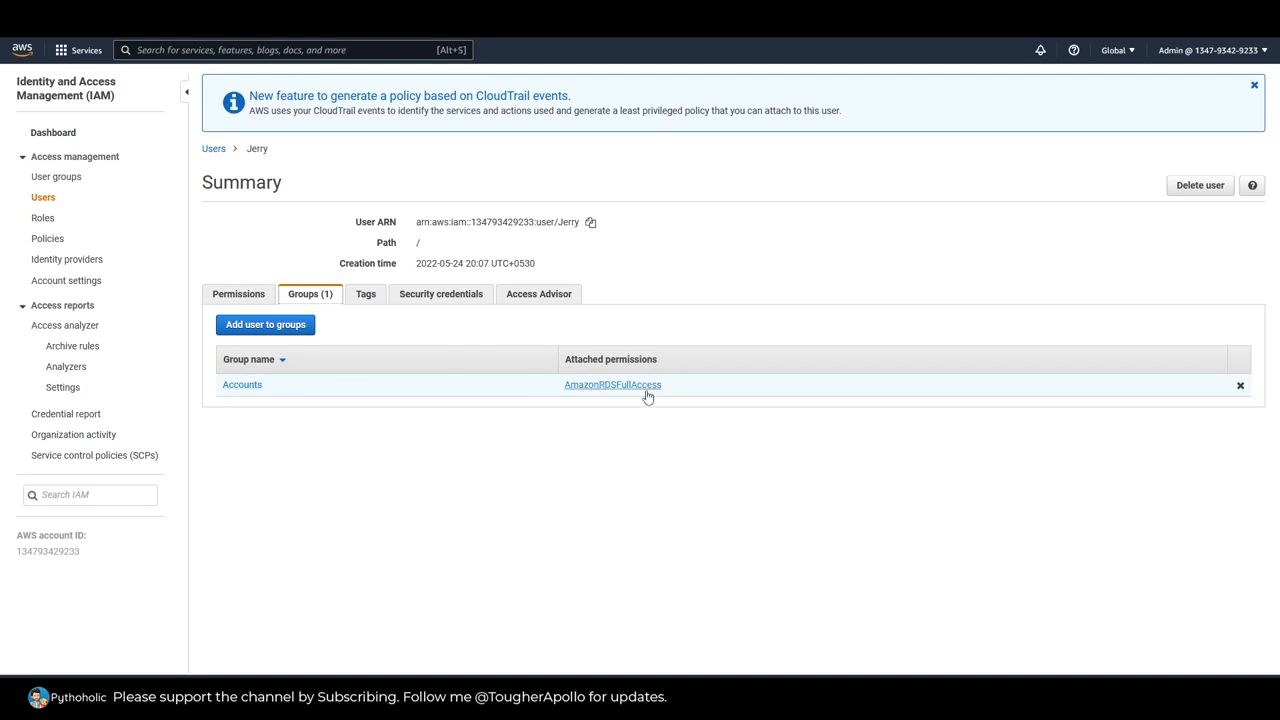
left_click(238, 293)
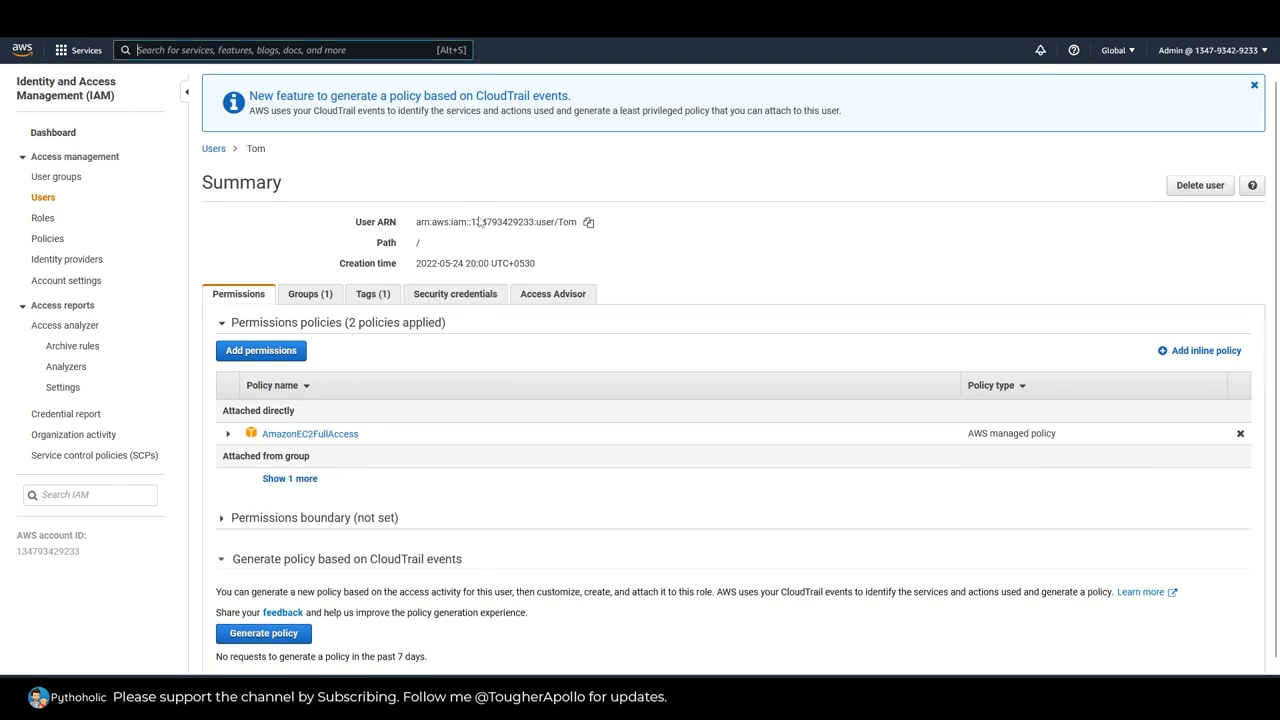
left_click(290, 479)
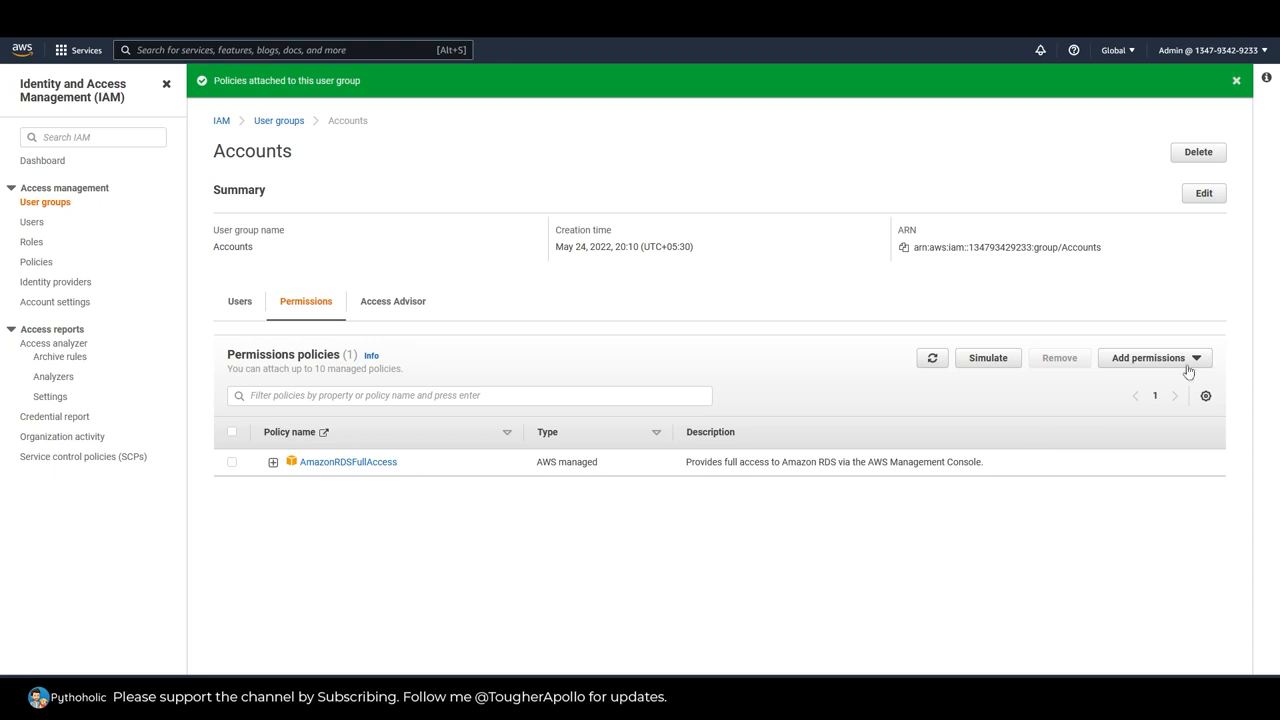
Step: Attach the AWSHealthFullAccess and AmazonMQApiFullAccess managed policies to the Accounts group
left_click(1189, 370)
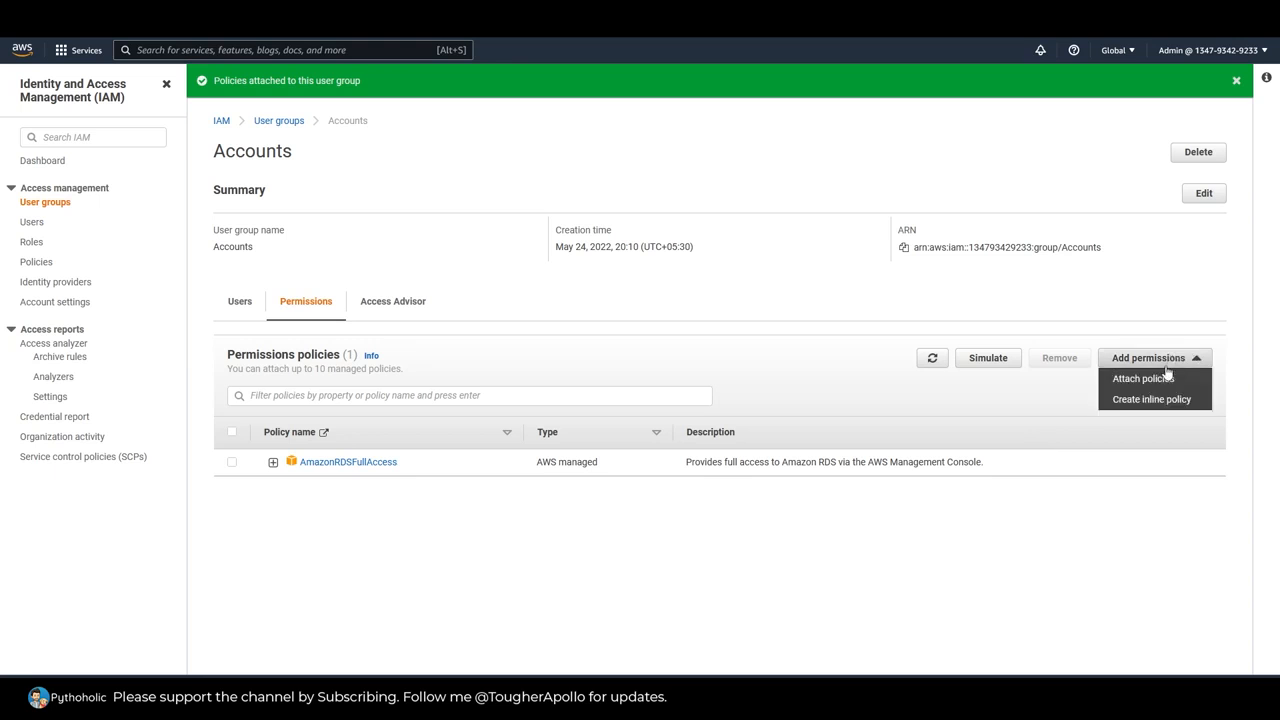
left_click(1157, 380)
scroll(414, 434, "down", 4)
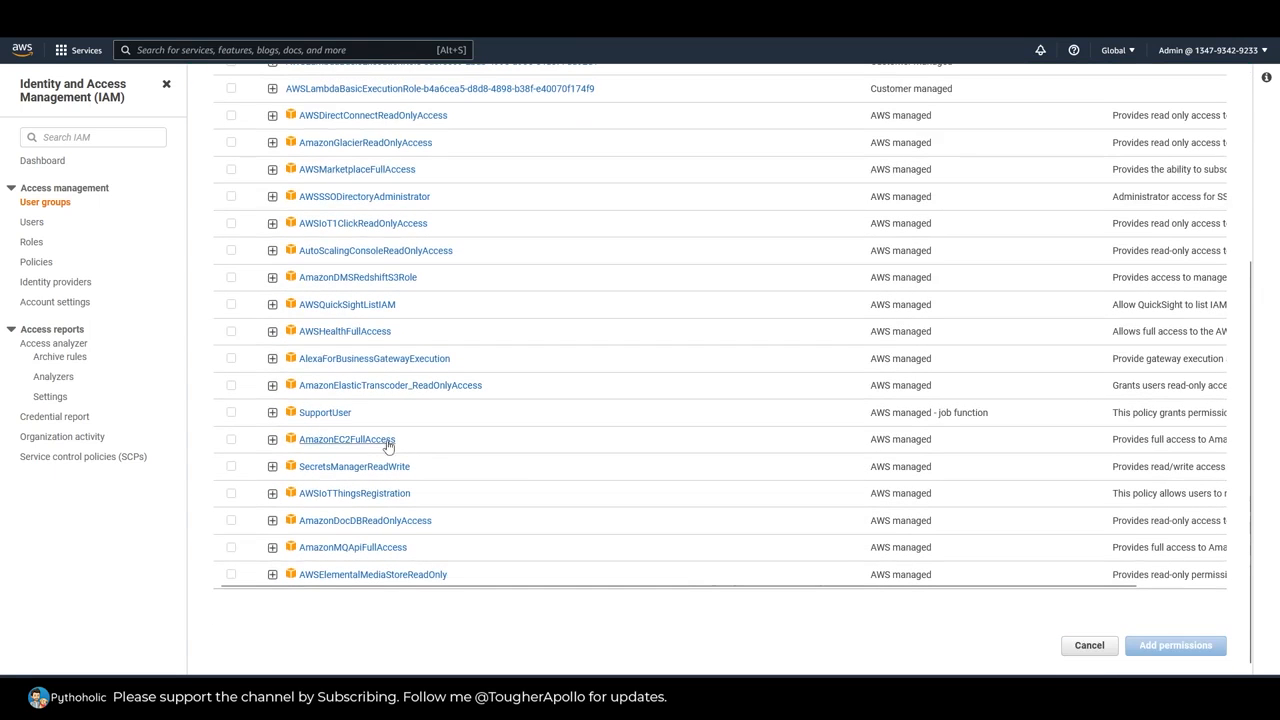
left_click(231, 331)
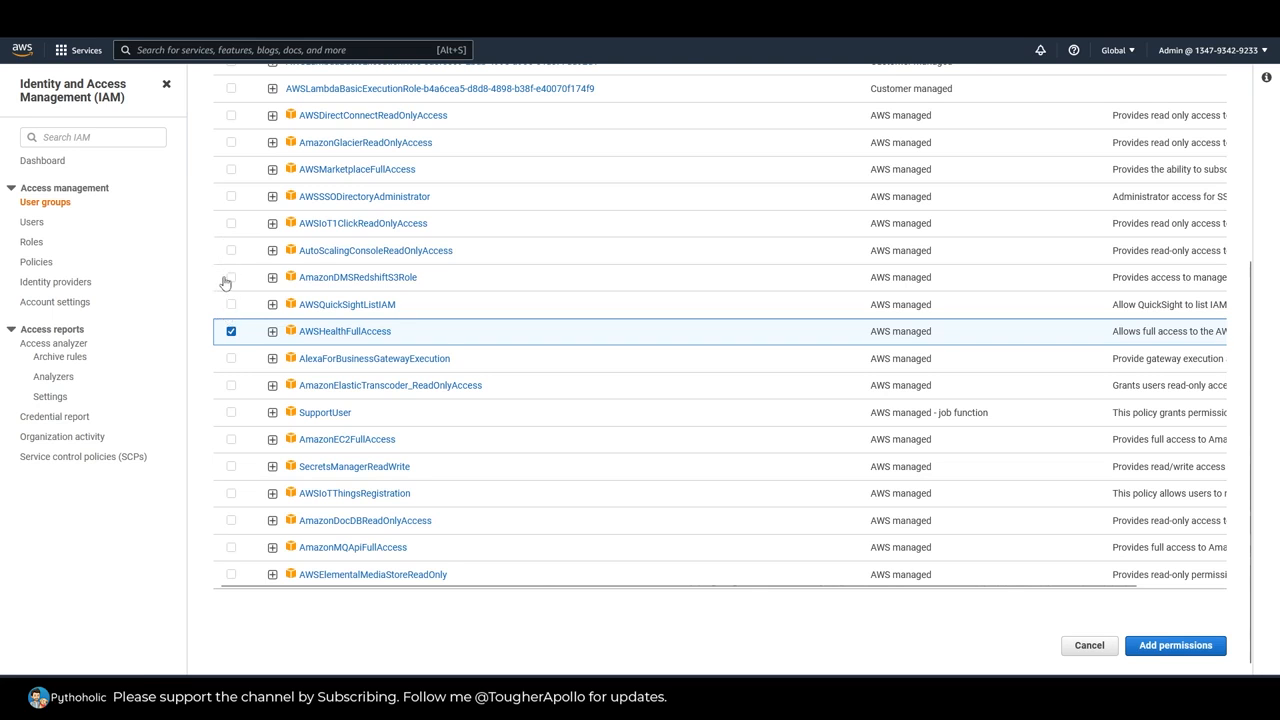
scroll(232, 445, "down", 1)
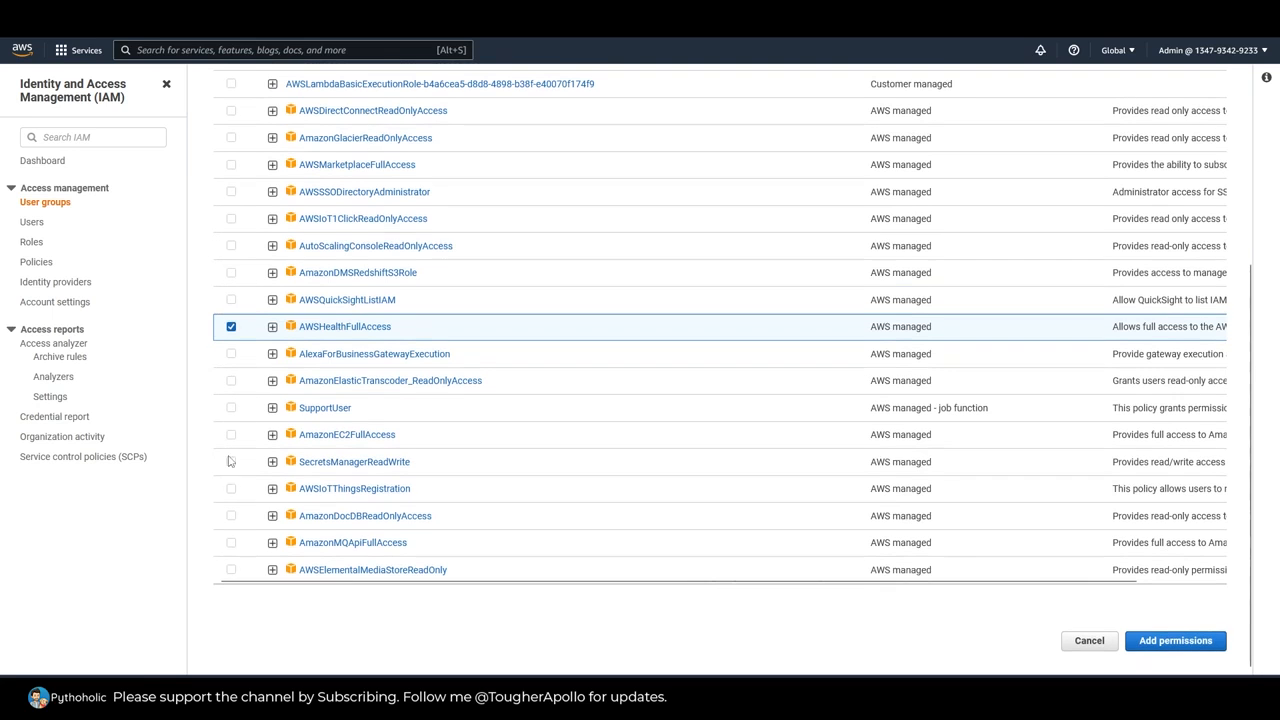
left_click(231, 543)
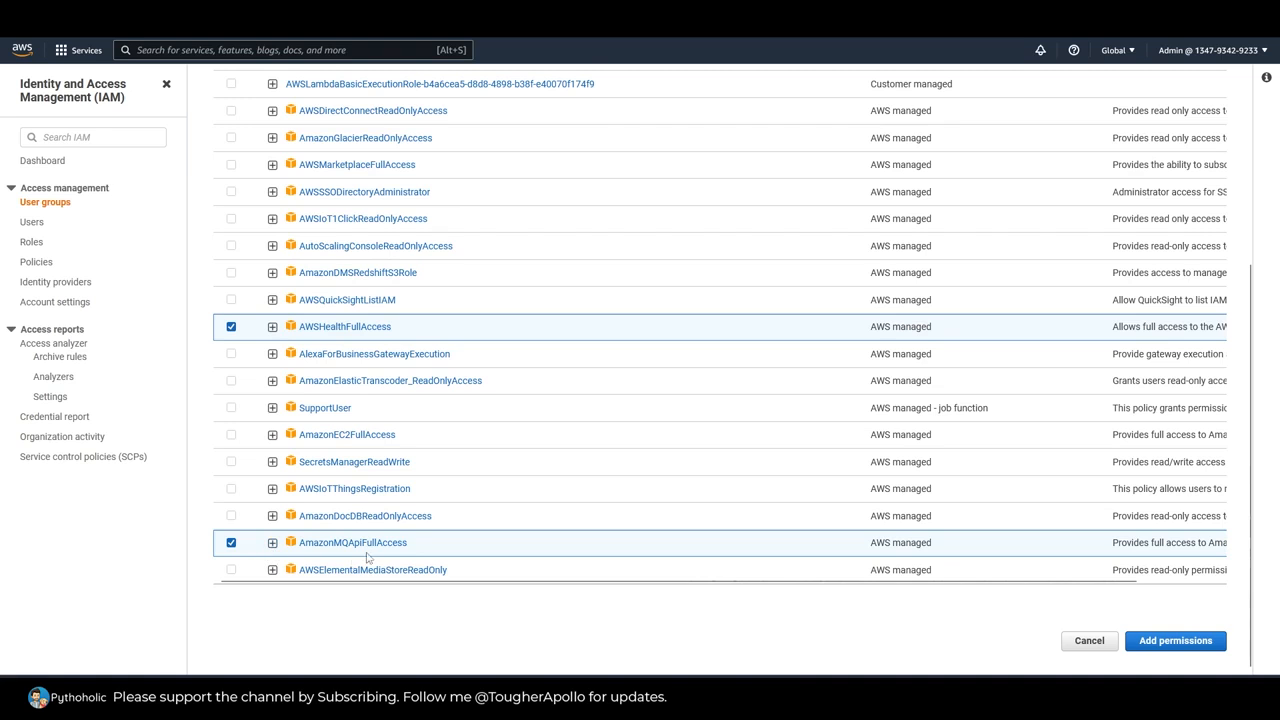
left_click(1180, 641)
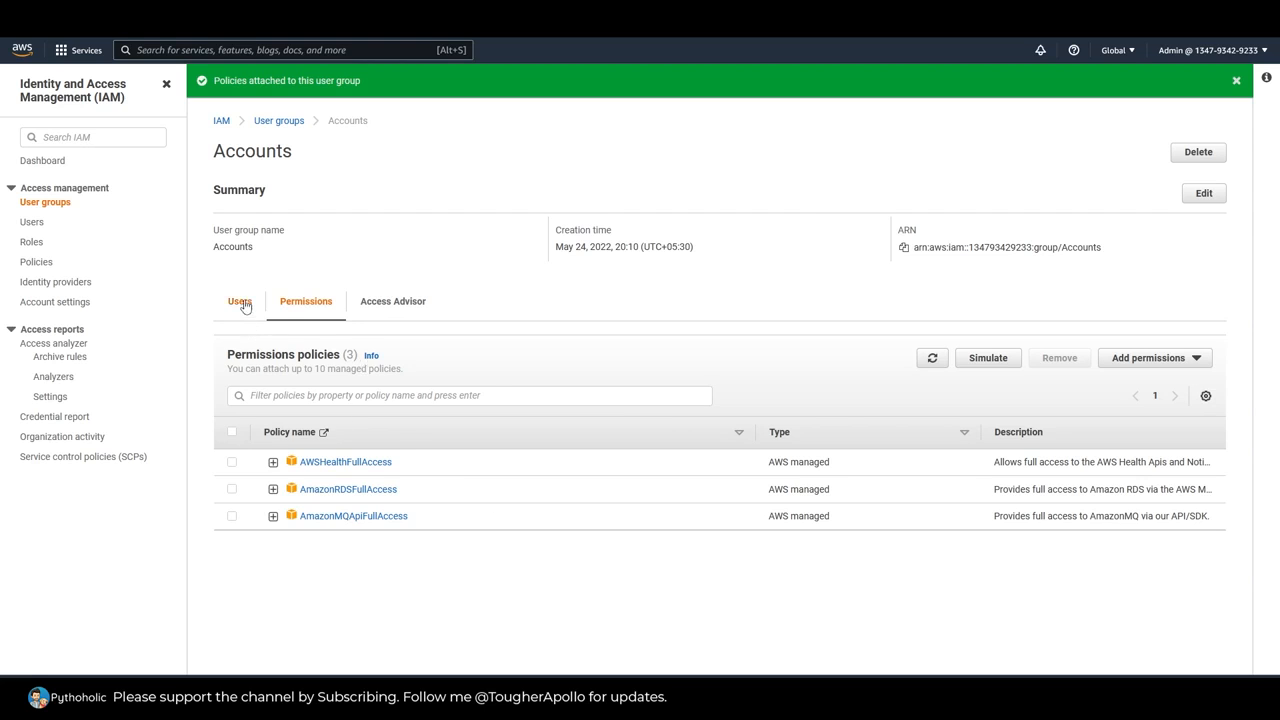
Step: Open the first listed Accounts member's details in a separate browser tab and reveal the policies attached from the group
left_click(242, 300)
right_click(269, 470)
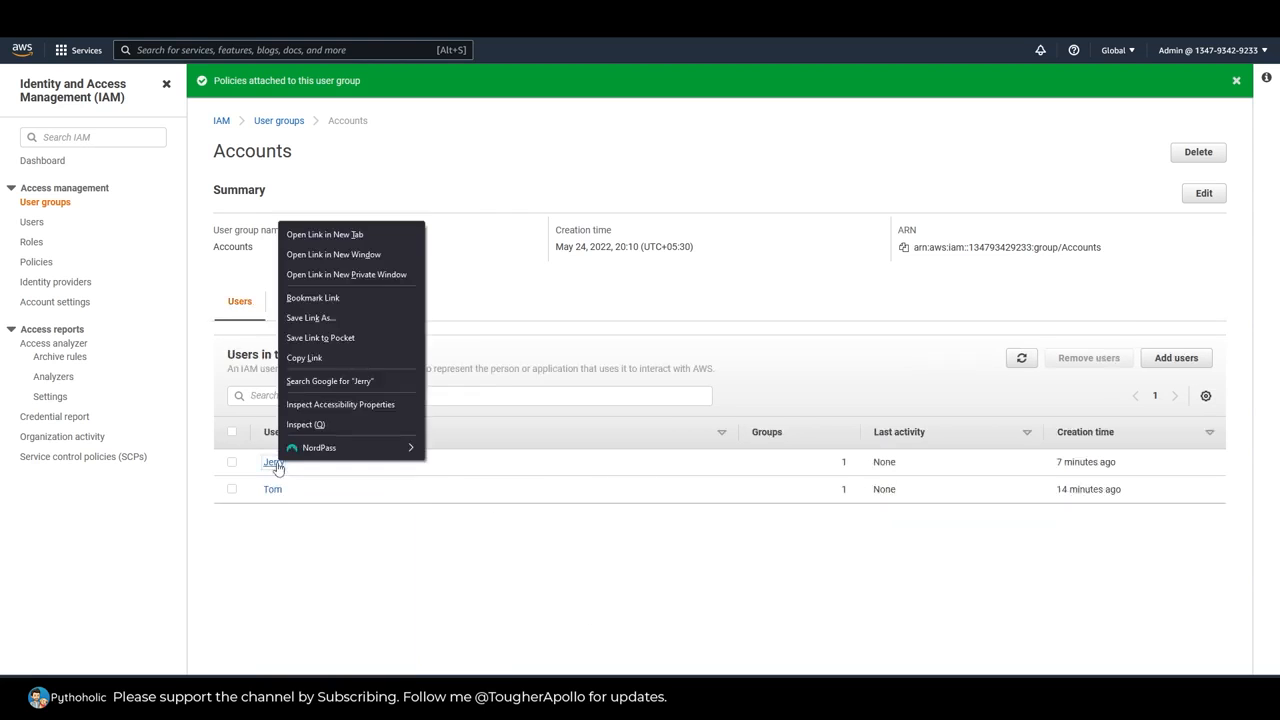
left_click(343, 233)
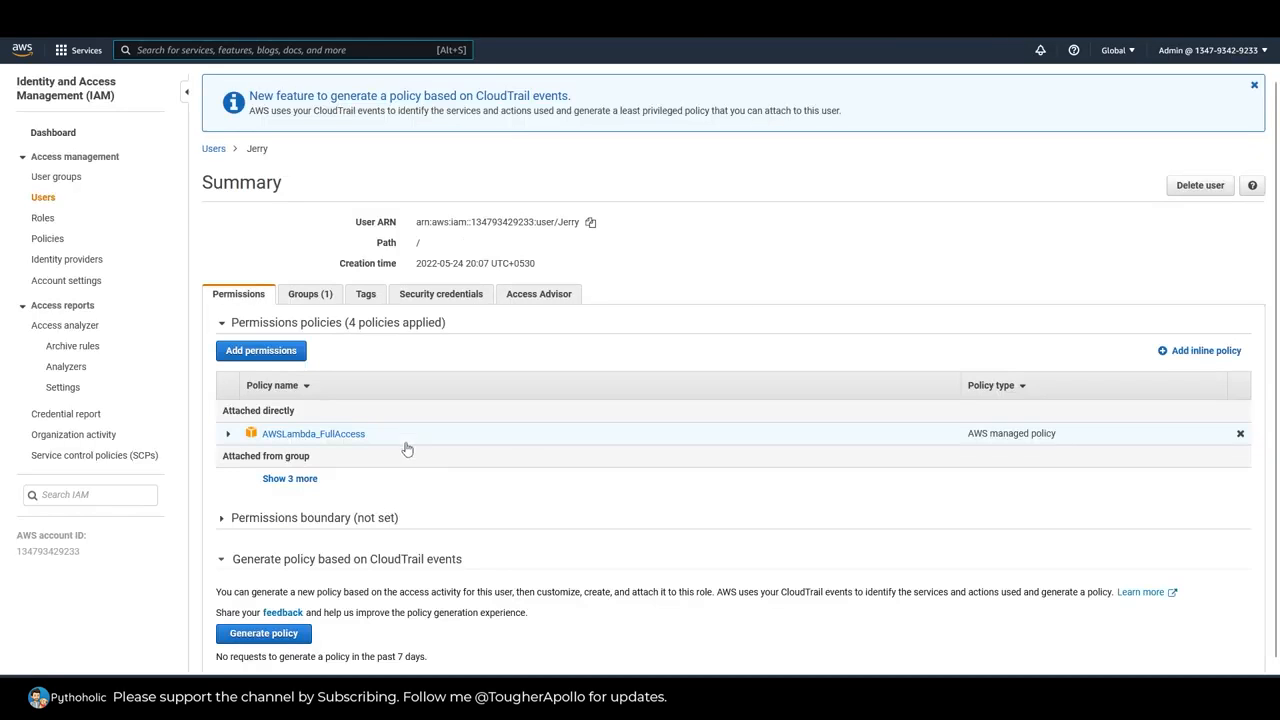
left_click(310, 479)
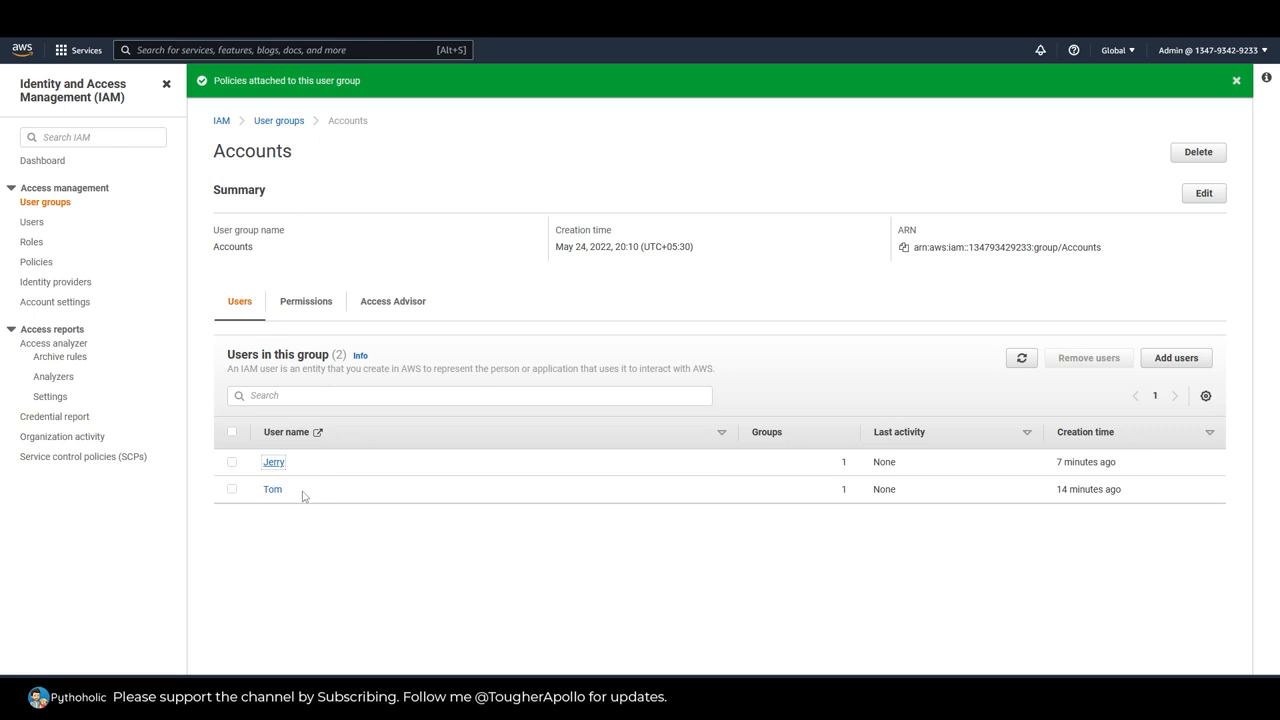
Step: Recheck the first listed member's group-attached policies in a separate browser tab, and remove that member from the Accounts group
left_click(232, 463)
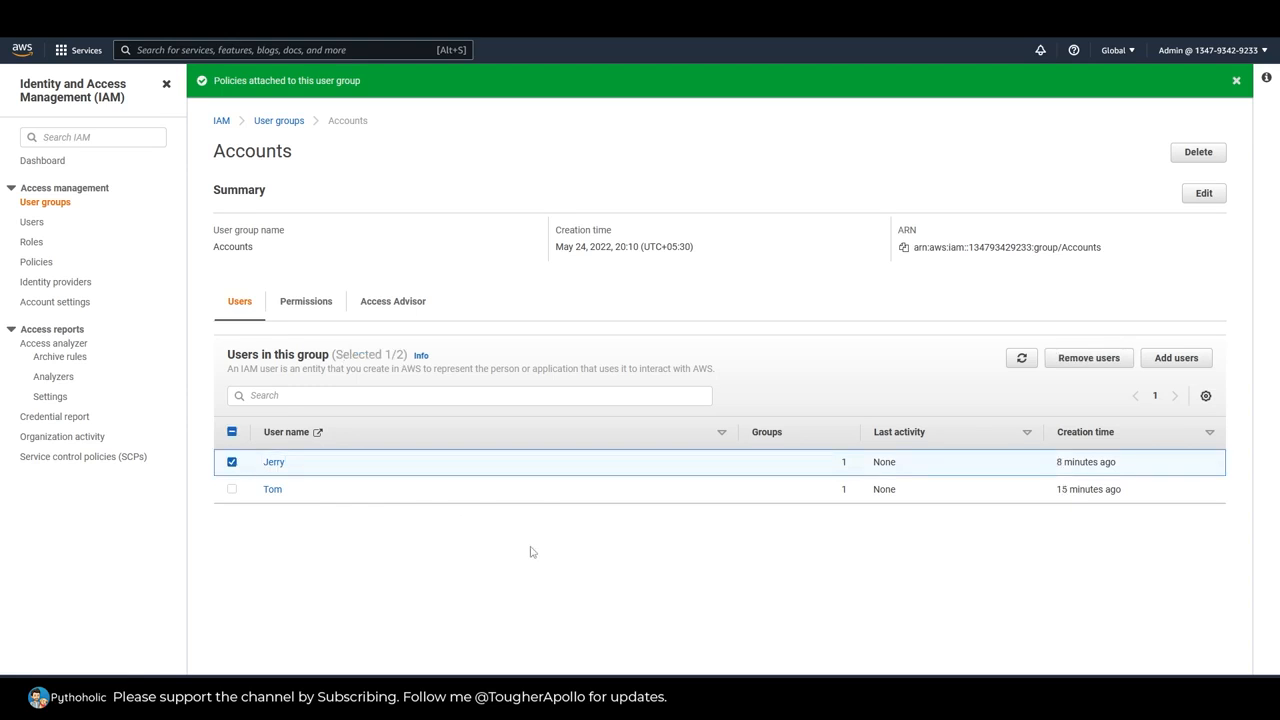
right_click(281, 461)
left_click(331, 473)
left_click(365, 18)
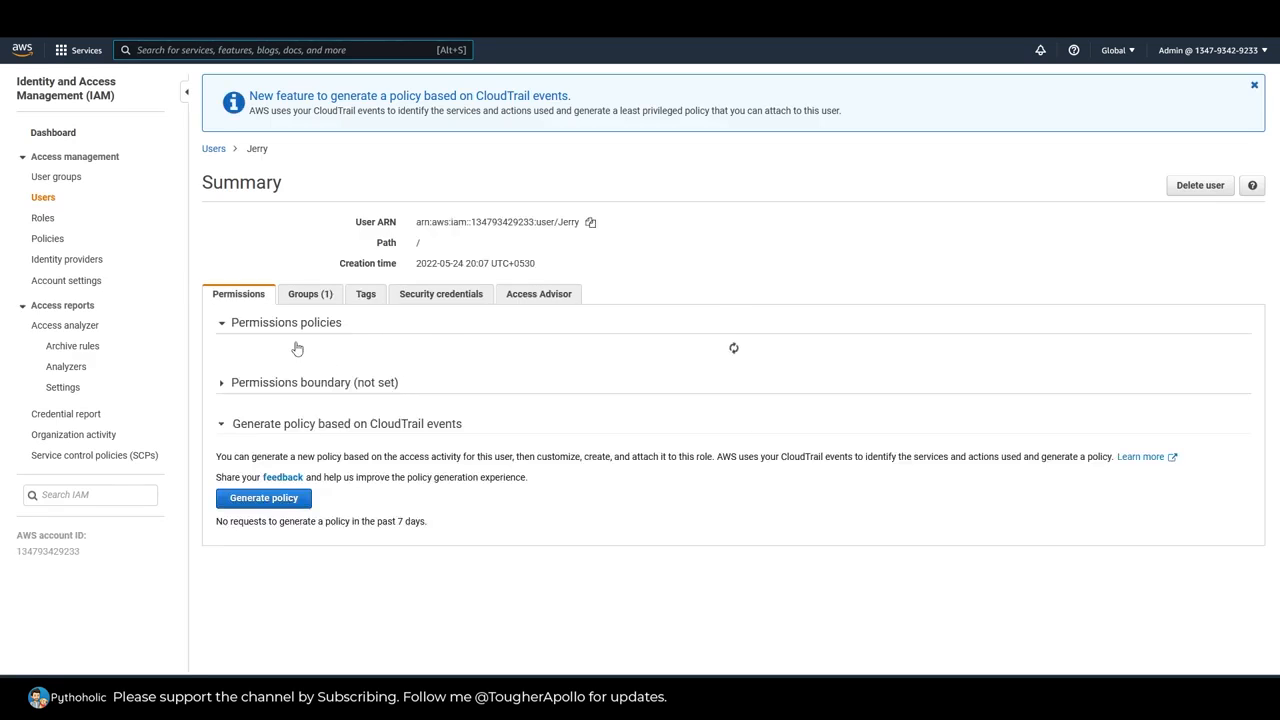
left_click(288, 480)
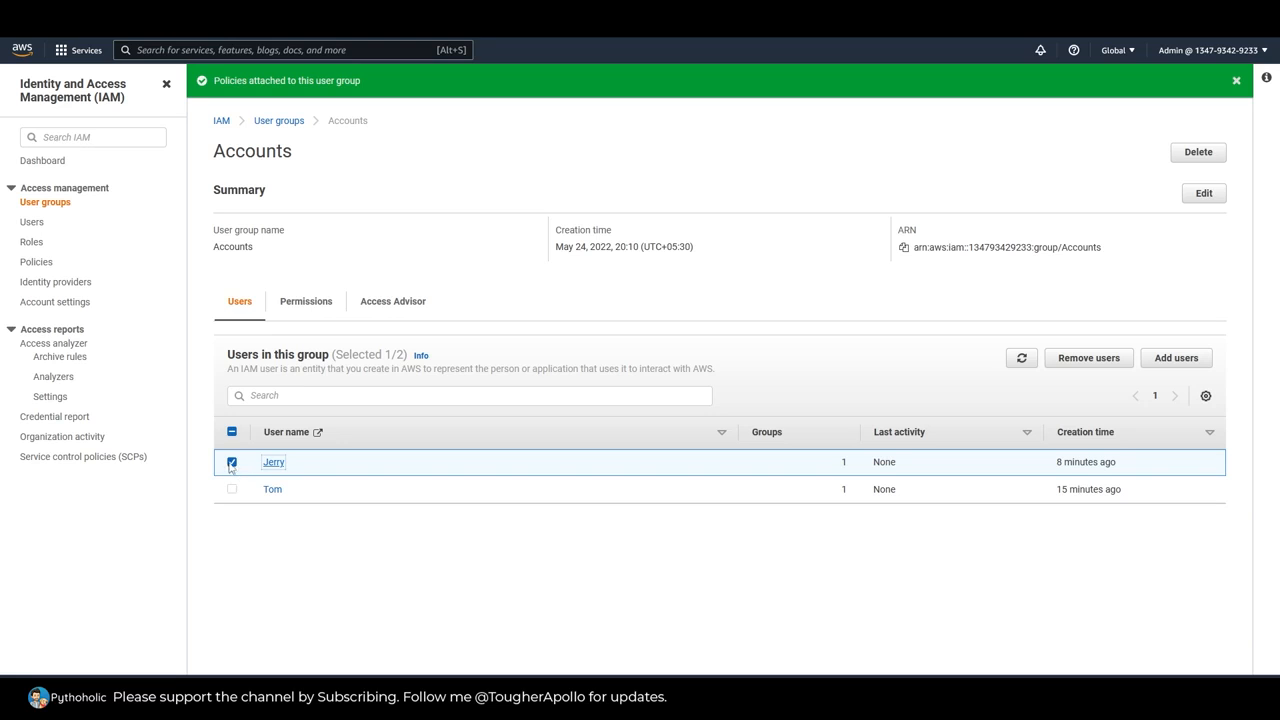
left_click(1090, 360)
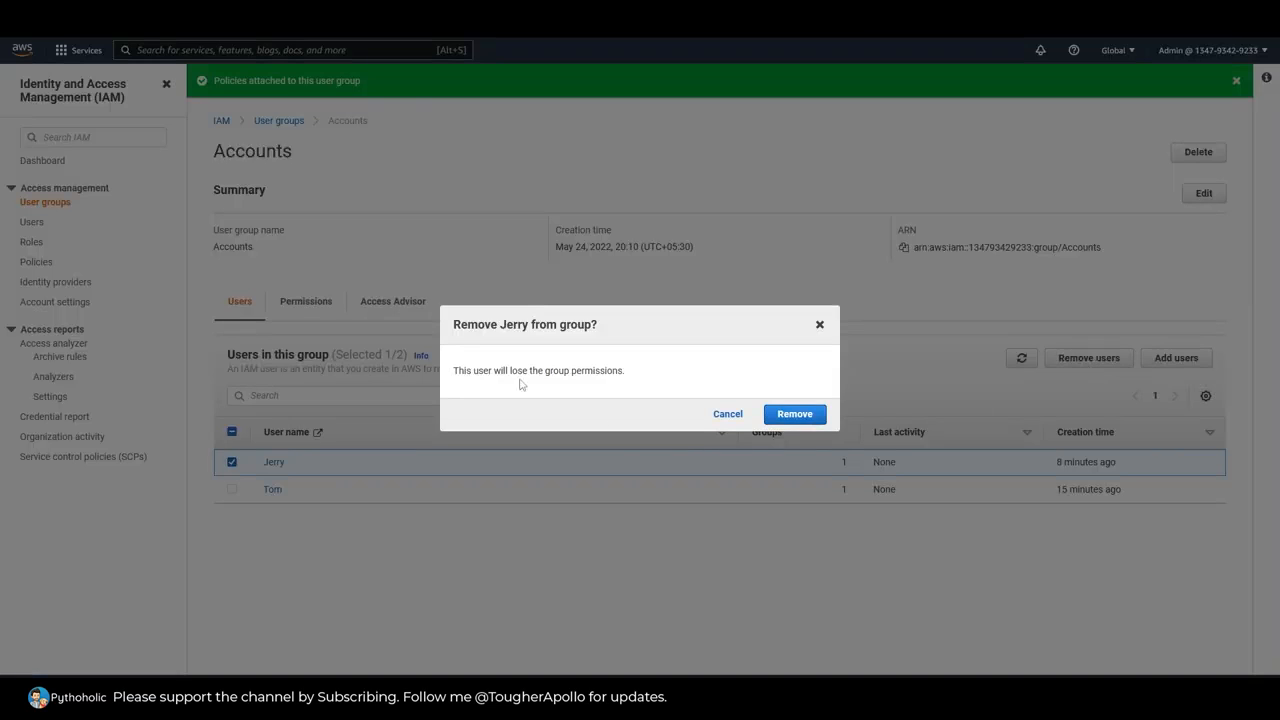
left_click_drag(456, 370, 645, 381)
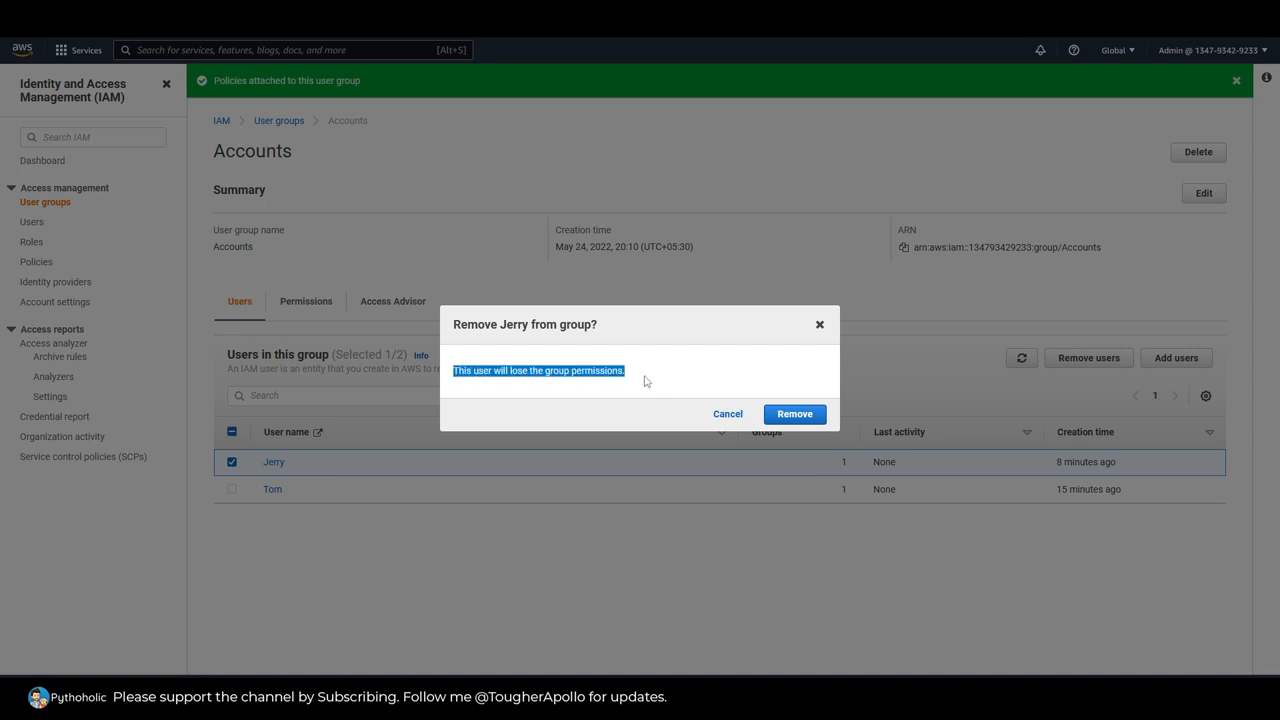
left_click(641, 377)
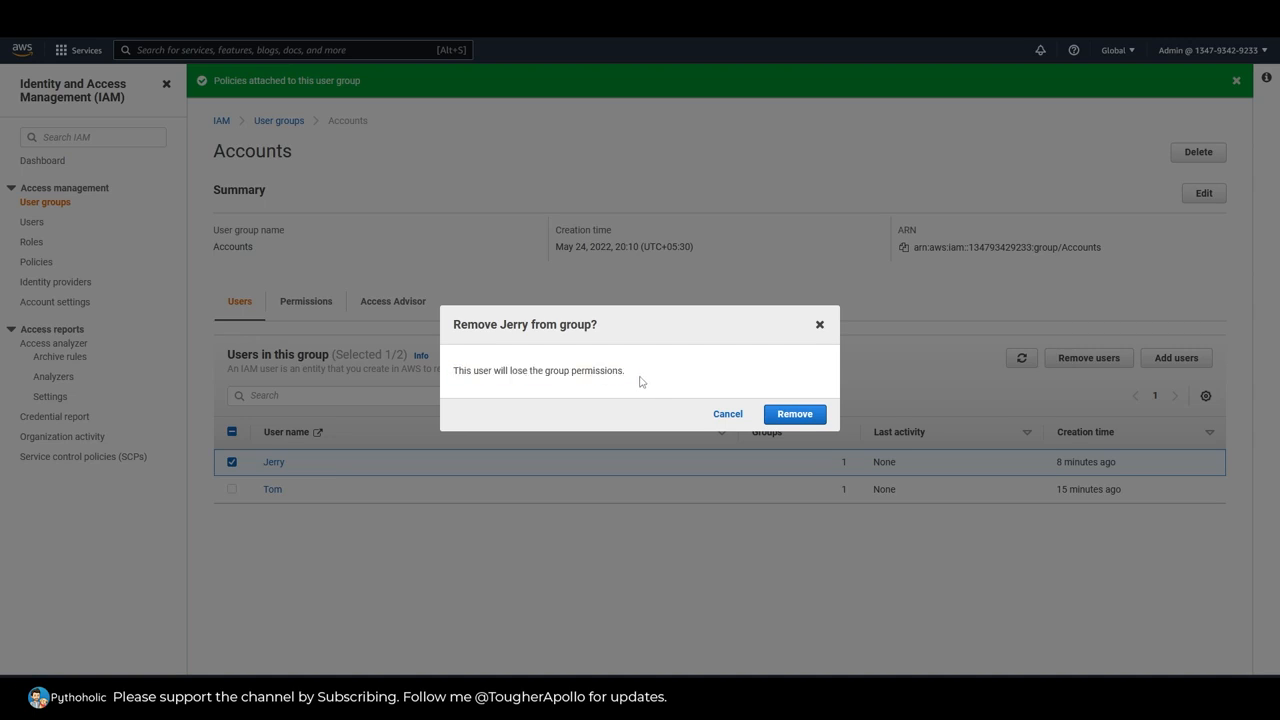
left_click(805, 412)
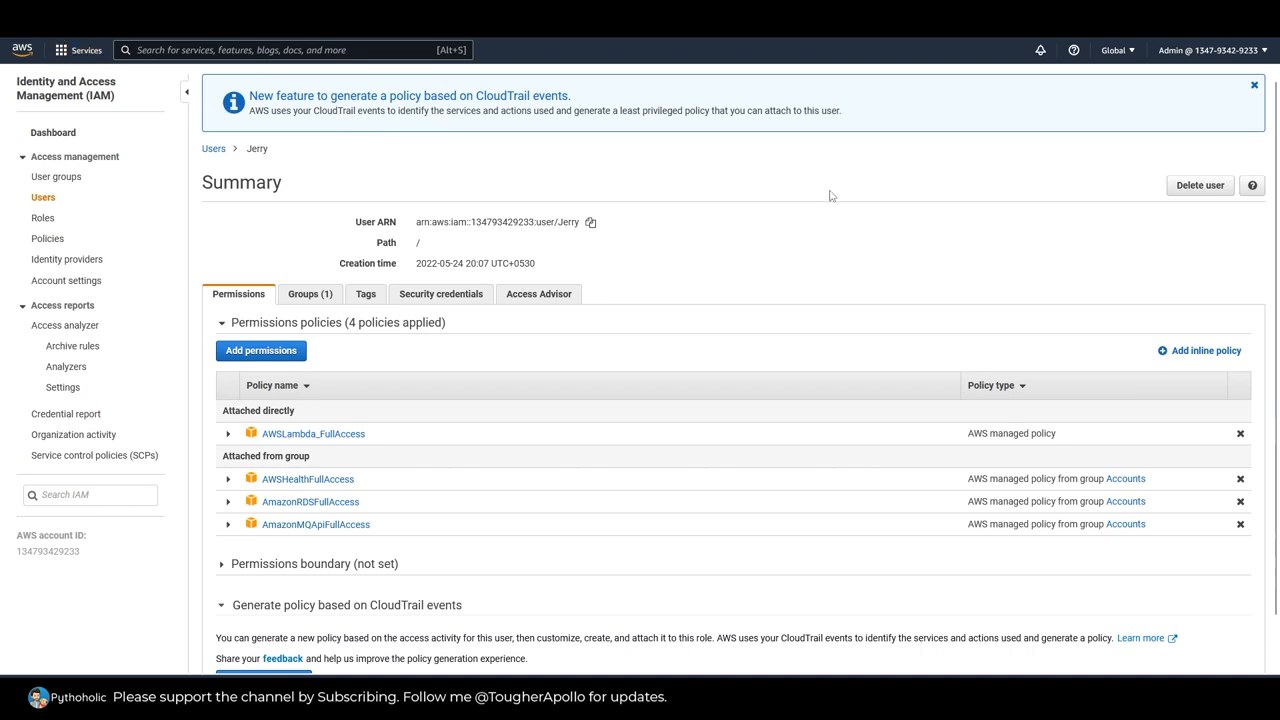
Step: Refresh the removed user's permissions and add that user back to the Accounts group from the user's own details
key("F5")
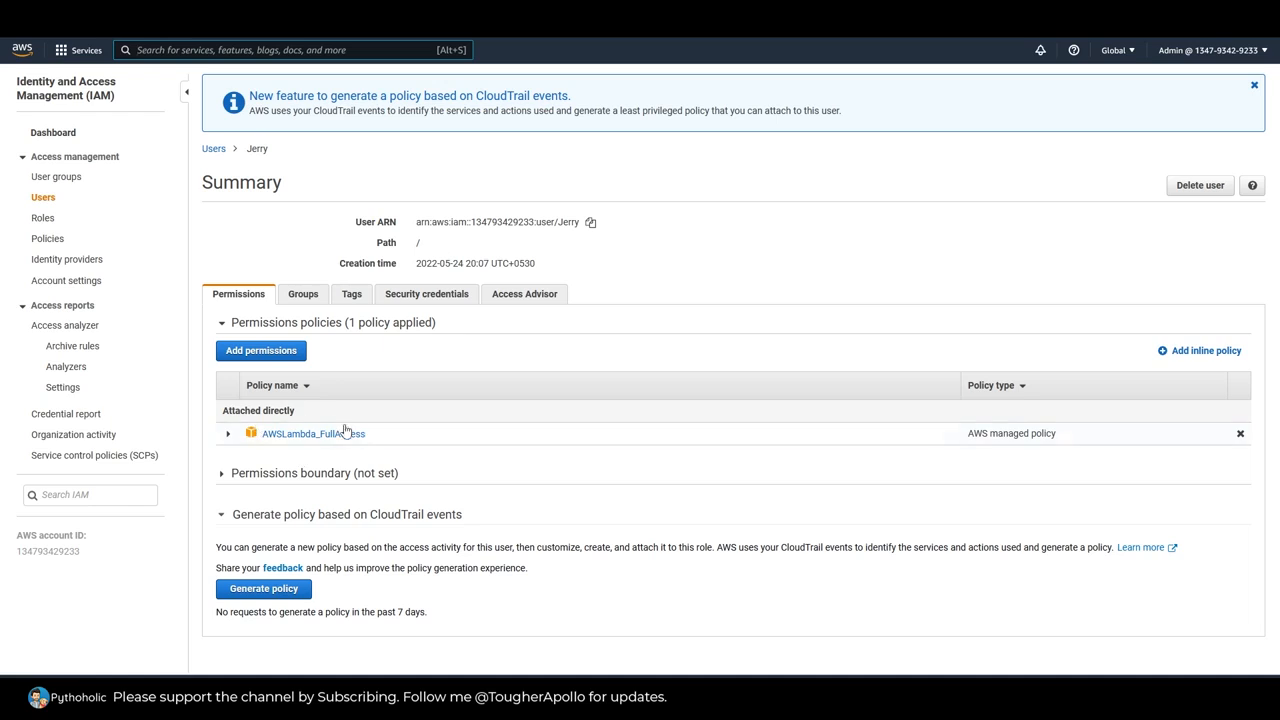
left_click(305, 295)
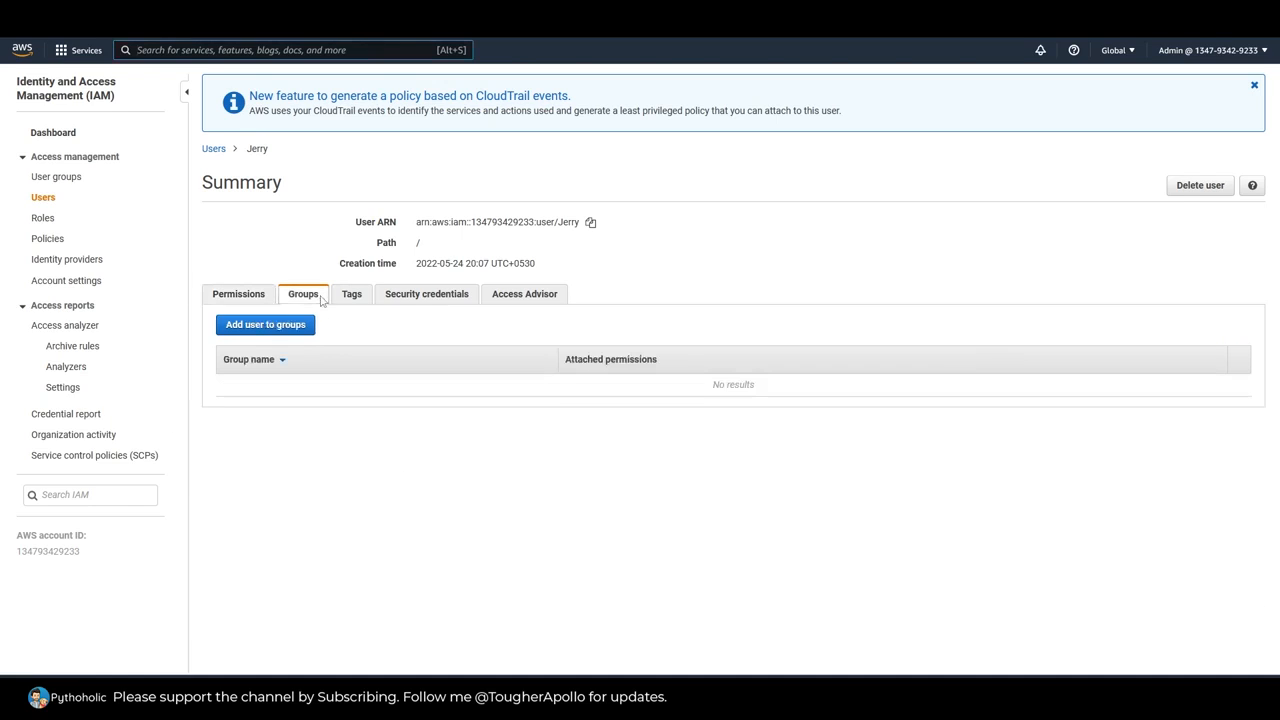
left_click(266, 324)
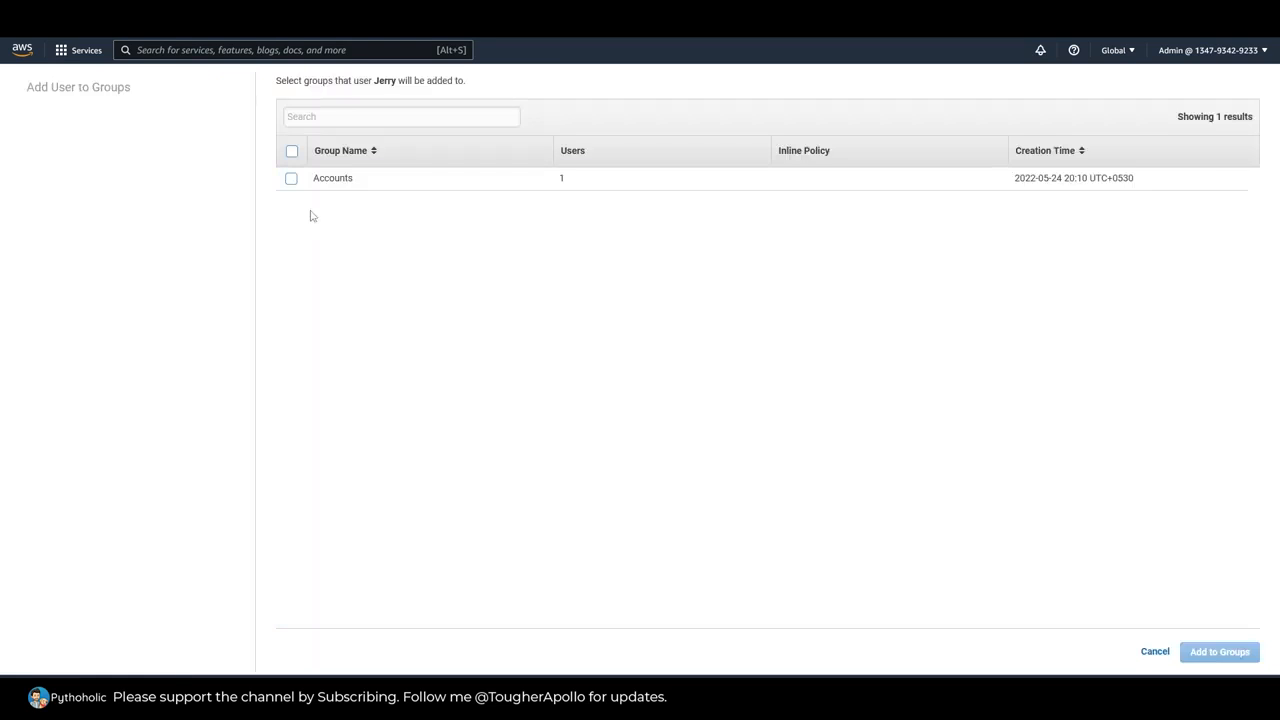
left_click(290, 178)
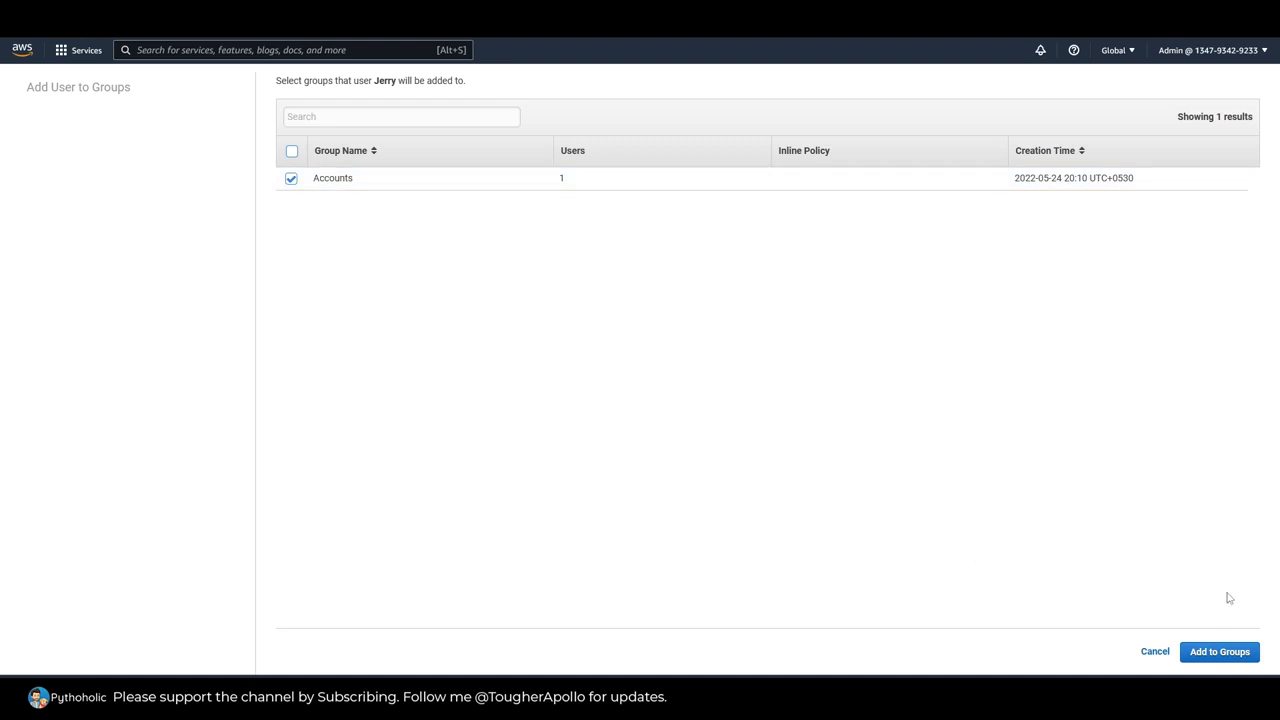
left_click(1205, 651)
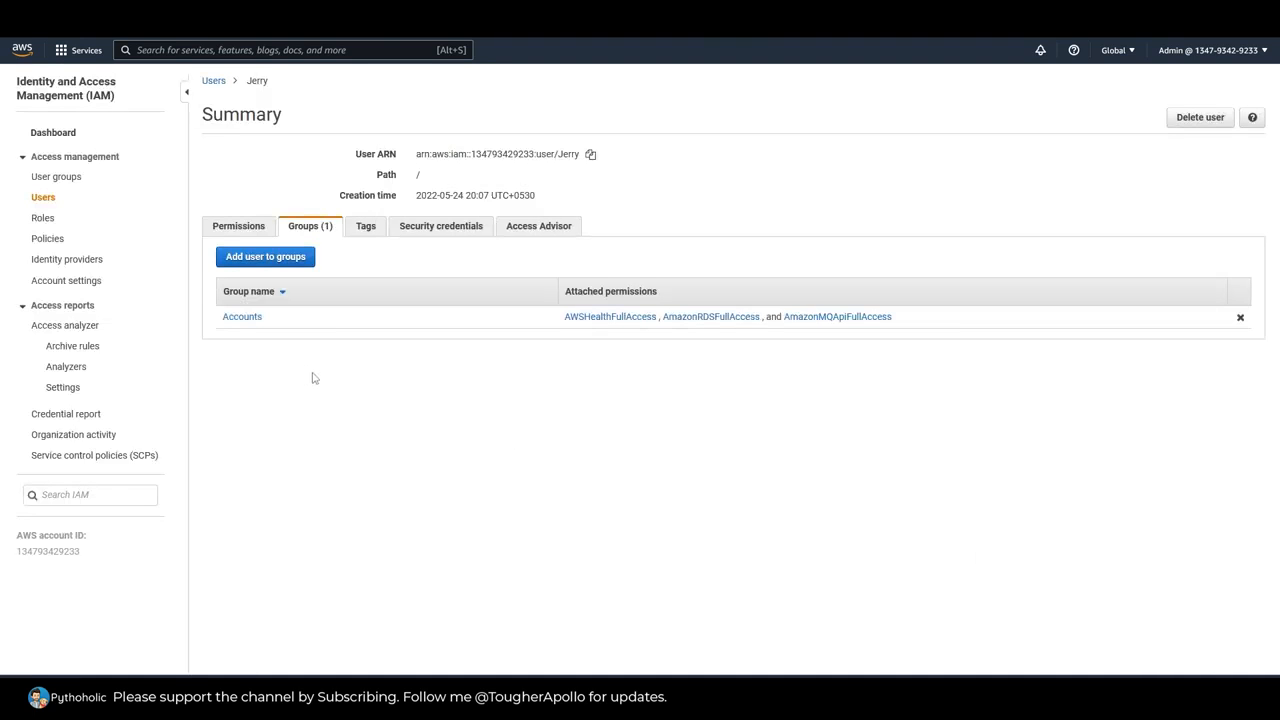
Step: Reveal the re-added user's group-attached policies, and refresh the IAM users list to check each user's group membership
left_click(226, 231)
left_click(290, 411)
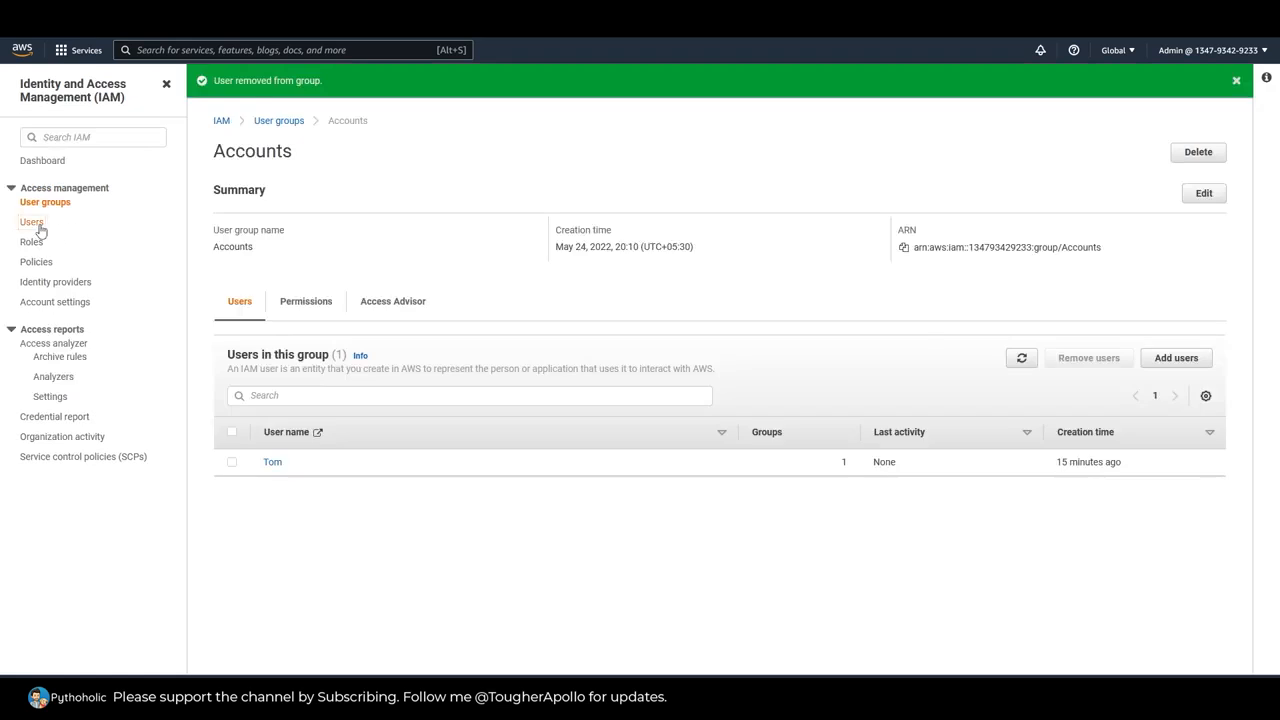
left_click(36, 223)
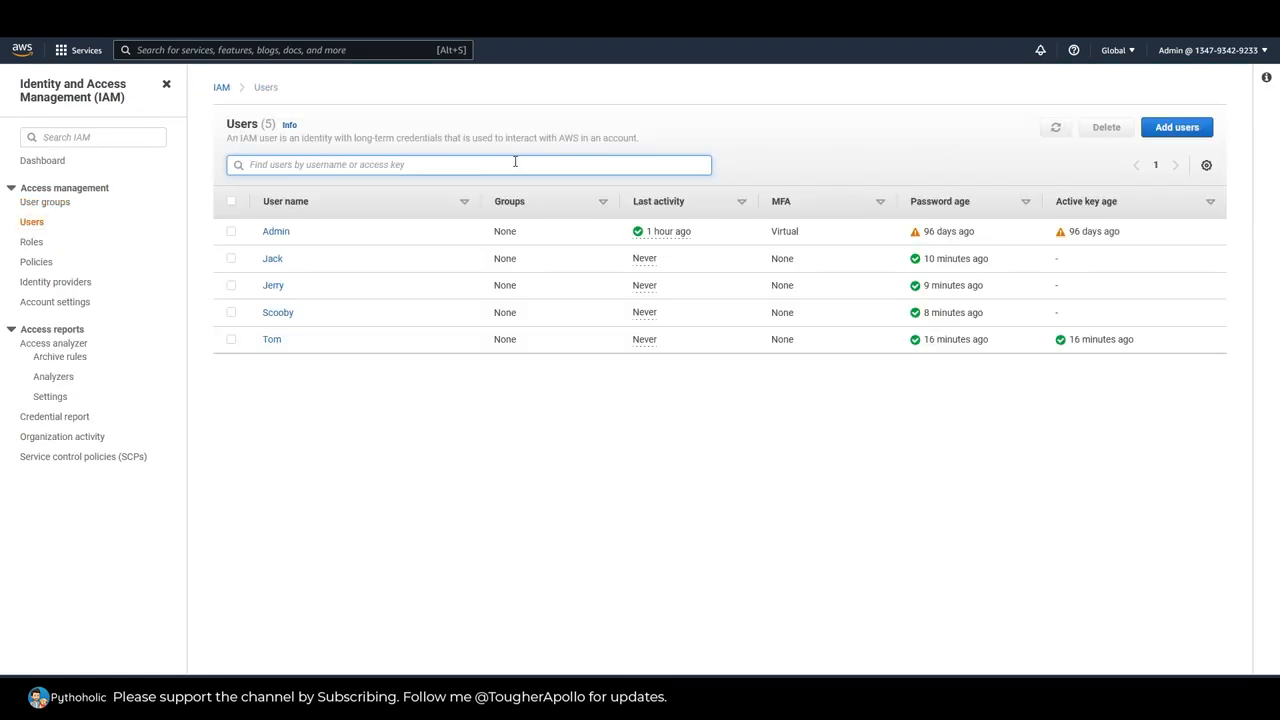
key("F5")
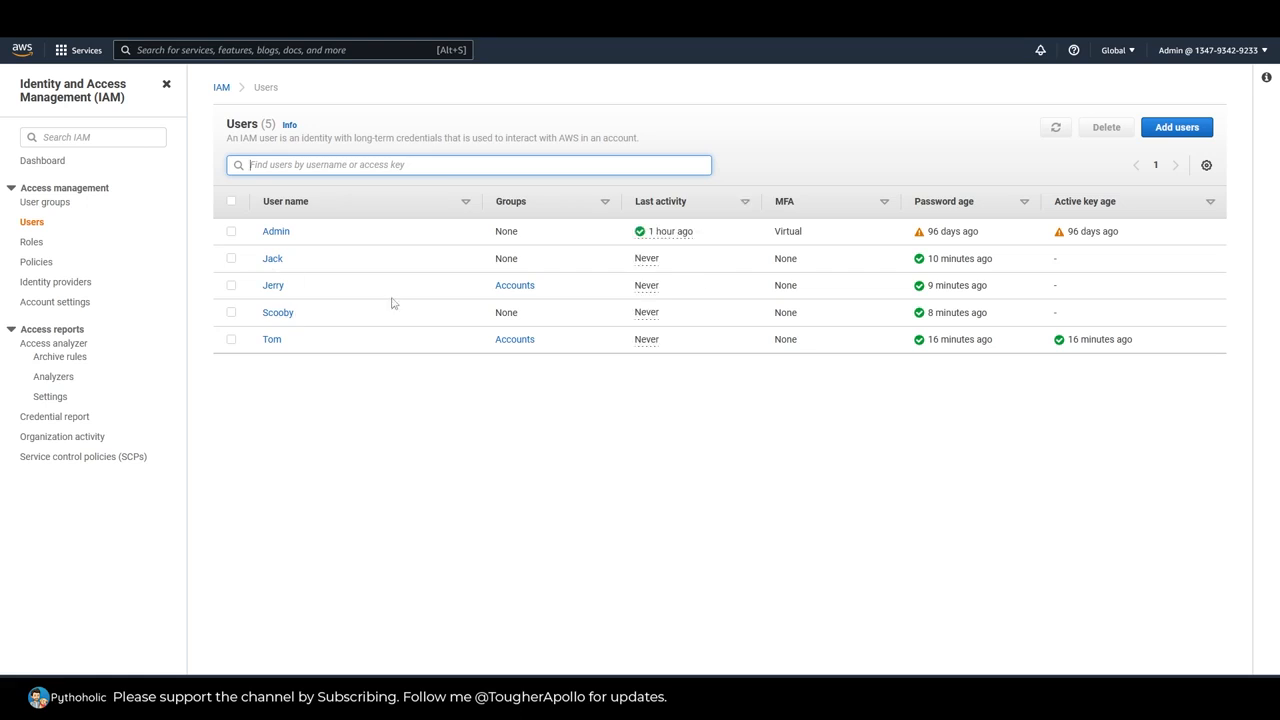
left_click(488, 260)
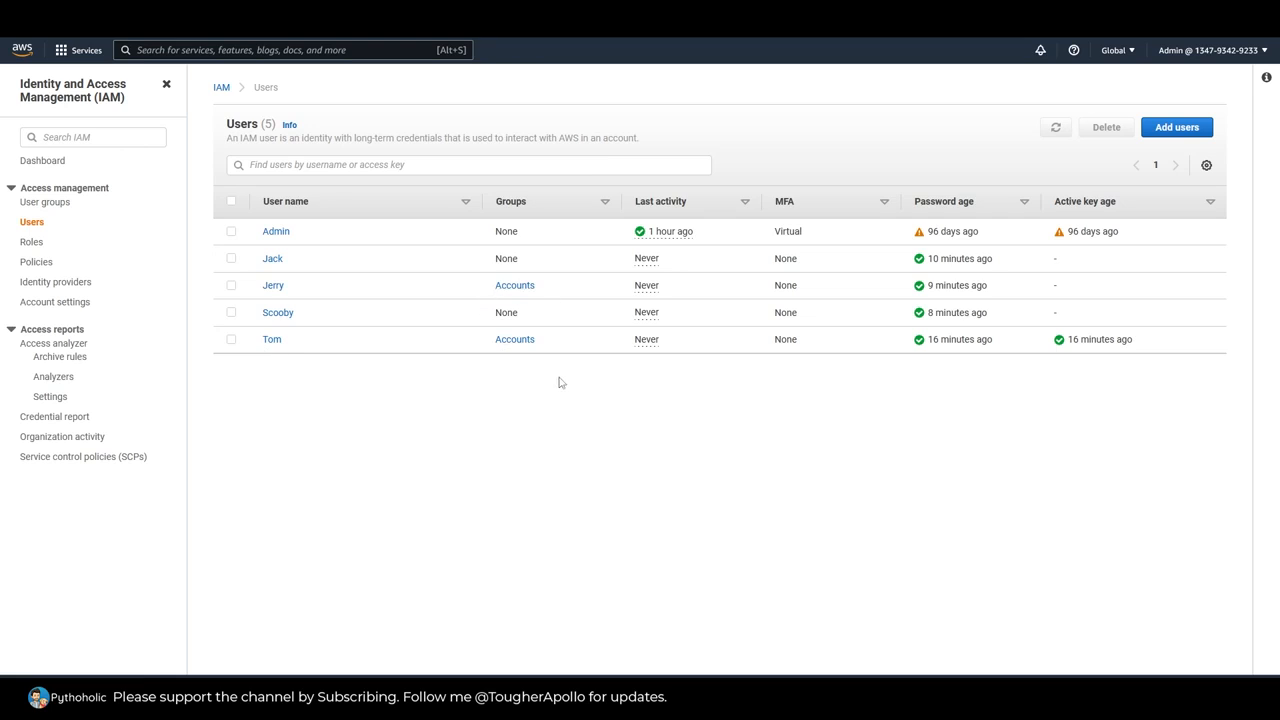
Step: Open both Accounts members' details from the users list and reveal the policies each one inherits from the group
right_click(268, 341)
left_click(294, 357)
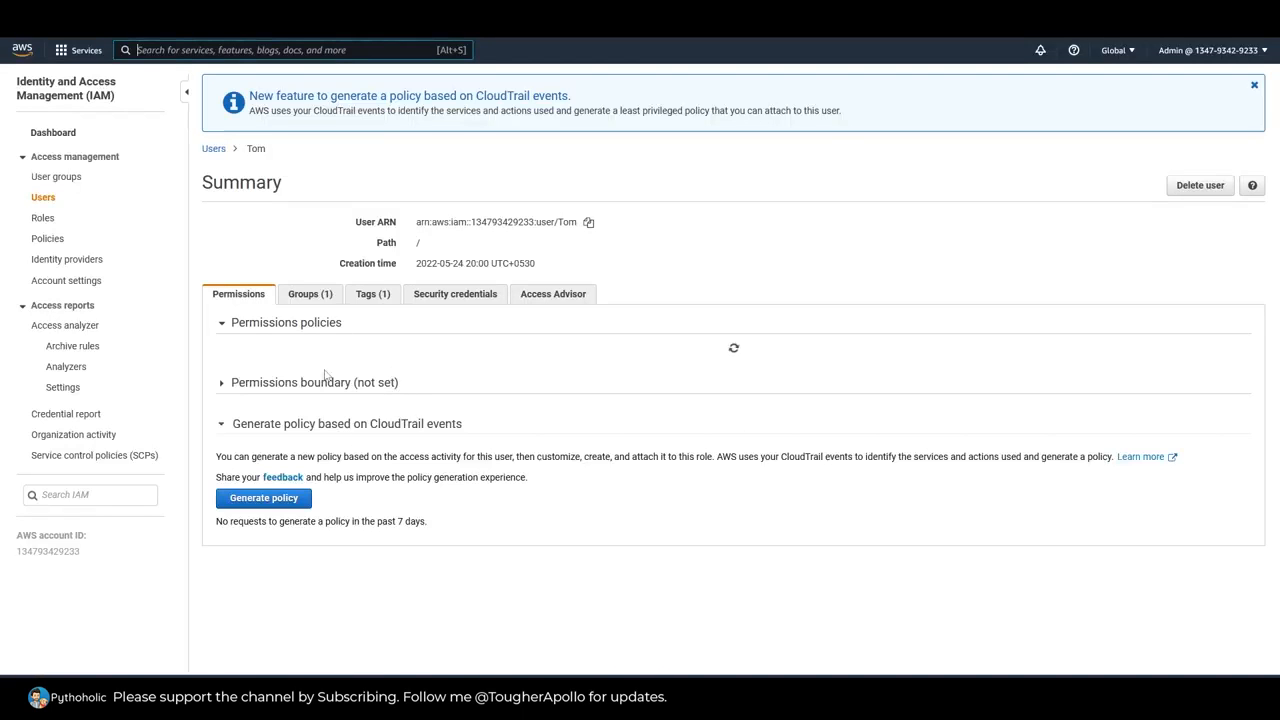
left_click(290, 479)
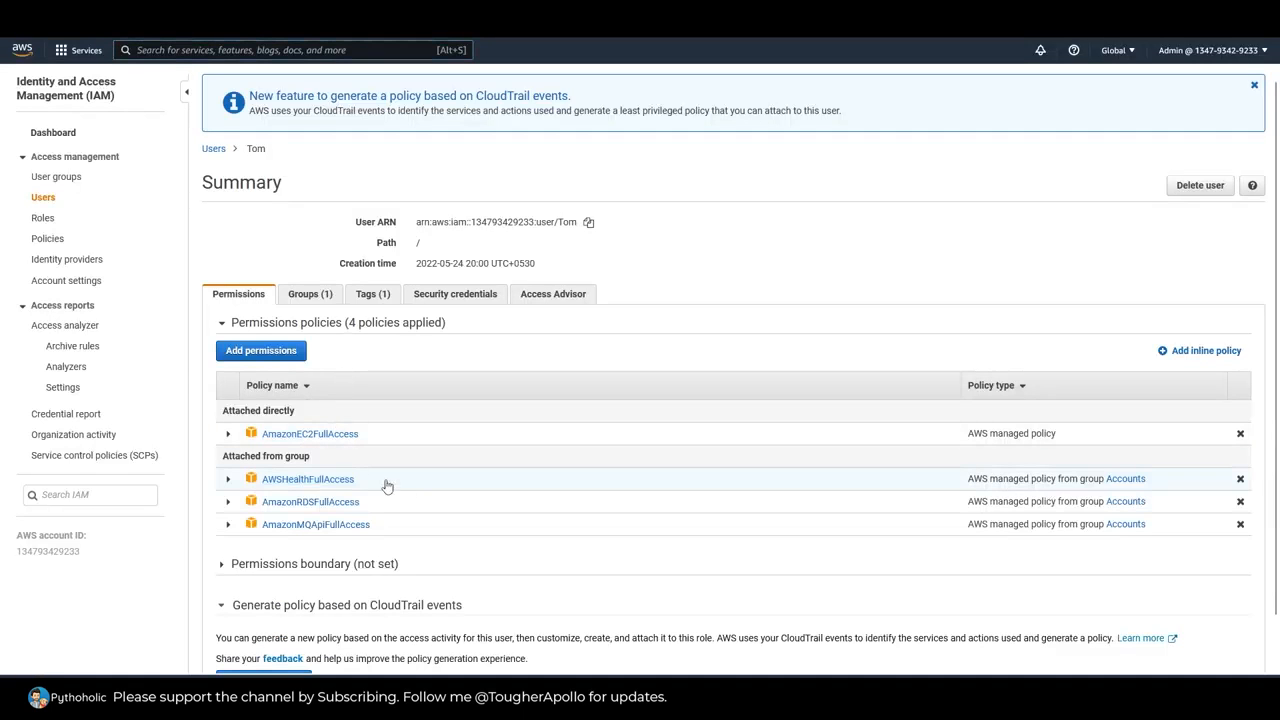
key("ctrl+w")
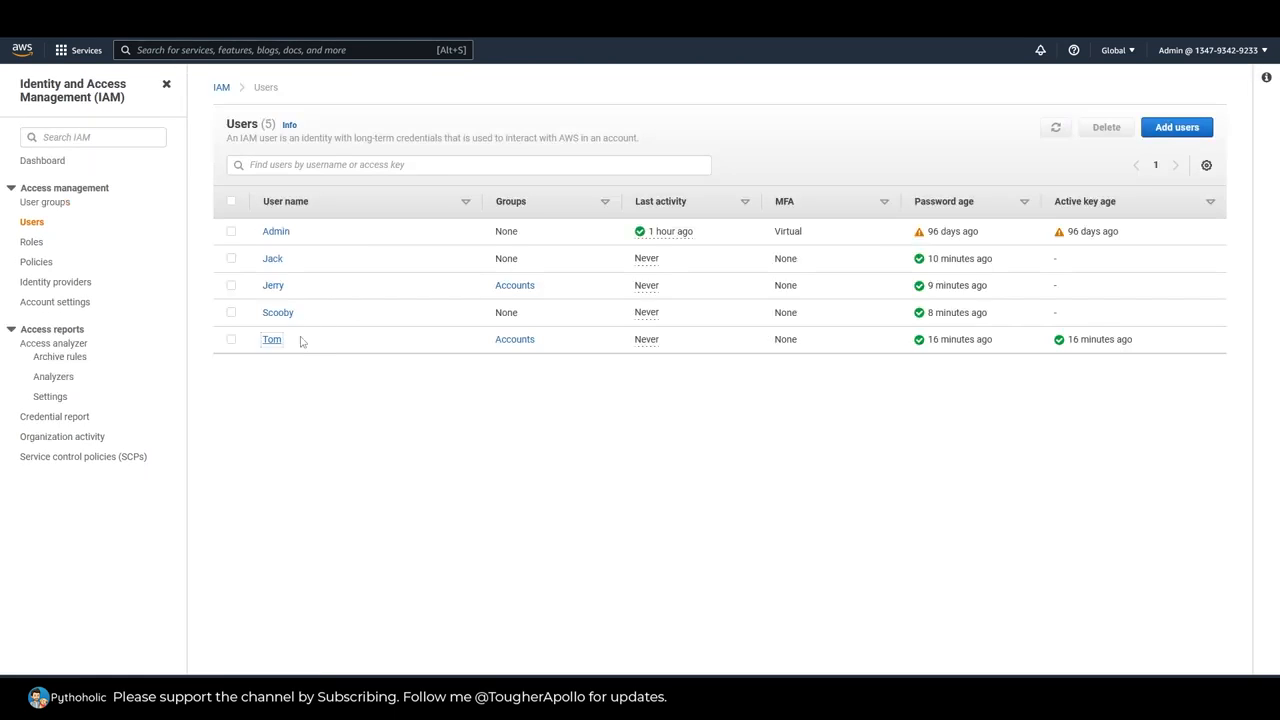
left_click(274, 290, "ctrl")
key("ctrl+Tab")
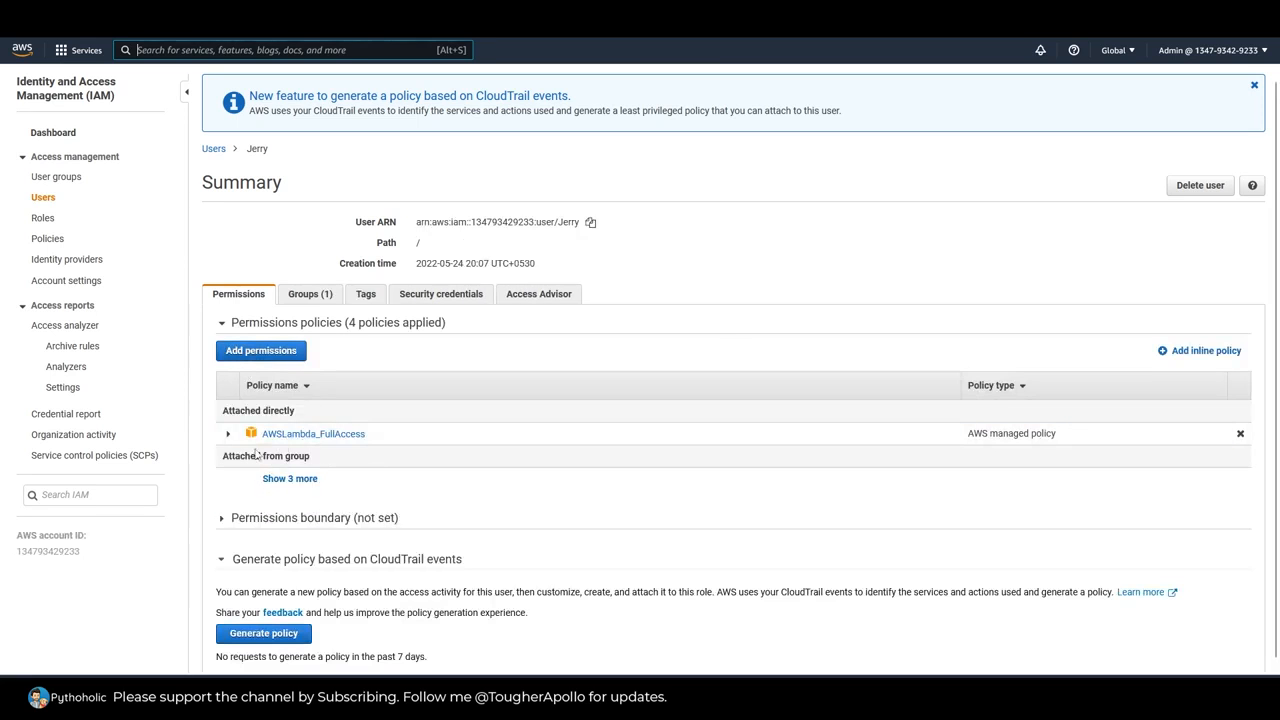
left_click(290, 478)
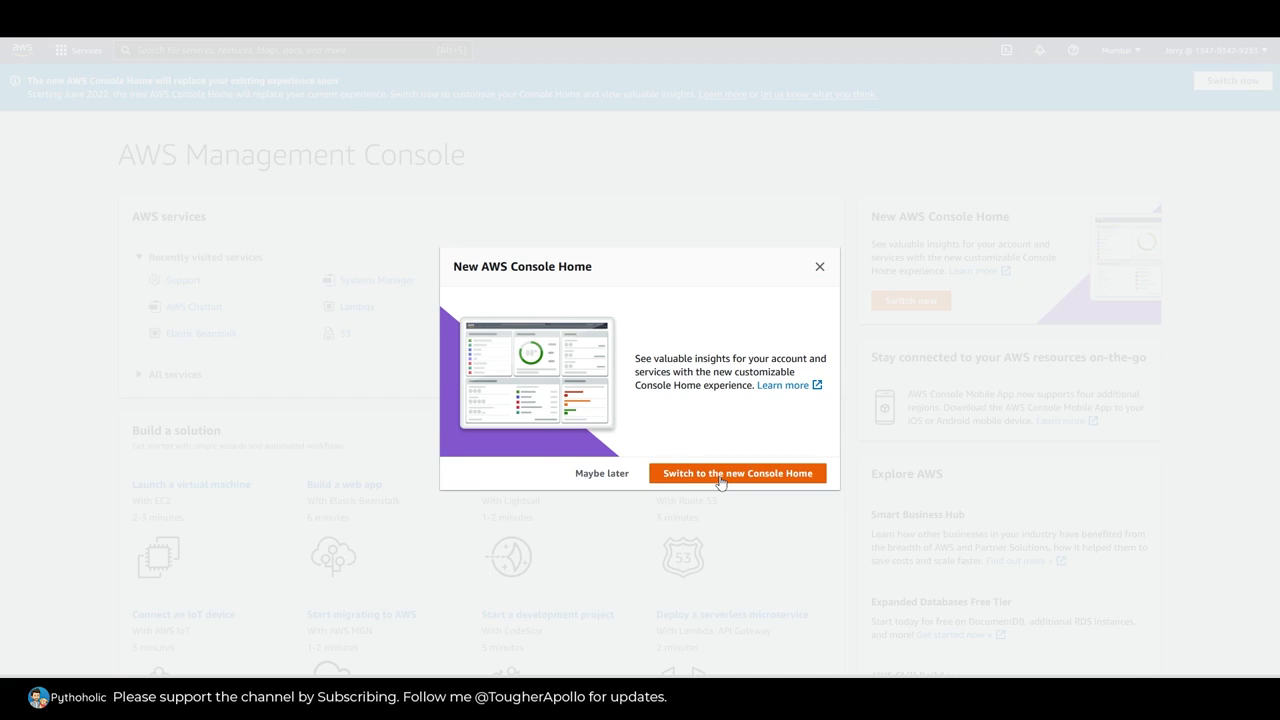
Step: Switch to the new Console Home and open the EC2 instances list without the running-state filter to test the signed-in member's access
left_click(720, 479)
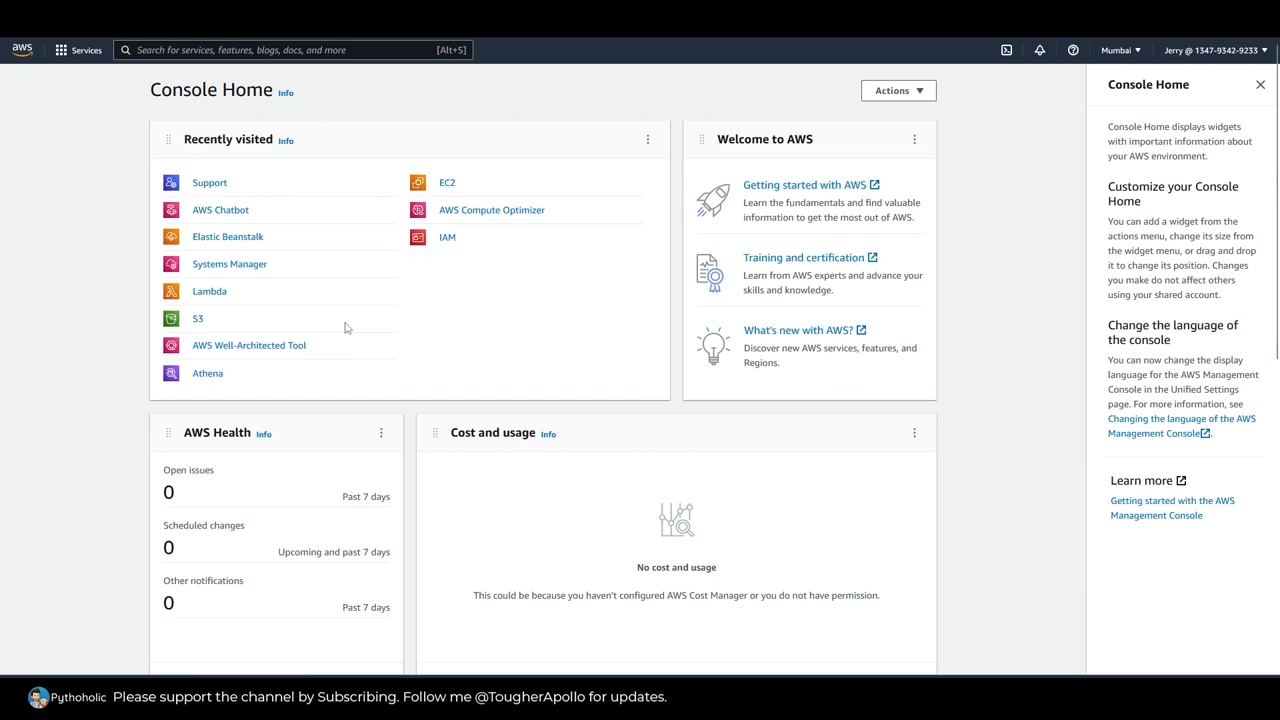
left_click(445, 187)
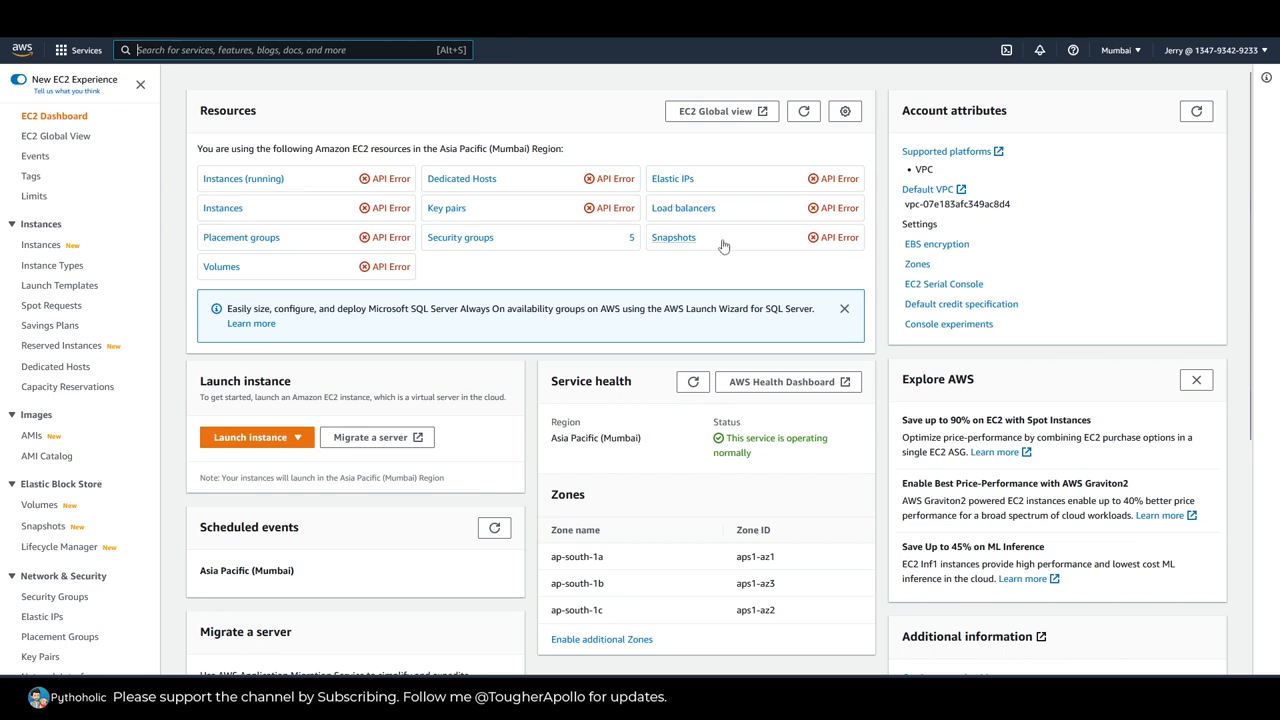
left_click(270, 180)
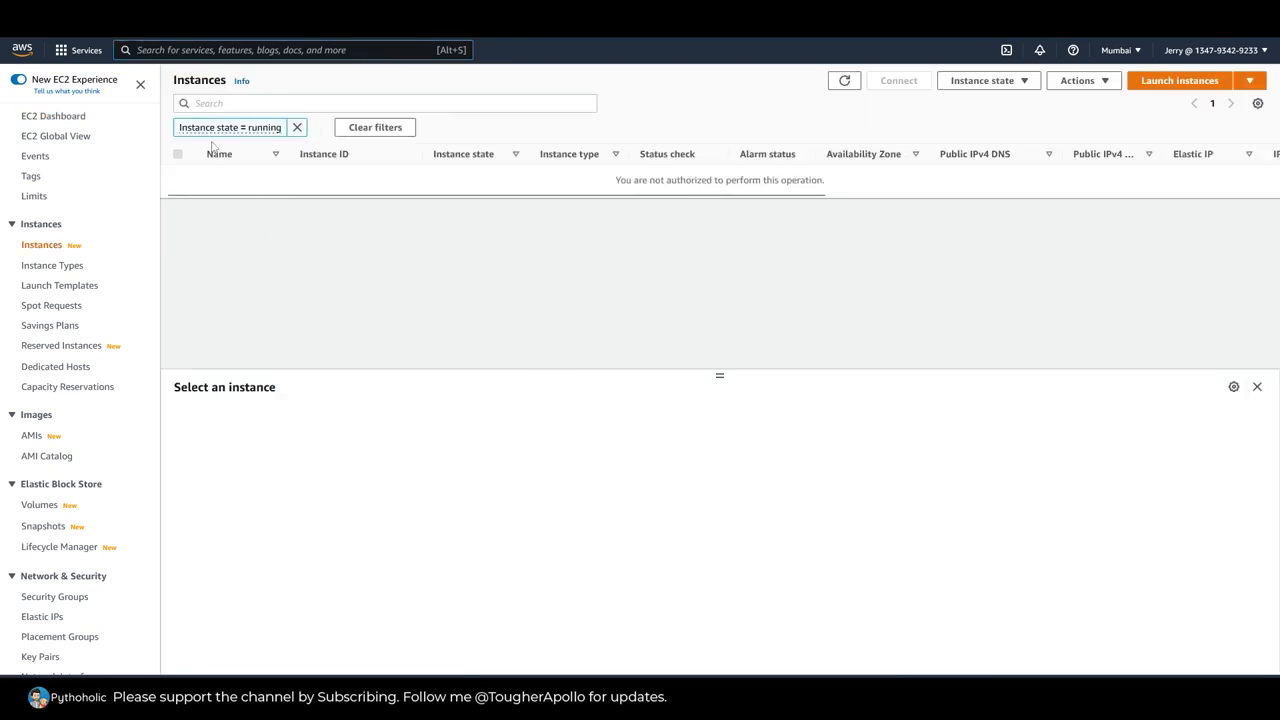
left_click(297, 127)
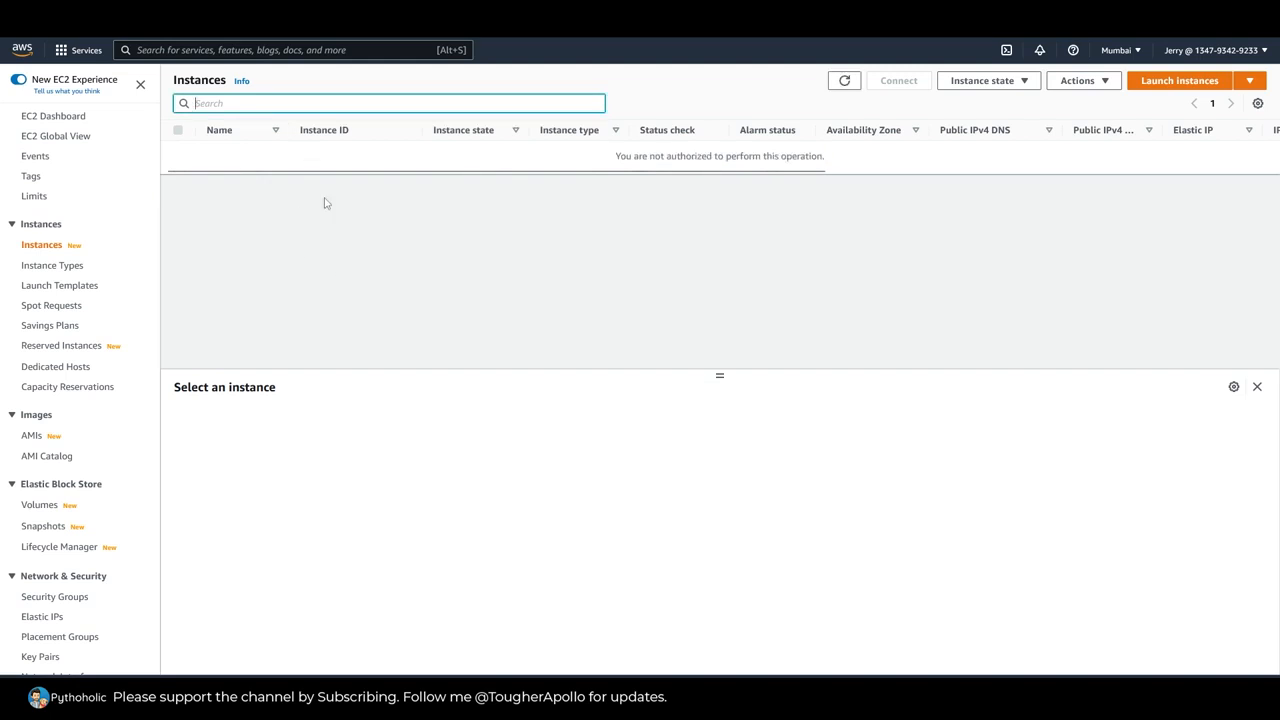
left_click_drag(834, 162, 588, 162)
left_click_drag(848, 167, 611, 163)
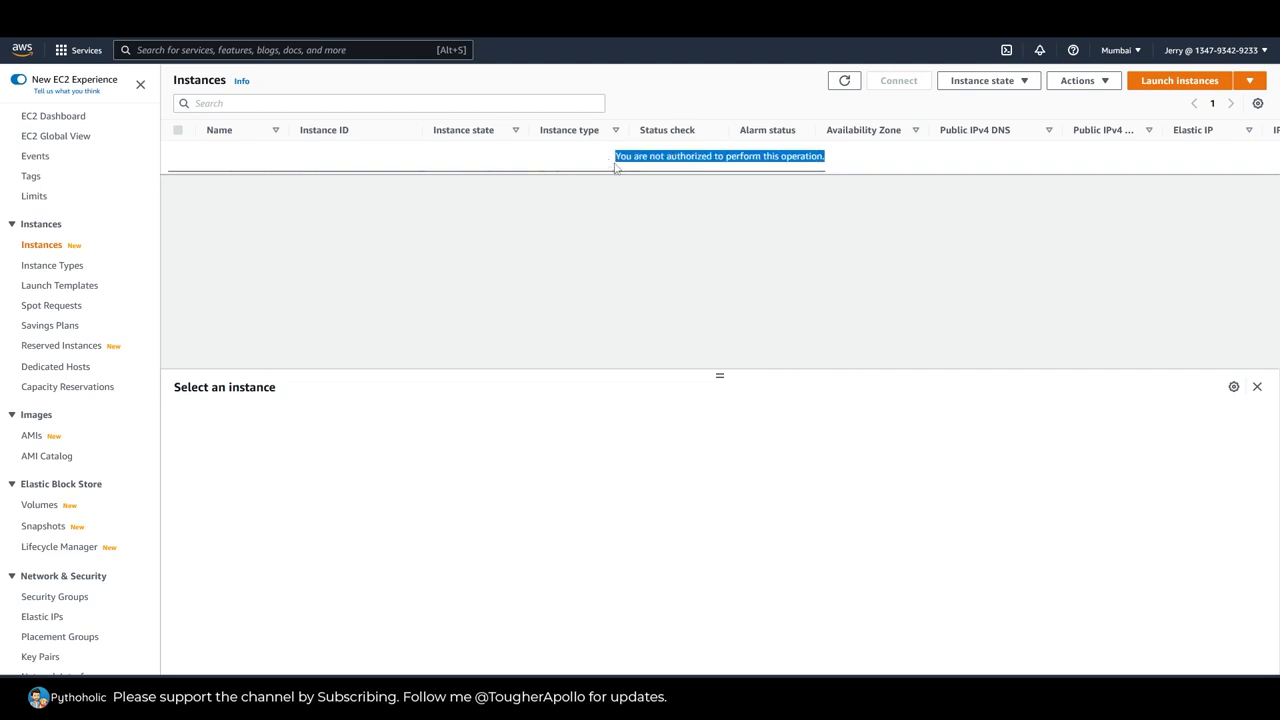
Step: Open the EC2 launch form to test the member's access to instance types and key pairs, and return to the instances list
left_click(877, 245)
left_click(1180, 80)
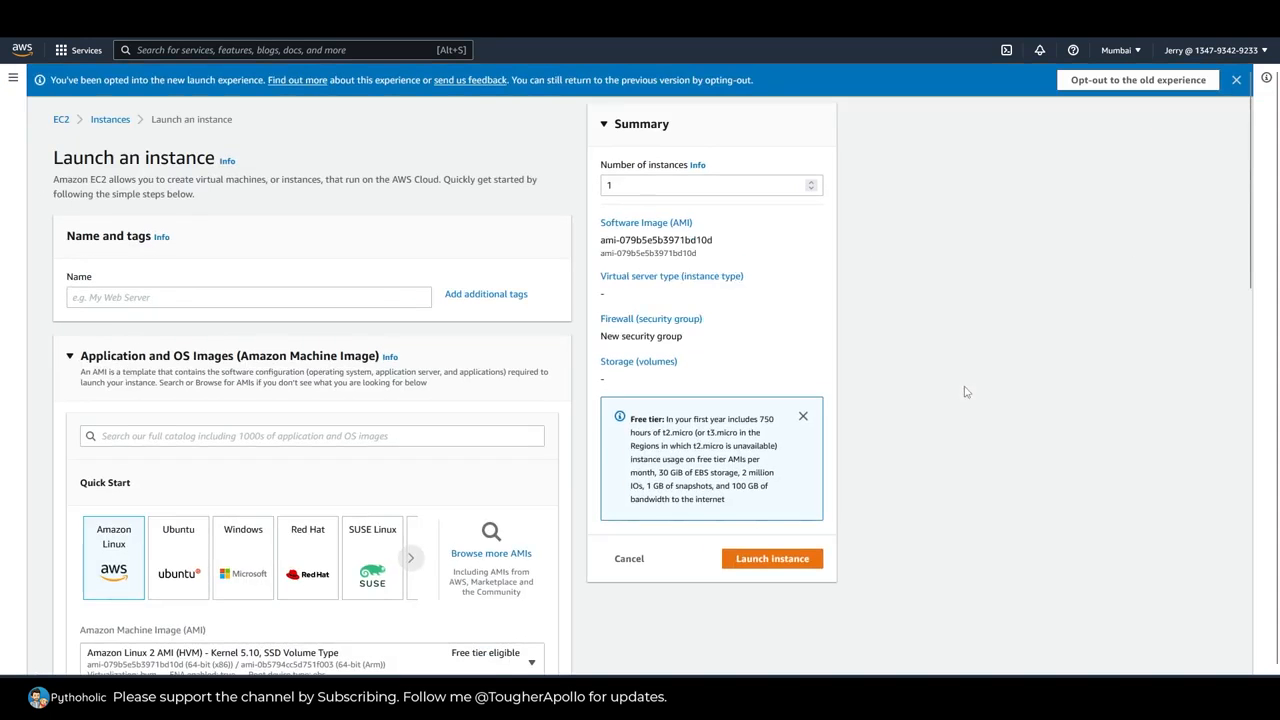
scroll(965, 392, "down", 7)
scroll(940, 420, "down", 2)
scroll(940, 420, "up", 7)
scroll(938, 418, "down", 2)
scroll(936, 417, "up", 2)
scroll(930, 417, "down", 2)
left_click(410, 393)
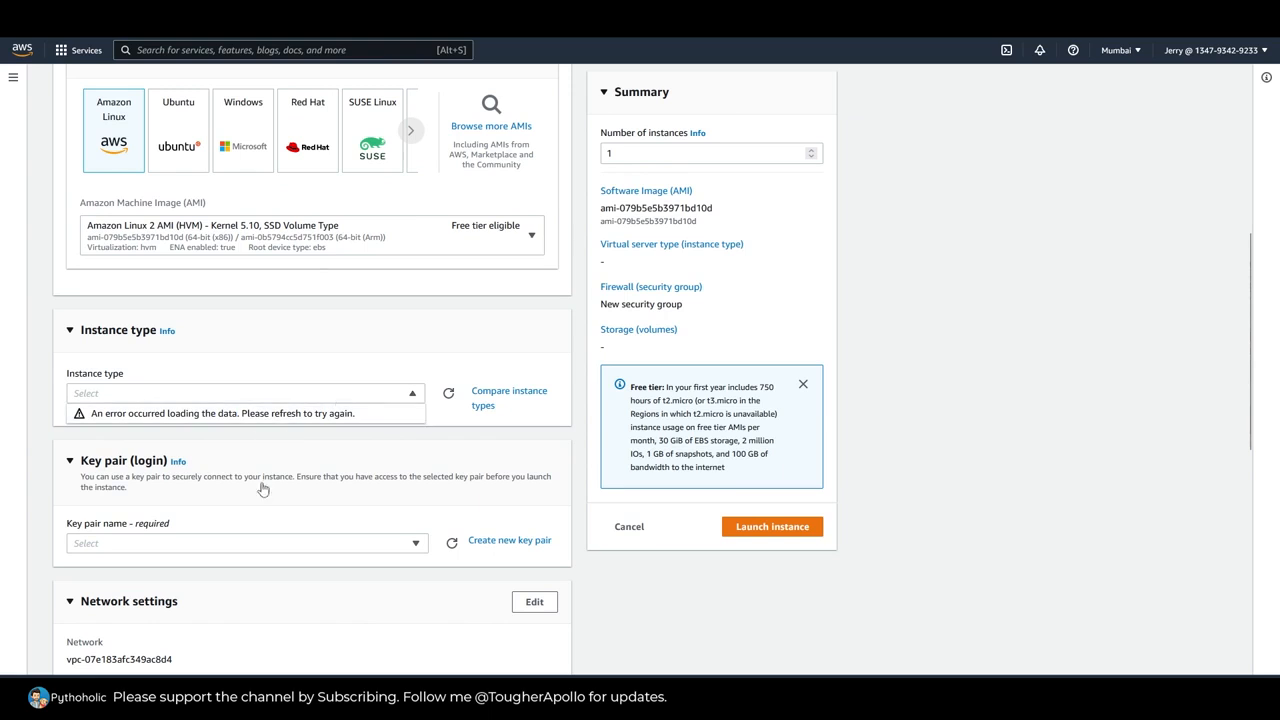
left_click(356, 546)
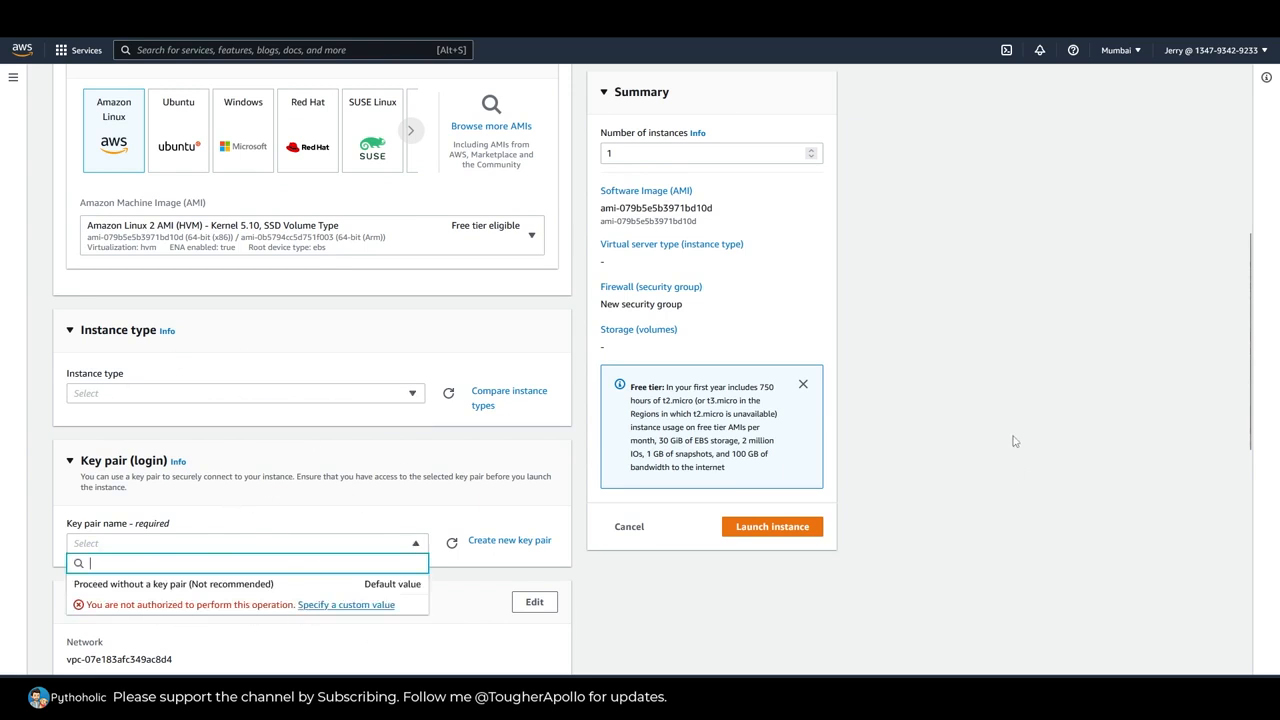
scroll(1010, 444, "up", 3)
scroll(366, 477, "up", 1)
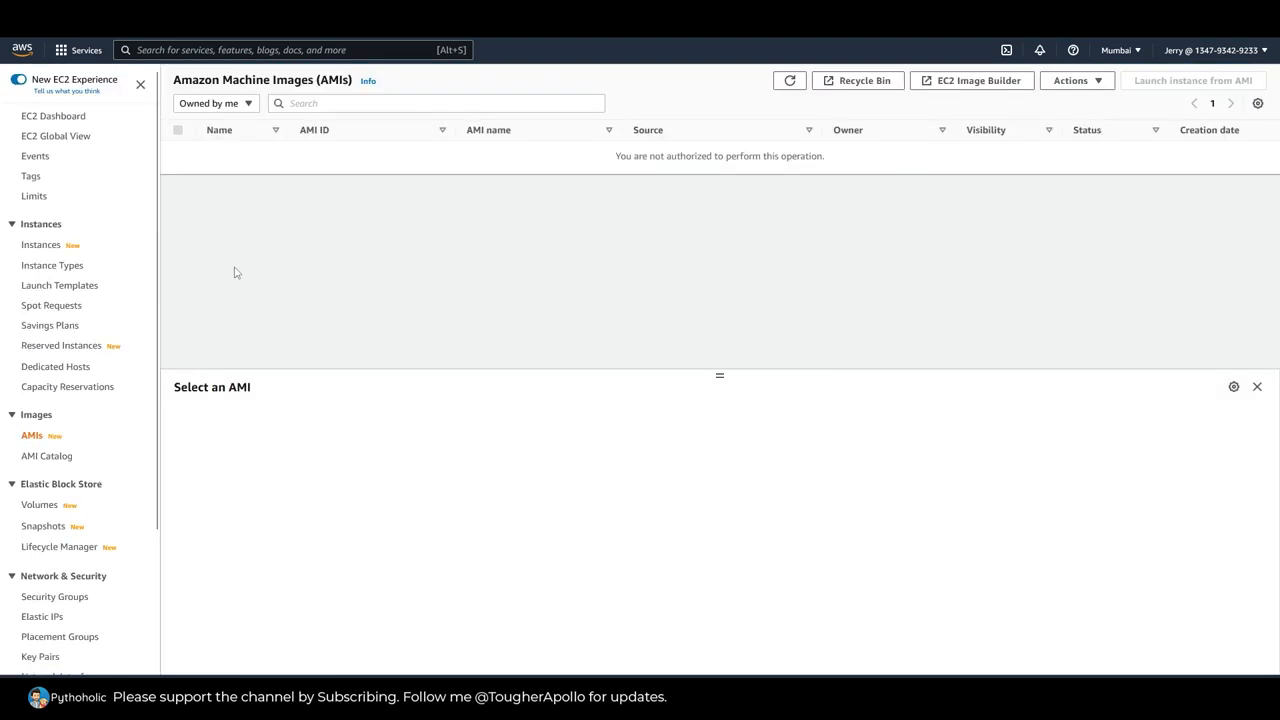
left_click(38, 248)
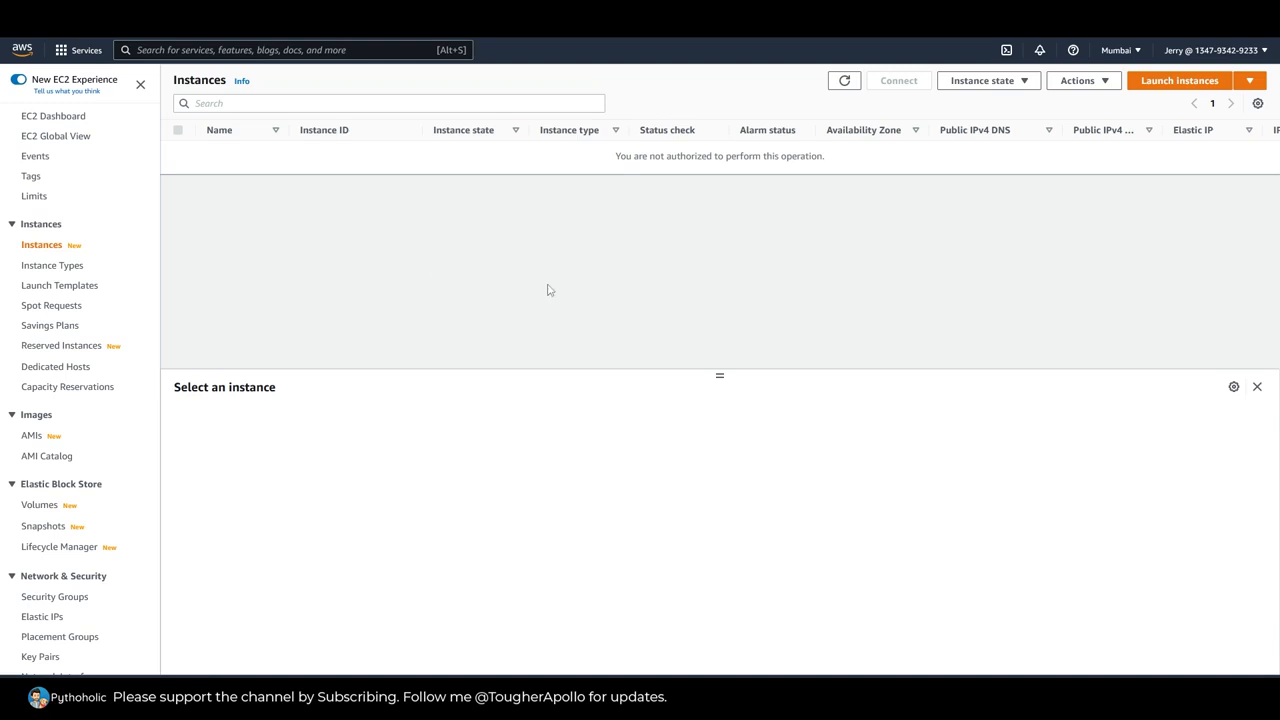
Step: Sign the current member out of the console and log back in as the other IAM user
left_click(1177, 53)
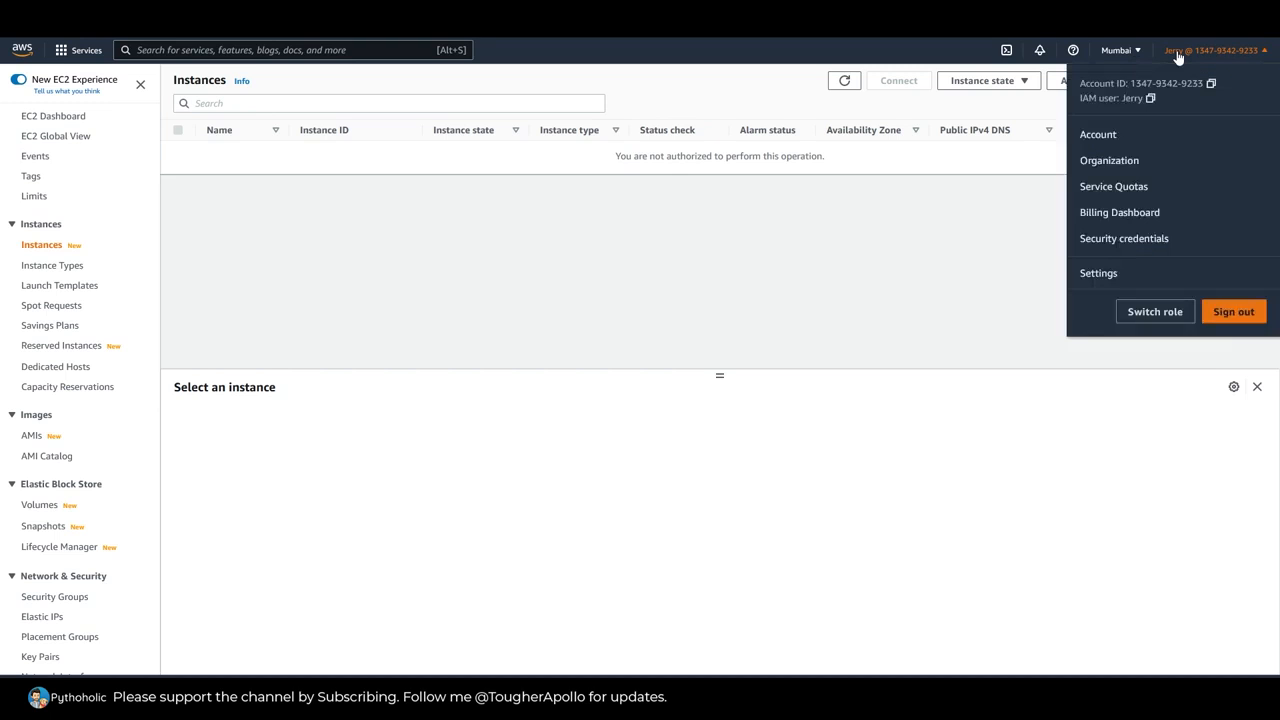
left_click(1229, 309)
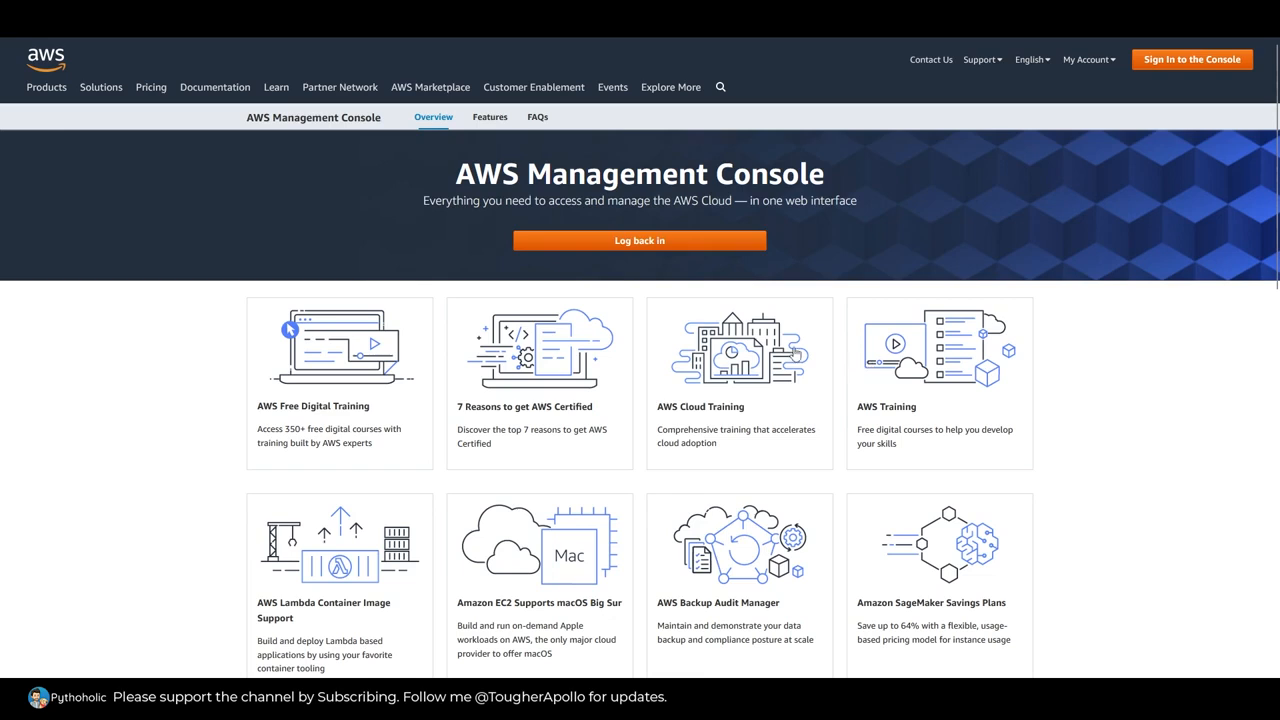
left_click(640, 243)
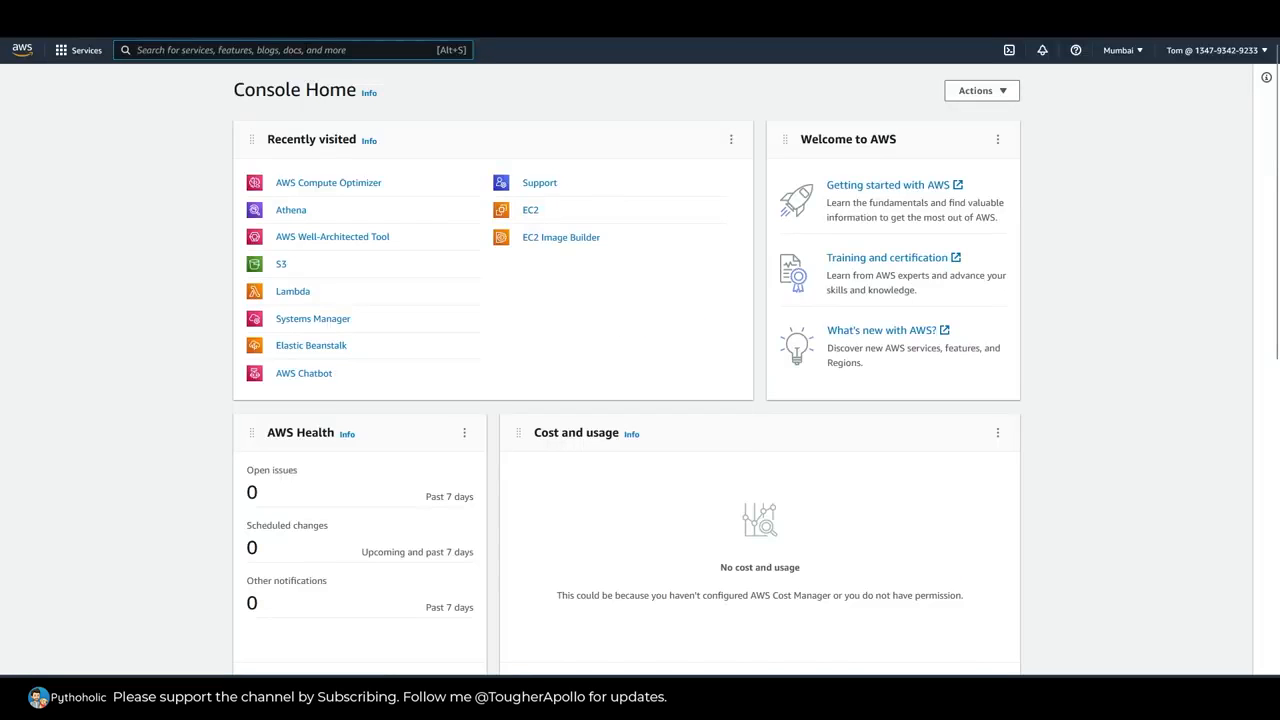
Step: Open IAM as the newly signed-in user and check access to its dashboard, users list and roles list
left_click(290, 50)
type("IAM")
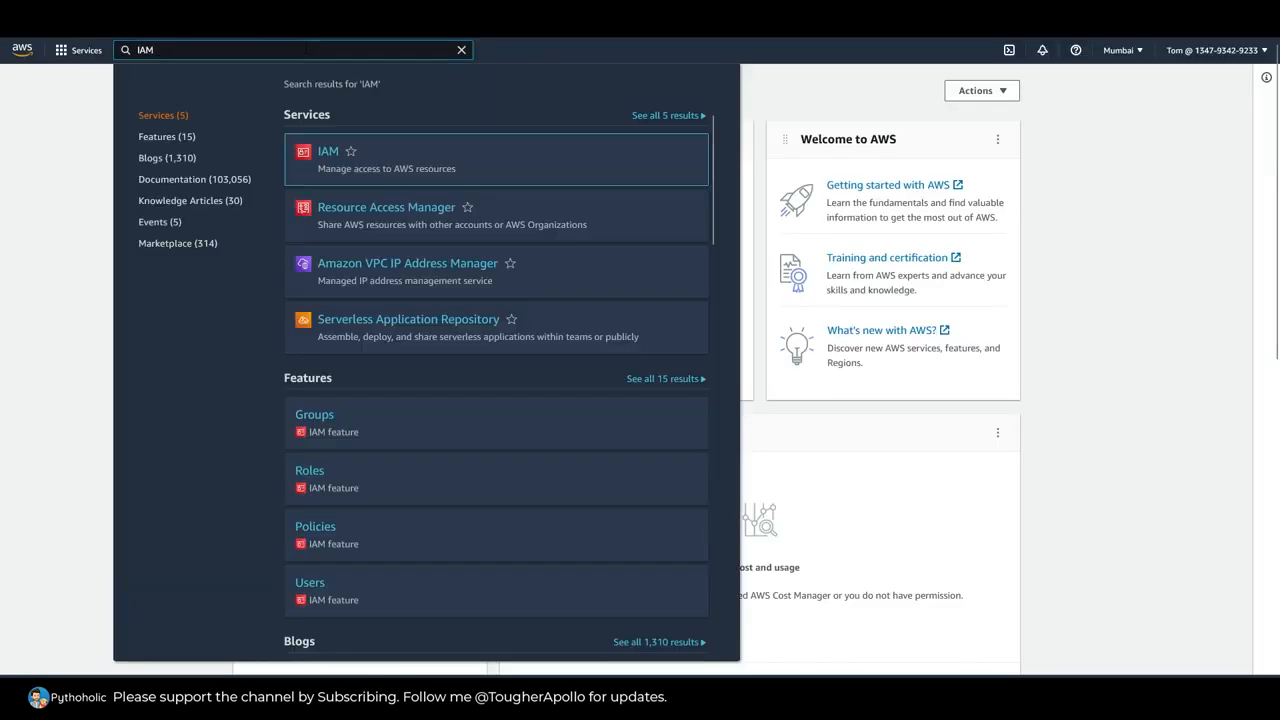
left_click(327, 158)
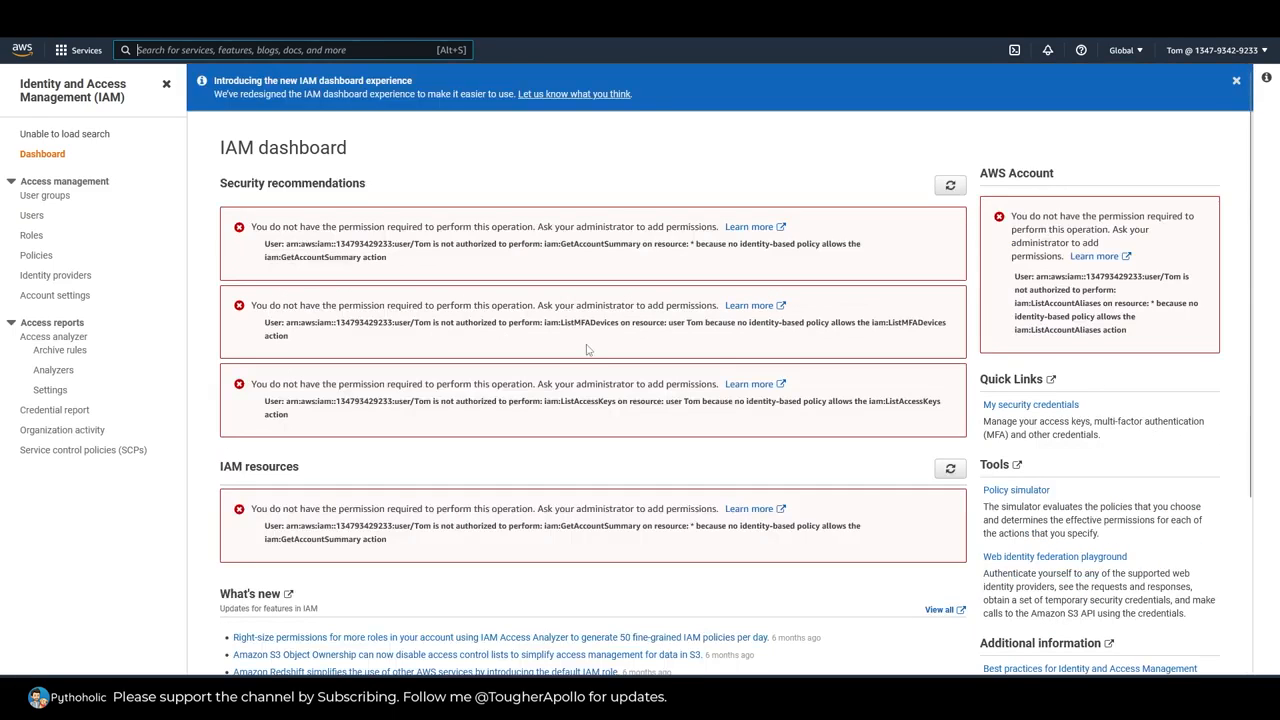
left_click_drag(239, 227, 528, 451)
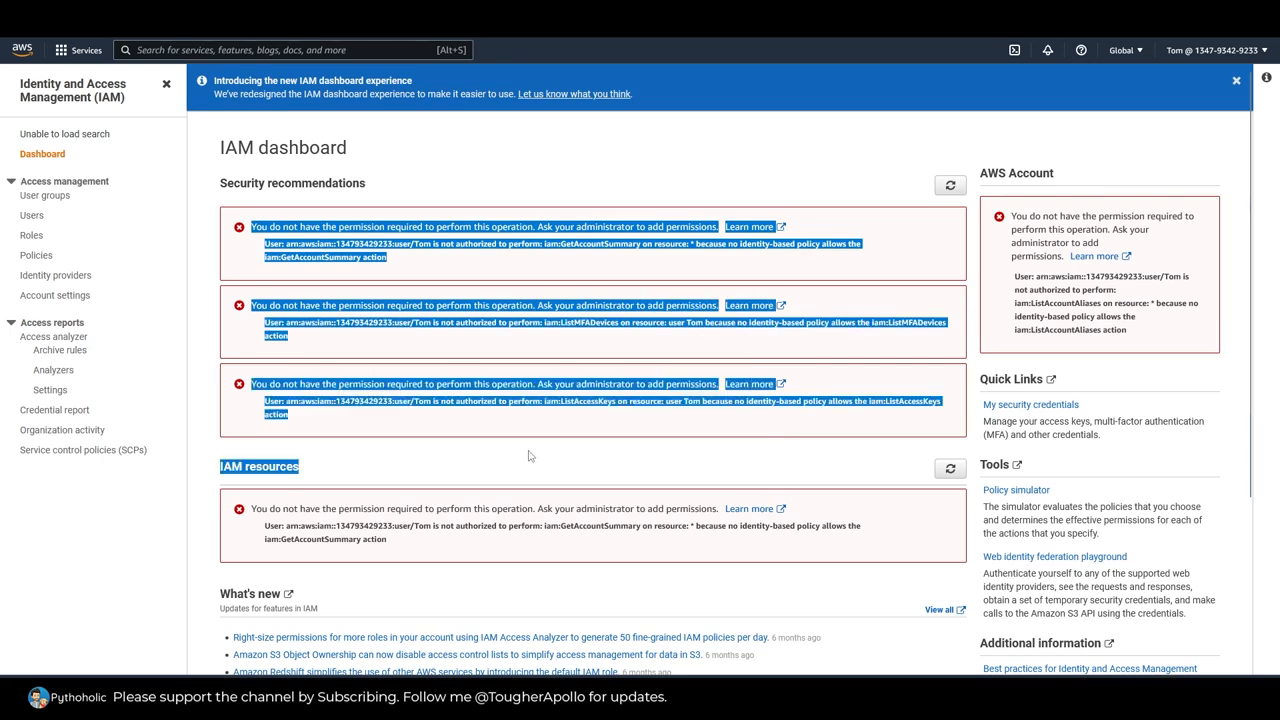
left_click(517, 443)
left_click(38, 216)
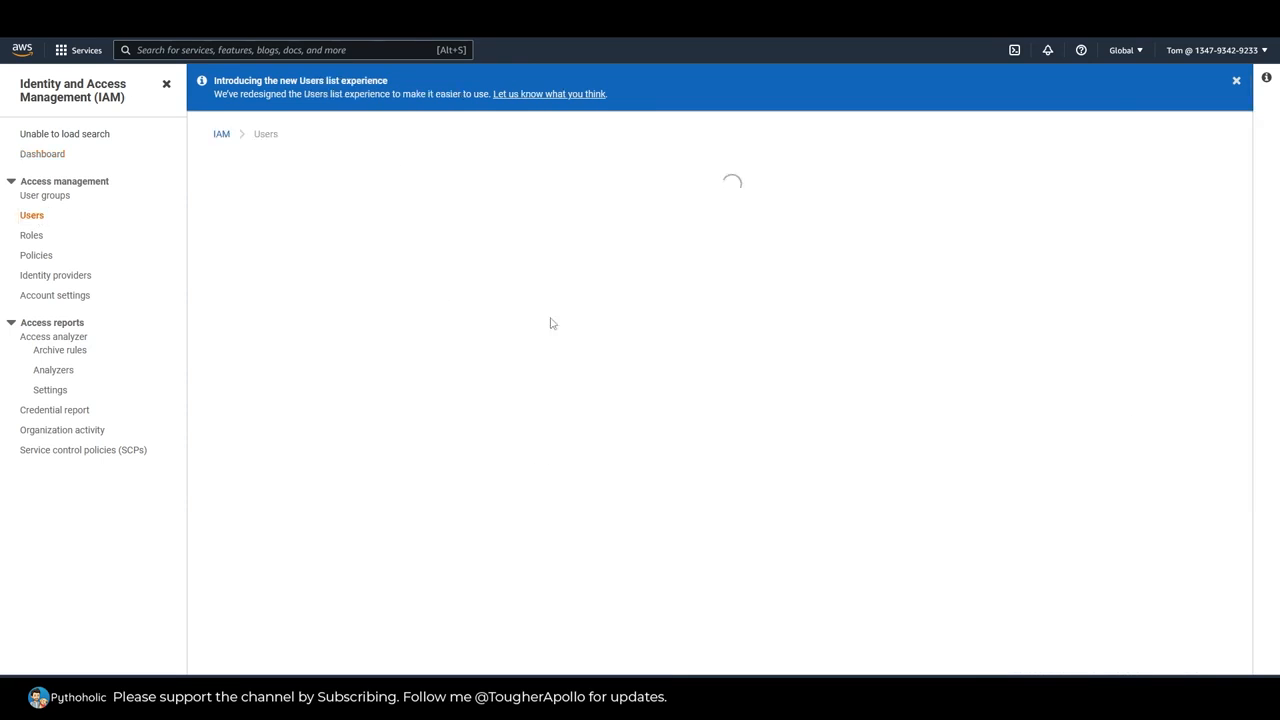
left_click(31, 235)
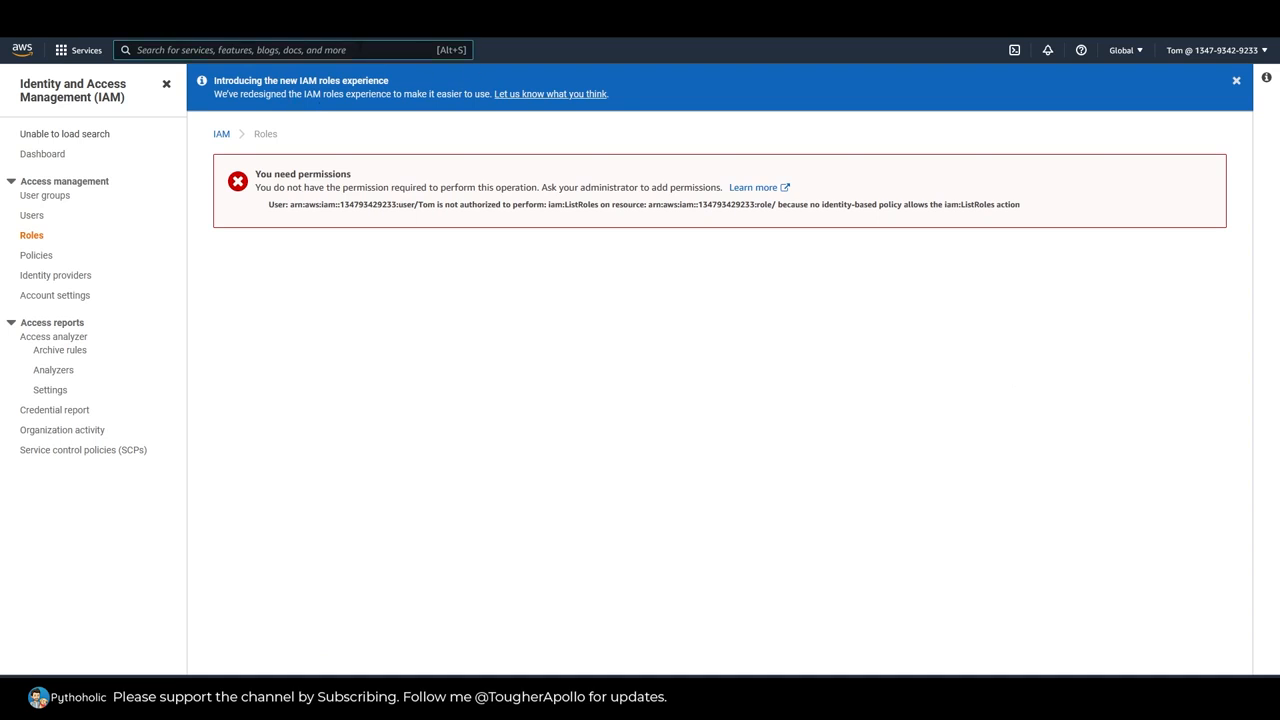
Step: Open the EC2 instances list without the running-state filter to test the newly signed-in user's access
type("EC2")
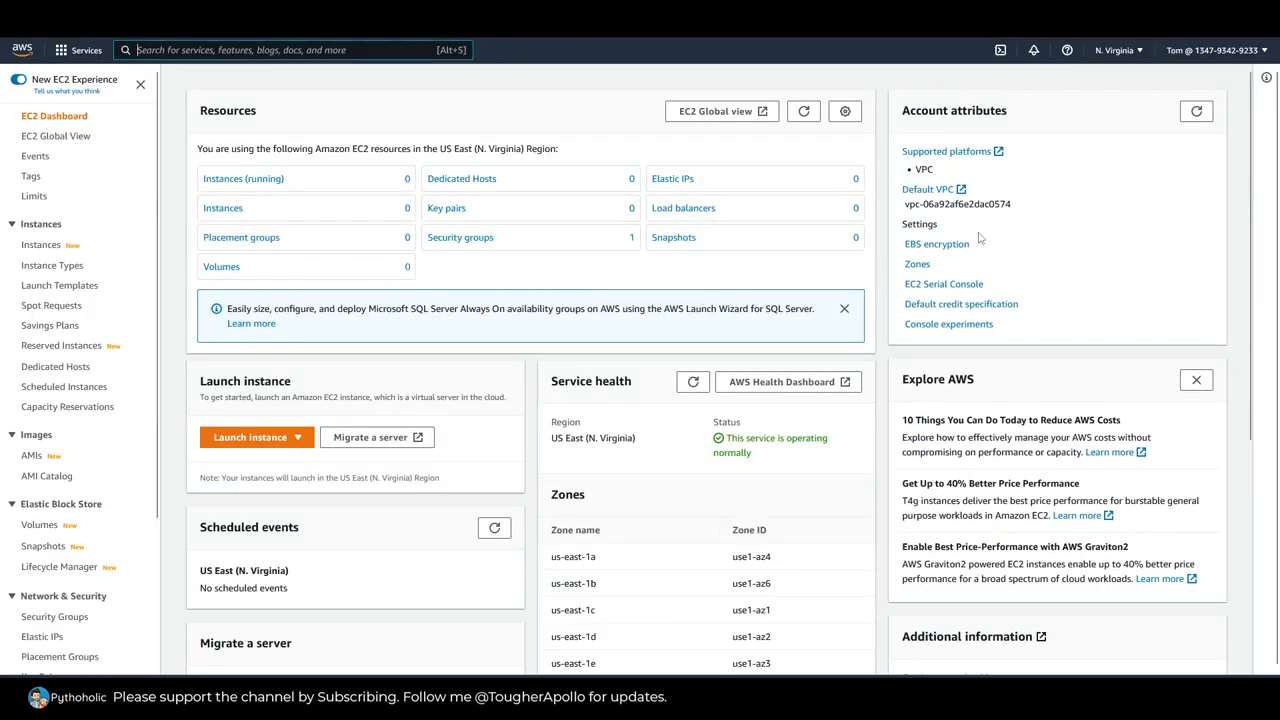
left_click(262, 181)
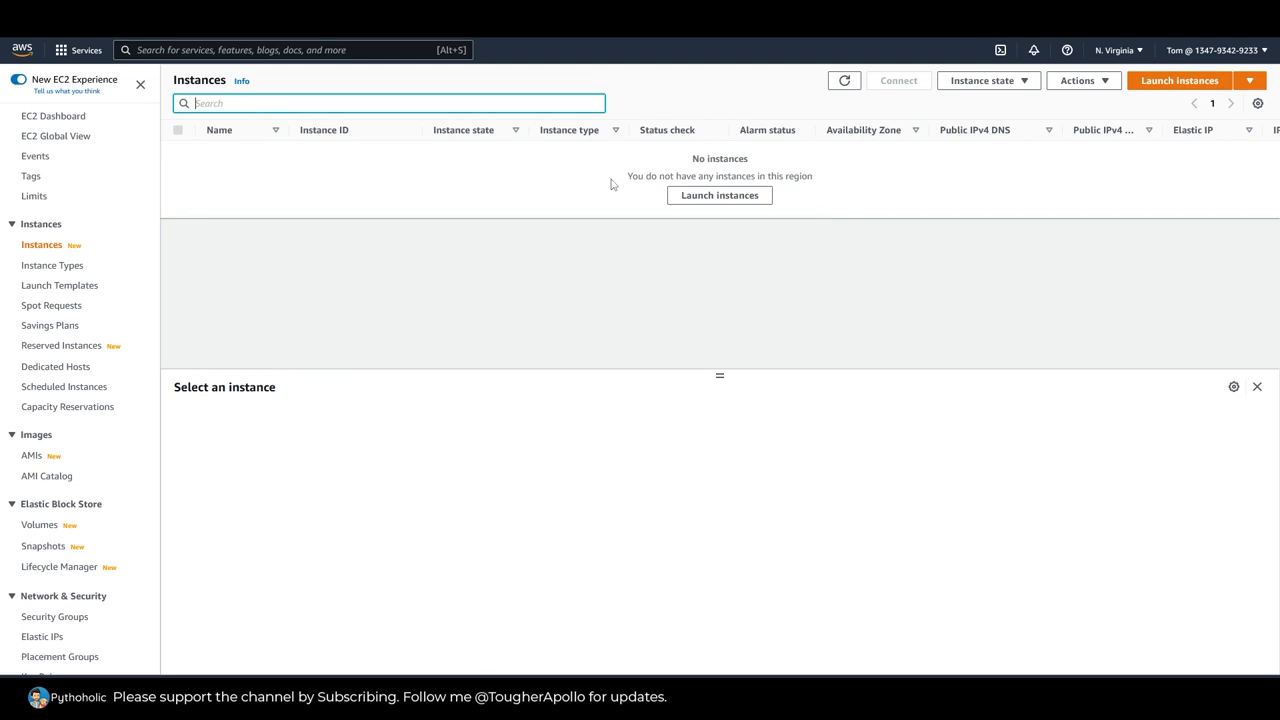
left_click_drag(624, 178, 811, 174)
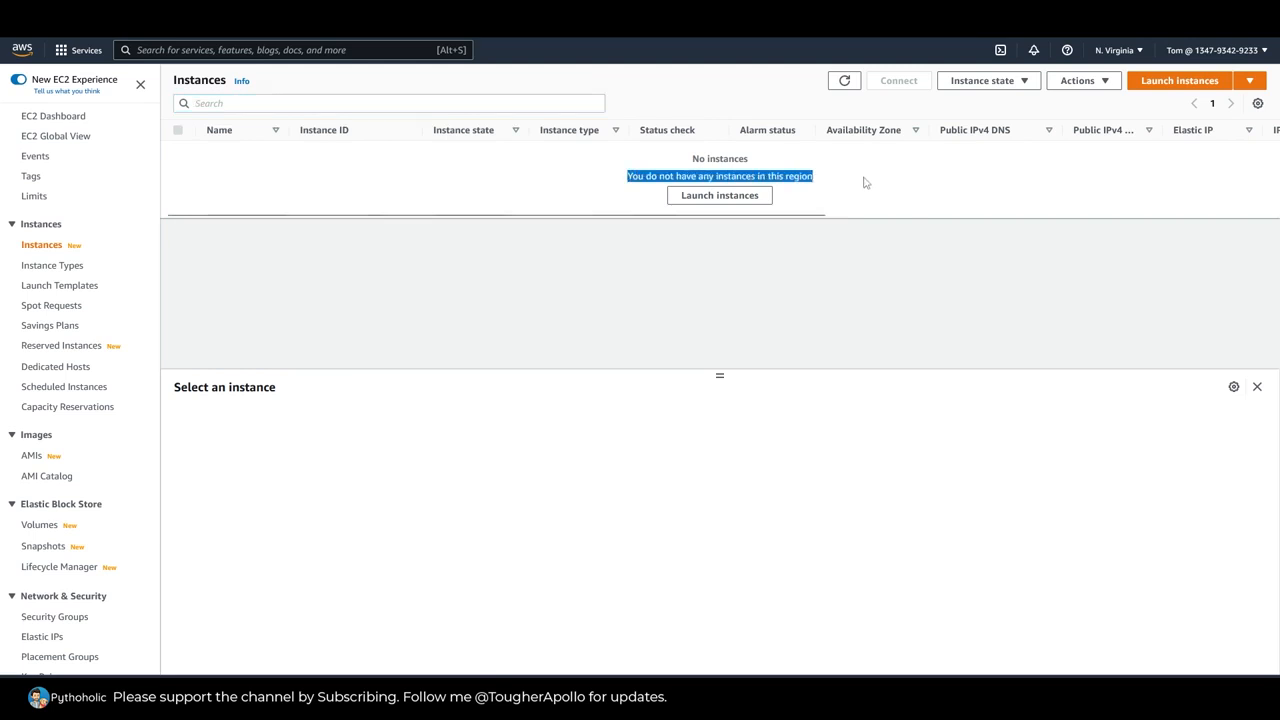
left_click(862, 183)
Step: Set the user's default Region to Asia Pacific (Mumbai) ap-south-1, save the setting and switch the console to that Region
left_click(1117, 50)
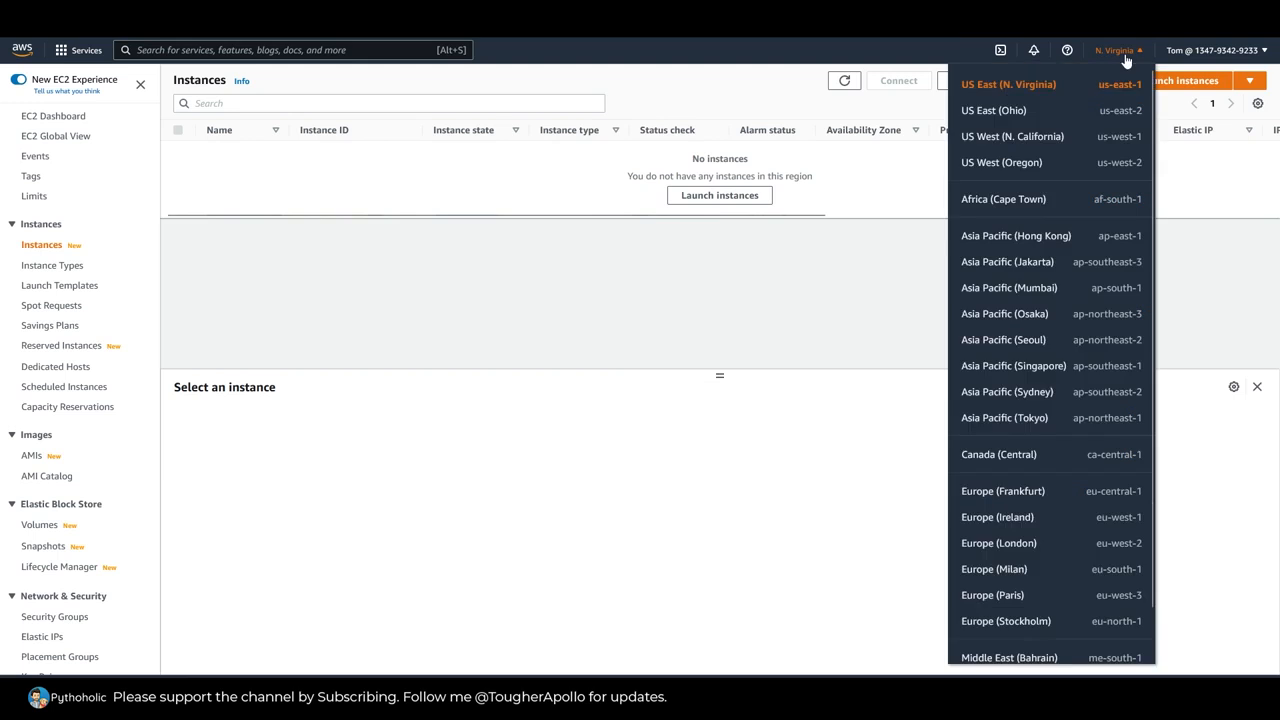
left_click(1225, 50)
left_click(1112, 274)
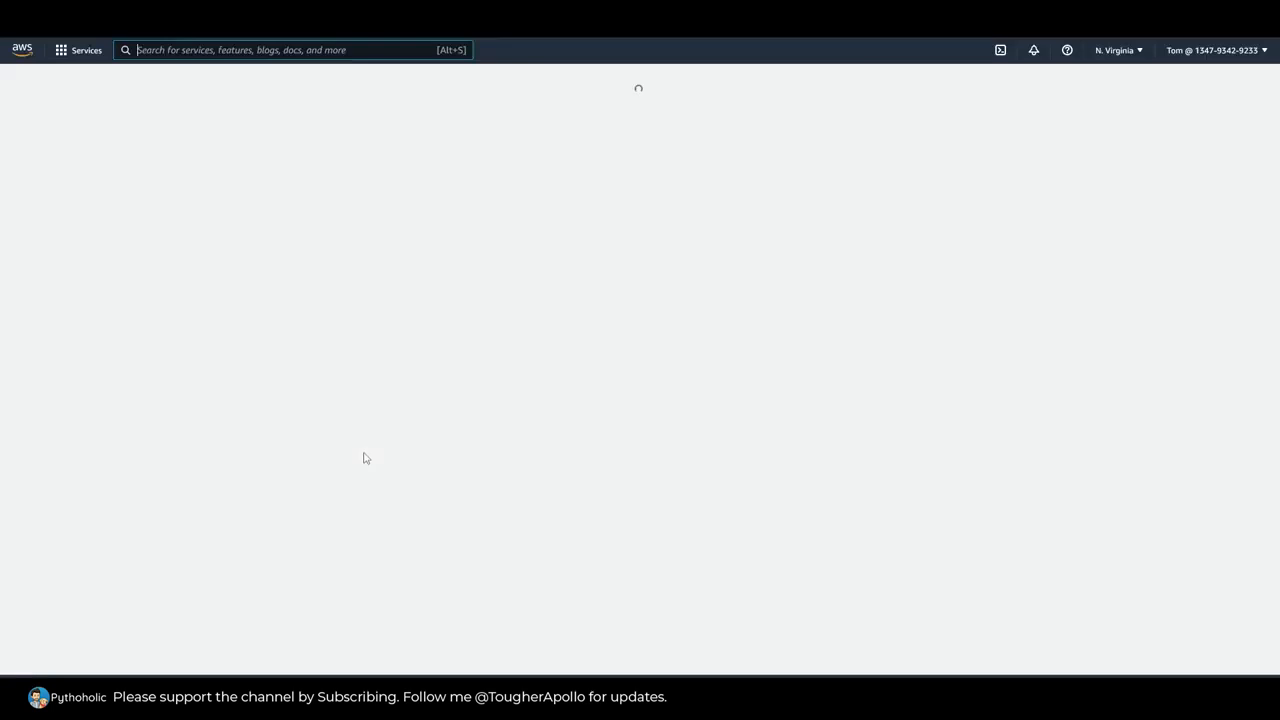
left_click(205, 385)
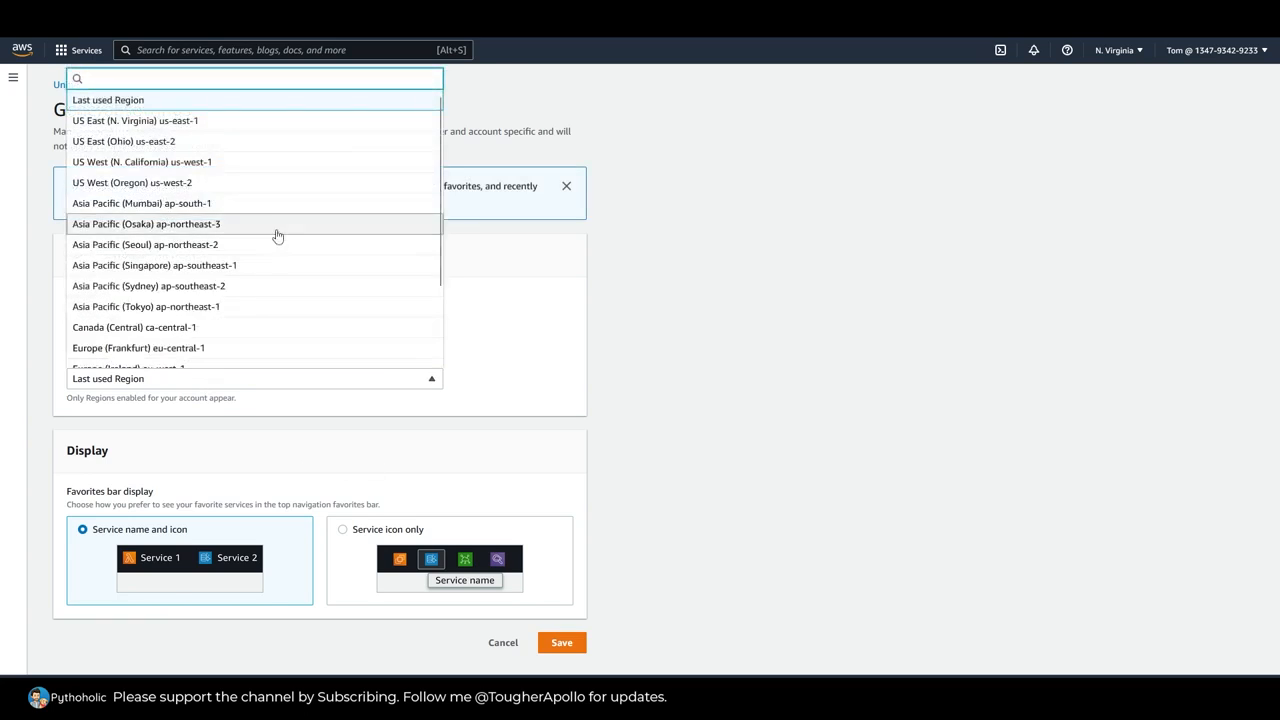
left_click(234, 205)
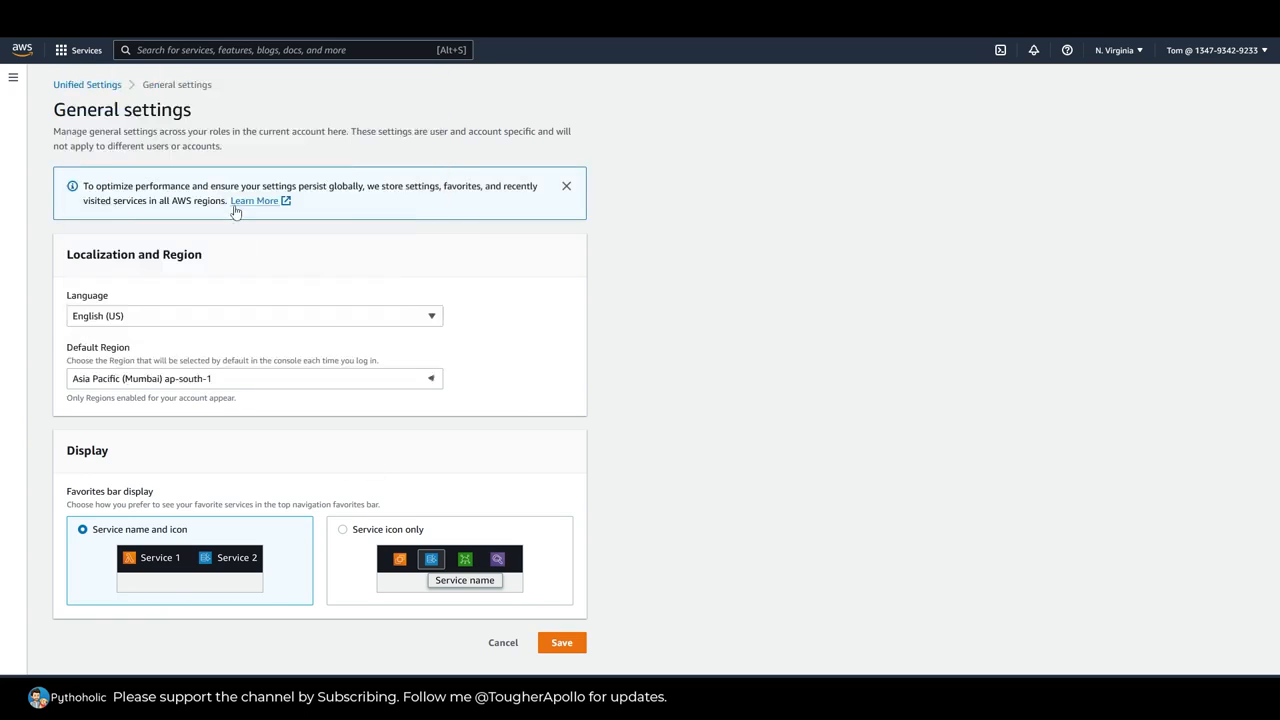
left_click(563, 643)
left_click(1183, 83)
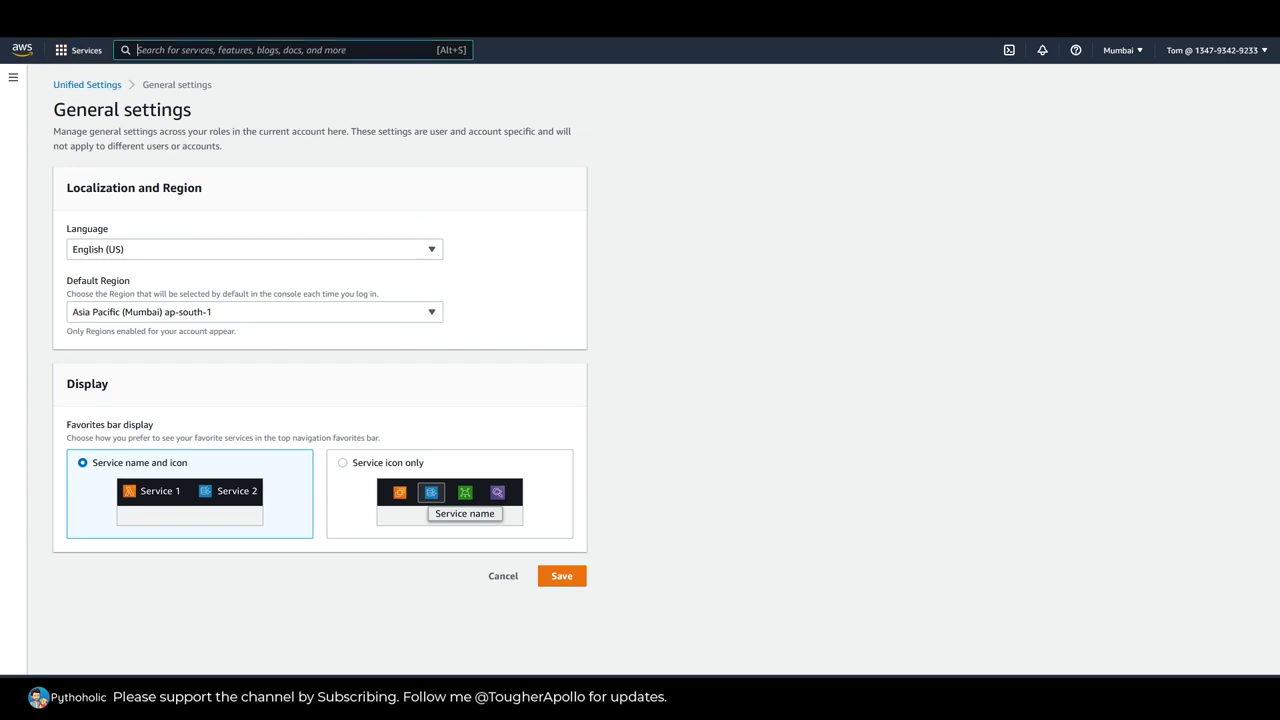
Step: Open the EC2 instances list for the Mumbai Region and remove its running-state filter
type("EC2")
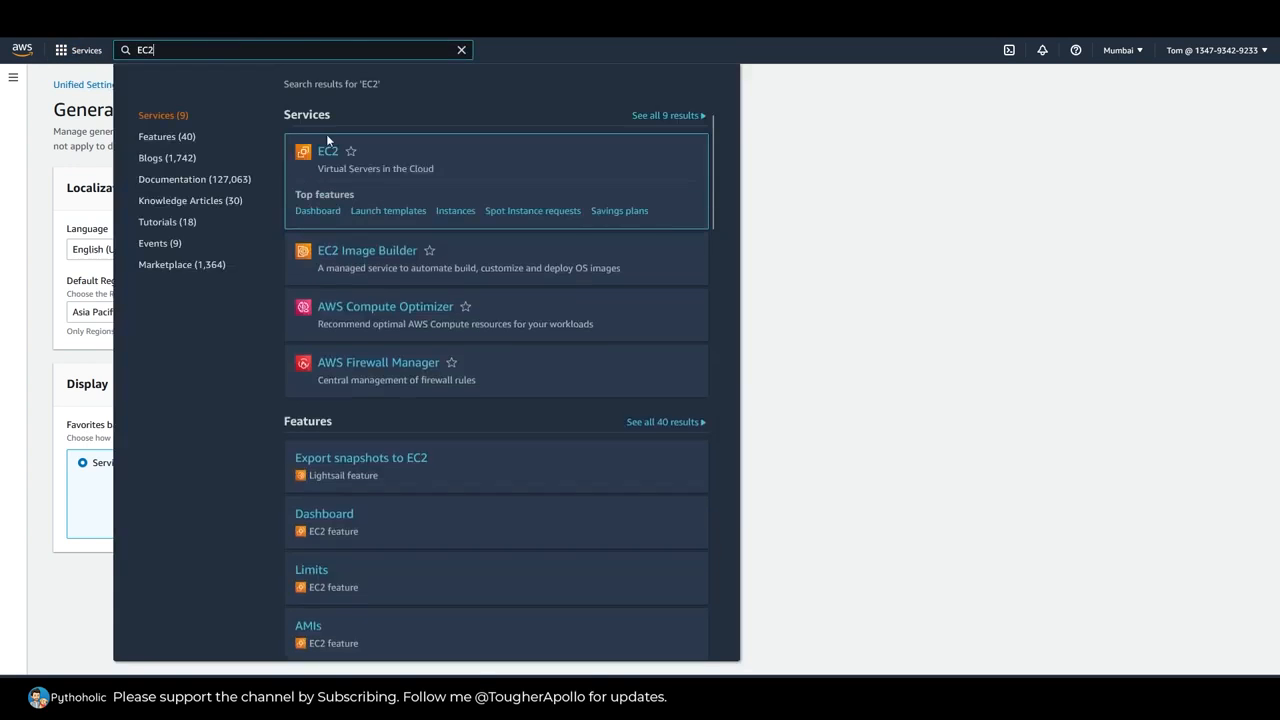
left_click(330, 145)
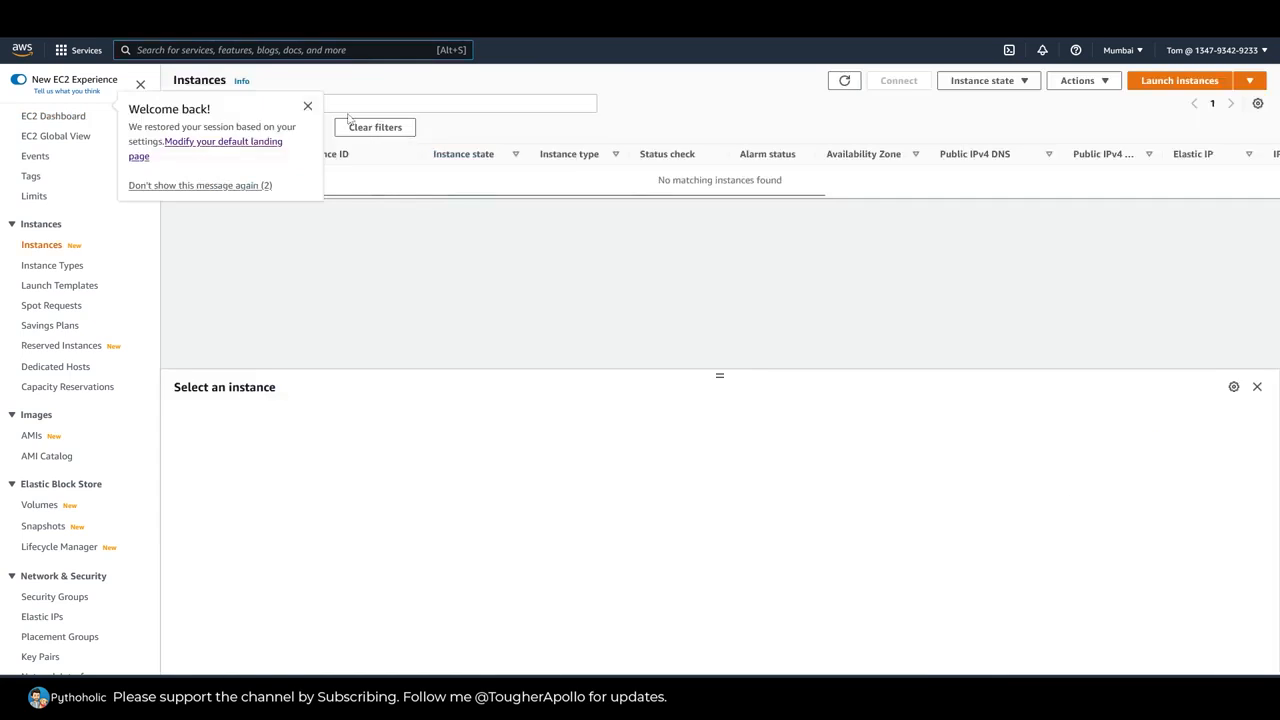
left_click(308, 106)
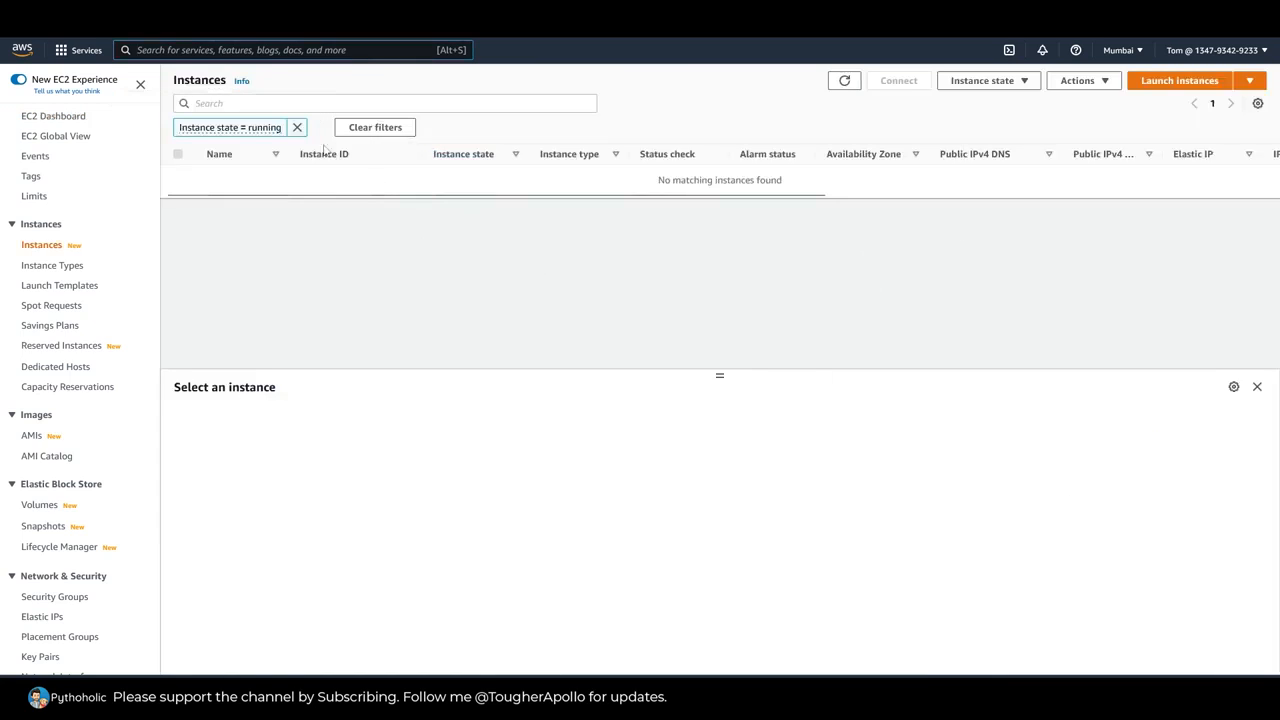
left_click(297, 127)
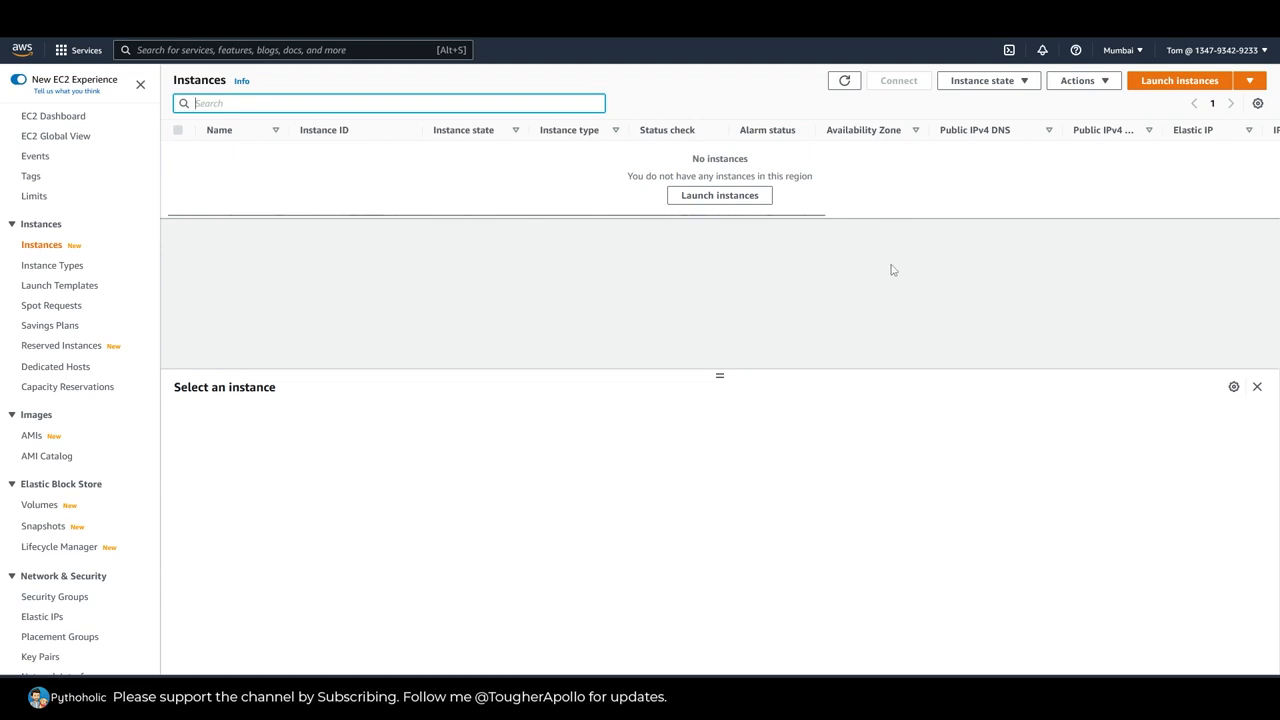
Step: Start launching a new EC2 instance and name it TomInstance-1
left_click(737, 199)
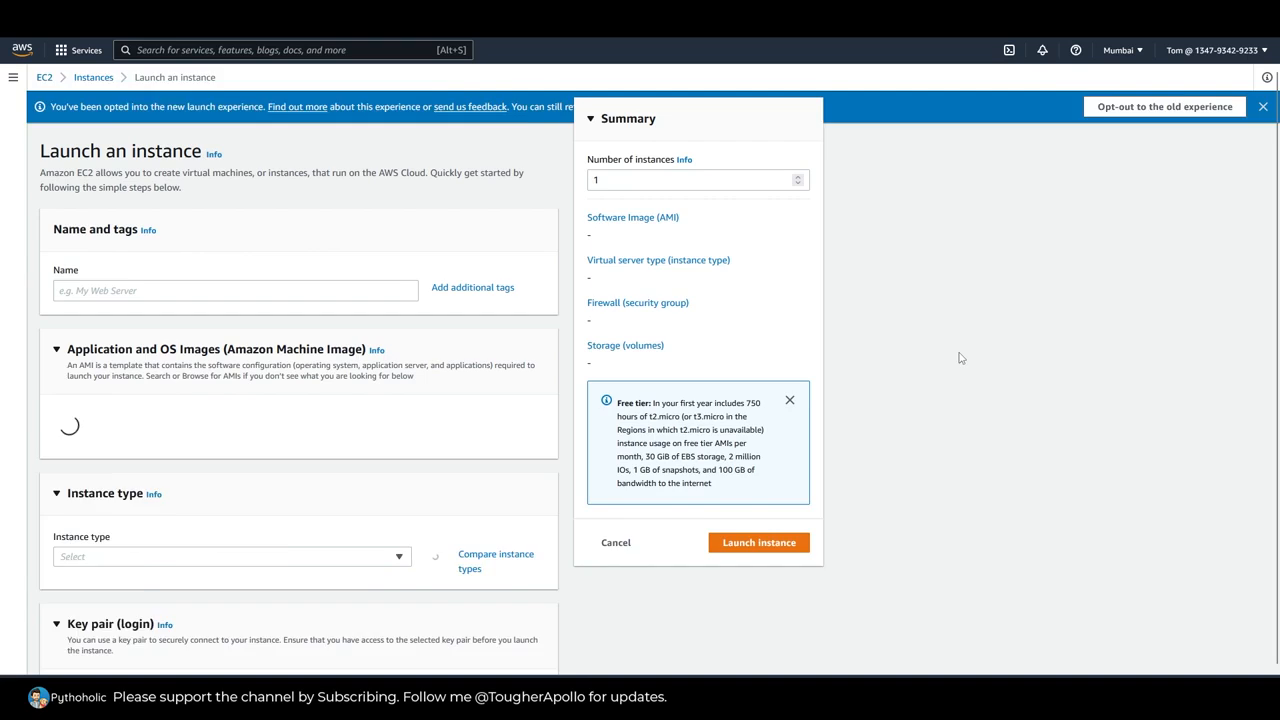
scroll(996, 340, "down", 4)
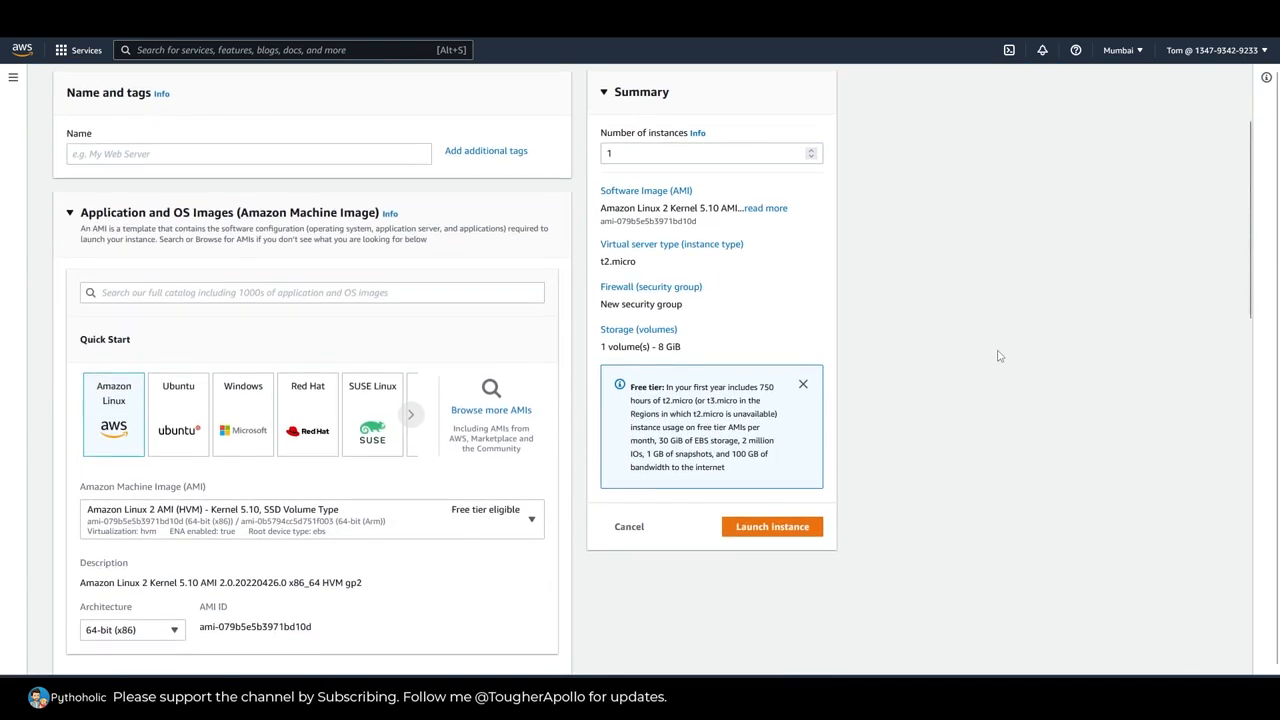
scroll(1080, 390, "up", 4)
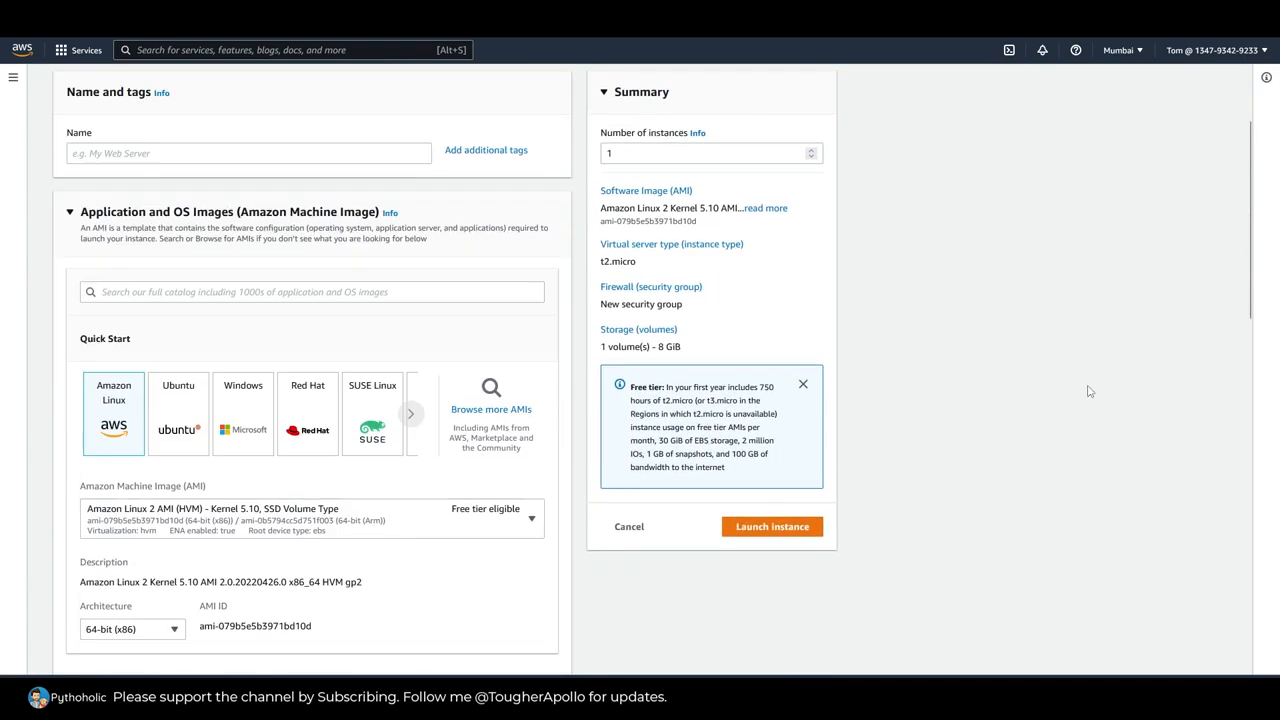
left_click(211, 302)
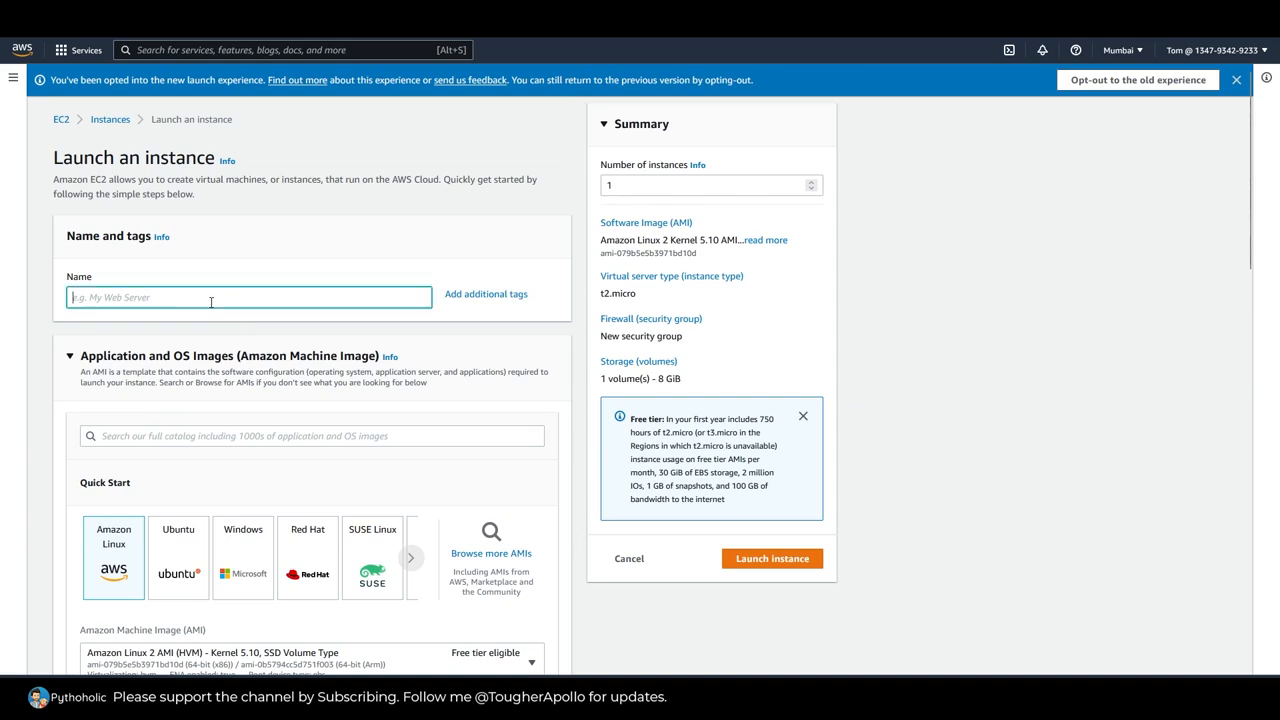
type("TomInstance-1")
left_click(965, 350)
Step: Dismiss the new launch experience notice and review the instance's key pair, network and storage settings
scroll(970, 365, "down", 1)
scroll(969, 365, "up", 1)
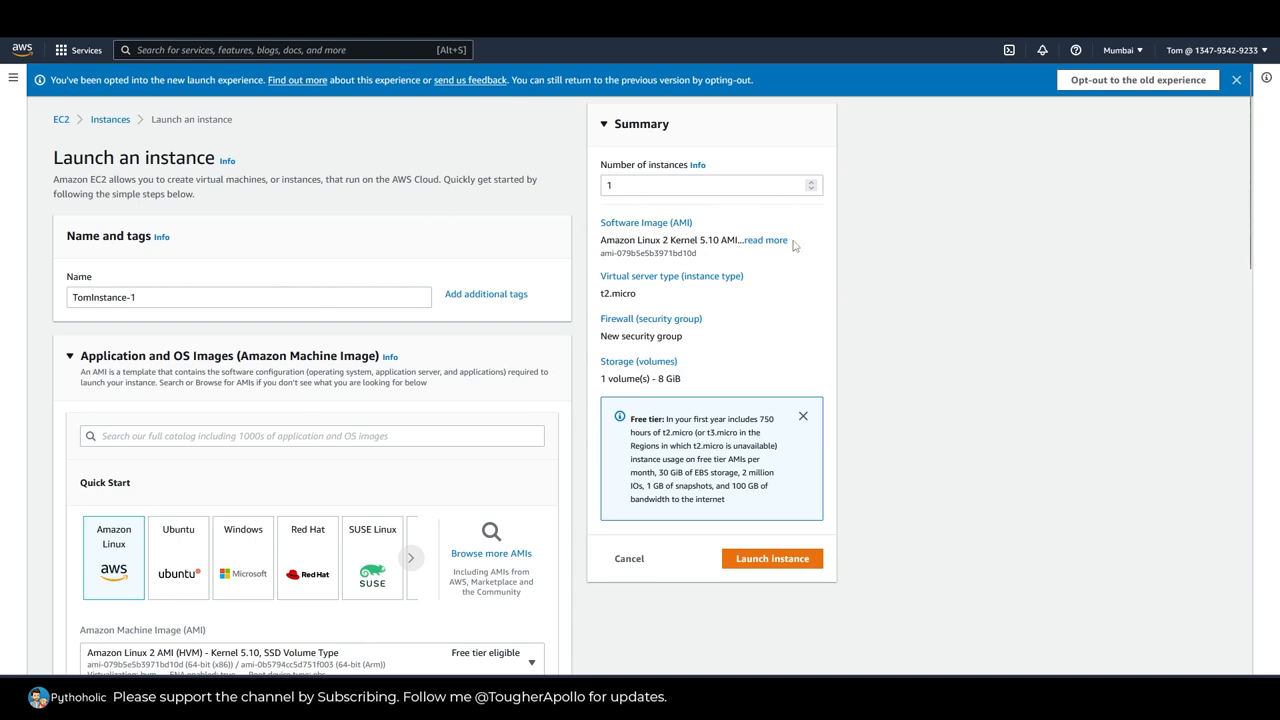
left_click(1236, 80)
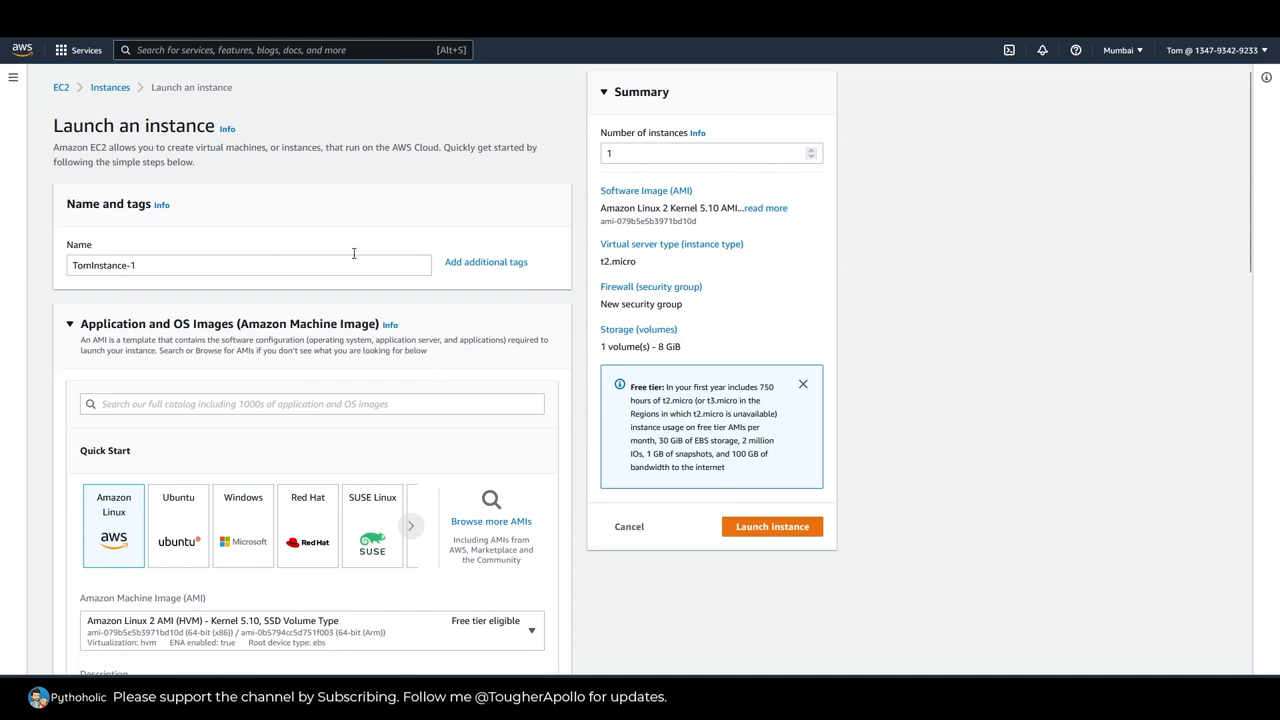
scroll(1071, 360, "down", 6)
scroll(1071, 365, "down", 4)
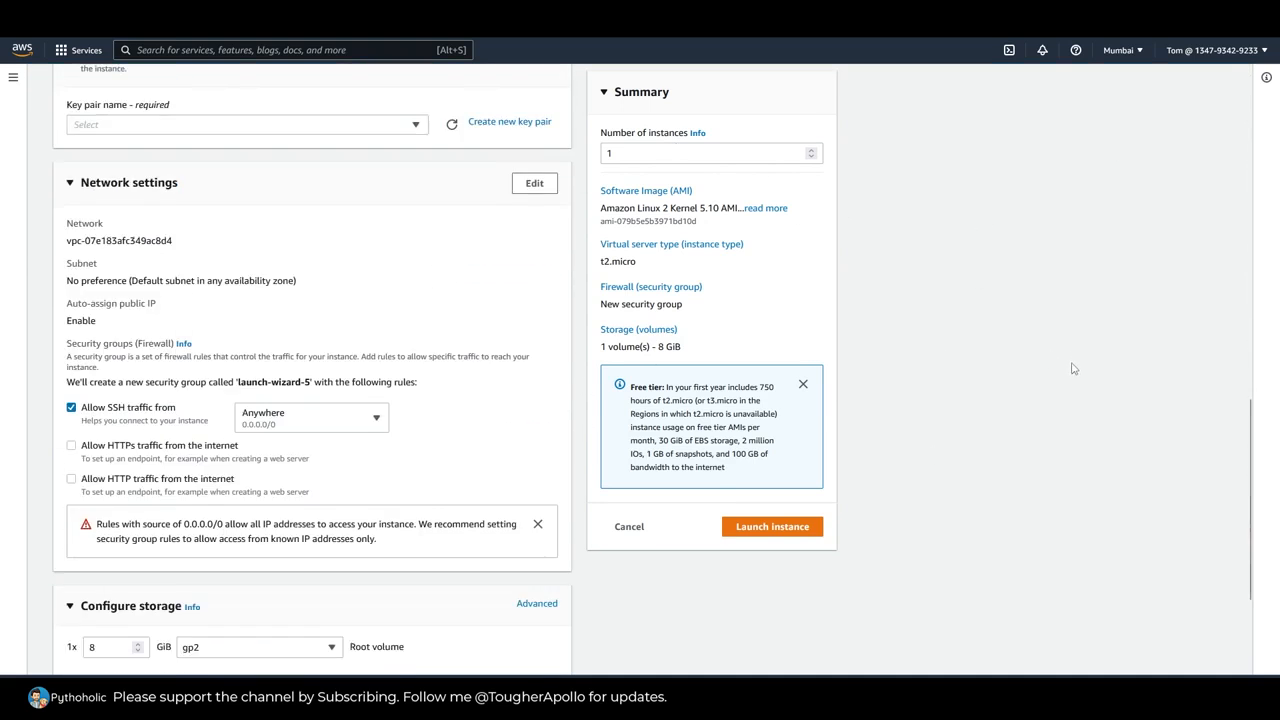
scroll(1071, 369, "up", 9)
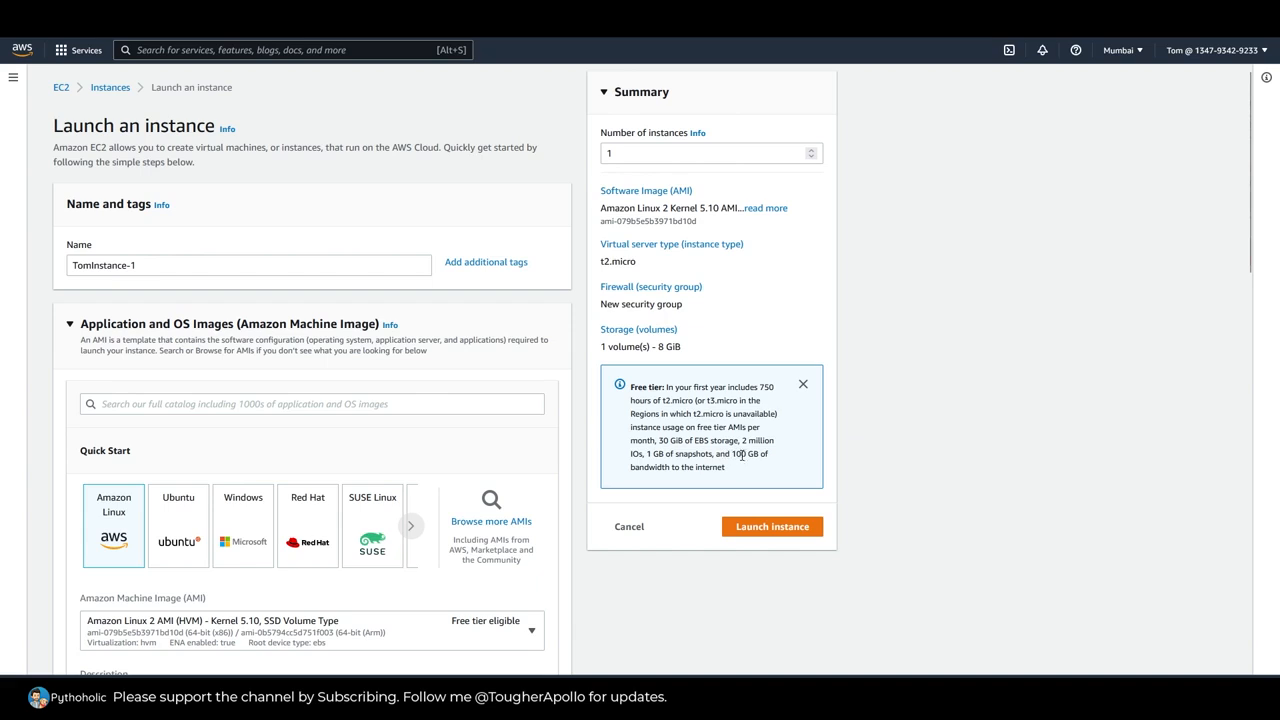
Step: Dismiss the free tier notice and select the Amazon Linux 2 AMI (HVM) - Kernel 5.10, SSD Volume Type image
left_click(803, 385)
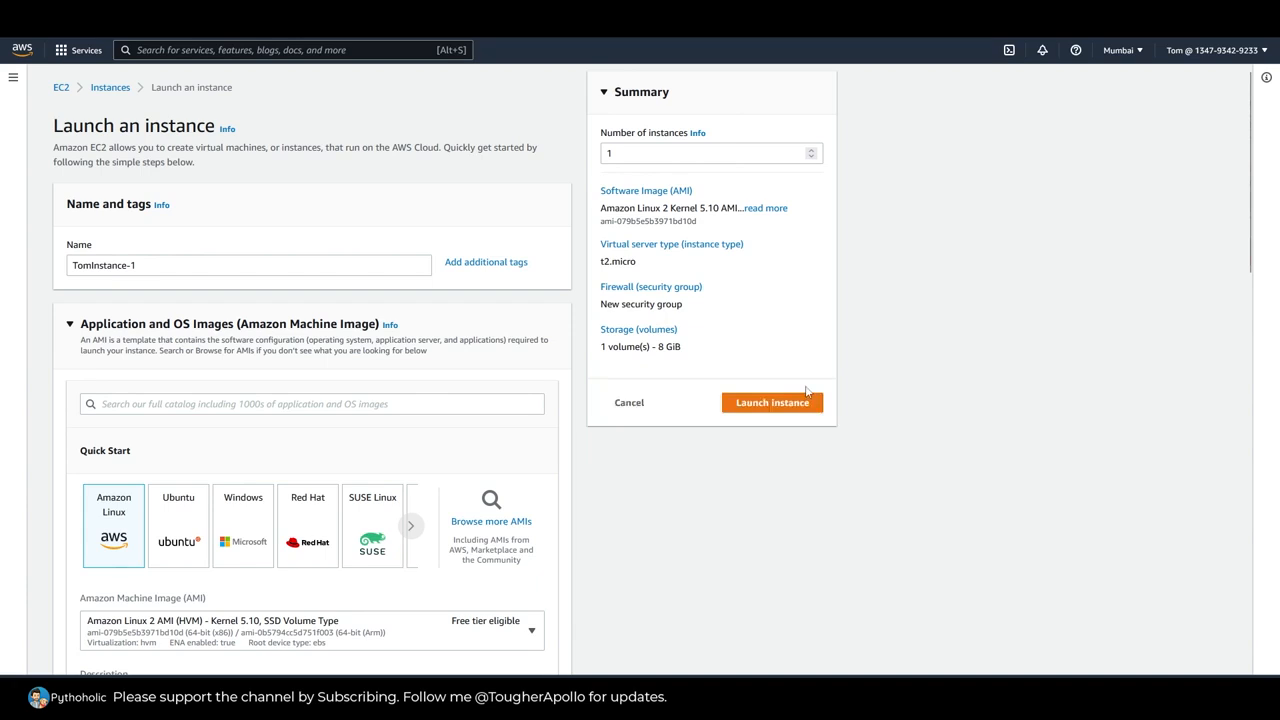
scroll(250, 420, "down", 2)
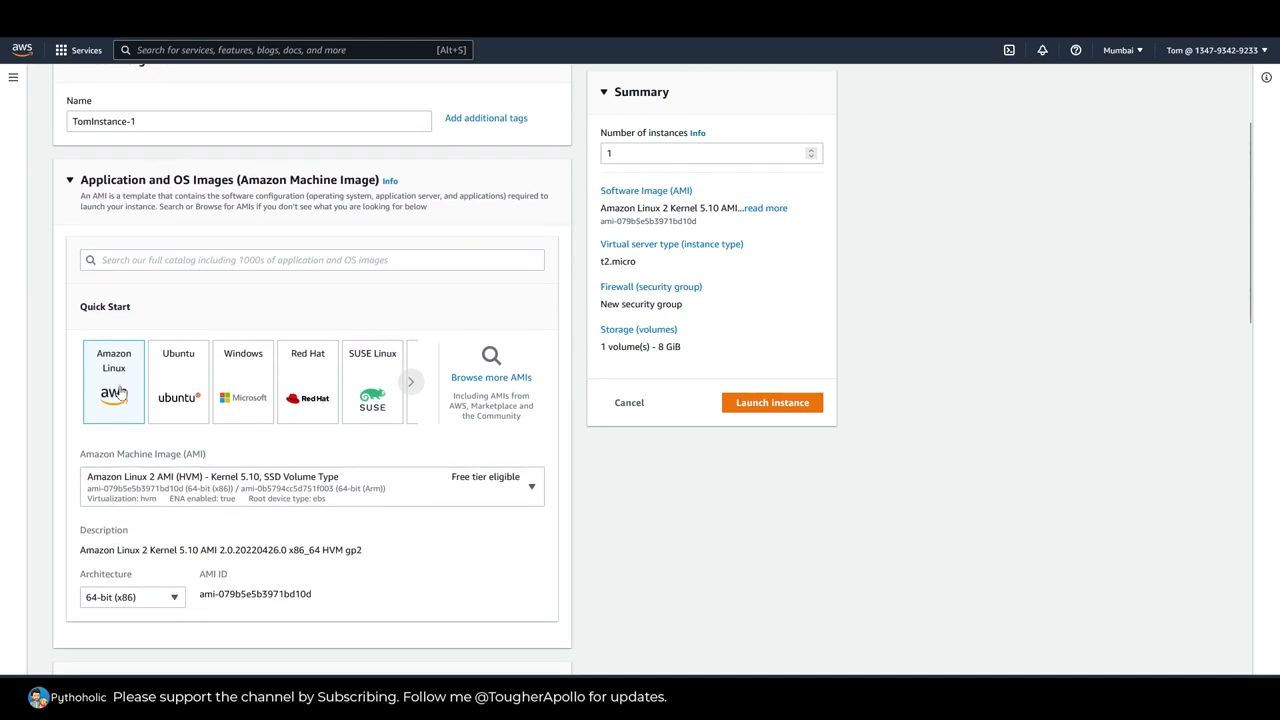
scroll(661, 429, "down", 2)
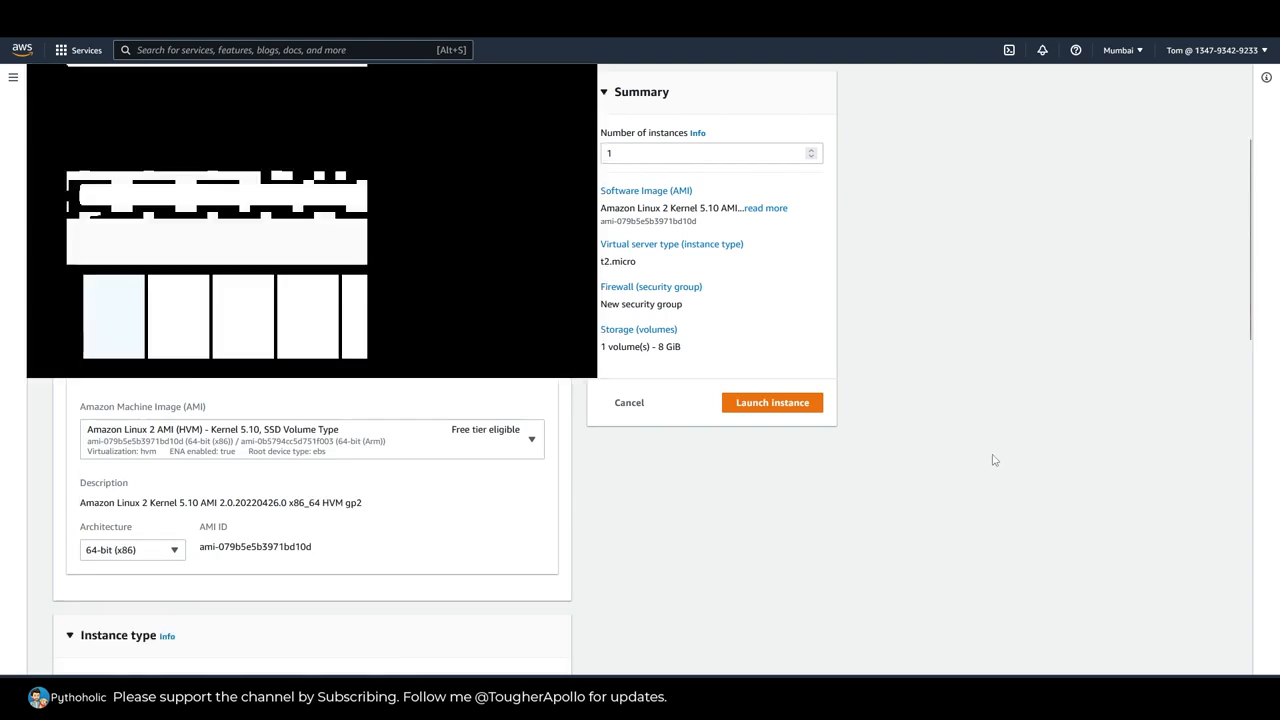
left_click(288, 349)
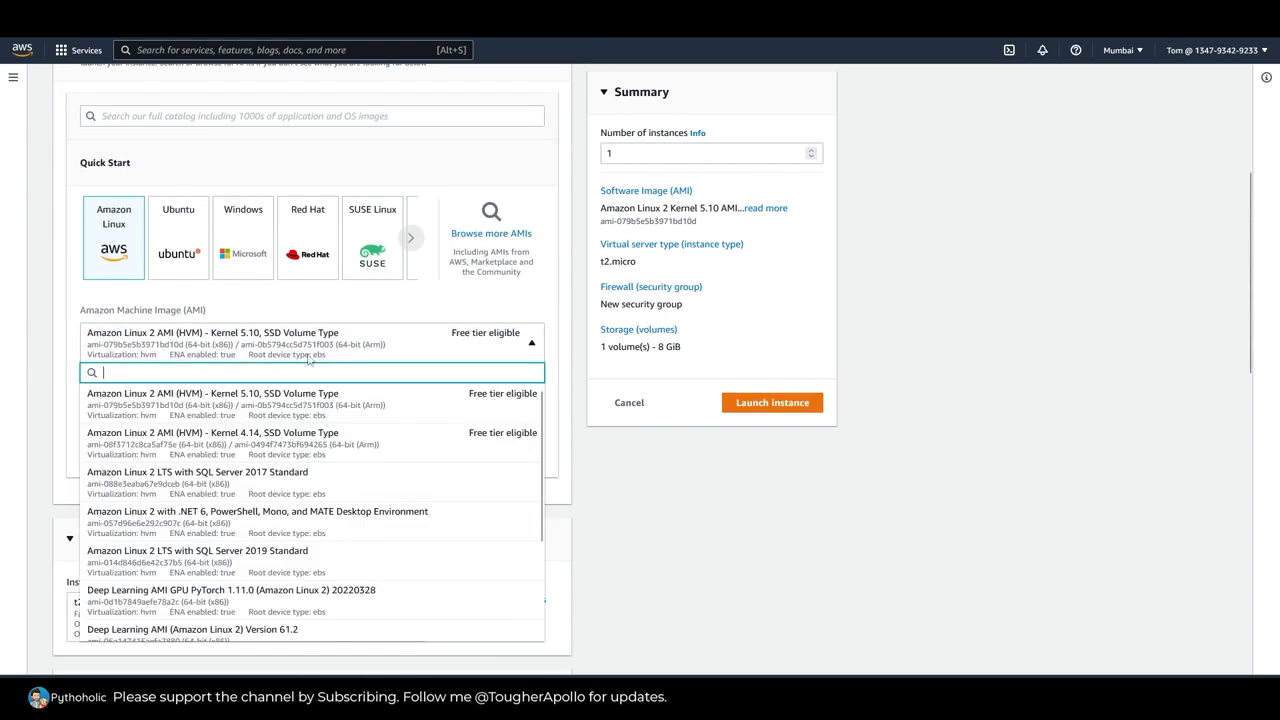
left_click(318, 413)
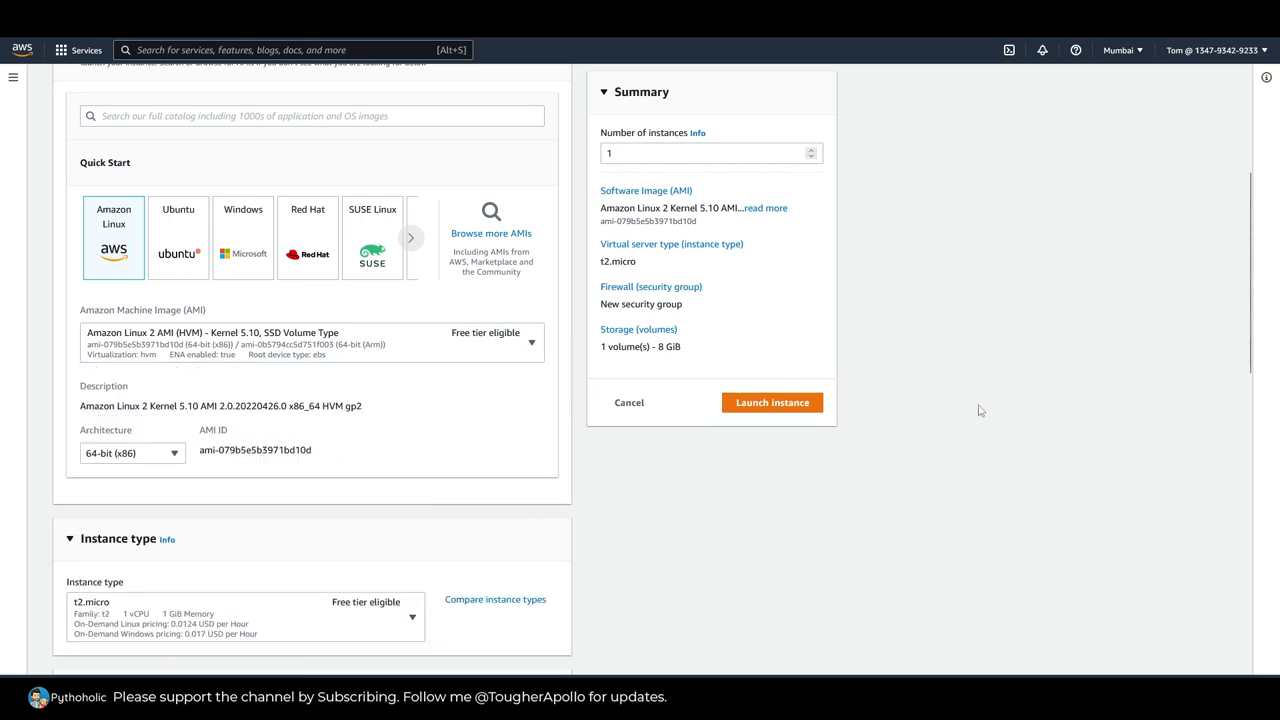
Step: Choose the 64-bit (x86) architecture and the t2.micro instance type
scroll(466, 400, "down", 3)
scroll(157, 334, "up", 1)
left_click(160, 314)
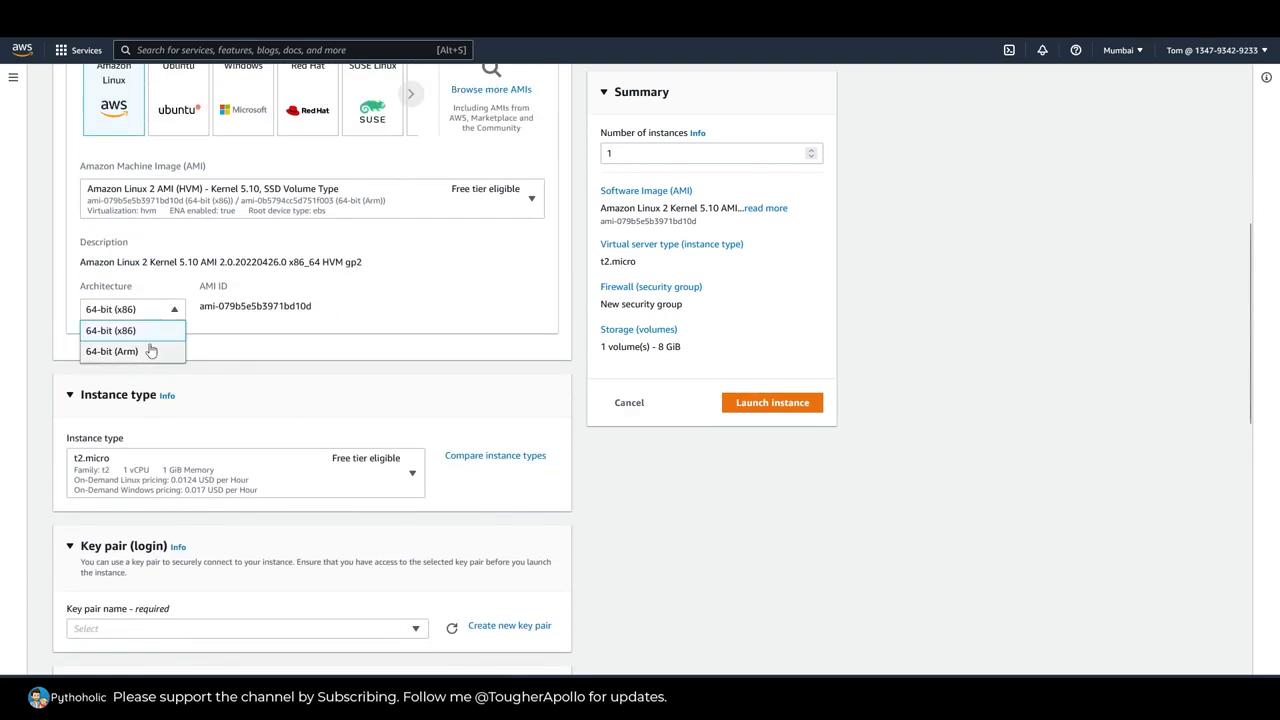
left_click(149, 338)
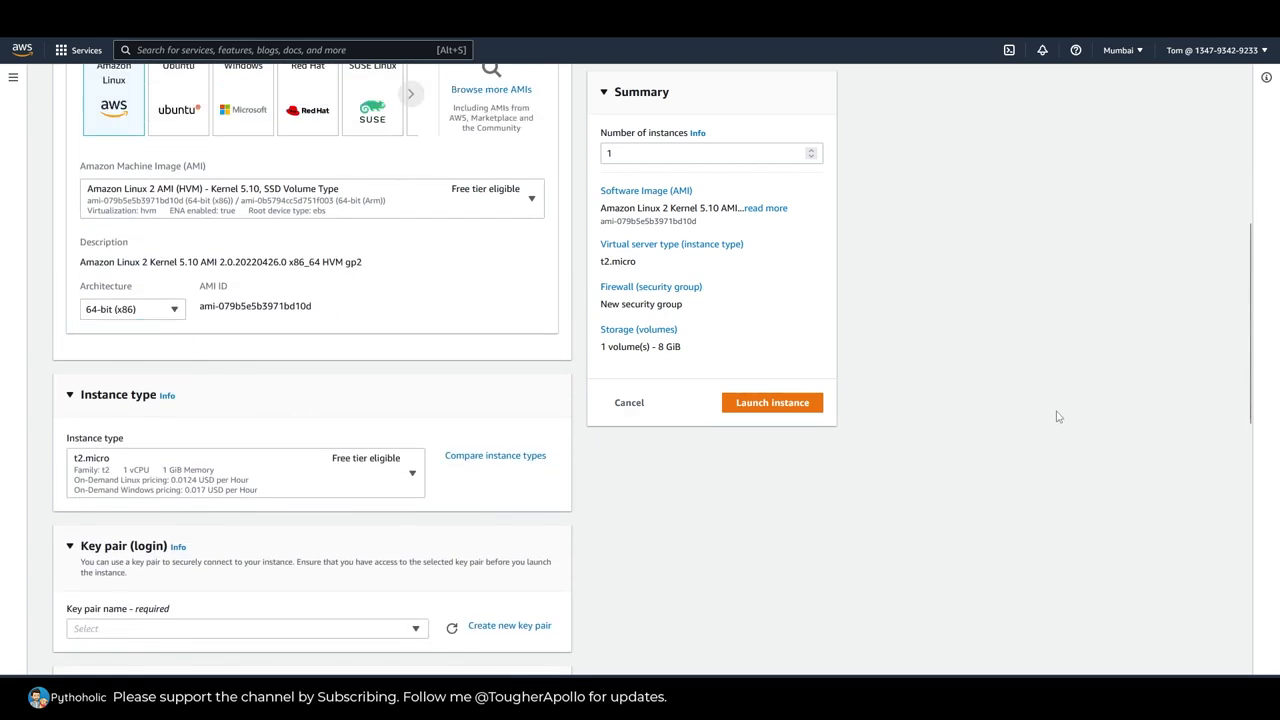
scroll(840, 468, "down", 2)
left_click(313, 341)
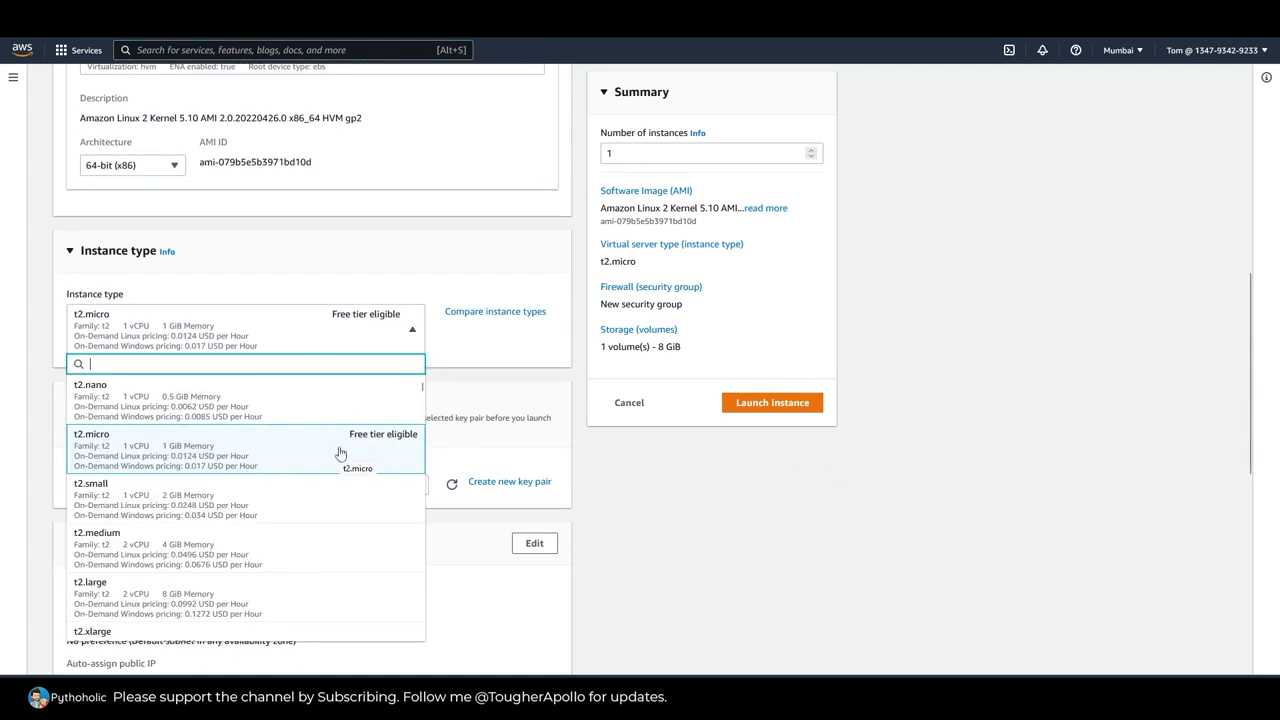
left_click(340, 453)
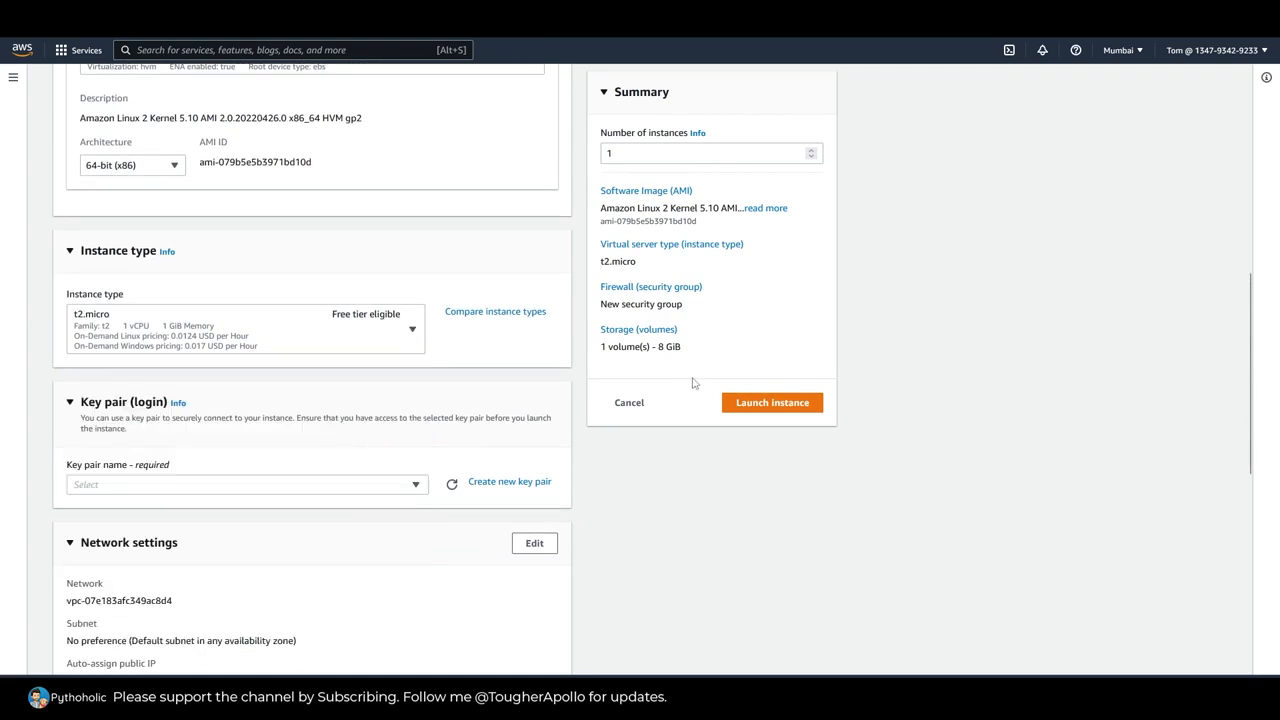
Step: Look through the instance types comparison and return to the launch form without changing the type
left_click(498, 314)
scroll(600, 480, "down", 3)
scroll(603, 480, "up", 3)
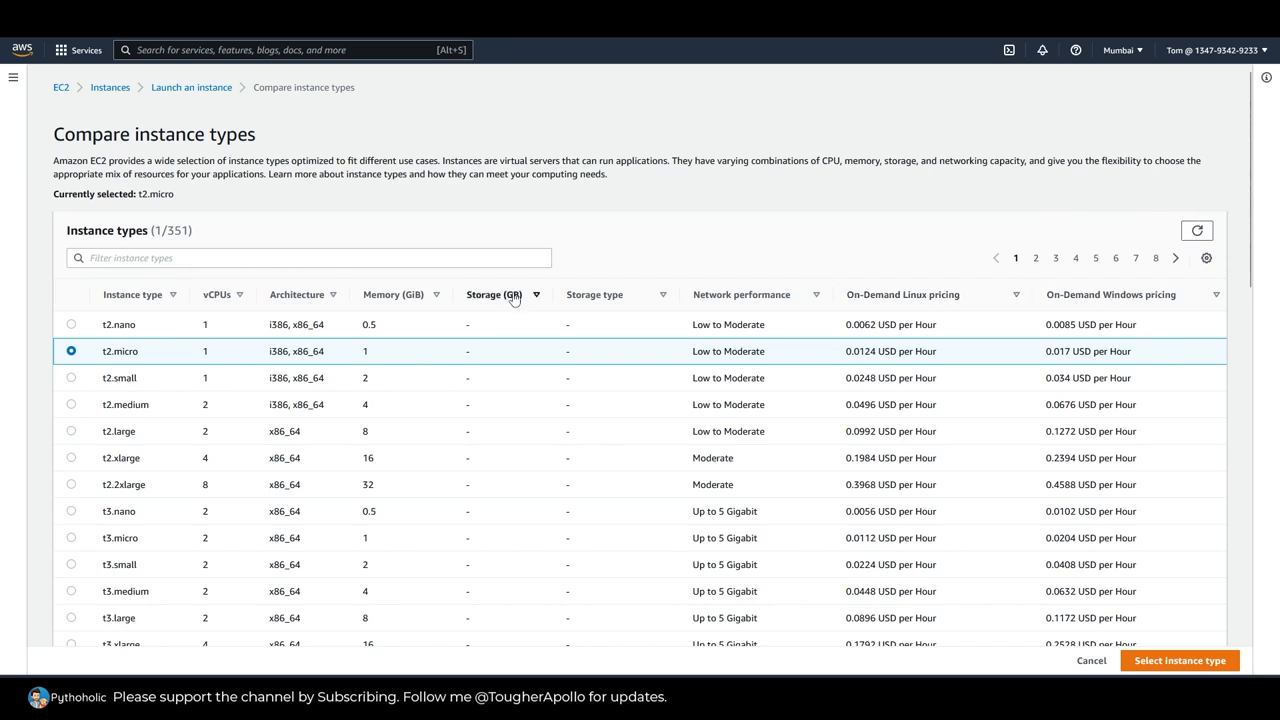
left_click(1091, 661)
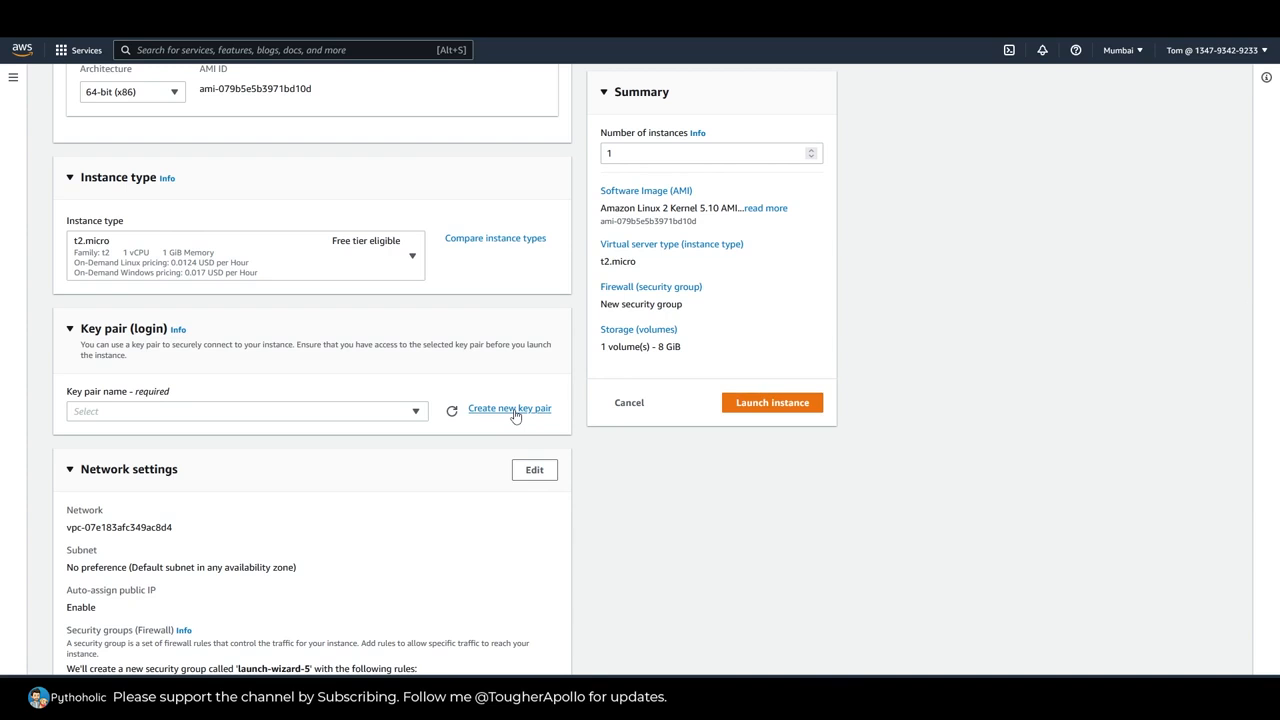
Step: Create a new RSA key pair named TomKey in .pem format for the instance
left_click(470, 408)
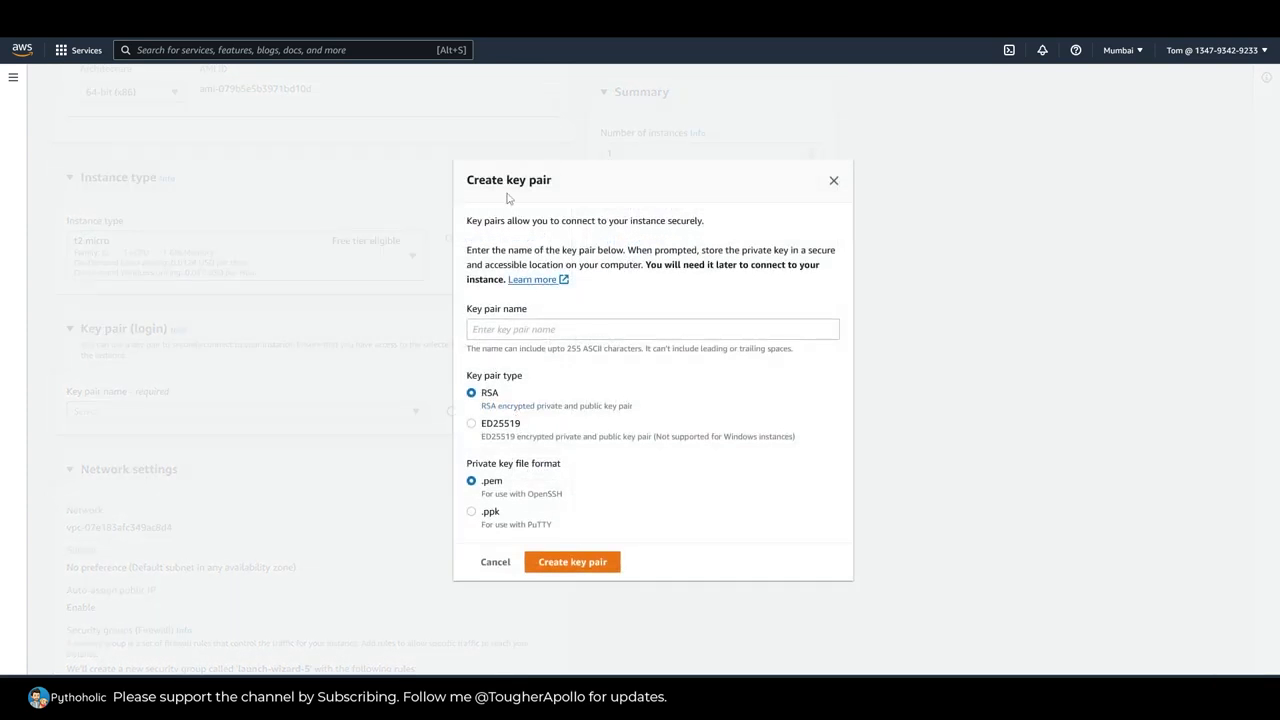
left_click_drag(466, 221, 706, 226)
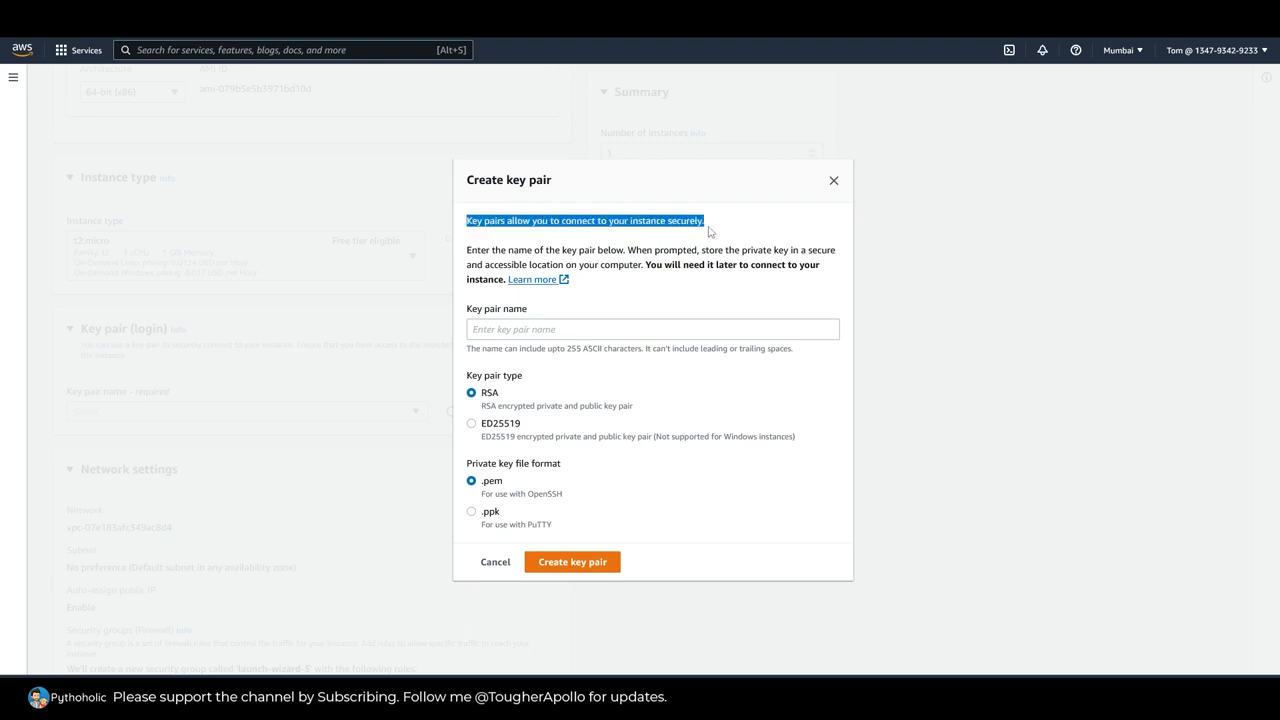
left_click(590, 333)
type("TomKey")
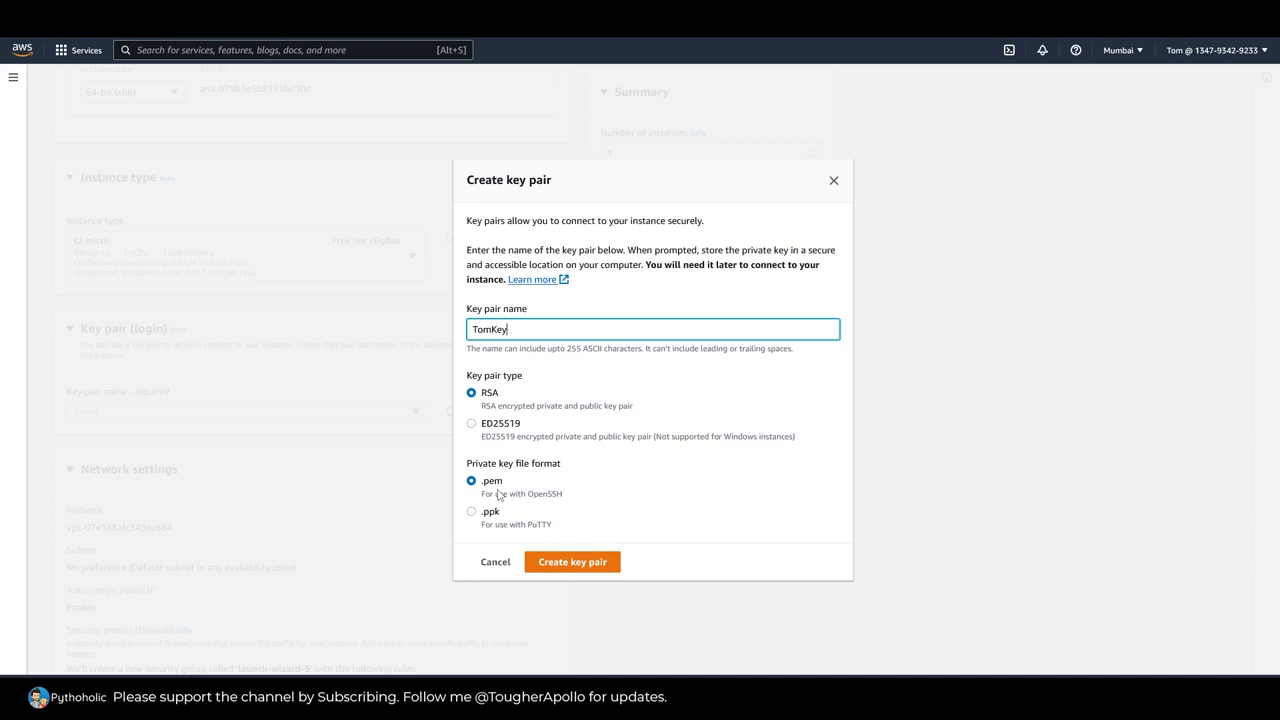
left_click(587, 564)
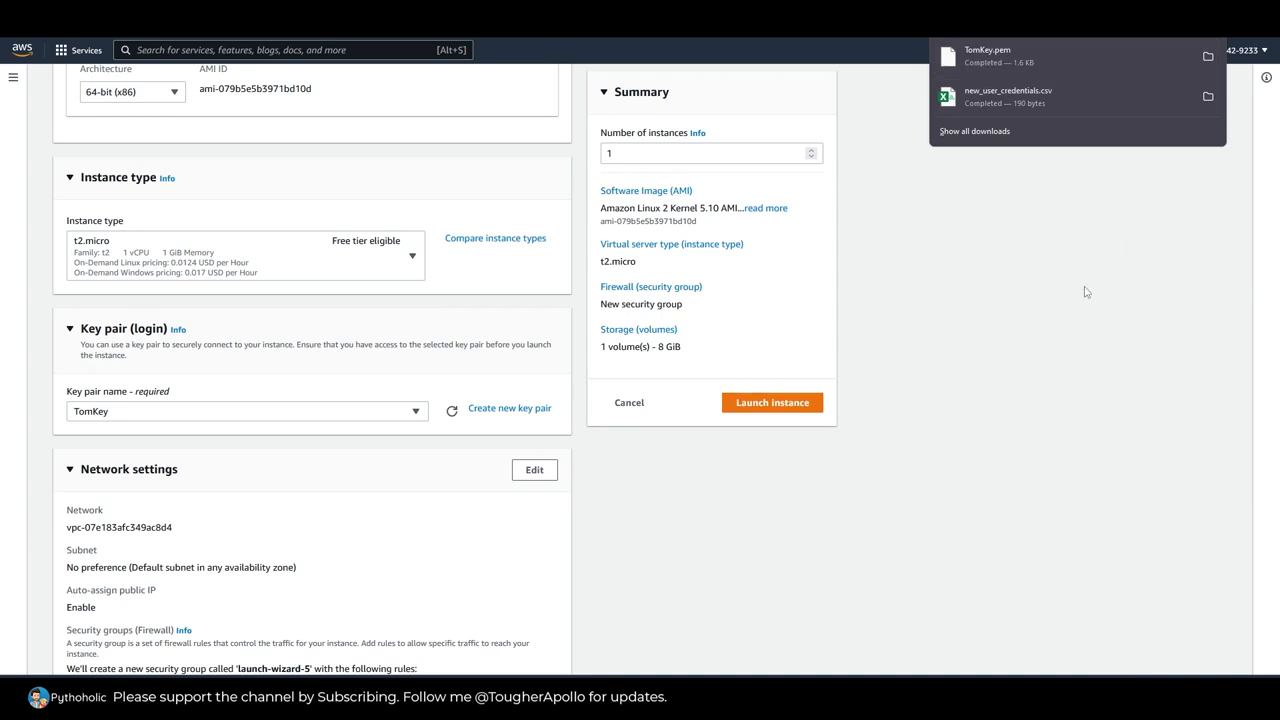
Step: Examine the instance's network settings, including the VPC, subnet and auto-assign public IP entries
scroll(929, 423, "down", 2)
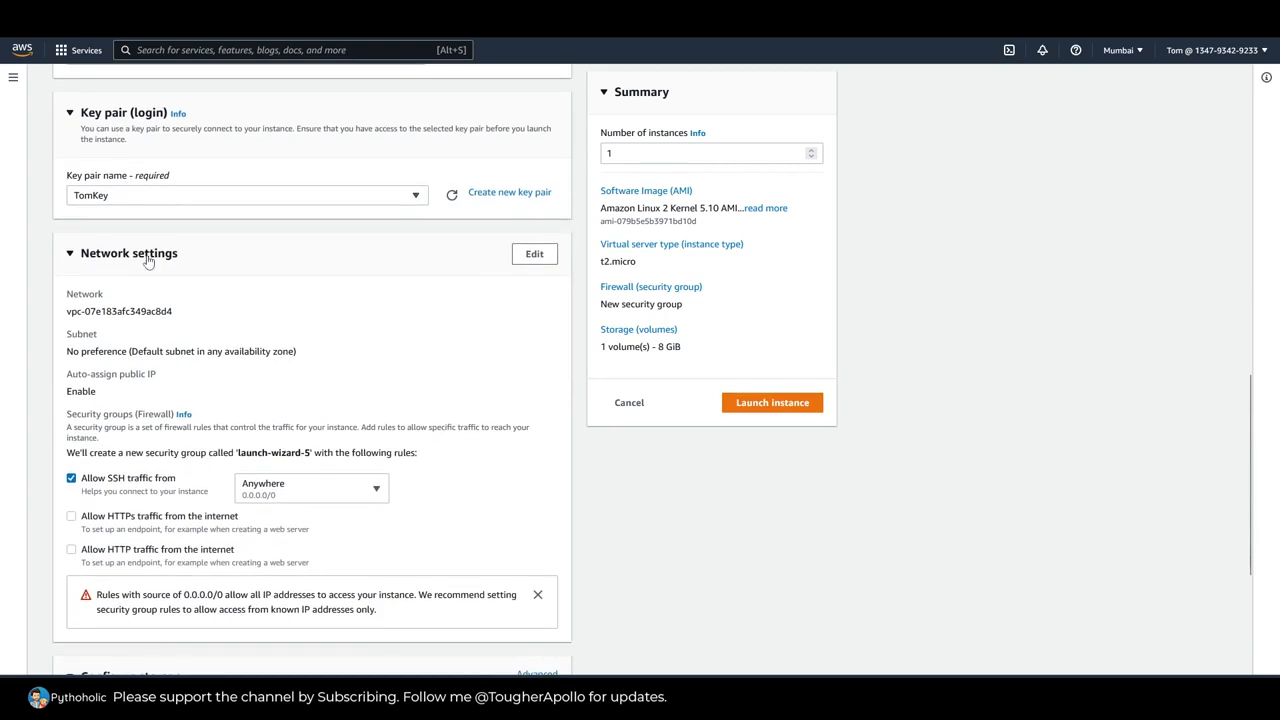
scroll(260, 320, "down", 1)
left_click_drag(68, 238, 197, 250)
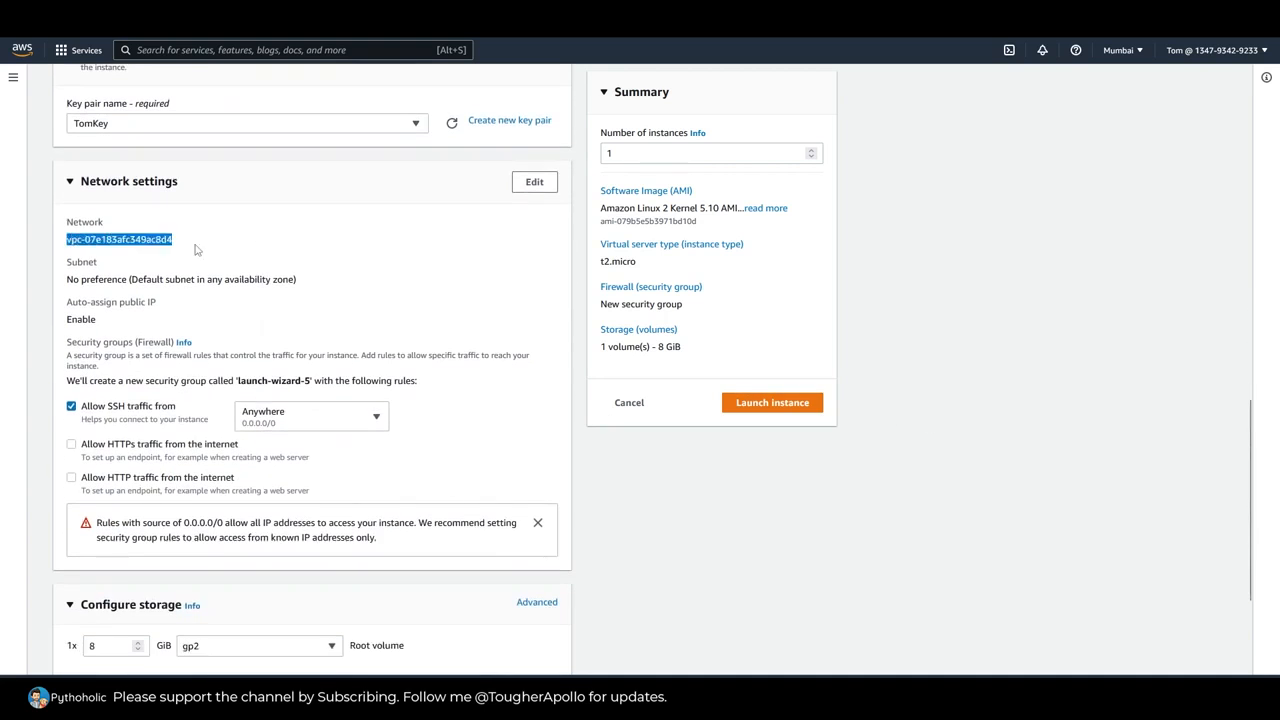
left_click_drag(72, 279, 313, 294)
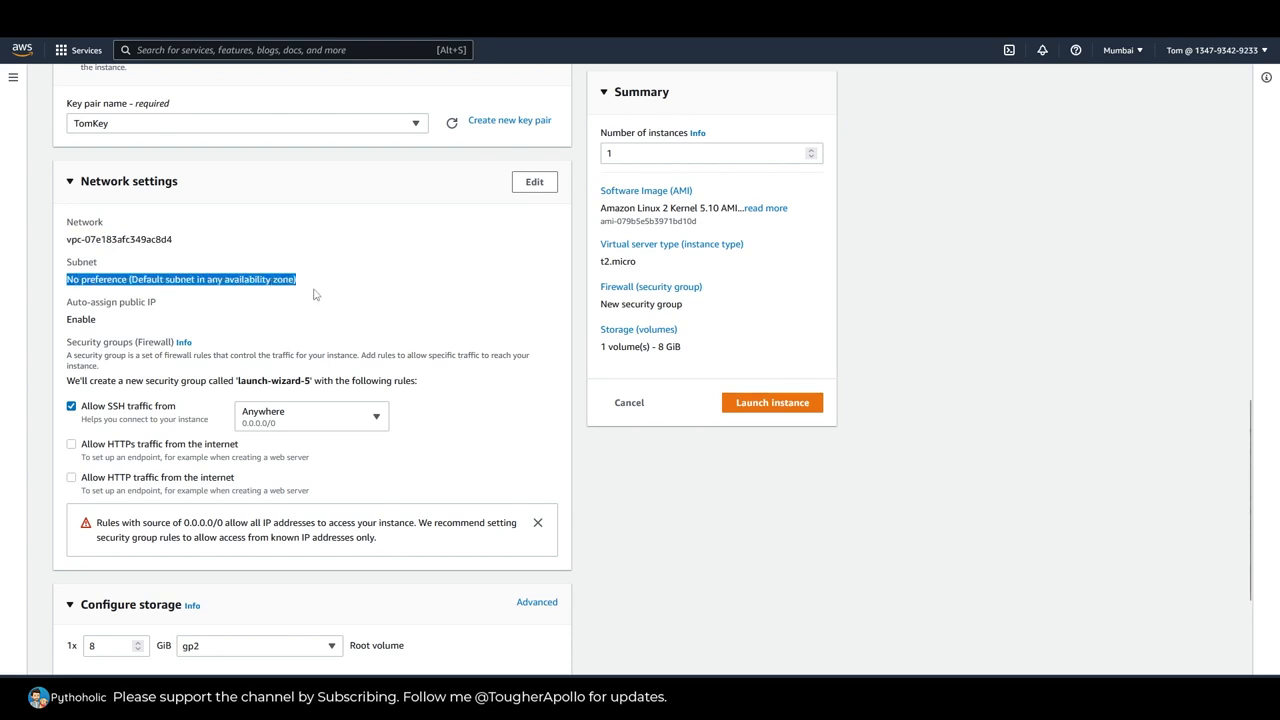
left_click(68, 300)
left_click_drag(66, 305, 173, 312)
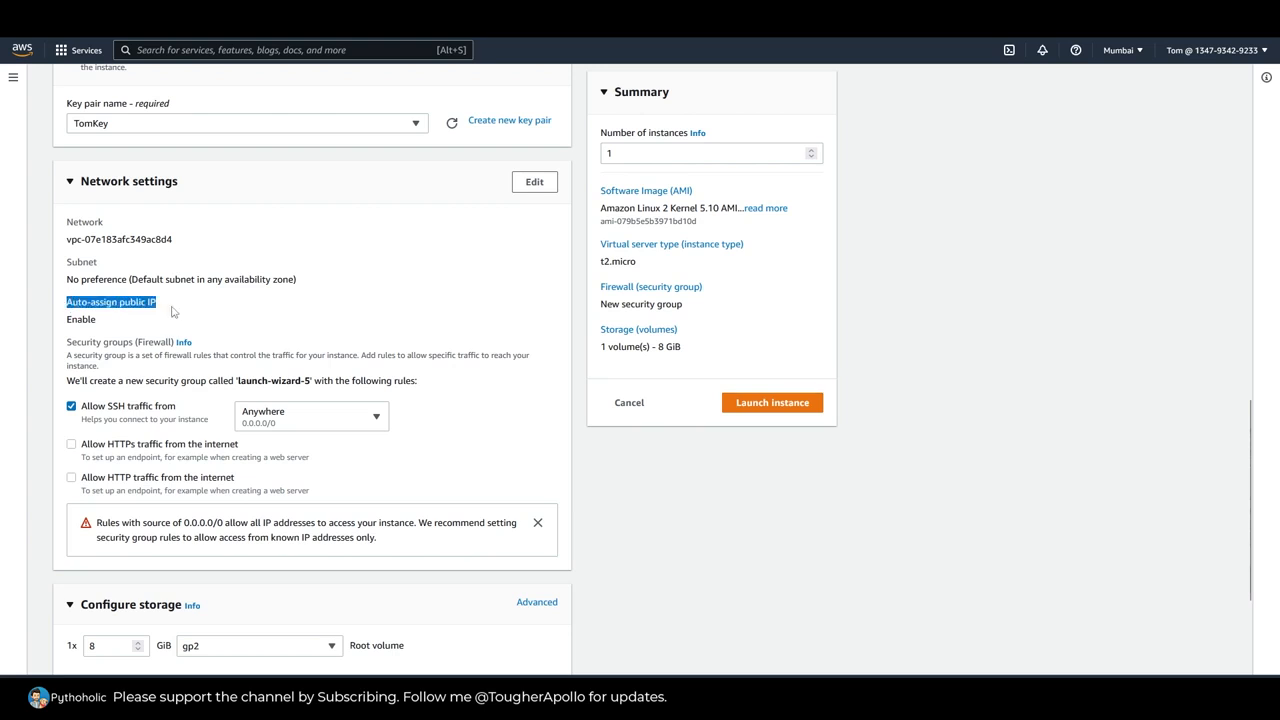
left_click(1000, 414)
Step: Review the storage configuration and expand the instance's advanced details
scroll(1000, 414, "down", 2)
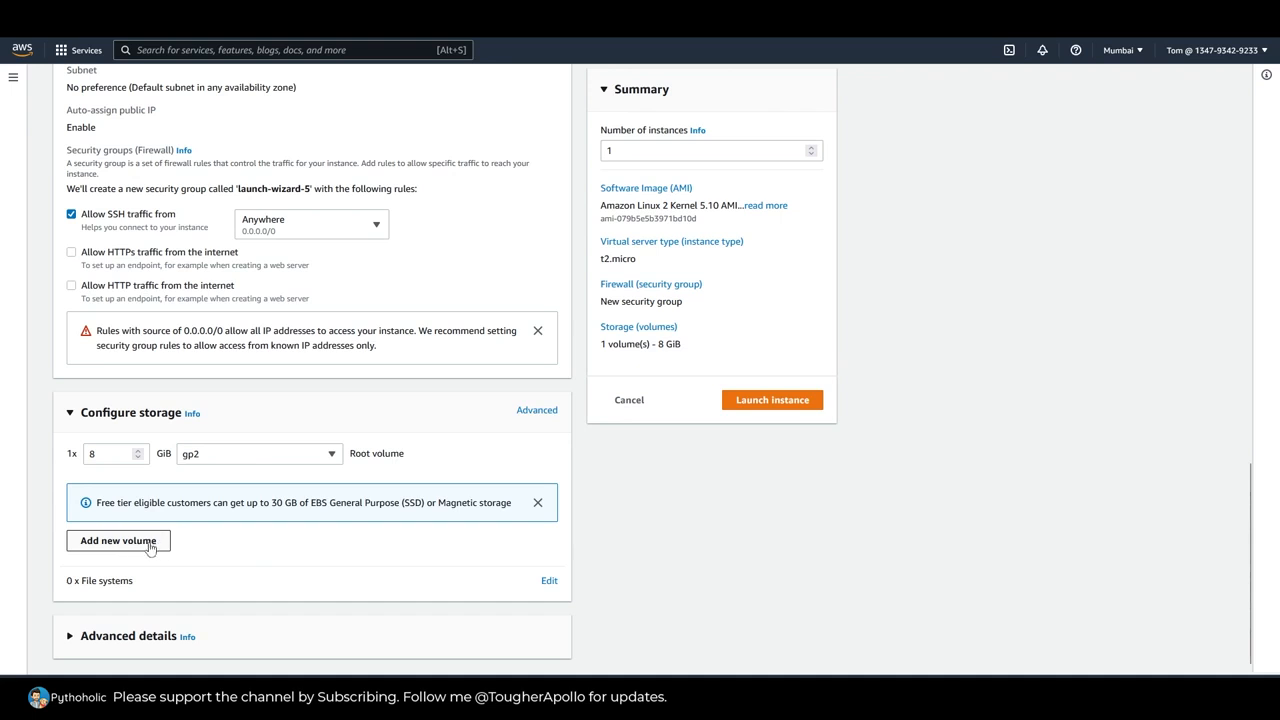
left_click(277, 645)
scroll(872, 575, "down", 3)
scroll(871, 573, "down", 2)
scroll(871, 573, "up", 1)
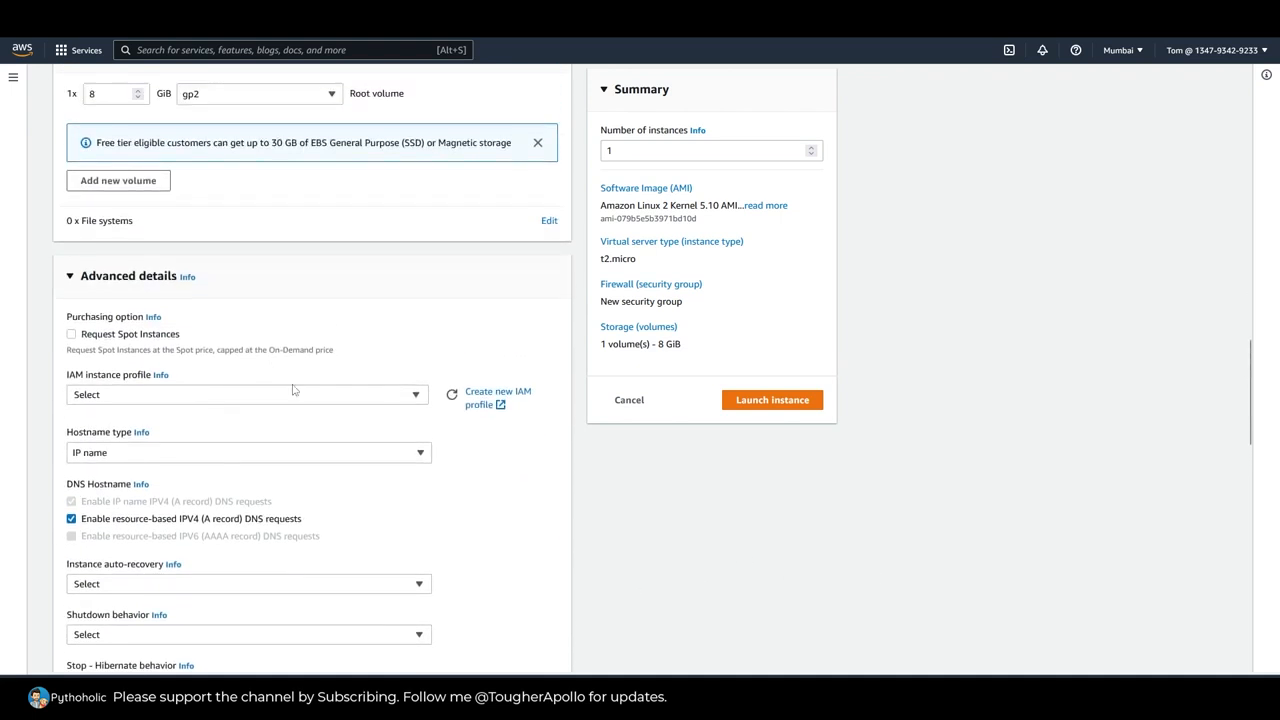
Step: Check the available options for the IAM instance profile and the hostname type without changing them
left_click(205, 398)
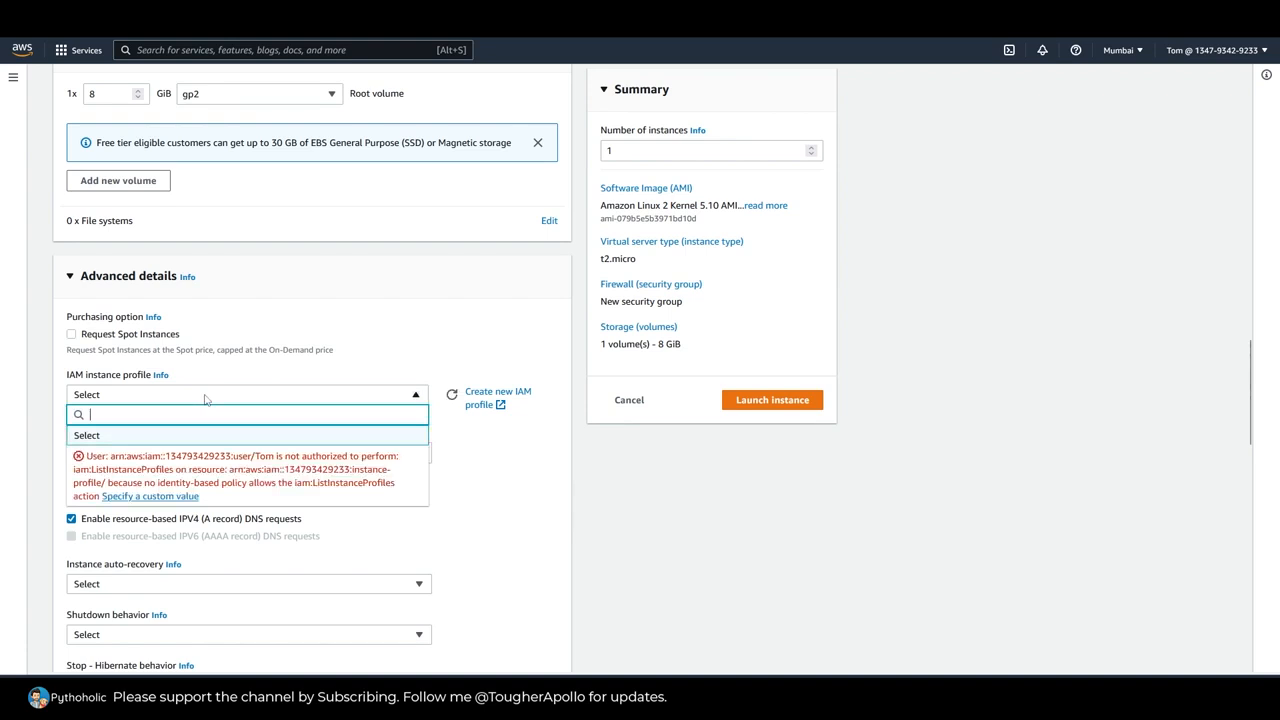
left_click(585, 493)
left_click(210, 459)
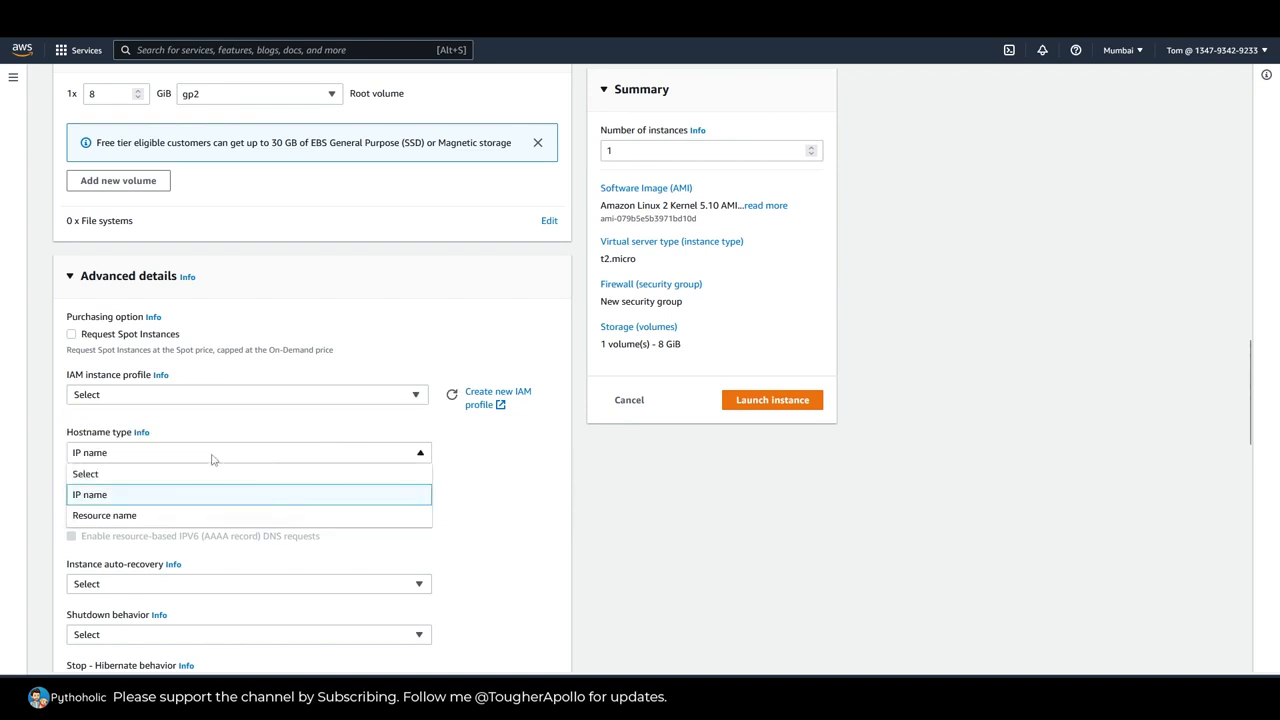
left_click(212, 459)
left_click(222, 394)
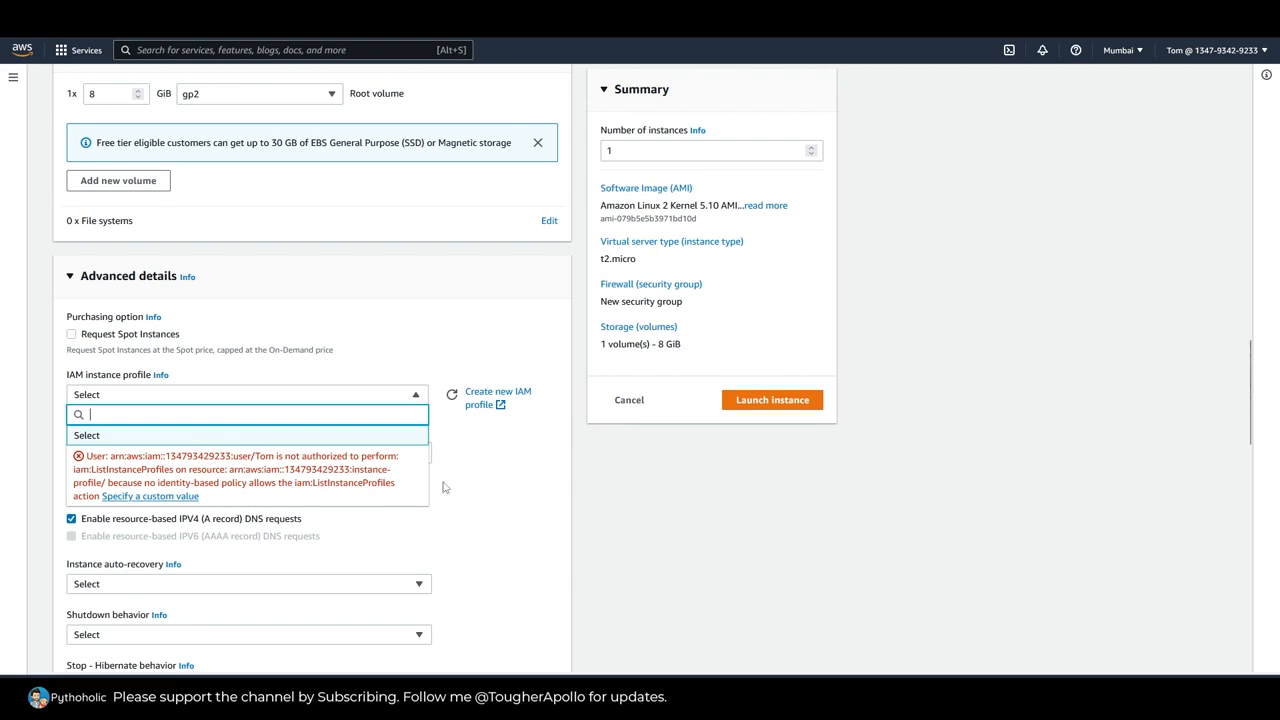
left_click(533, 508)
Step: Review the remaining advanced details and launch one instance with the configured settings
scroll(560, 512, "down", 5)
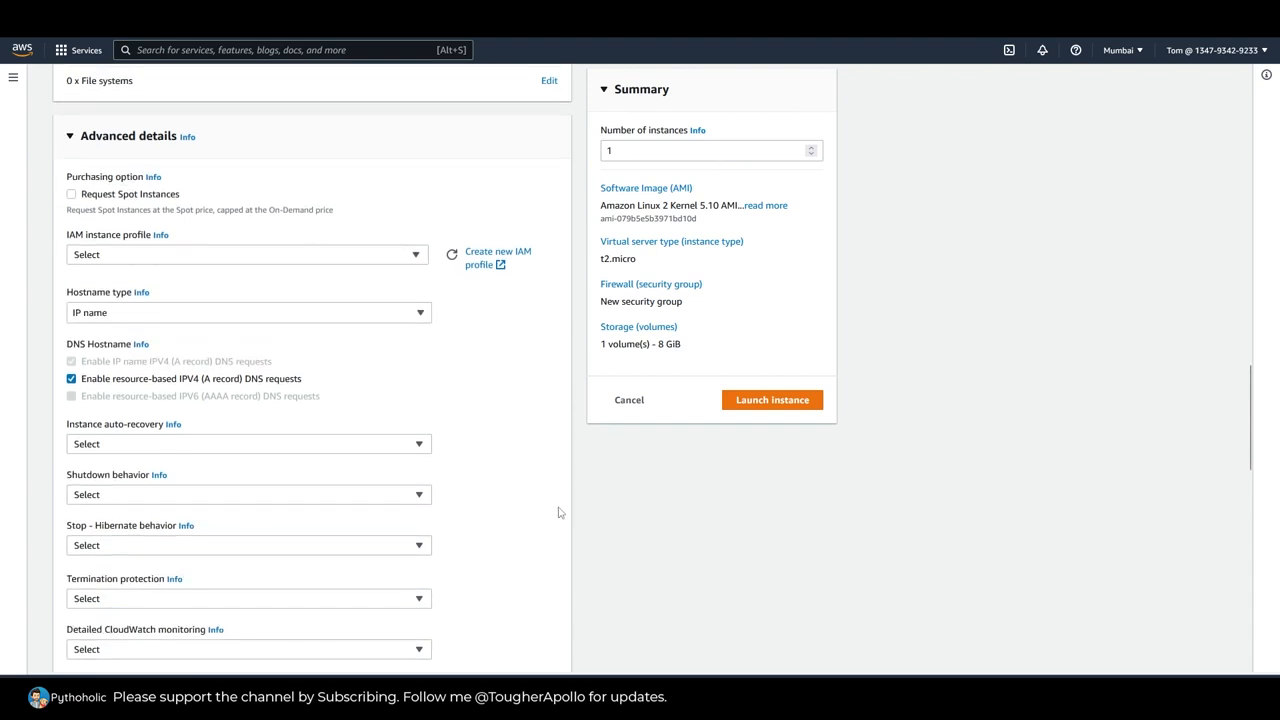
scroll(564, 513, "down", 10)
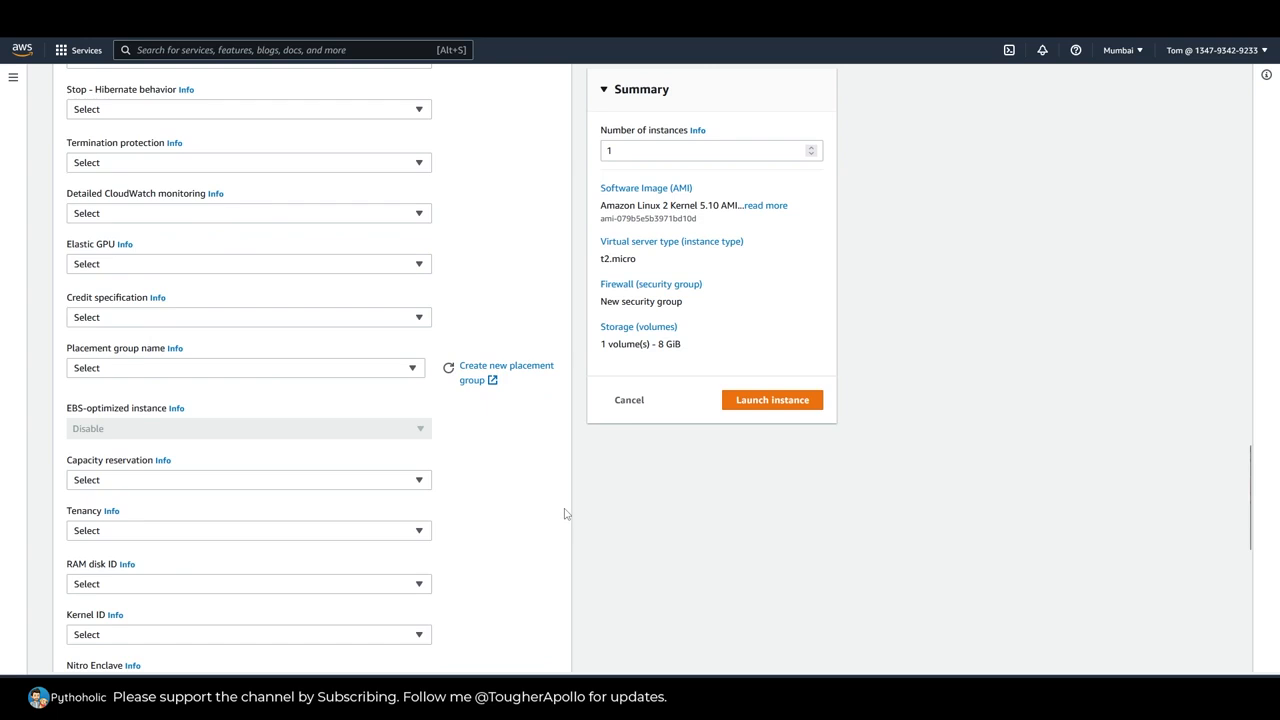
scroll(566, 514, "down", 5)
scroll(566, 514, "up", 11)
scroll(568, 514, "up", 7)
scroll(513, 545, "down", 9)
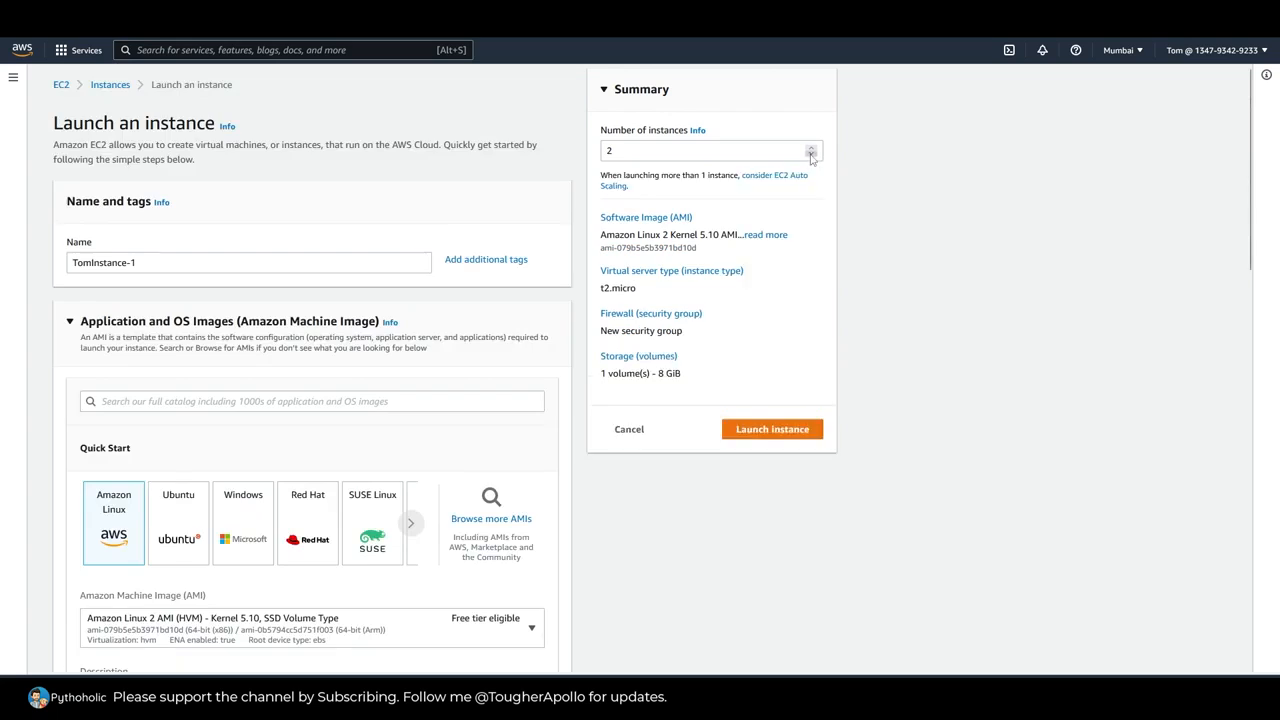
left_click(811, 155)
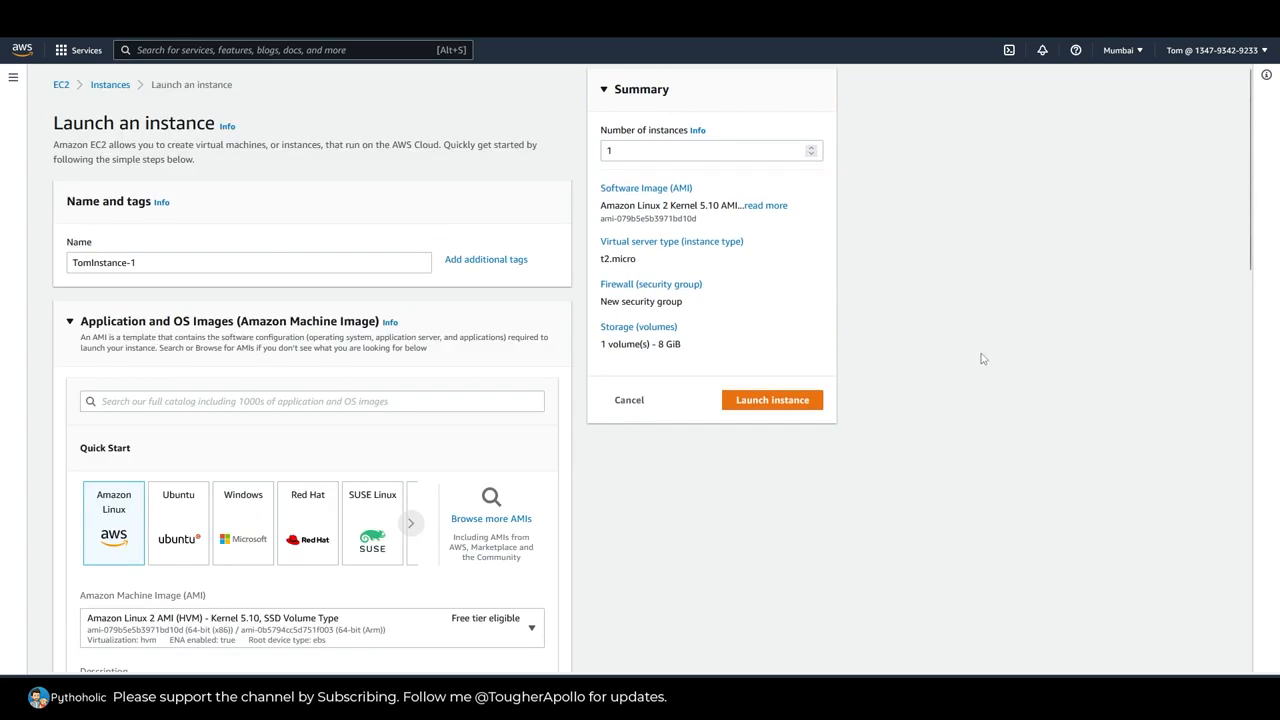
left_click(767, 404)
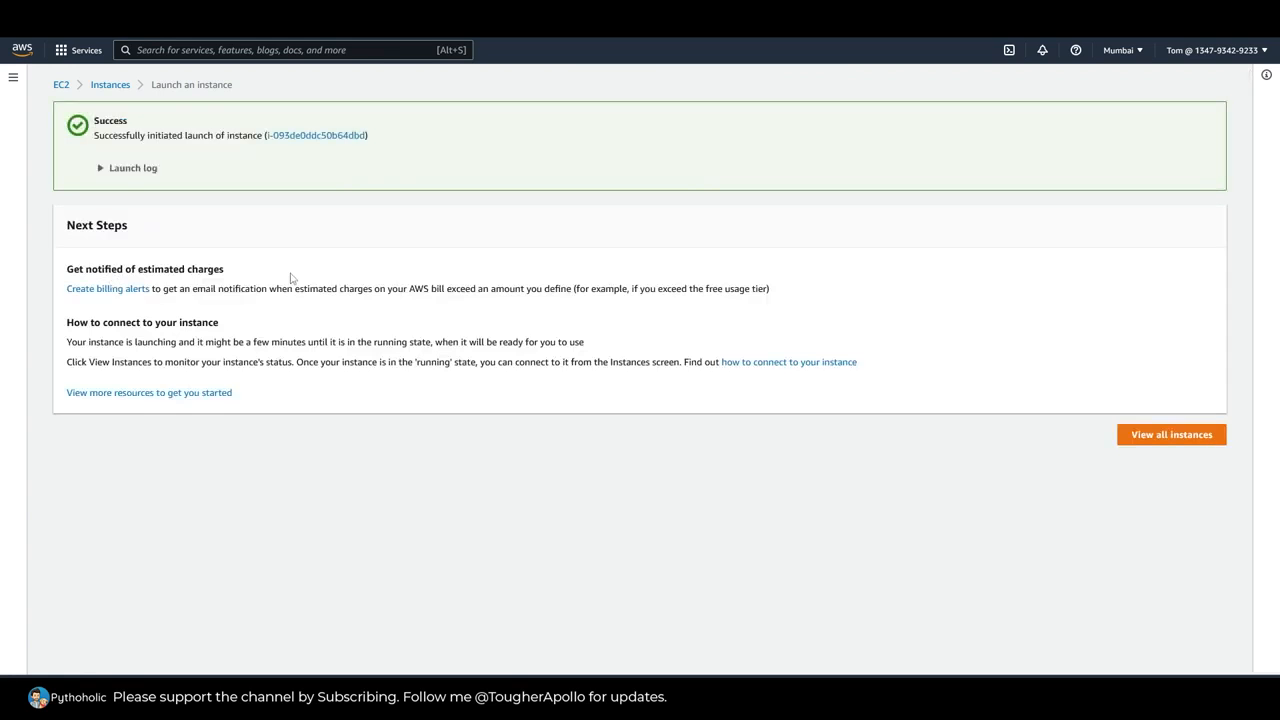
Step: Expand the launch log, open the list of all instances and refresh it
left_click(104, 169)
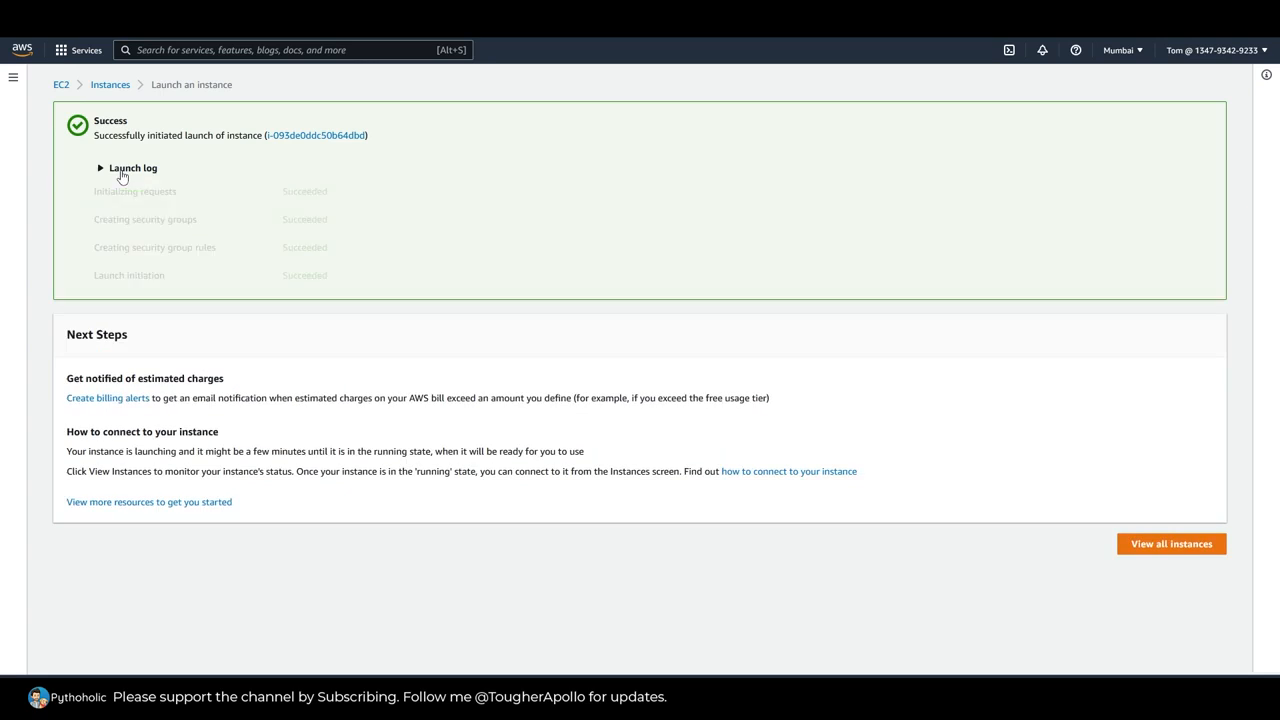
left_click(1179, 548)
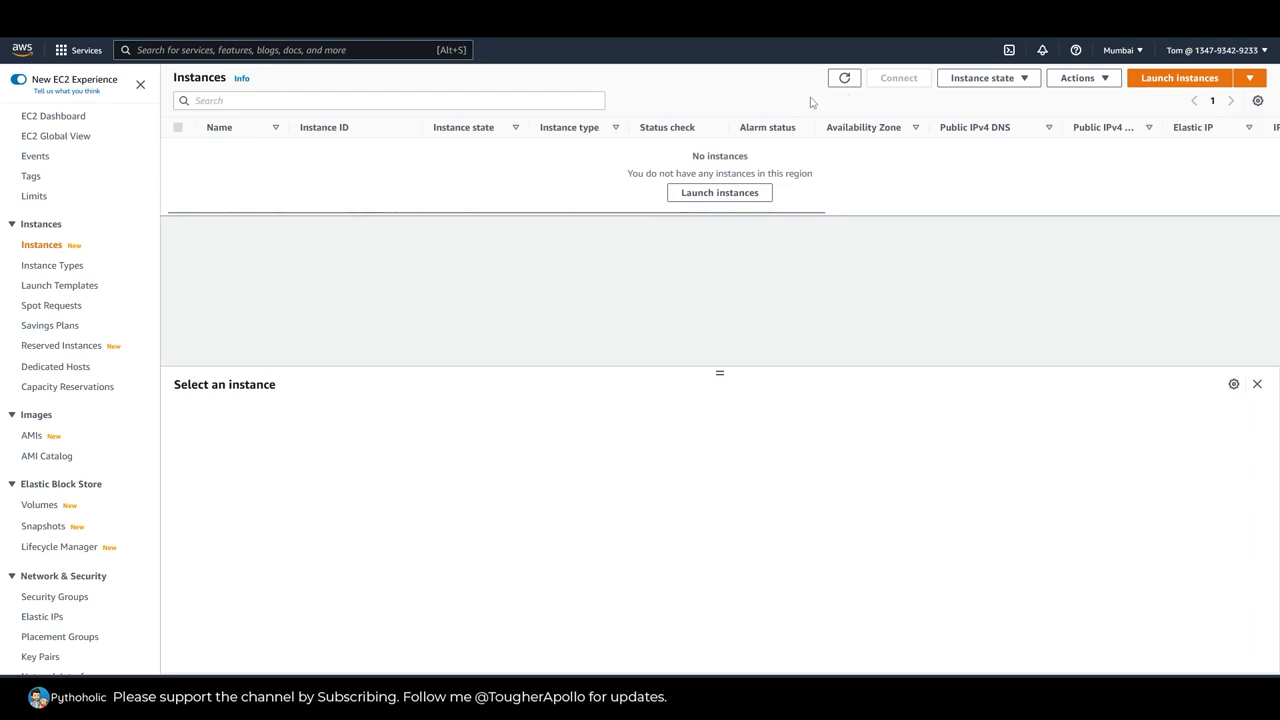
left_click(845, 80)
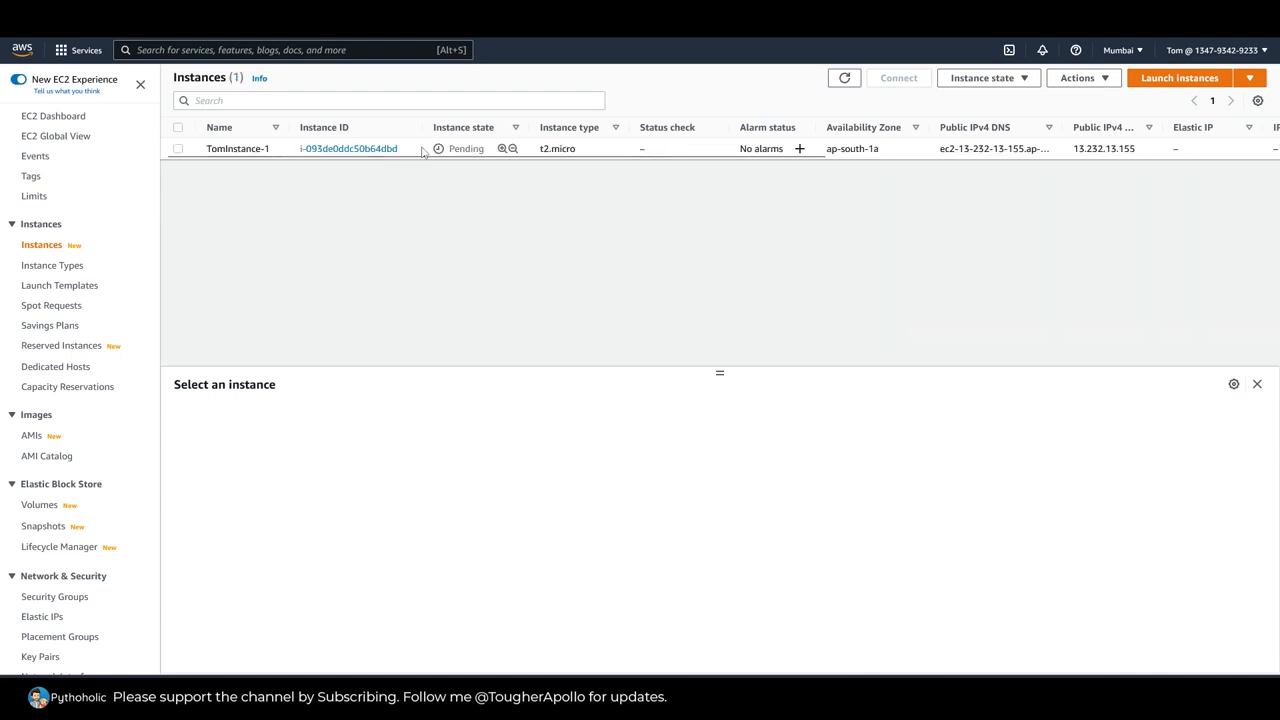
Step: Select TomInstance-1, enlarge its details pane and examine the AWS Compute Optimizer finding
left_click(423, 150)
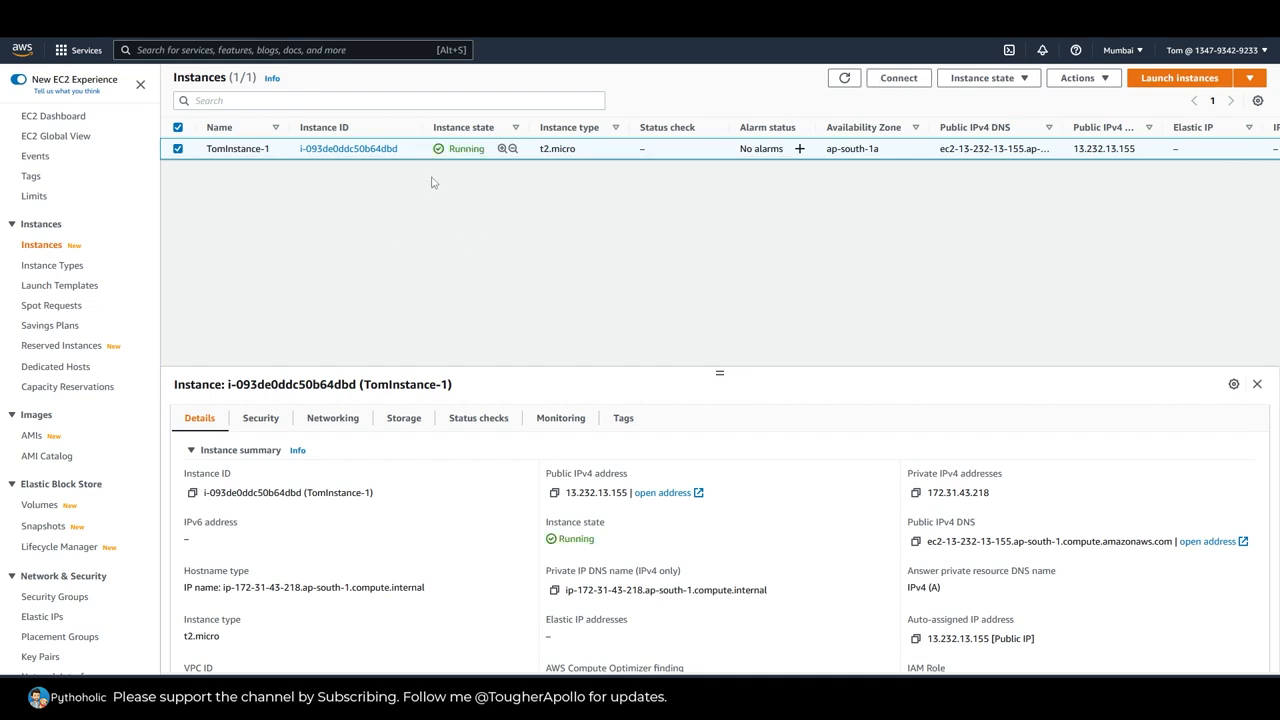
left_click_drag(719, 373, 735, 221)
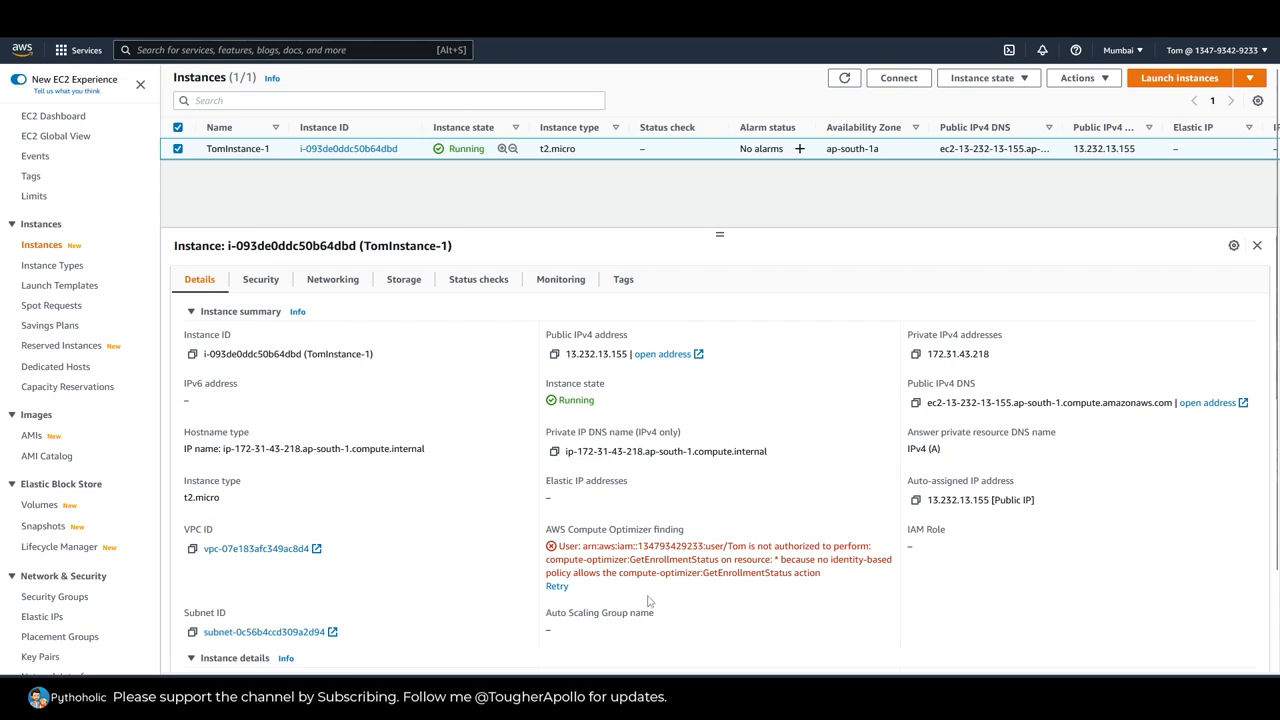
left_click_drag(547, 531, 688, 536)
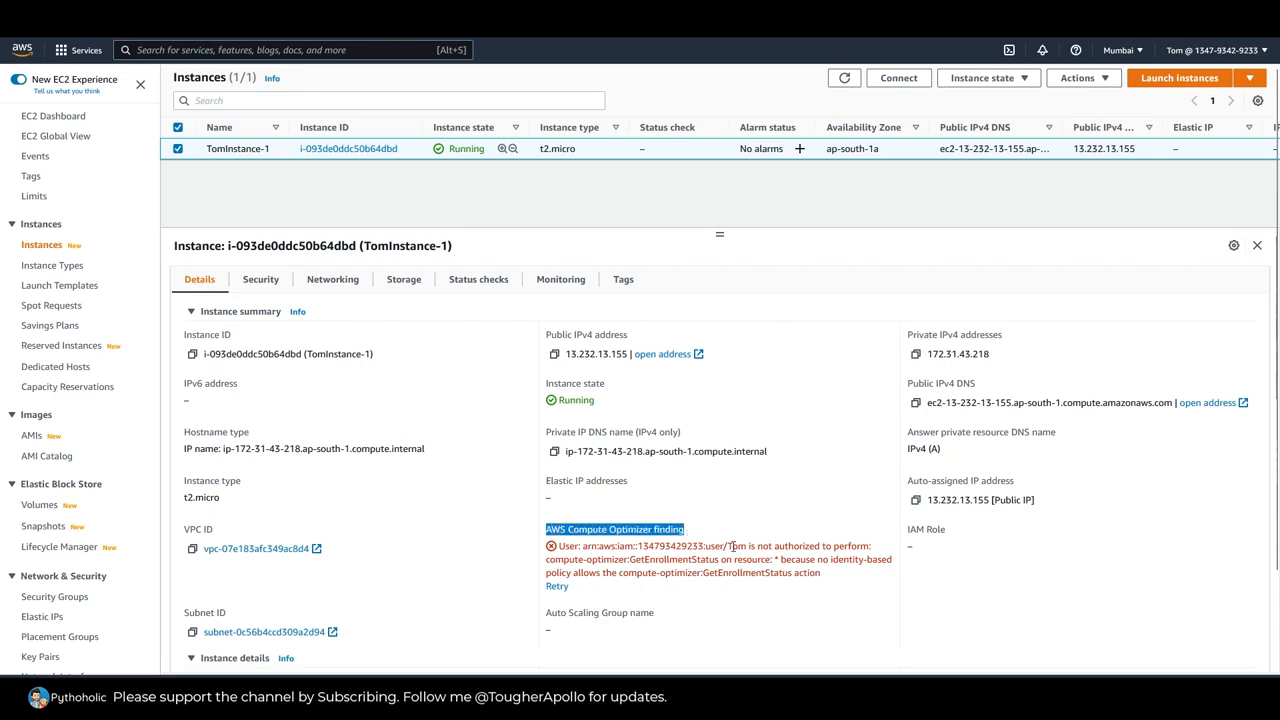
left_click_drag(548, 562, 720, 560)
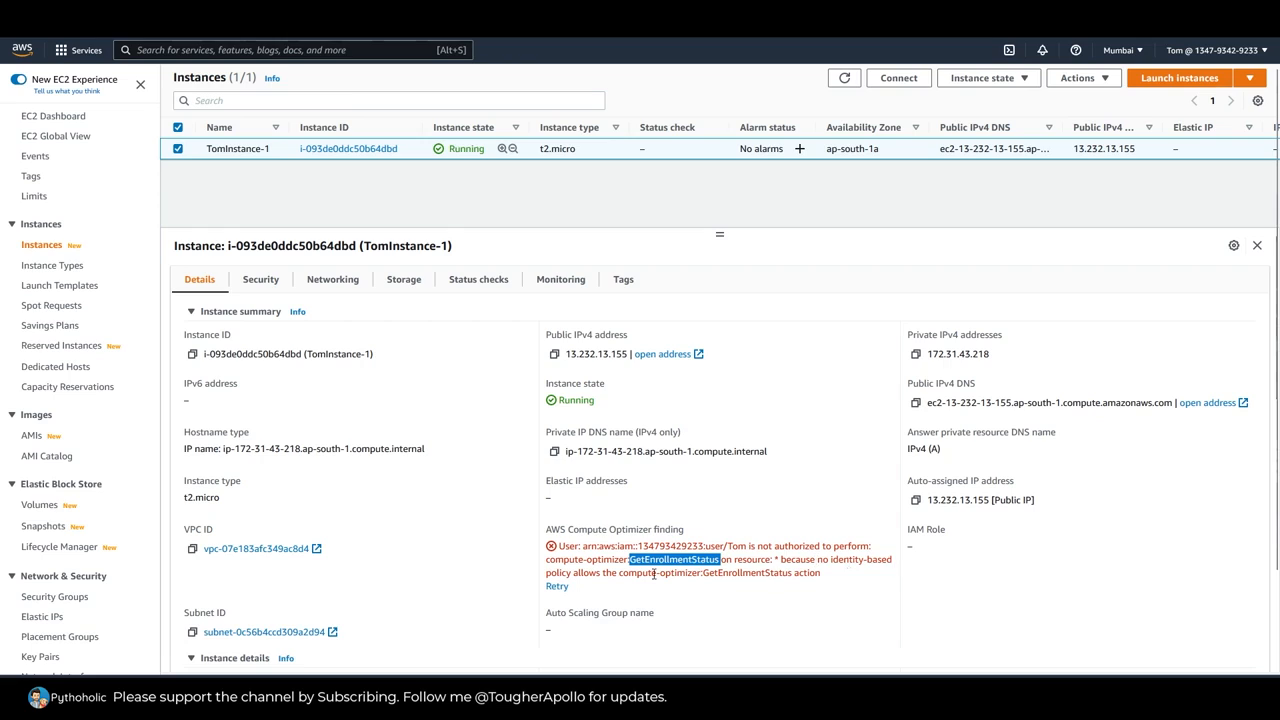
Step: Read the AWS Compute Optimizer authorization message, focusing on the compute-optimizer:GetEnrollmentStatus action
left_click_drag(577, 573, 703, 574)
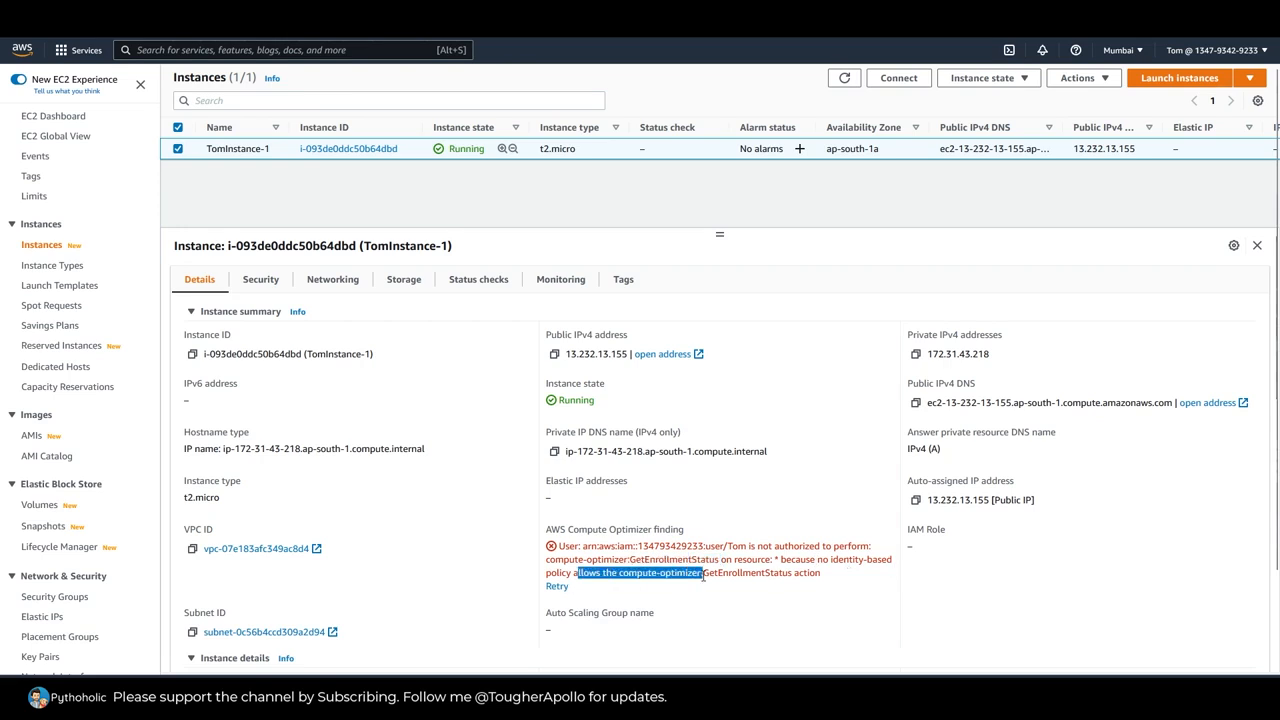
double_click(767, 575)
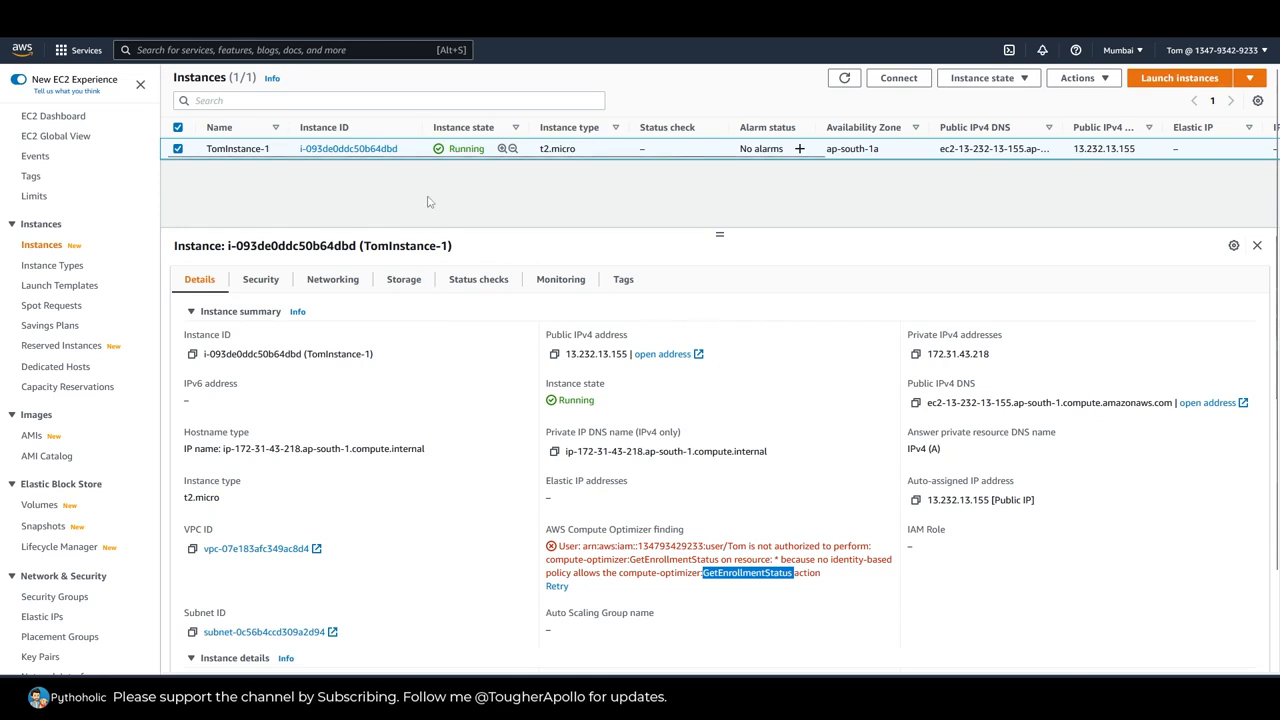
left_click(744, 591)
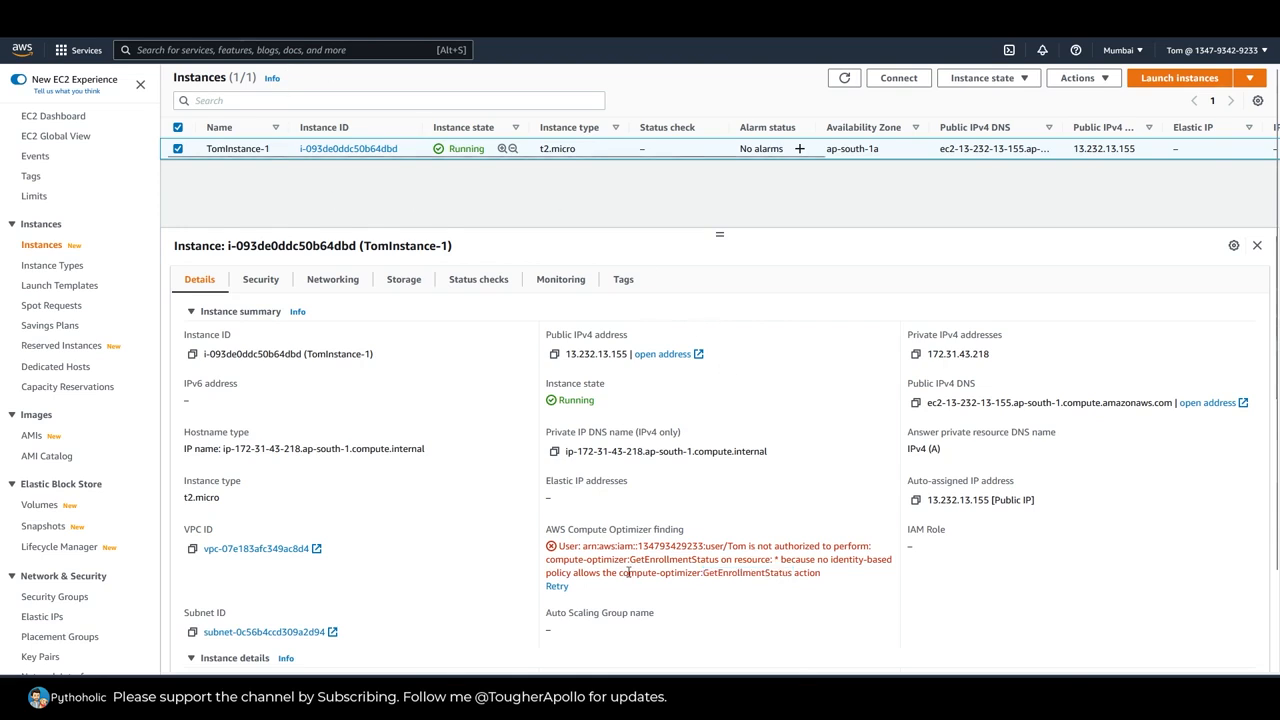
left_click_drag(620, 573, 793, 574)
key("ctrl+c")
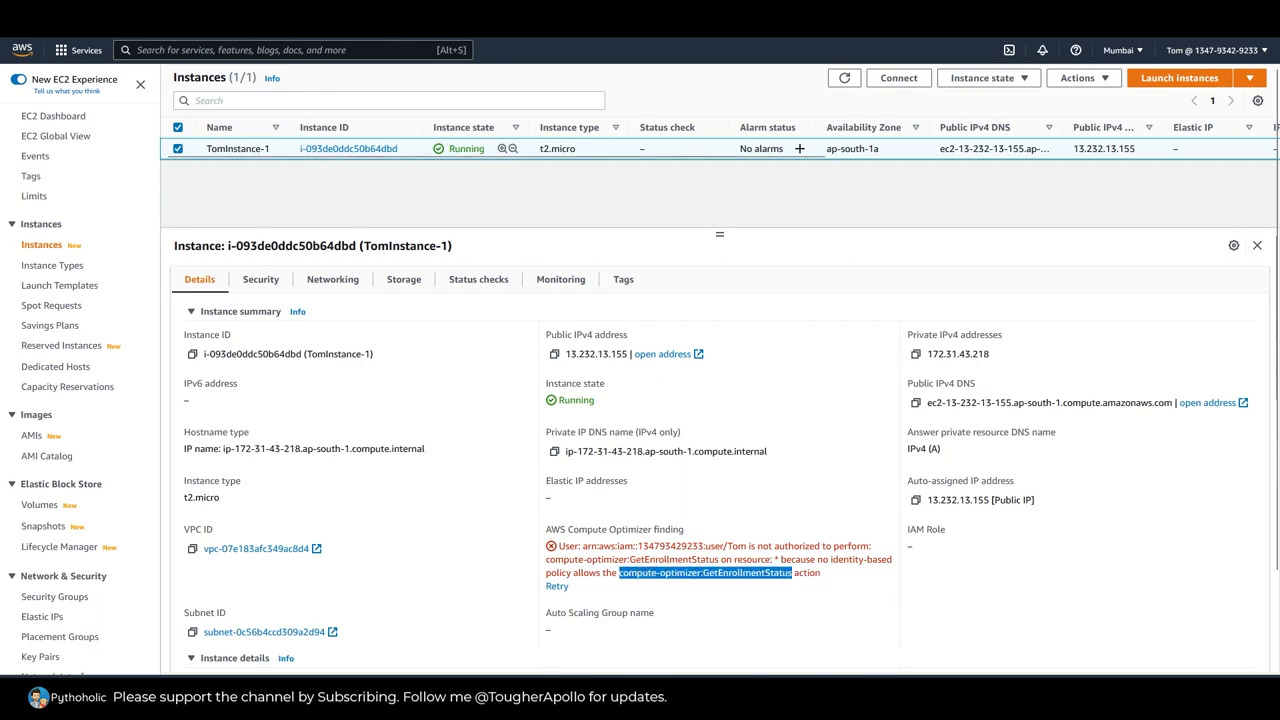
key("ctrl+t")
key("ctrl+v")
key("Escape")
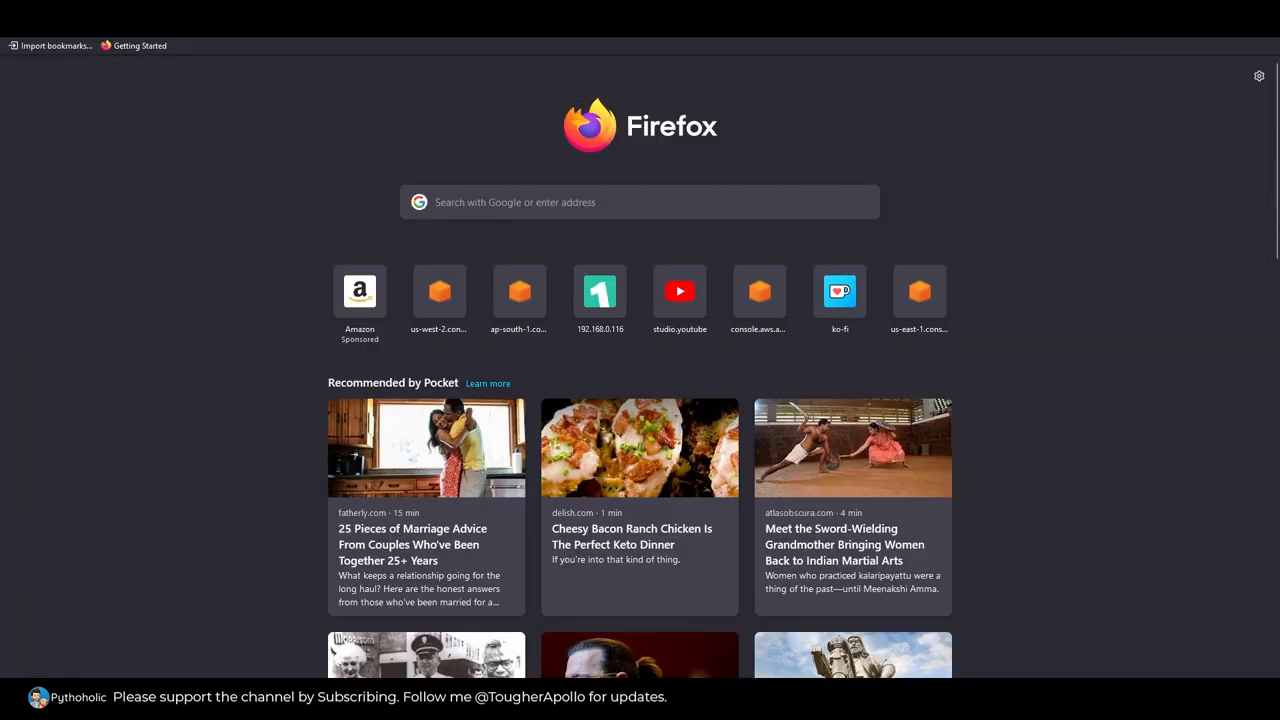
key("ctrl+w")
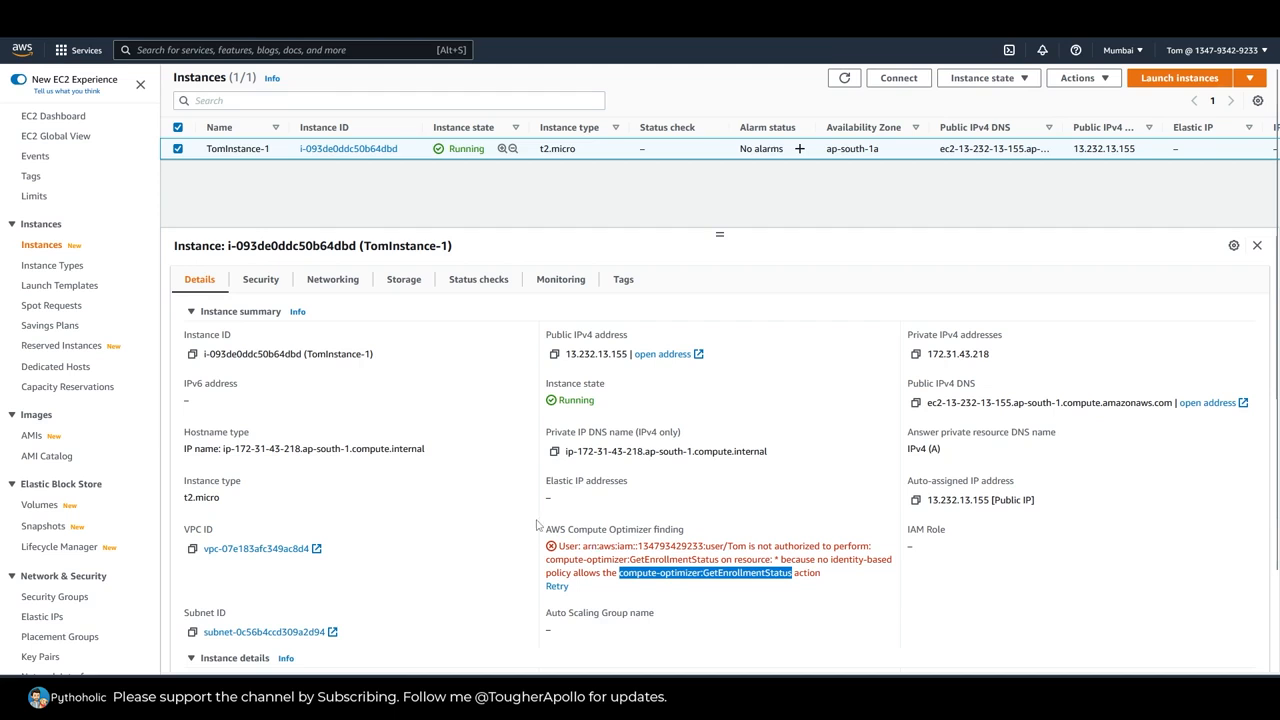
Step: Examine the instance ID and public IPv4 address in the details of TomInstance-1
left_click(475, 501)
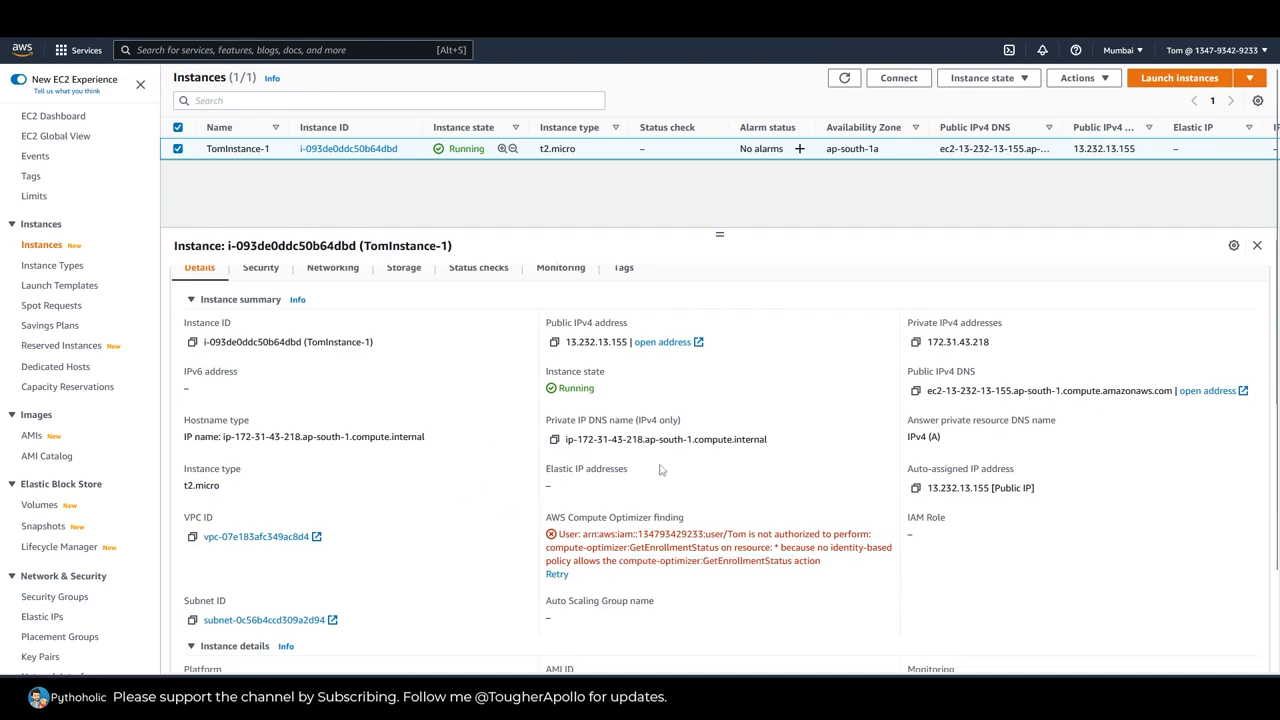
double_click(228, 353)
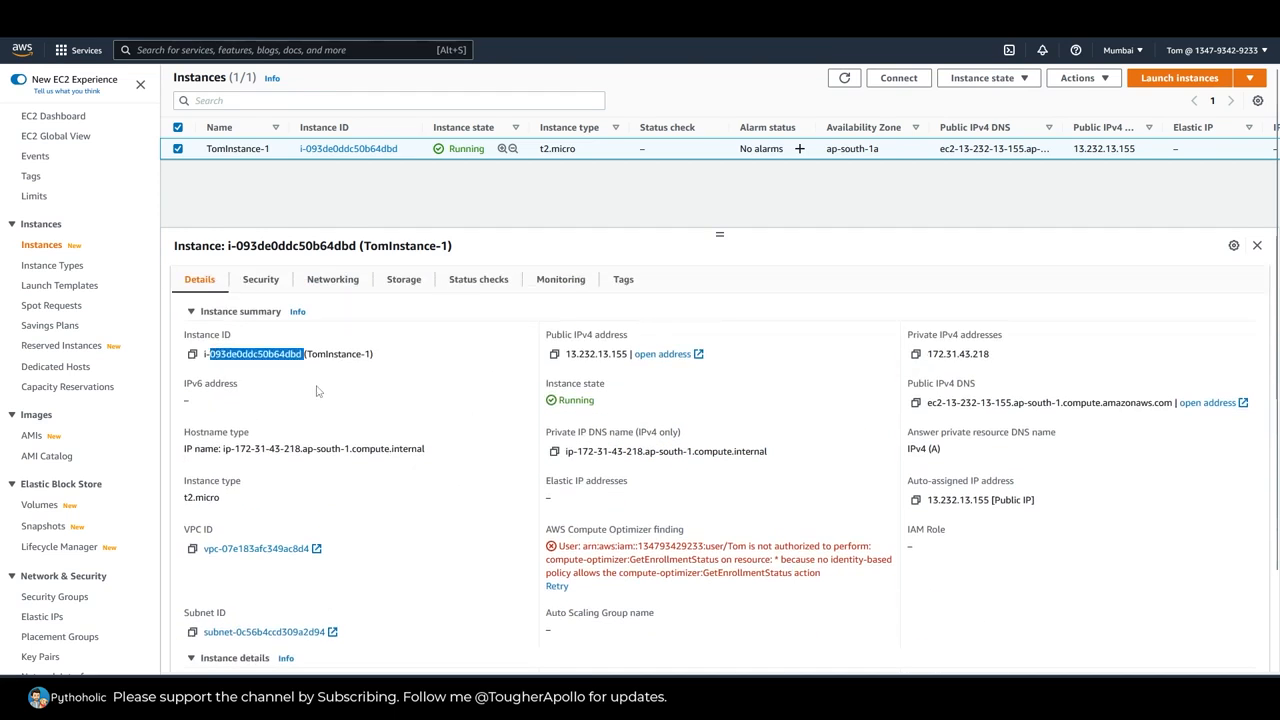
double_click(587, 354)
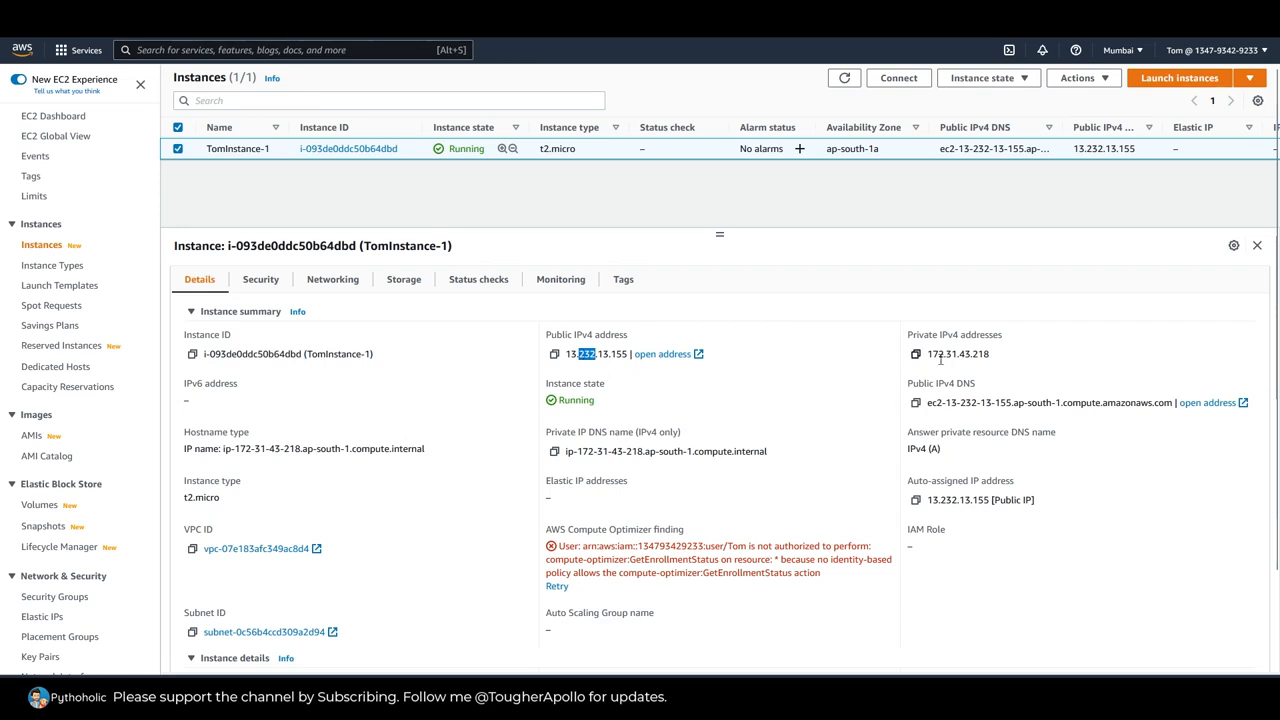
left_click(554, 354)
scroll(630, 428, "up", 1)
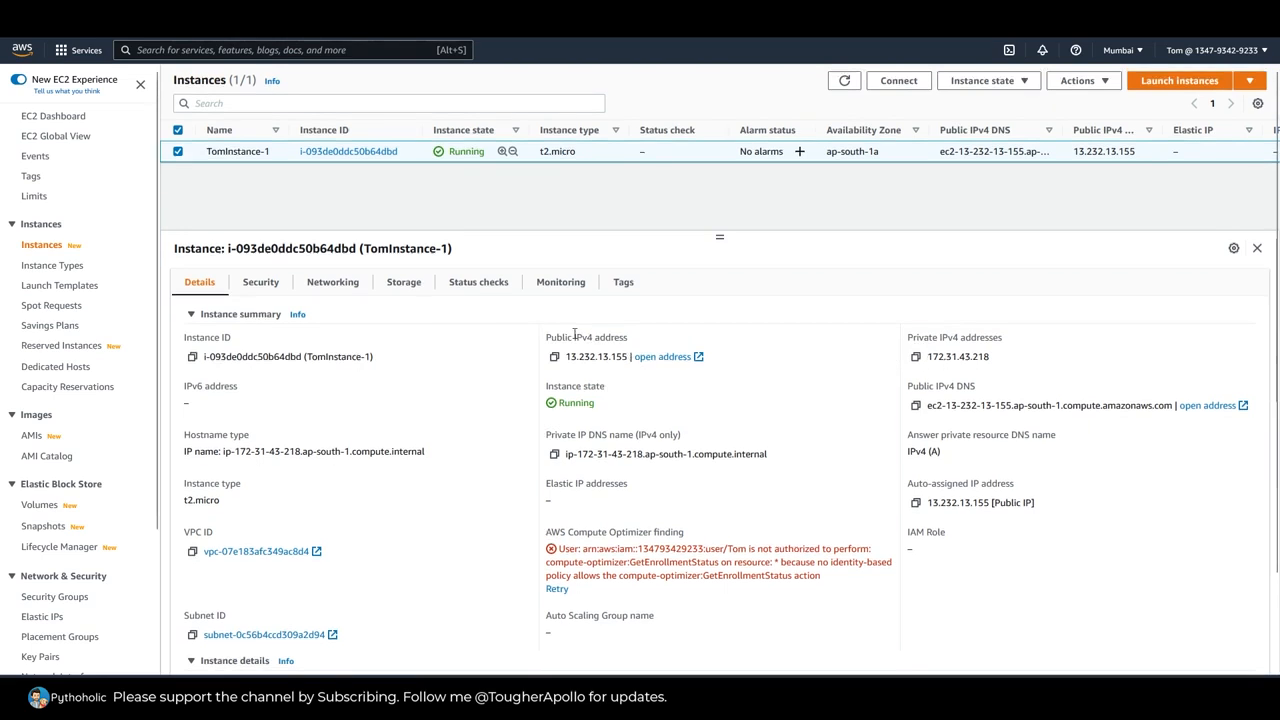
Step: Try to connect to TomInstance-1 through EC2 Instance Connect with the default user name ec2-user
right_click(407, 153)
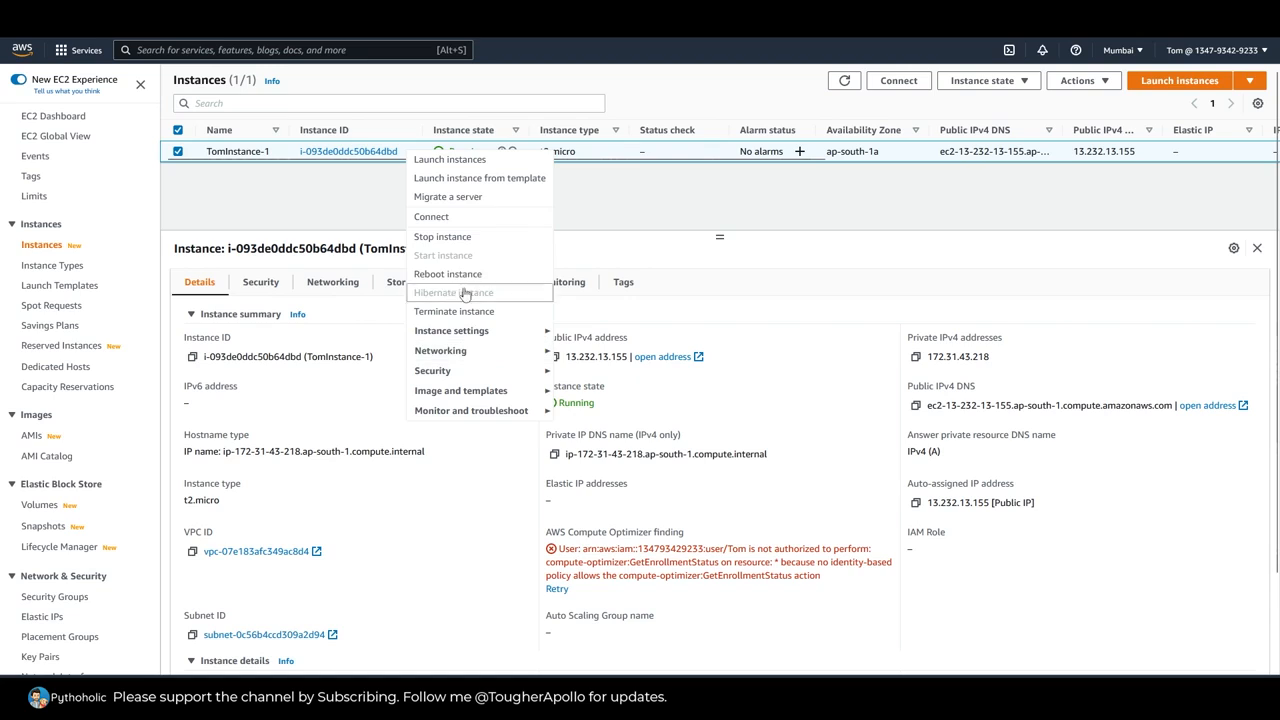
left_click(457, 217)
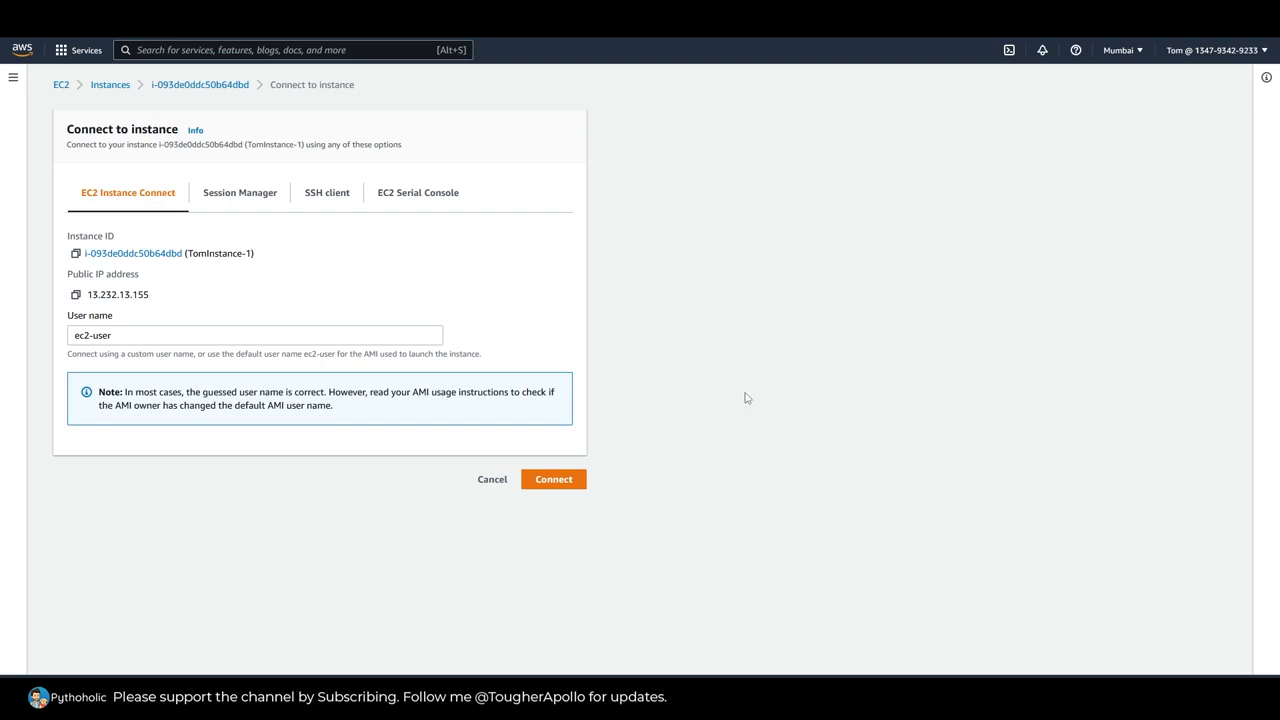
left_click(553, 482)
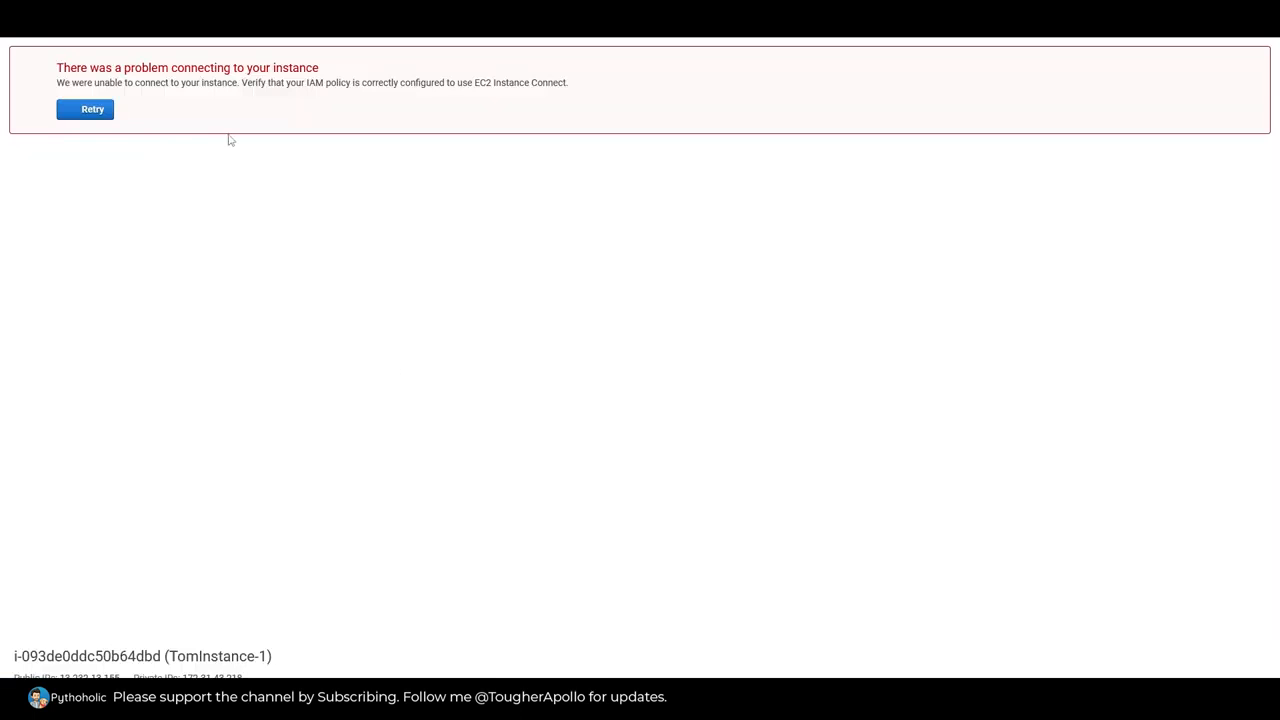
Step: Read the connection problem message and its IAM policy hint, and return to the connection options of TomInstance-1
left_click_drag(57, 70, 322, 76)
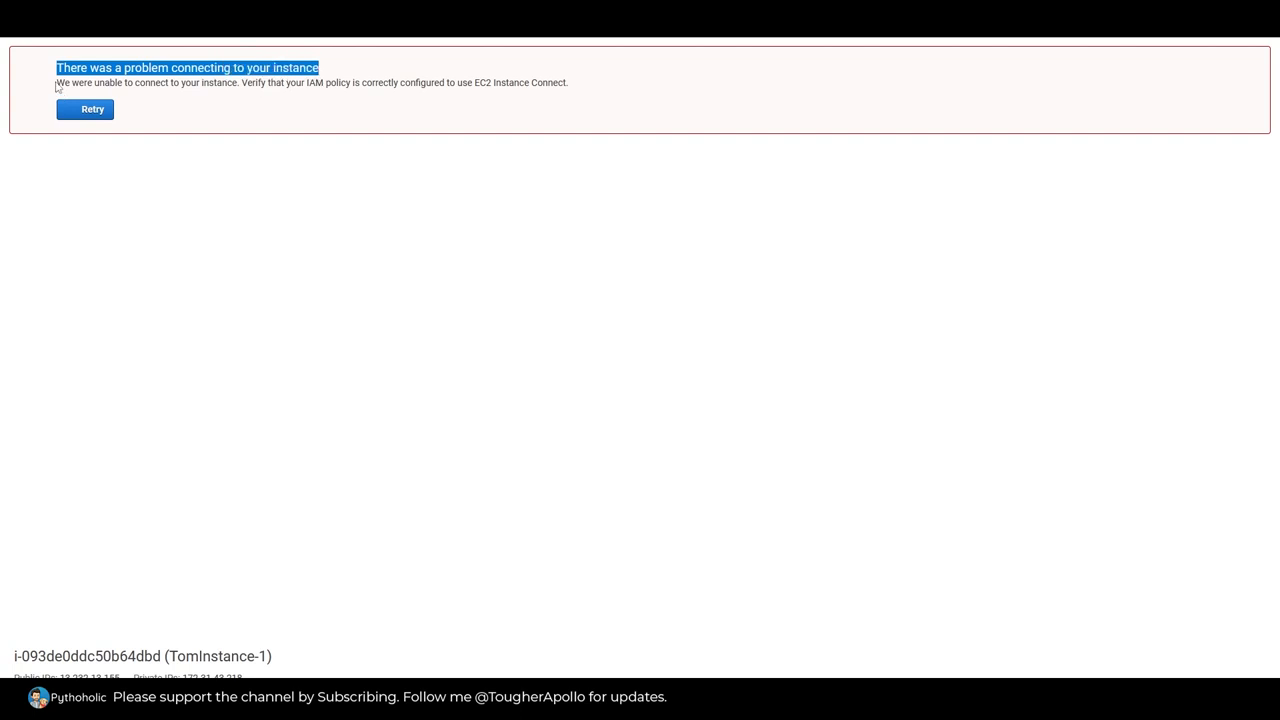
left_click_drag(57, 84, 455, 87)
left_click(245, 83)
left_click_drag(590, 83, 480, 83)
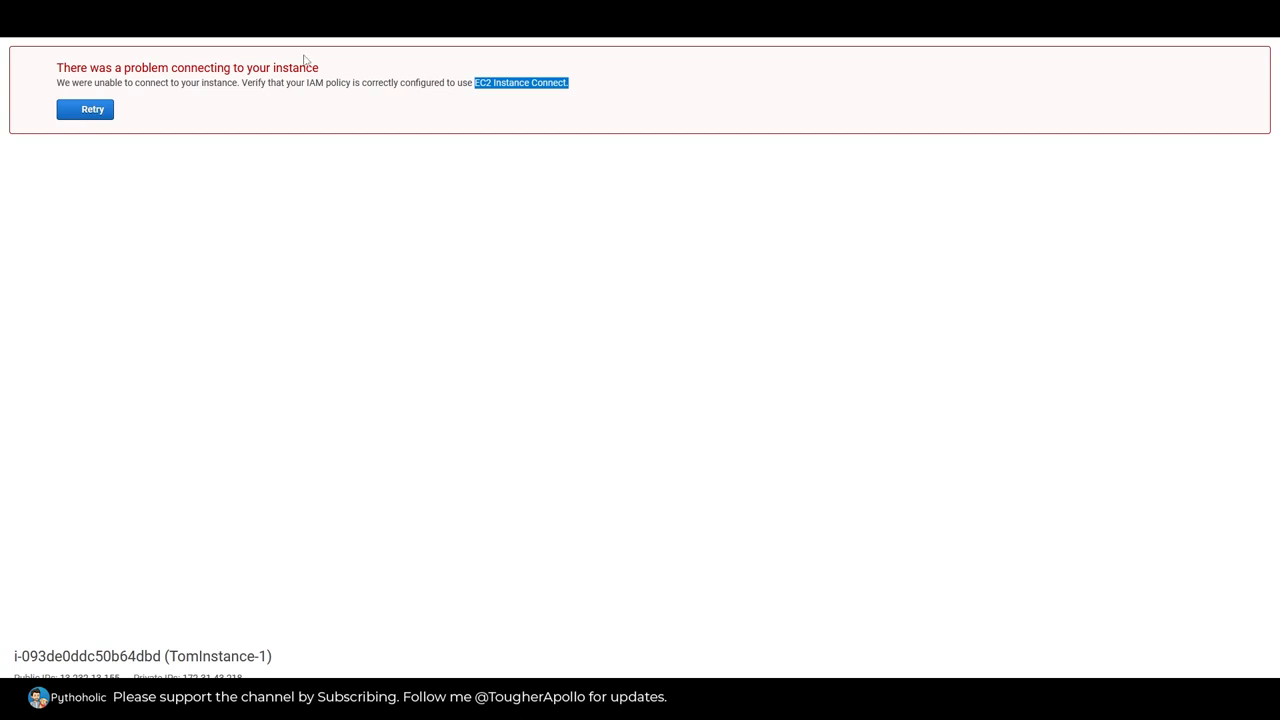
left_click(255, 18)
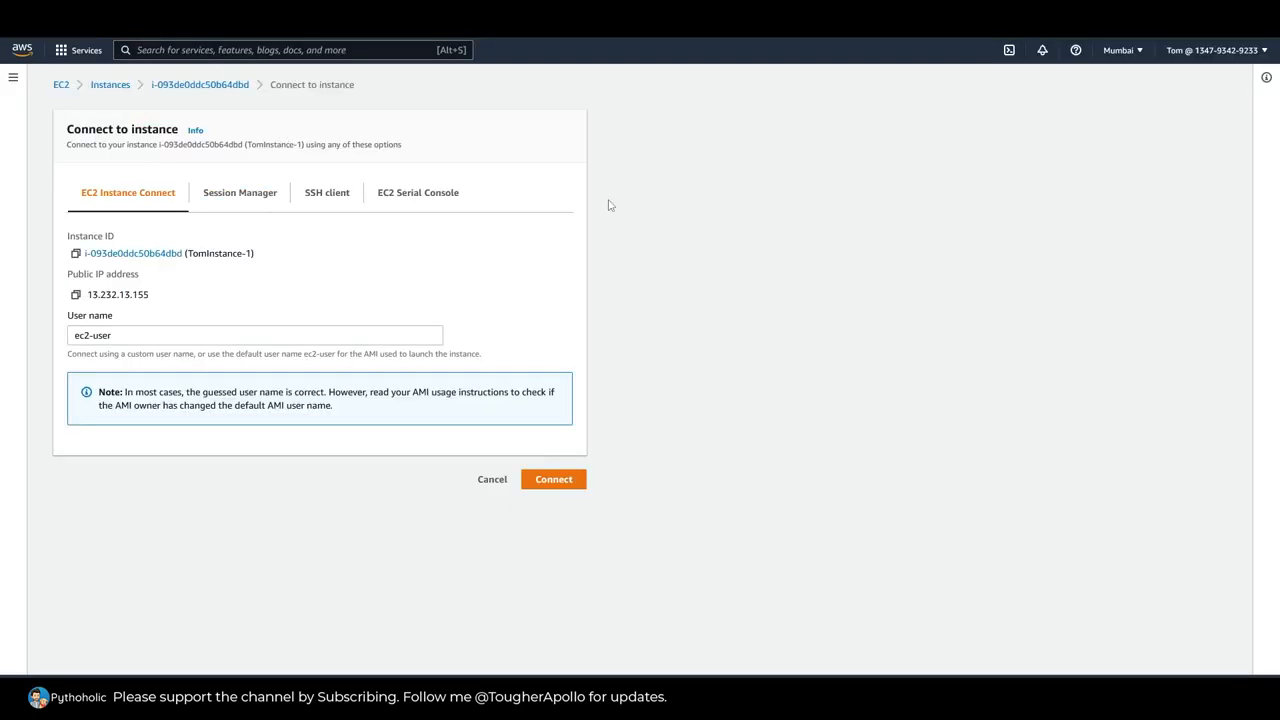
Step: Check the Session Manager connection method and read the ssm:DescribeInstanceInformation authorization message
left_click(227, 195)
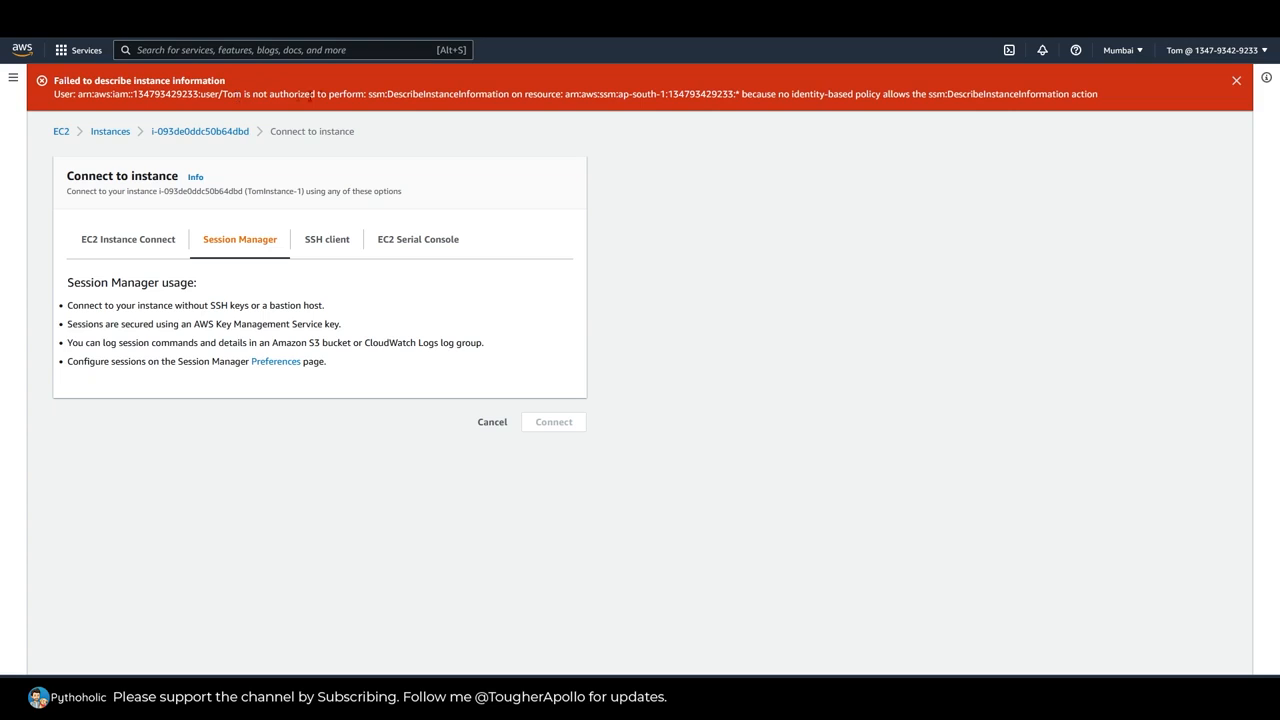
left_click_drag(393, 94, 509, 94)
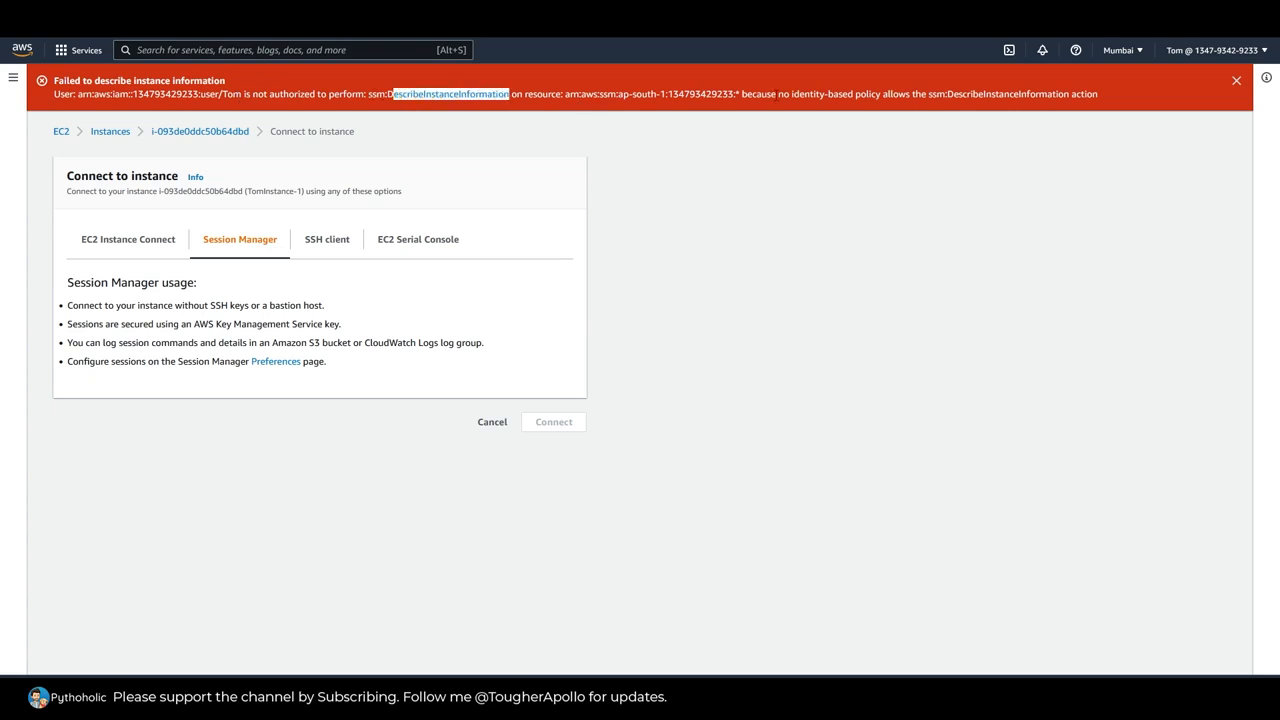
left_click_drag(793, 94, 1026, 94)
left_click(1023, 94)
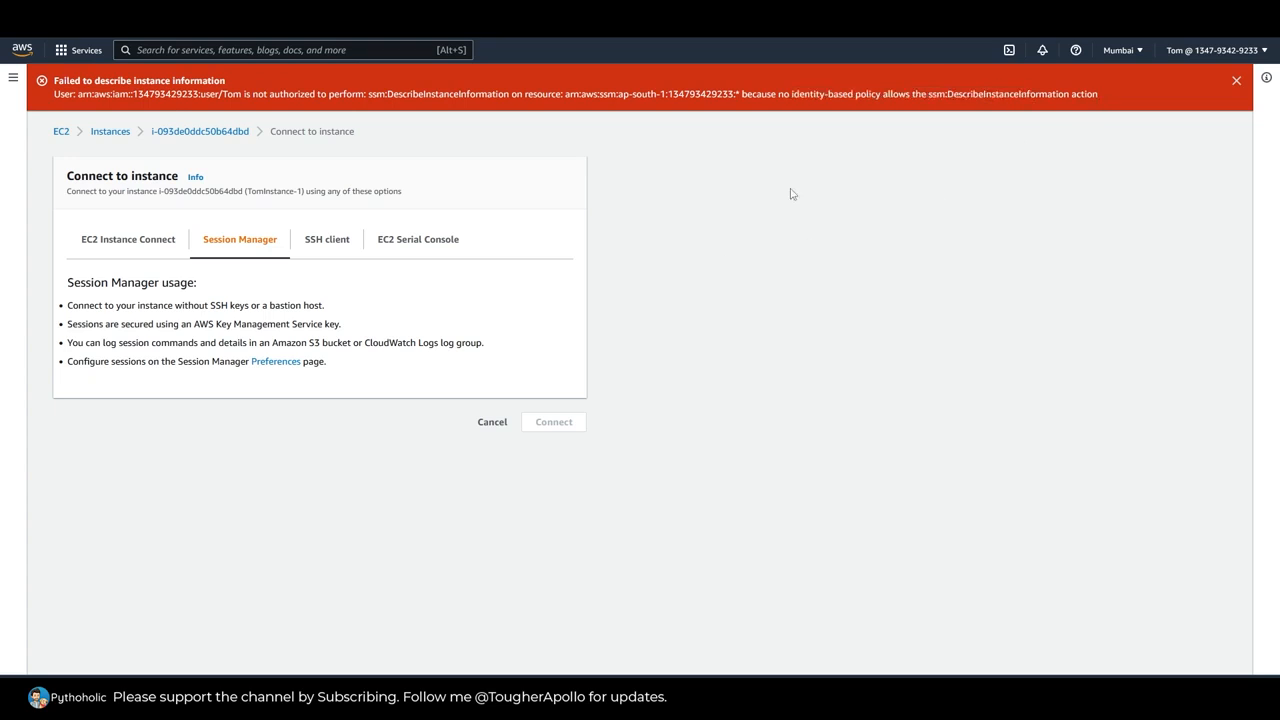
left_click_drag(1067, 94, 930, 97)
Step: Dismiss the error banner and check the SSH client and EC2 Serial Console methods, ending on EC2 Instance Connect
left_click(263, 247)
left_click(326, 288)
left_click(1236, 128)
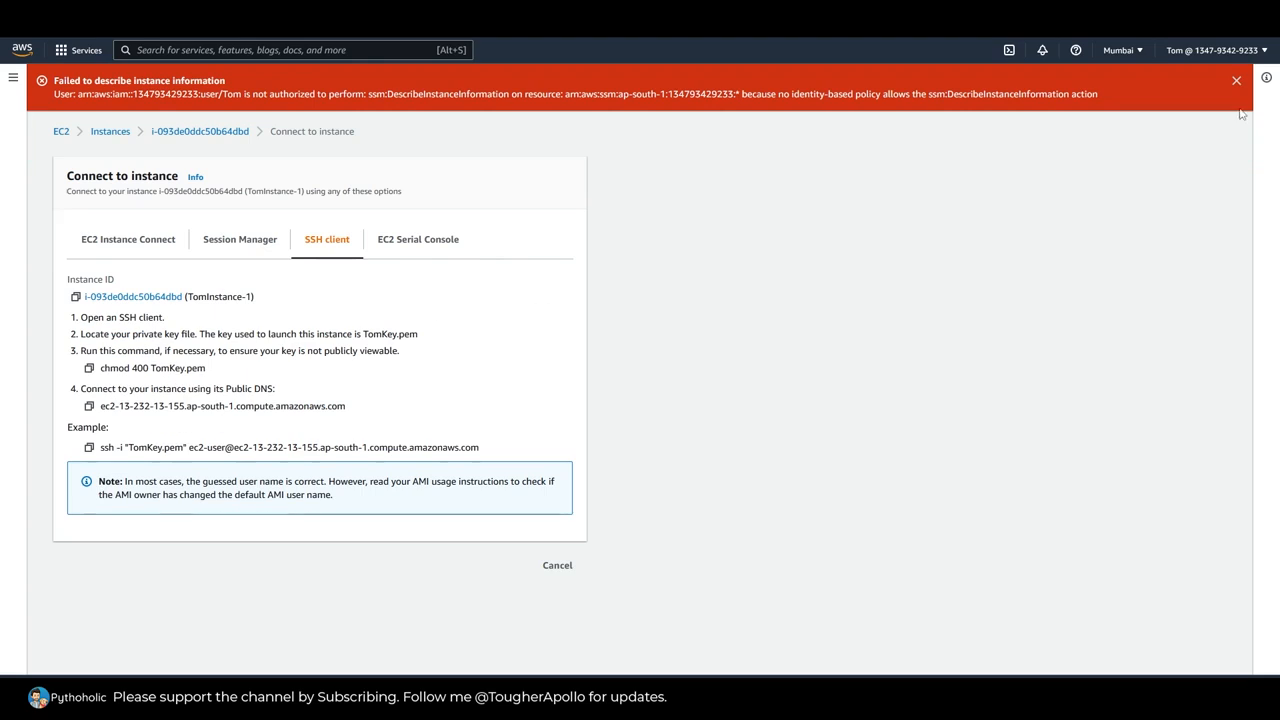
left_click(1236, 80)
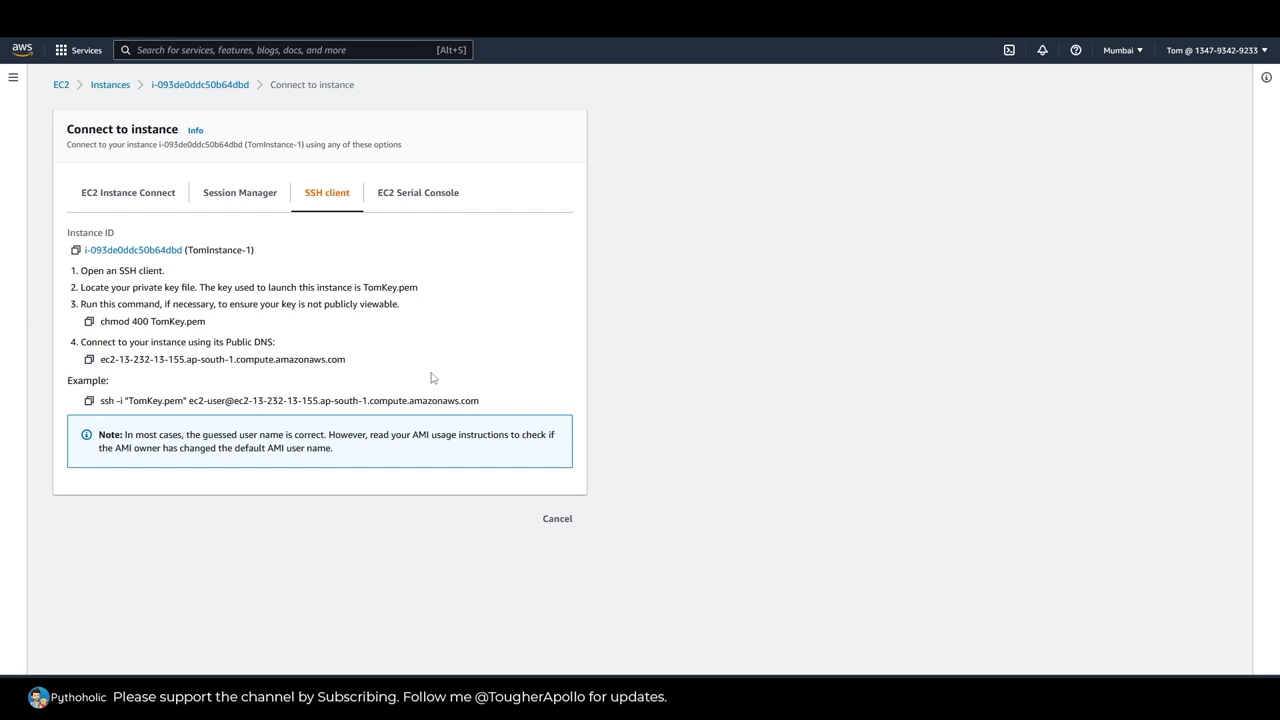
left_click(420, 204)
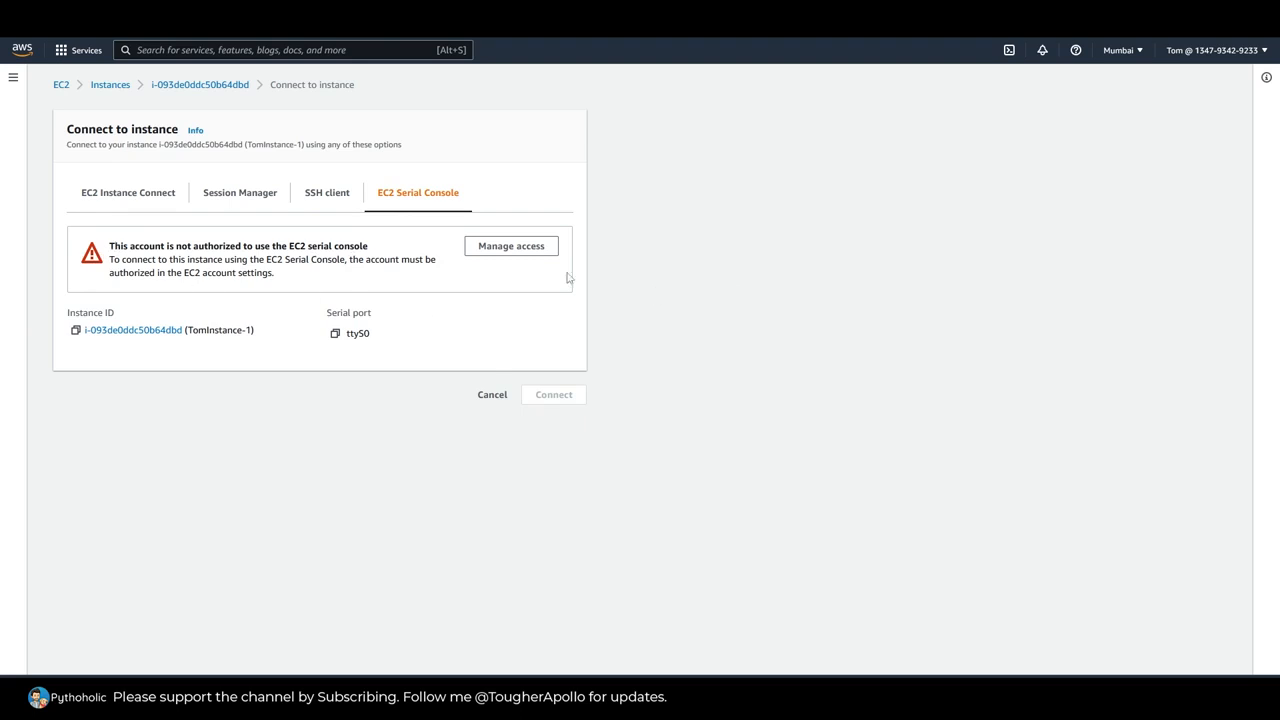
left_click(147, 200)
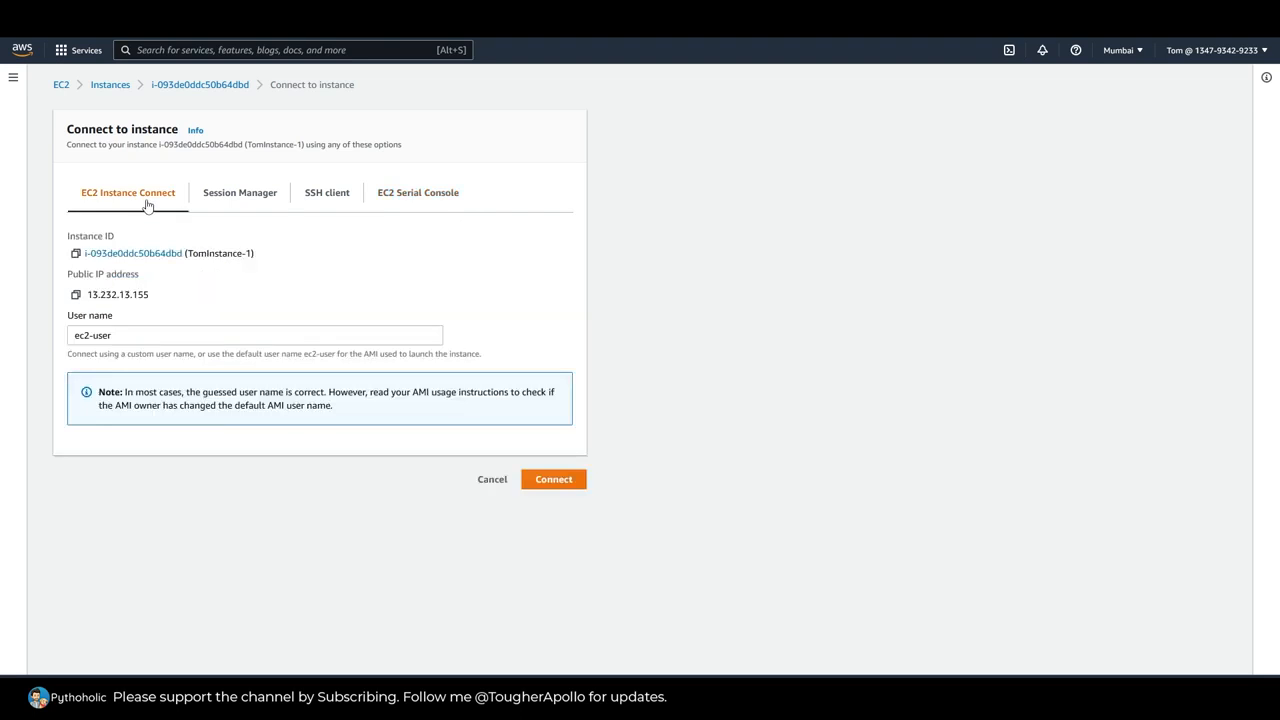
Step: Return to the list of all instances and sign the current IAM user out of the console
left_click(205, 86)
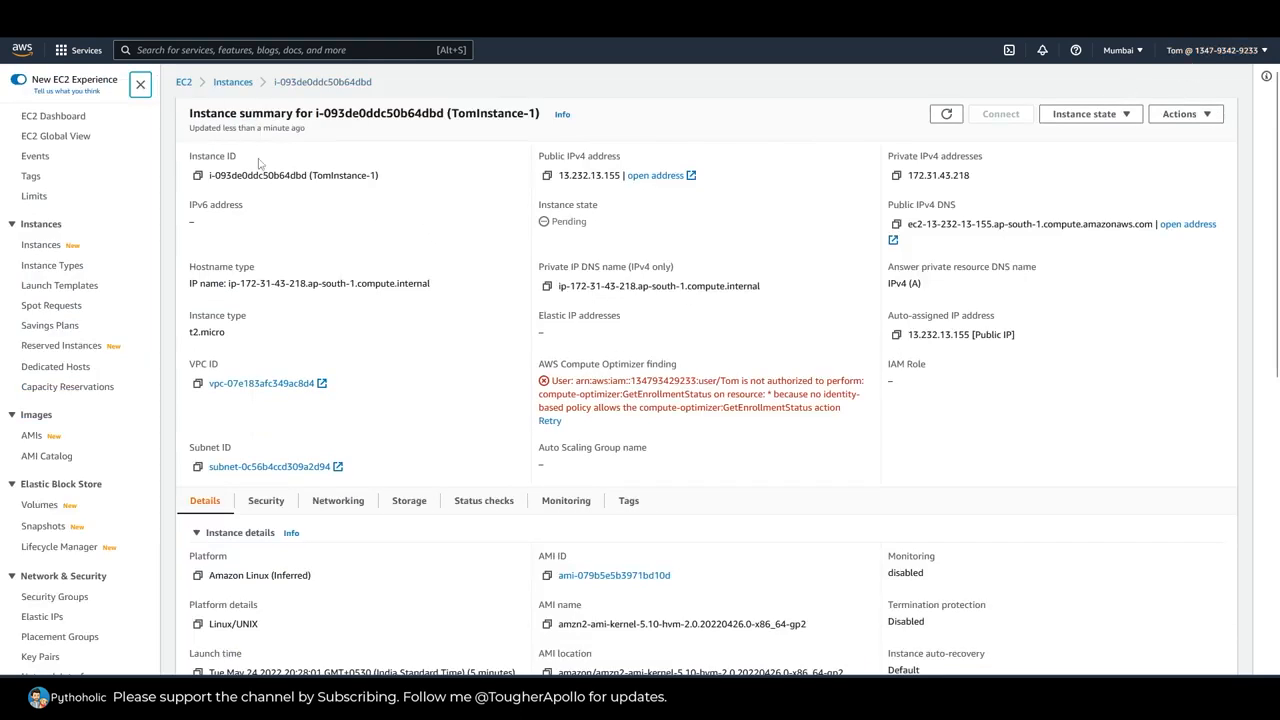
left_click(232, 82)
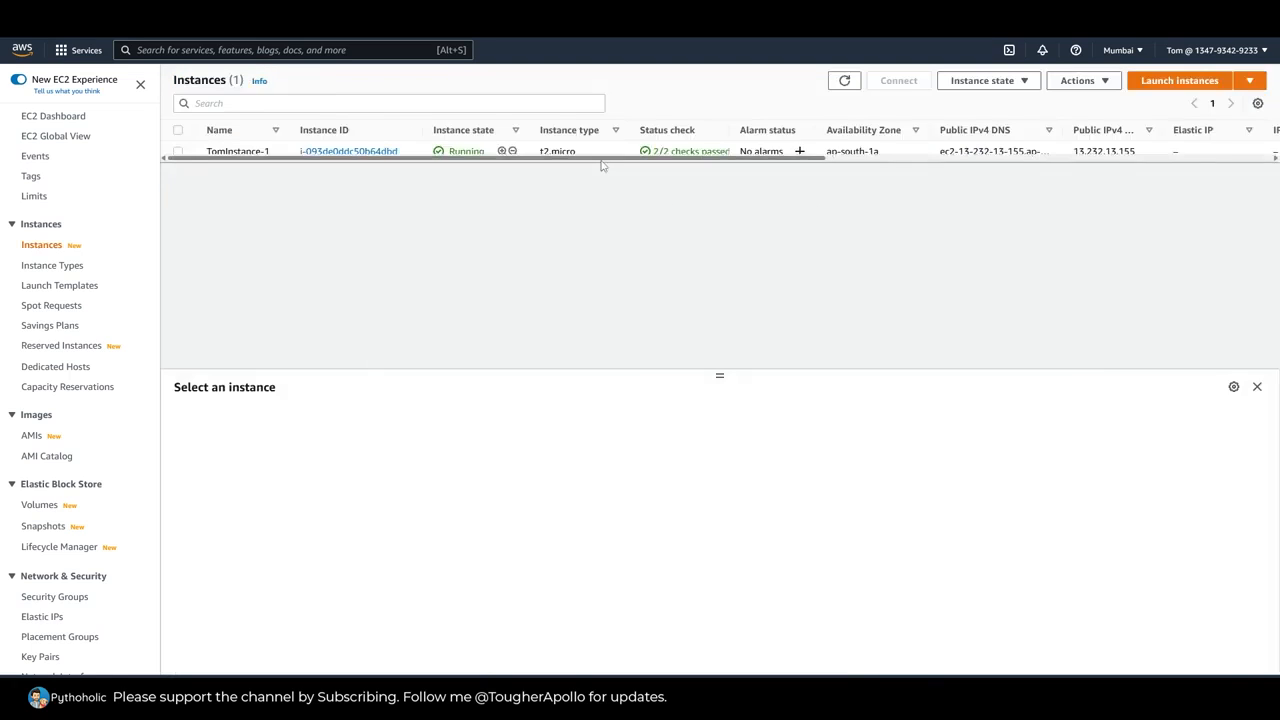
left_click(1225, 51)
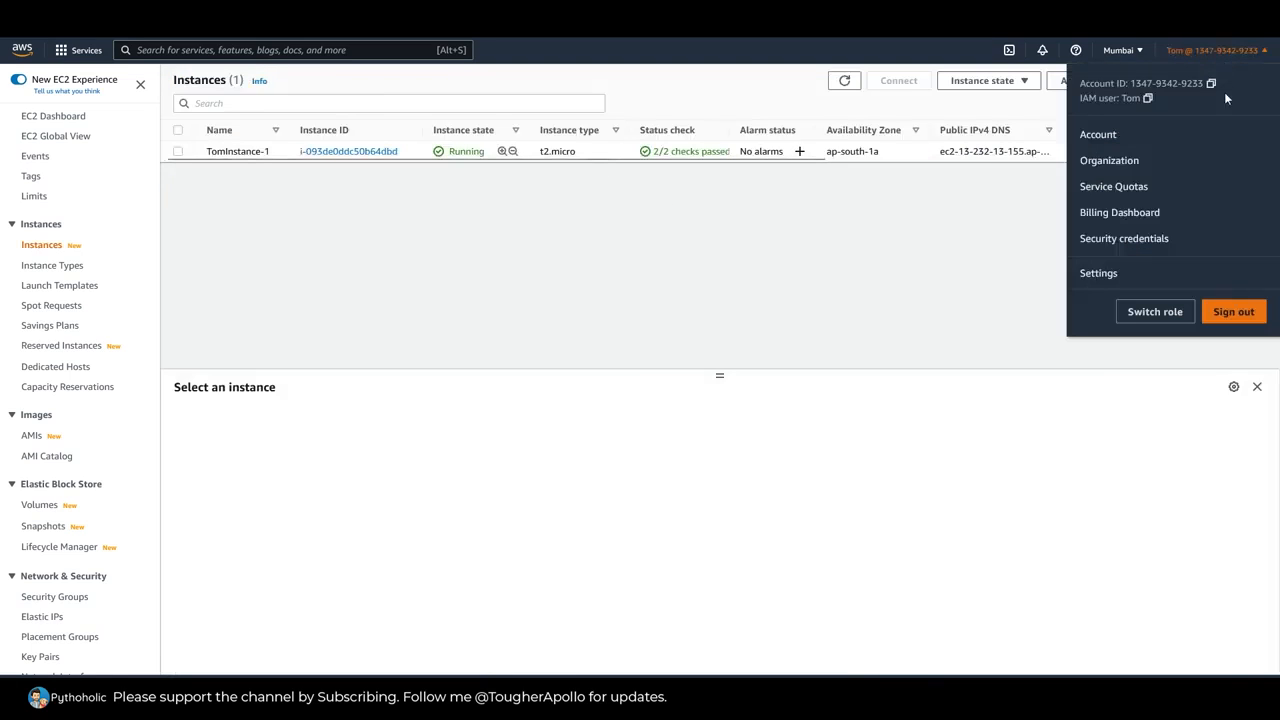
left_click(1234, 312)
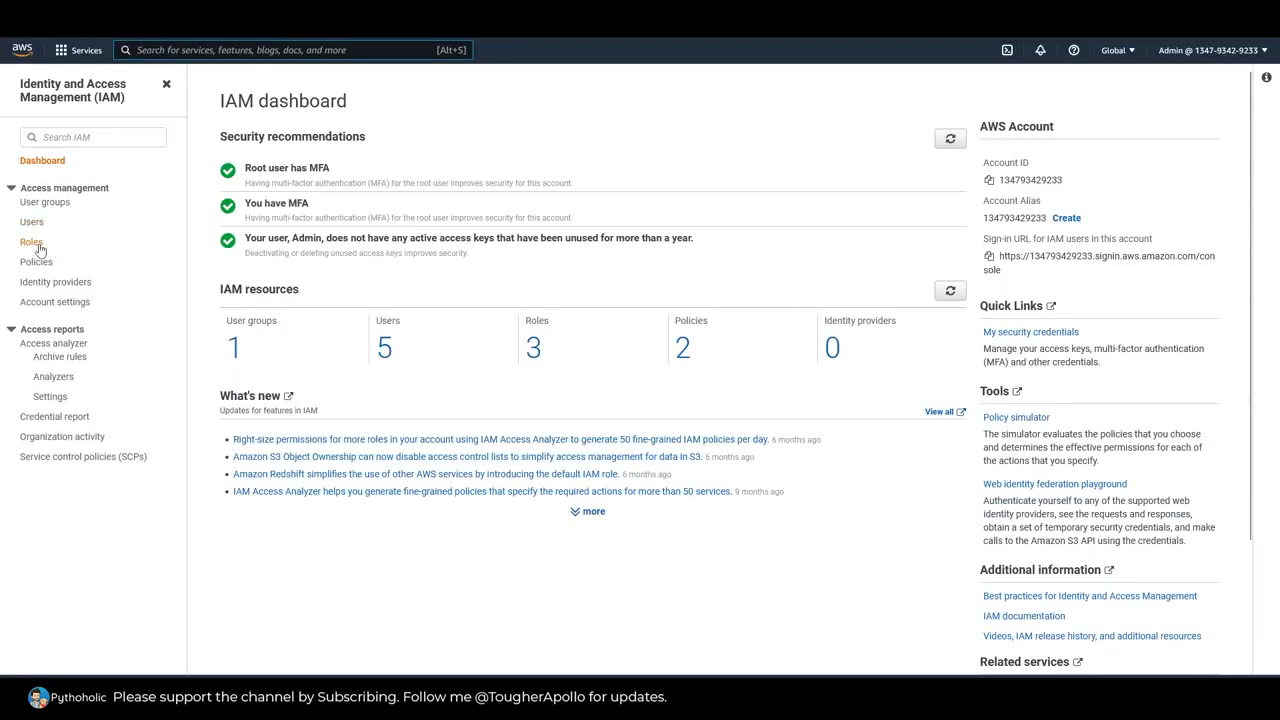
Step: In the Admin session's IAM console, review the attached policies and group membership of the user who launched the instance
left_click(32, 222)
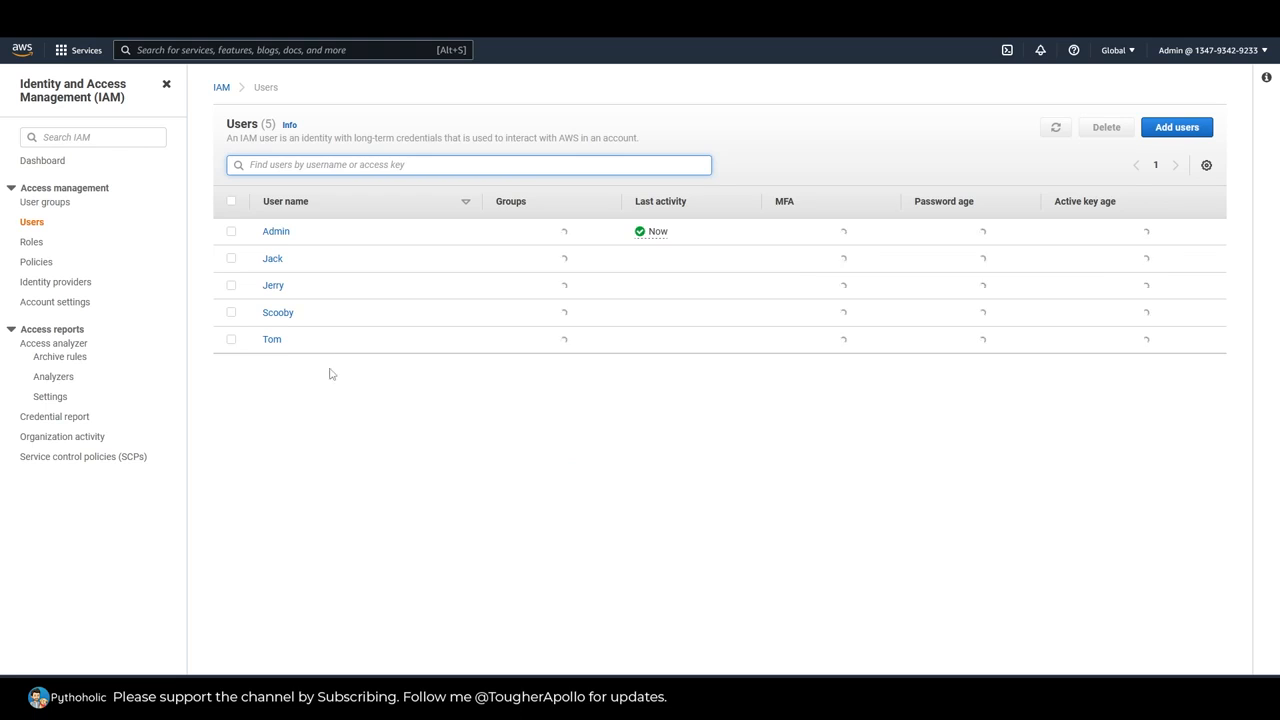
left_click(274, 341)
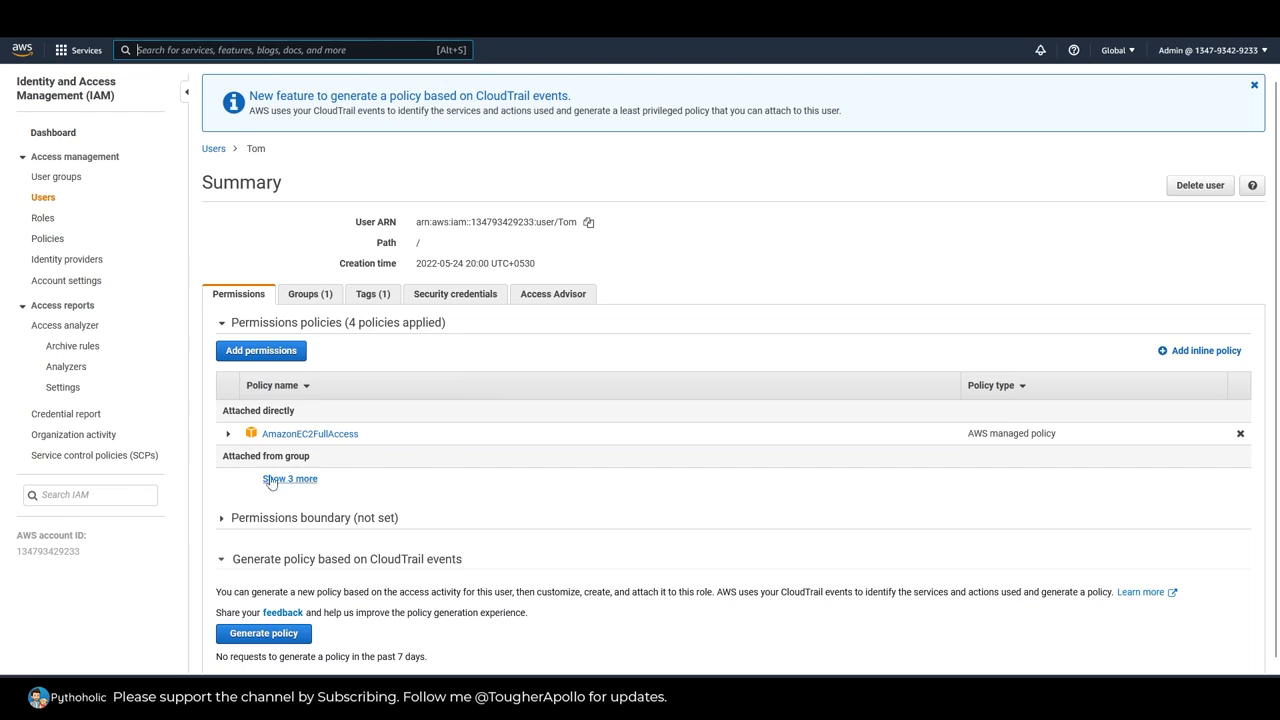
left_click(310, 296)
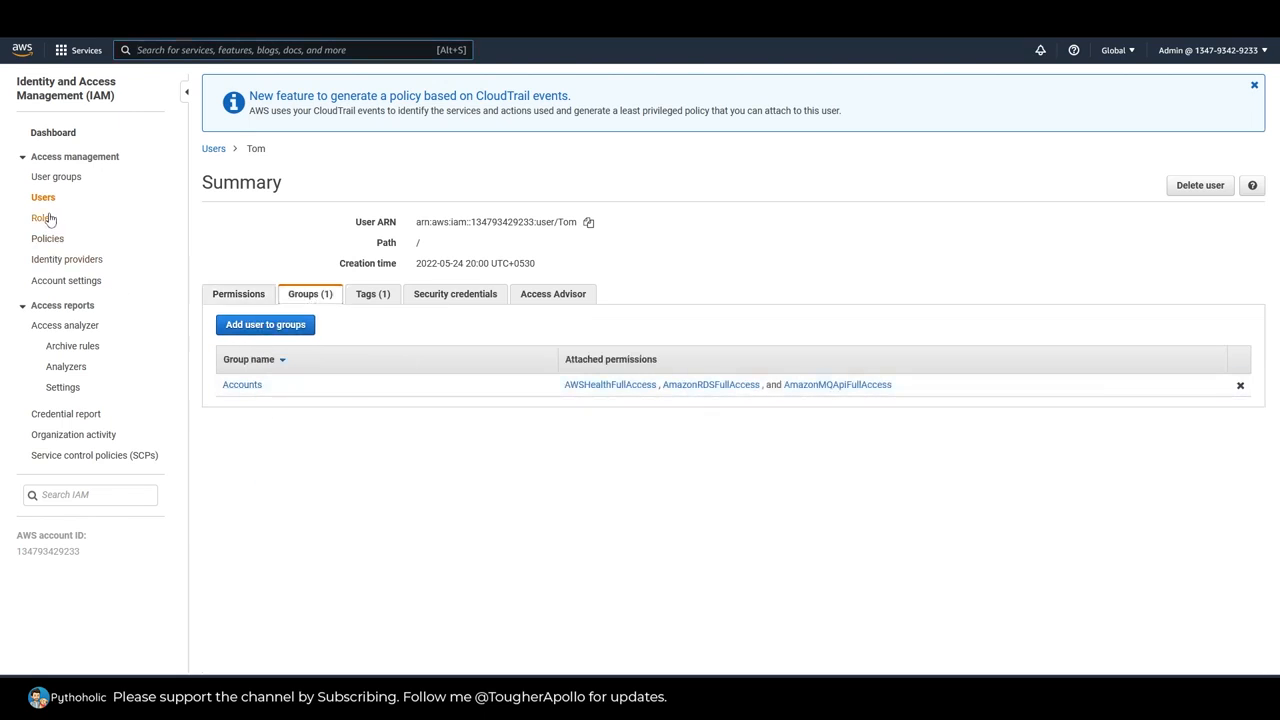
Step: Remove the user who launched the instance from the Accounts user group
left_click(44, 177)
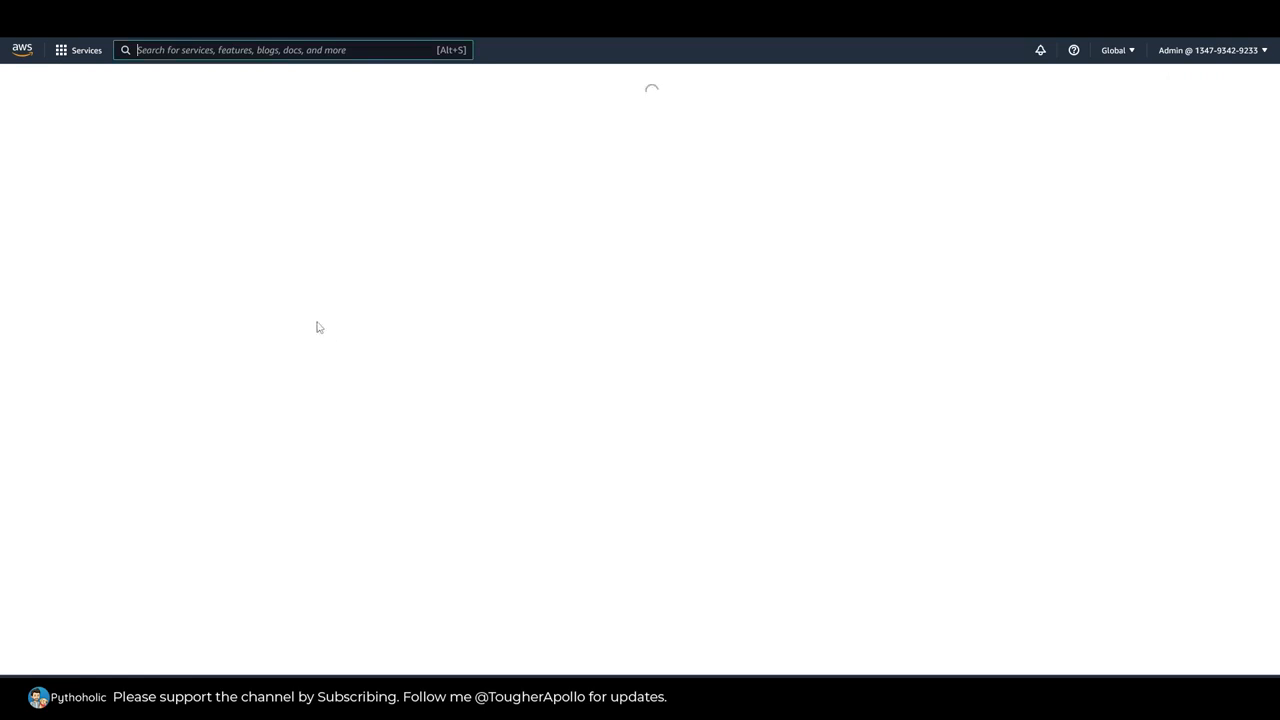
left_click(275, 234)
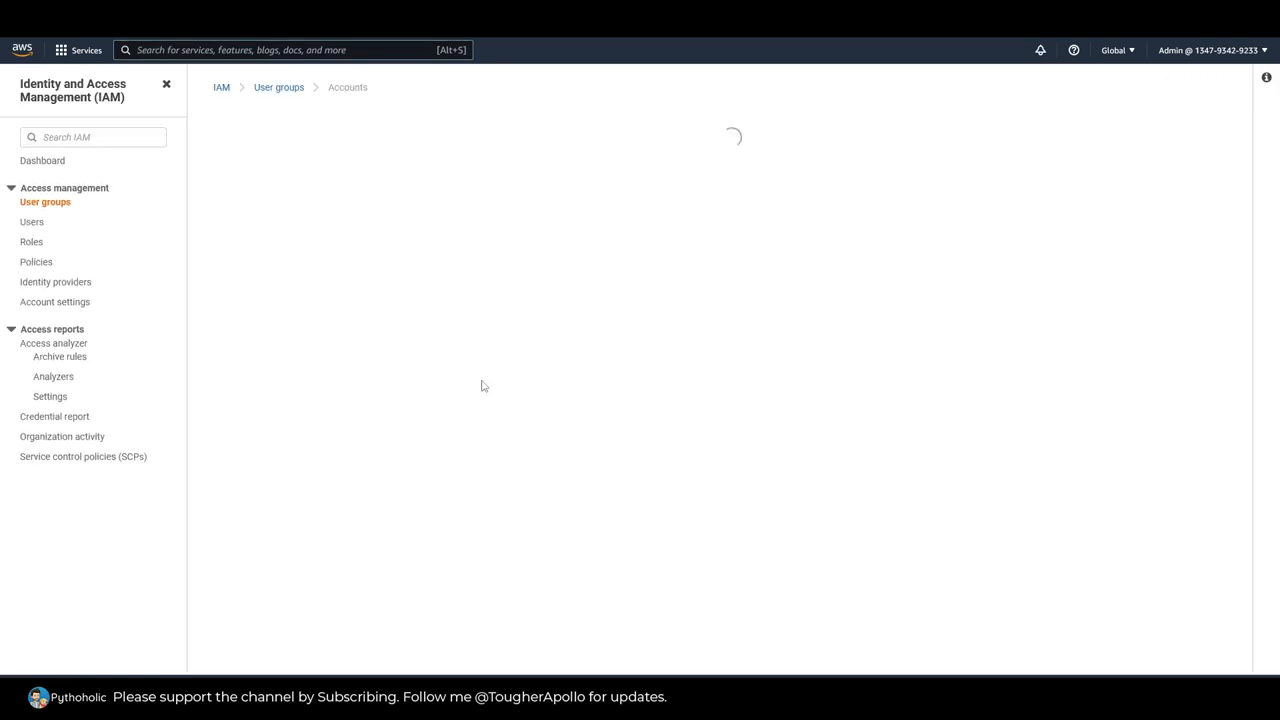
left_click(232, 456)
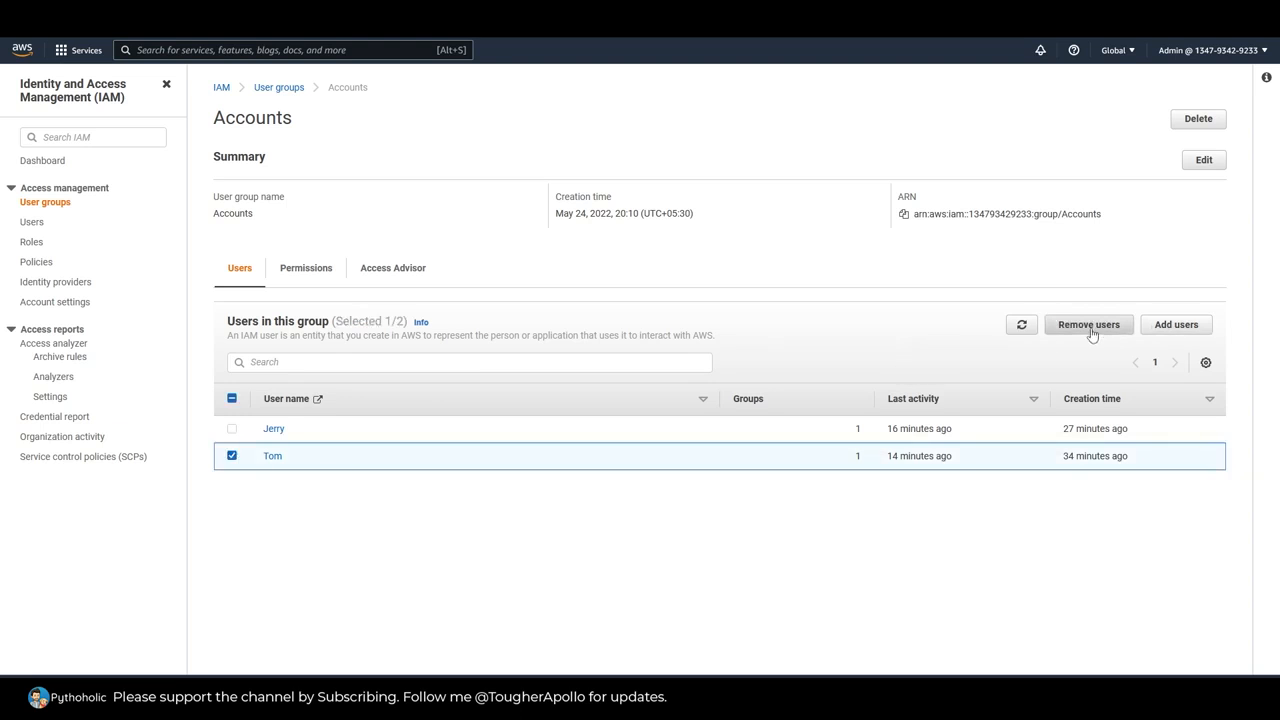
left_click(1088, 328)
left_click(806, 415)
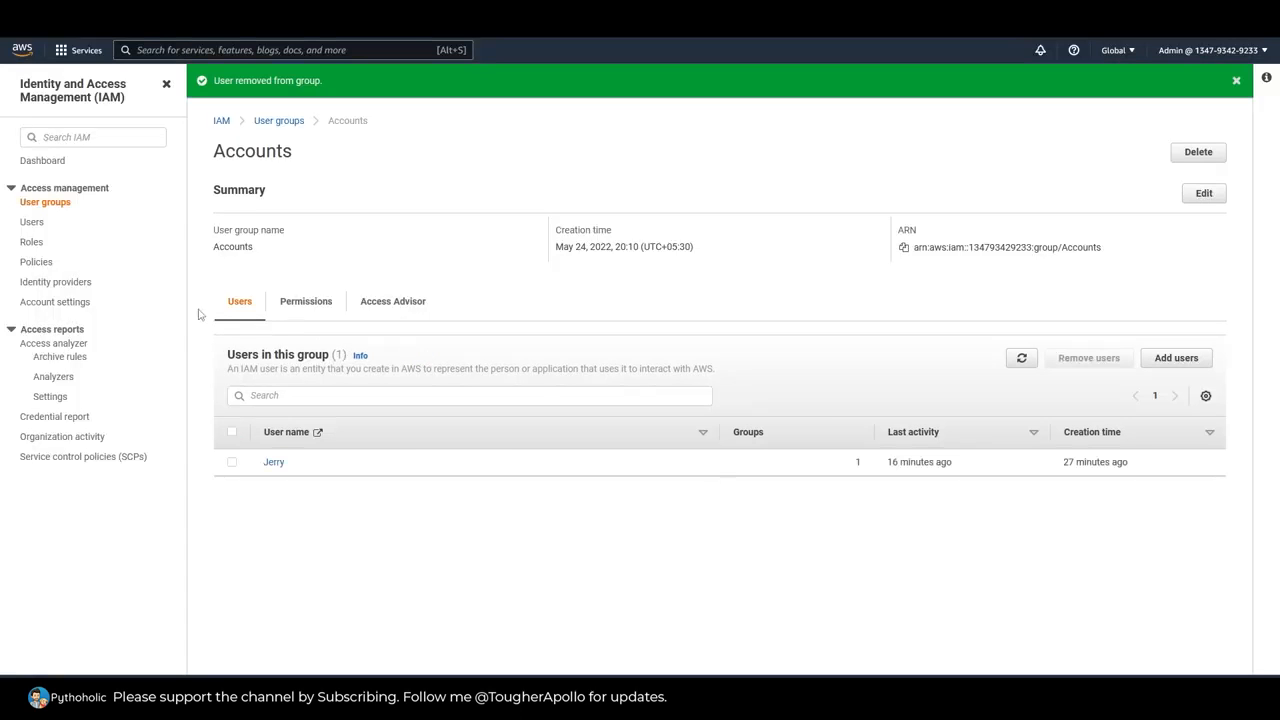
Step: Start adding permissions directly to the user who launched the instance, searching the existing policies for "compute"
left_click(40, 222)
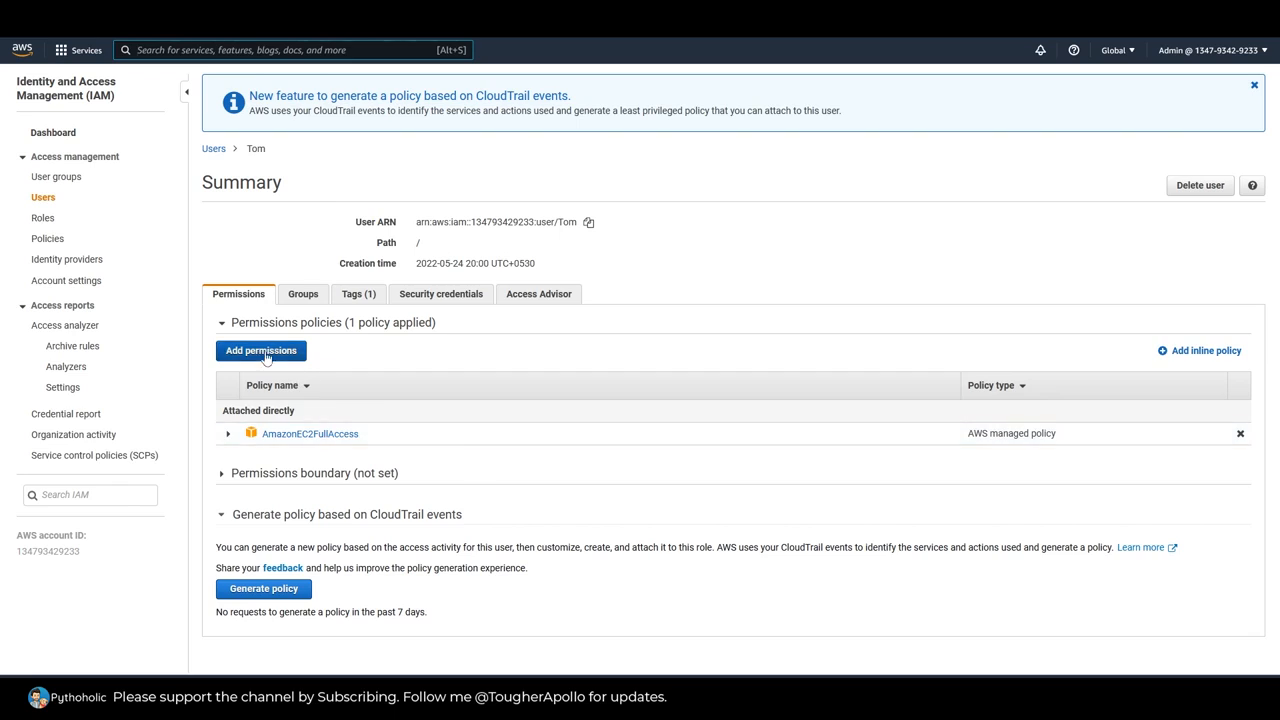
left_click(268, 354)
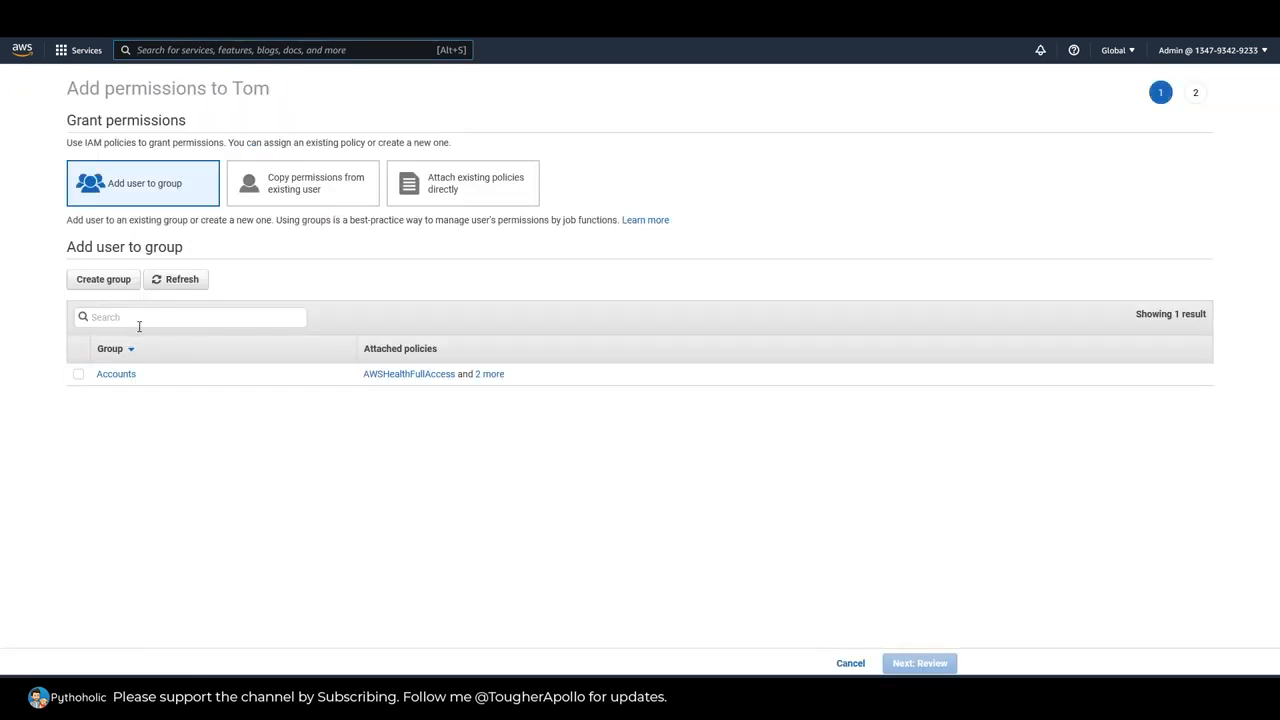
left_click(506, 198)
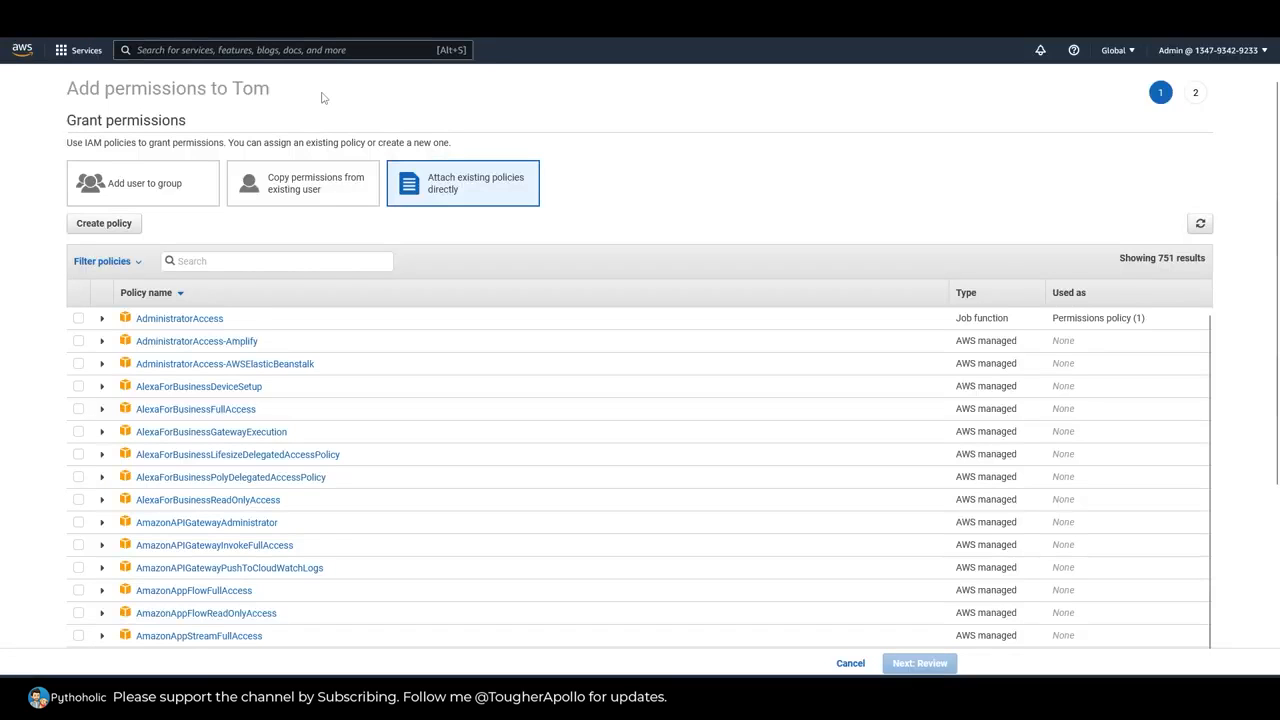
type("comp")
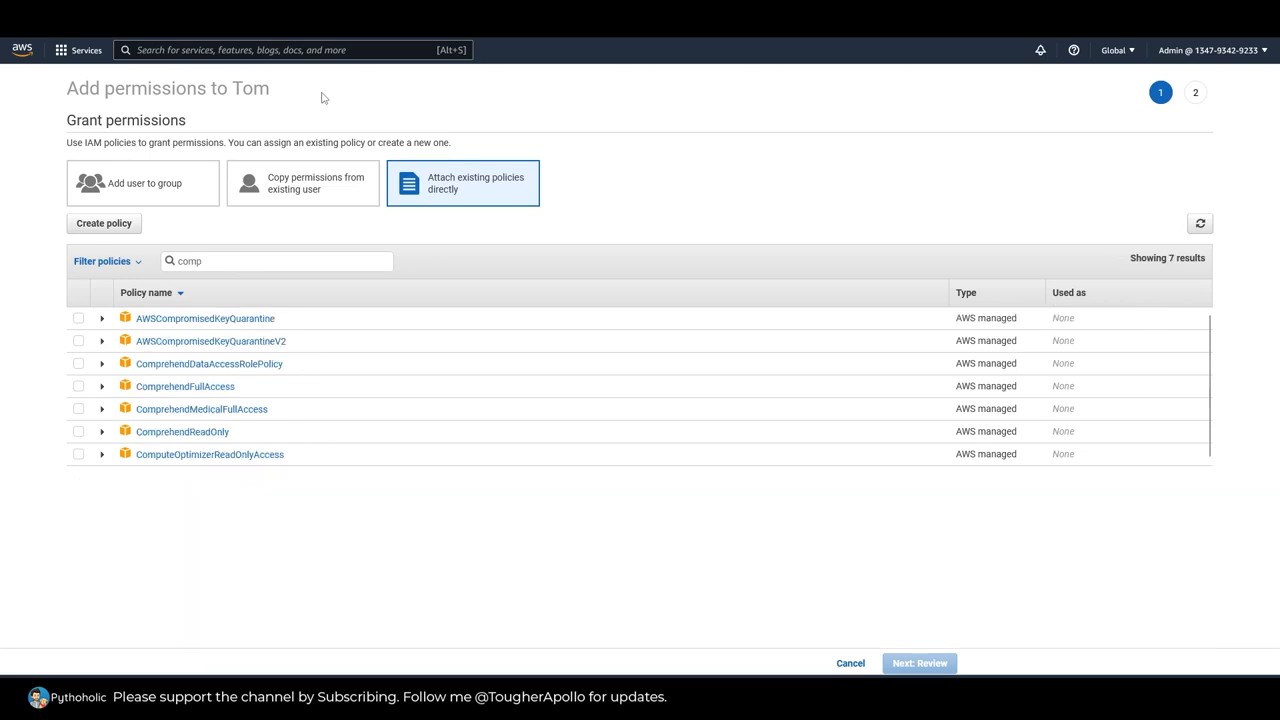
type("ute")
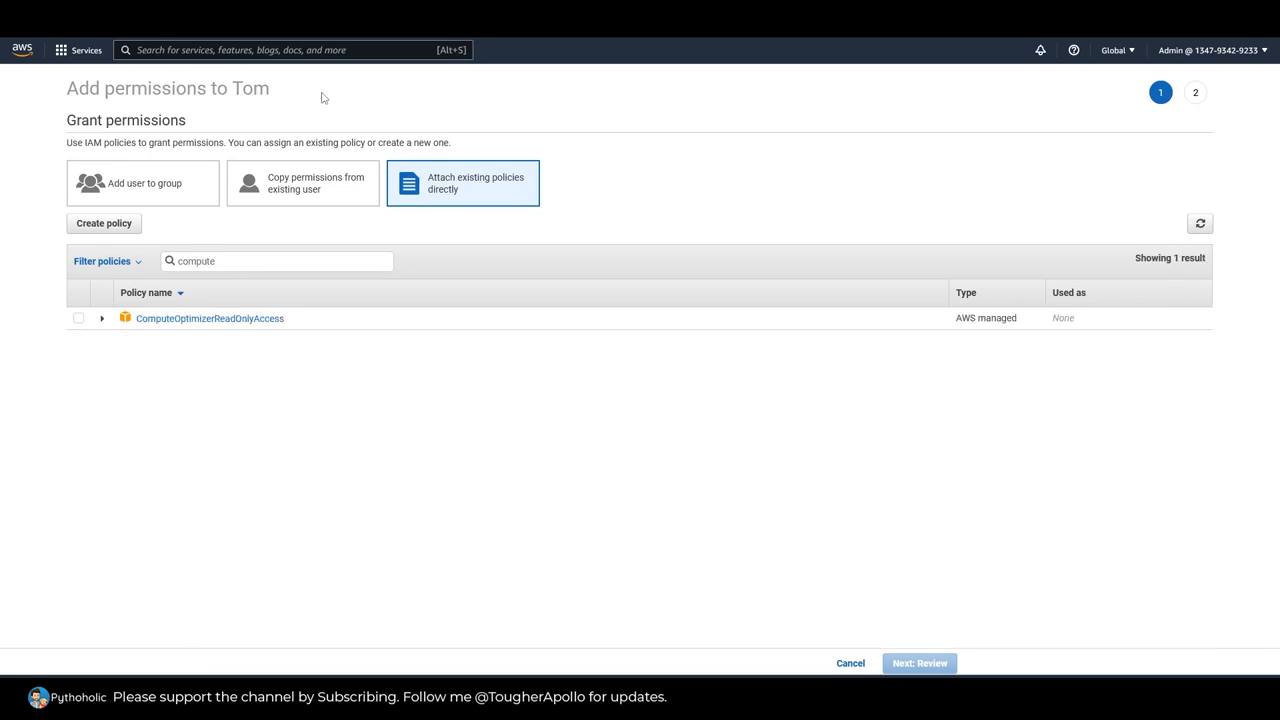
Step: Examine the ComputeOptimizerReadOnlyAccess policy's JSON actions and its summary of allowed services
left_click(102, 321)
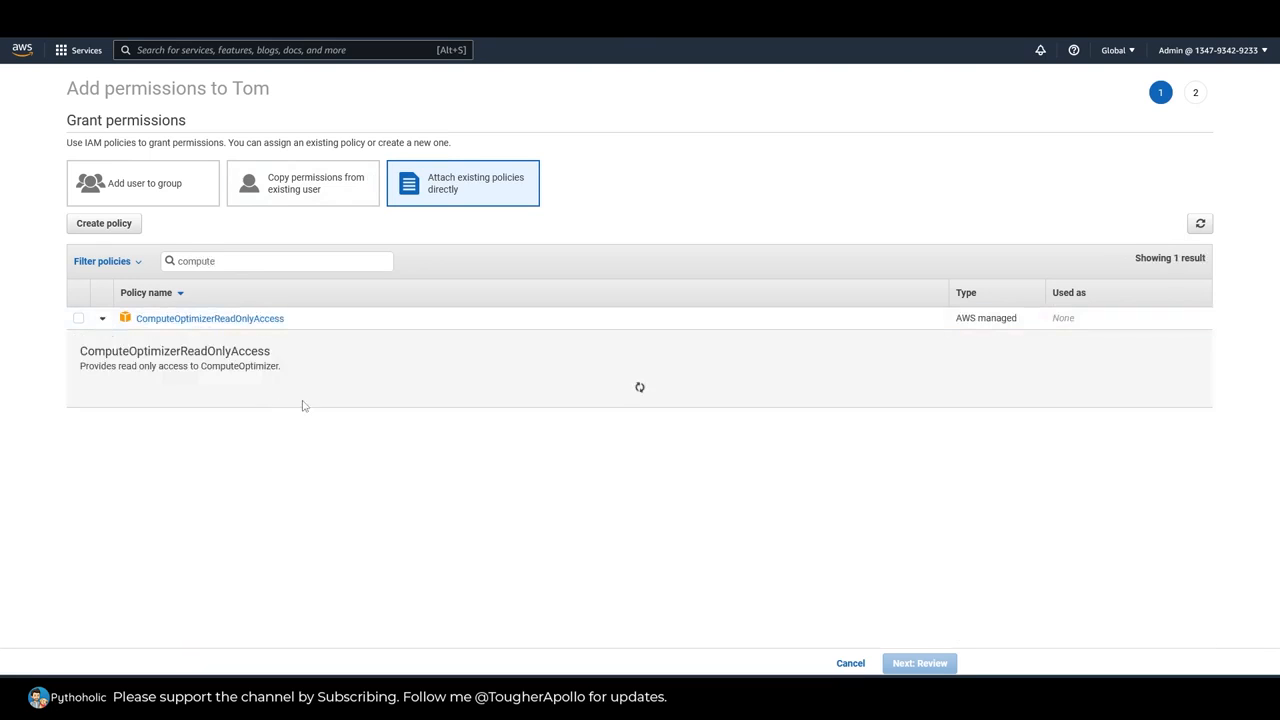
scroll(529, 506, "down", 5)
scroll(506, 511, "up", 3)
scroll(440, 500, "up", 3)
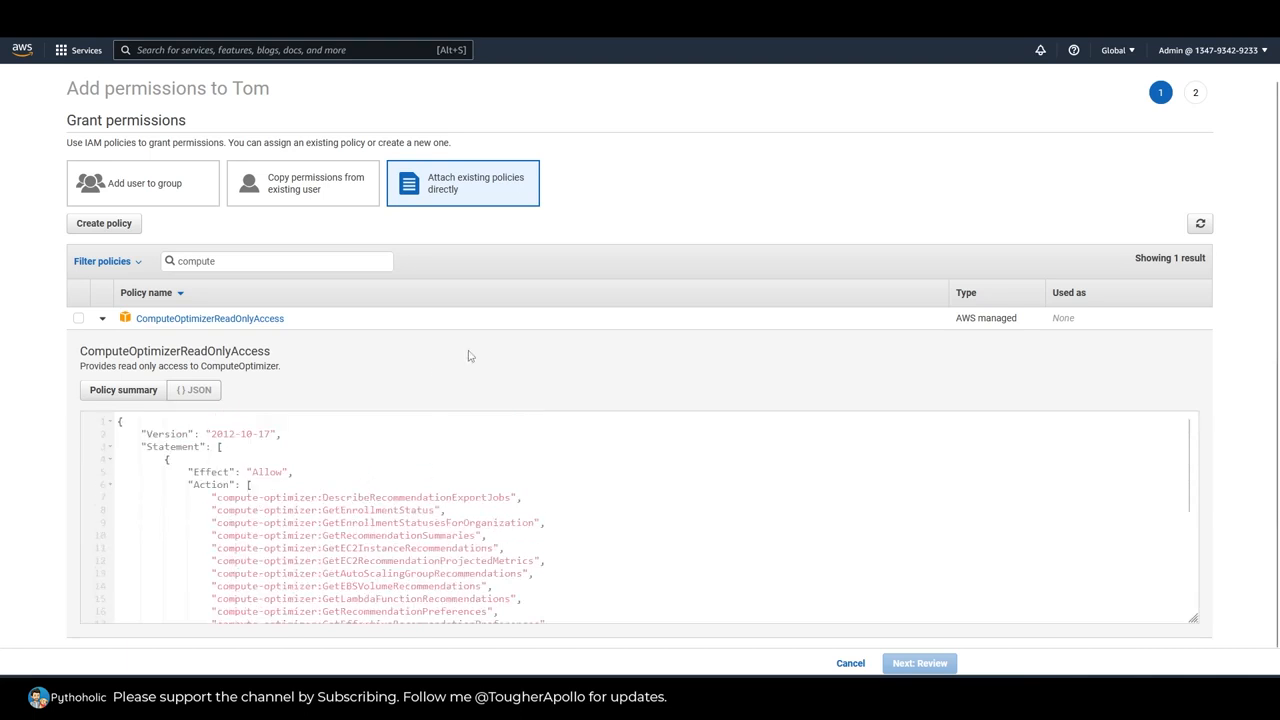
scroll(51, 394, "down", 1)
scroll(517, 520, "down", 2)
double_click(390, 419)
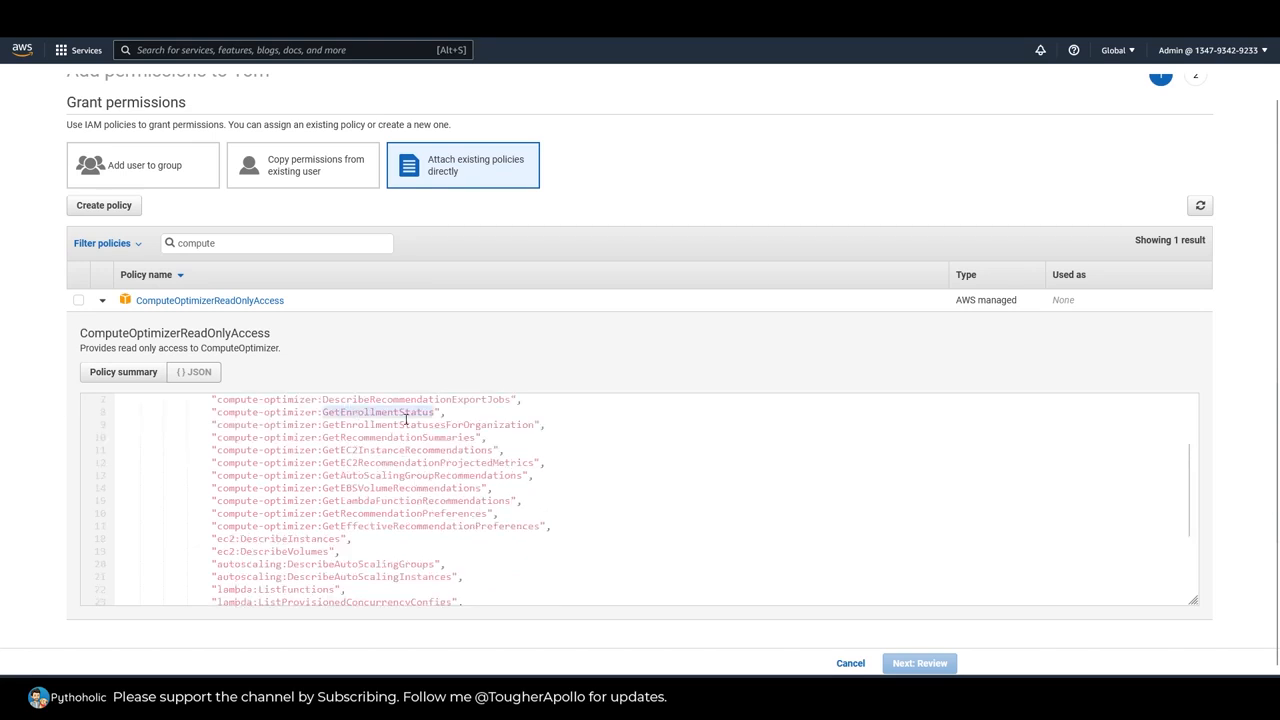
scroll(276, 387, "up", 1)
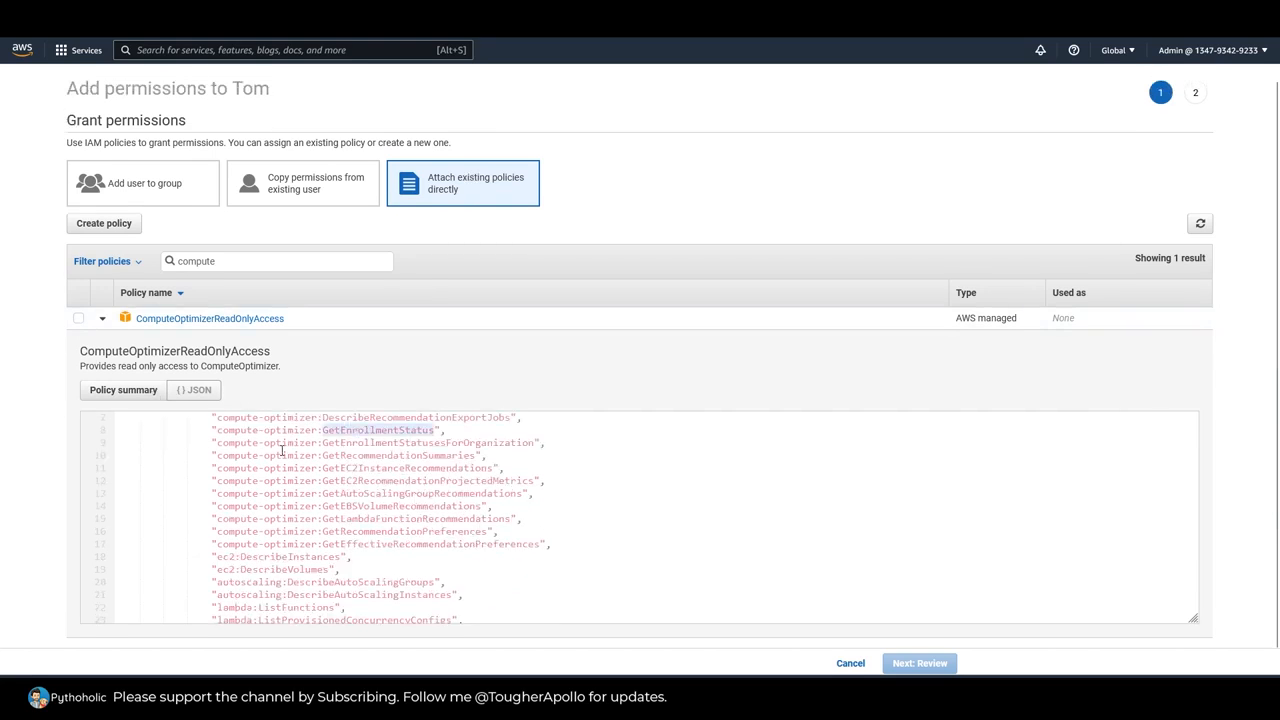
scroll(441, 512, "up", 2)
left_click(123, 390)
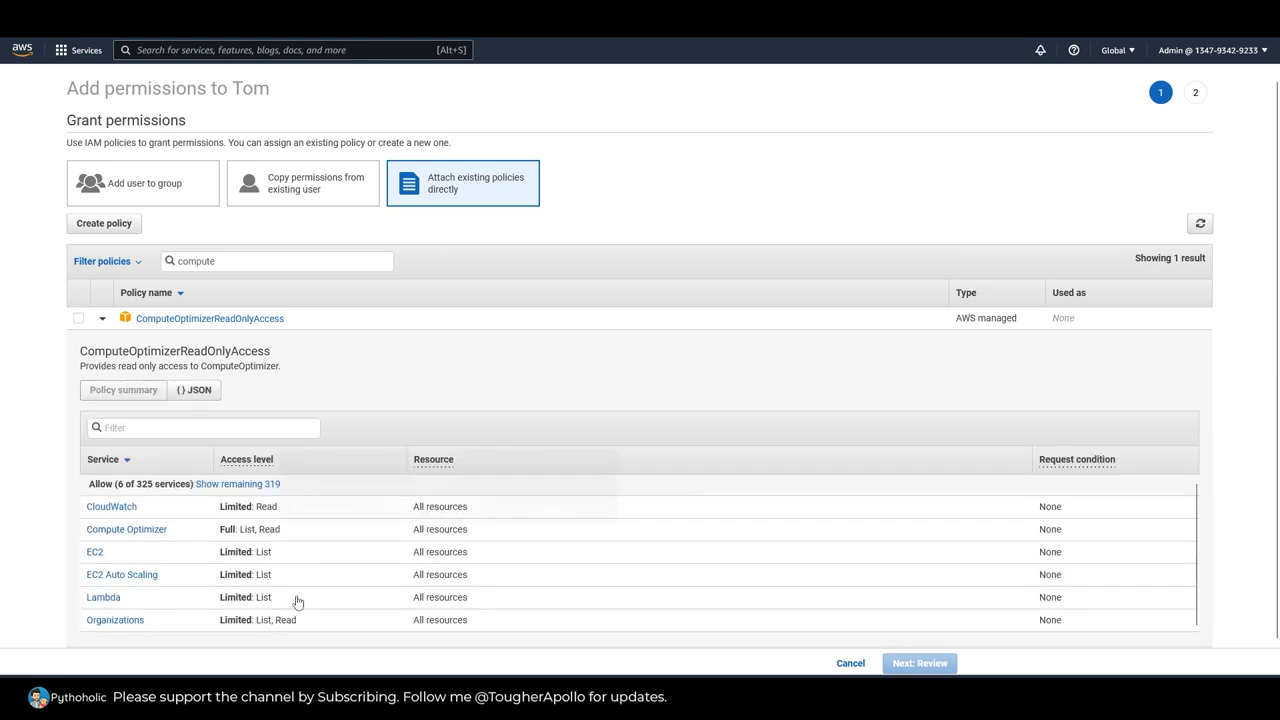
left_click(102, 319)
Step: Select the ComputeOptimizerReadOnlyAccess policy and attach it to the user
left_click(74, 319)
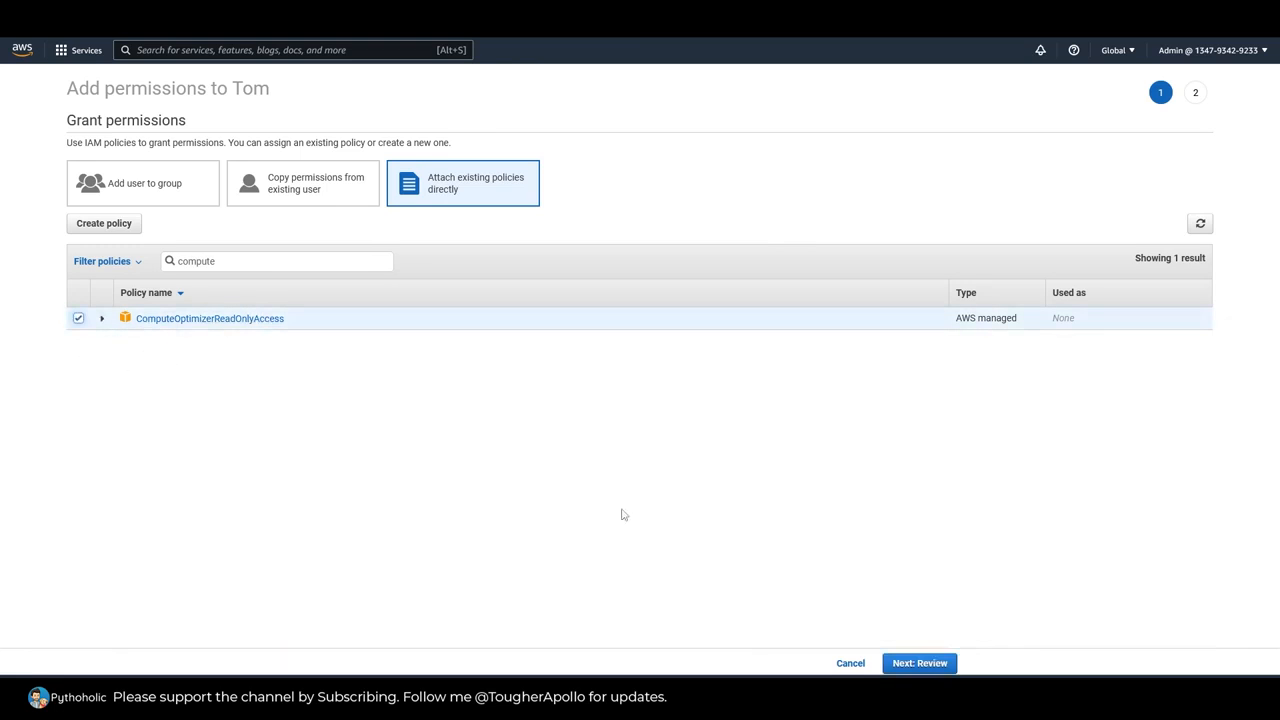
left_click(912, 664)
left_click(914, 665)
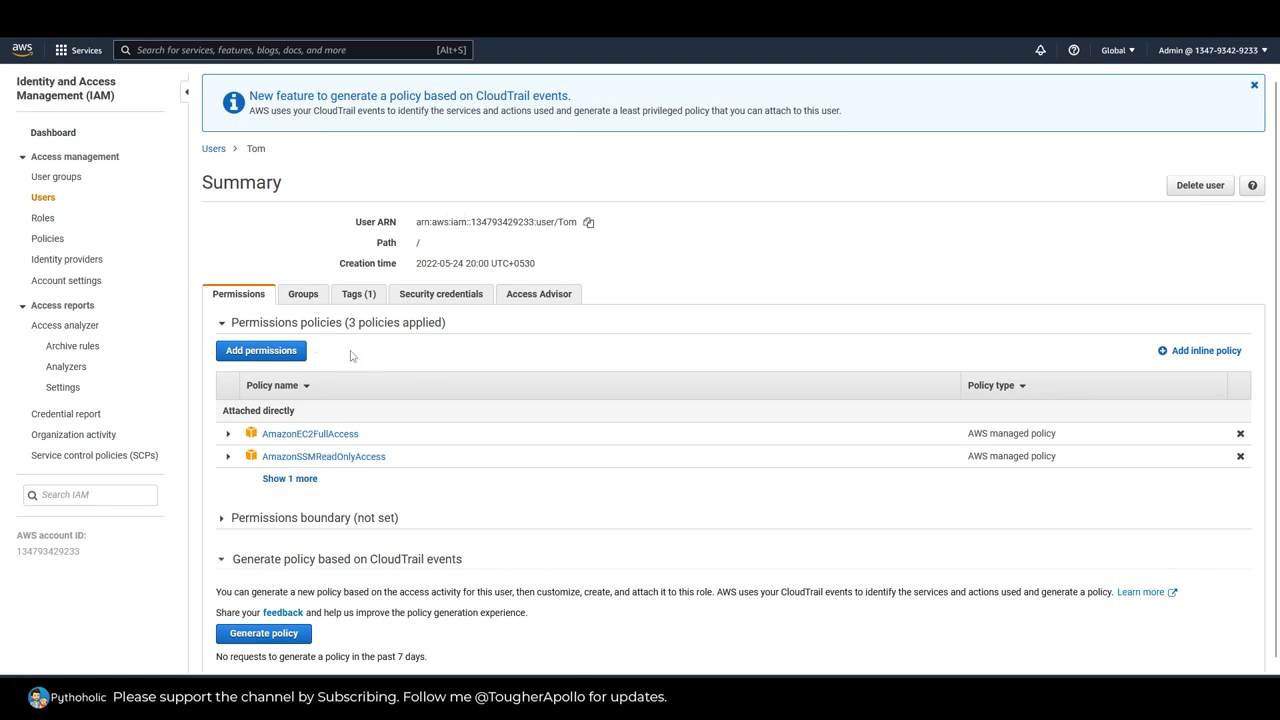
Step: Start another direct policy grant for the user, filter the policies by "EC2INs" and select EC2InstanceConnect
left_click(285, 352)
left_click(514, 199)
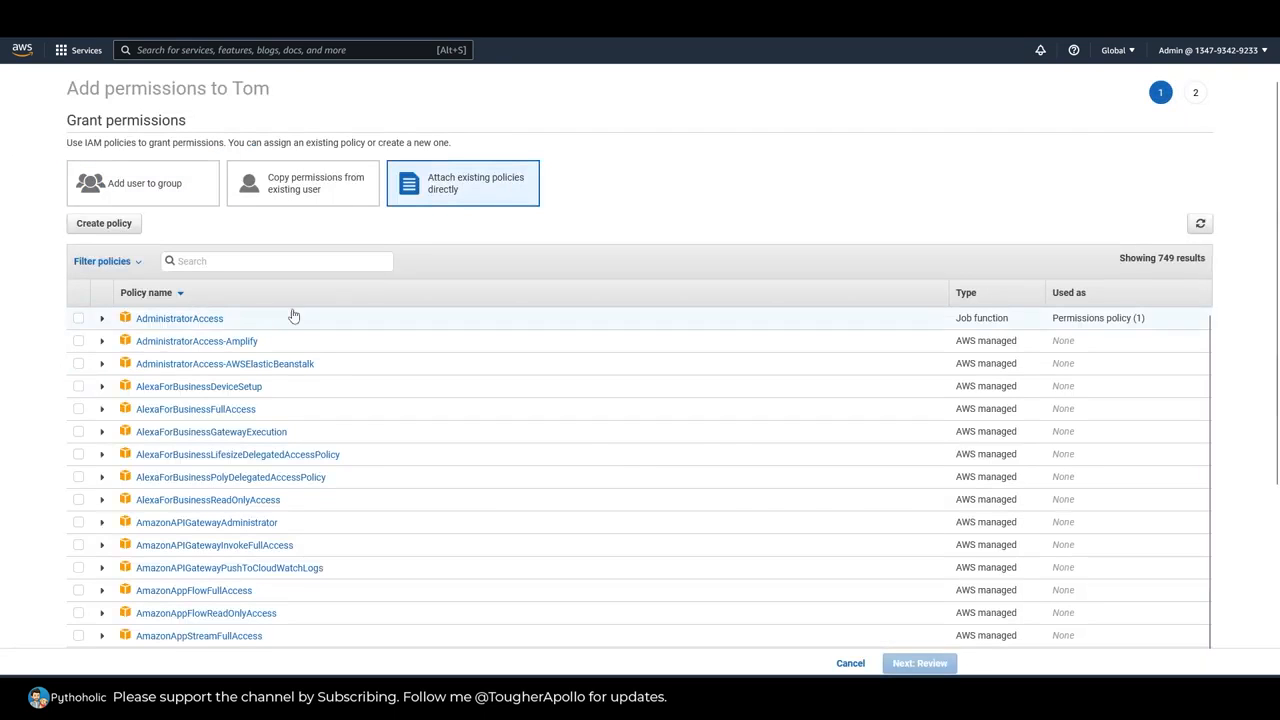
type("EC2INs")
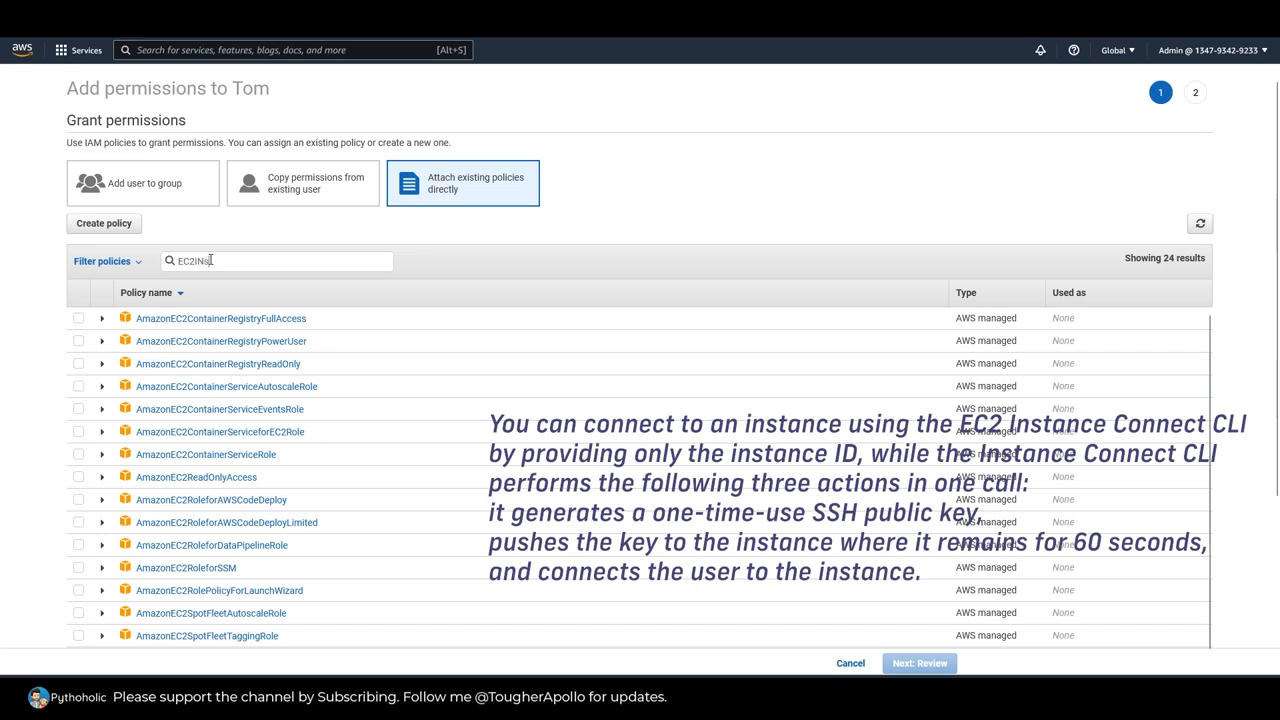
left_click(78, 318)
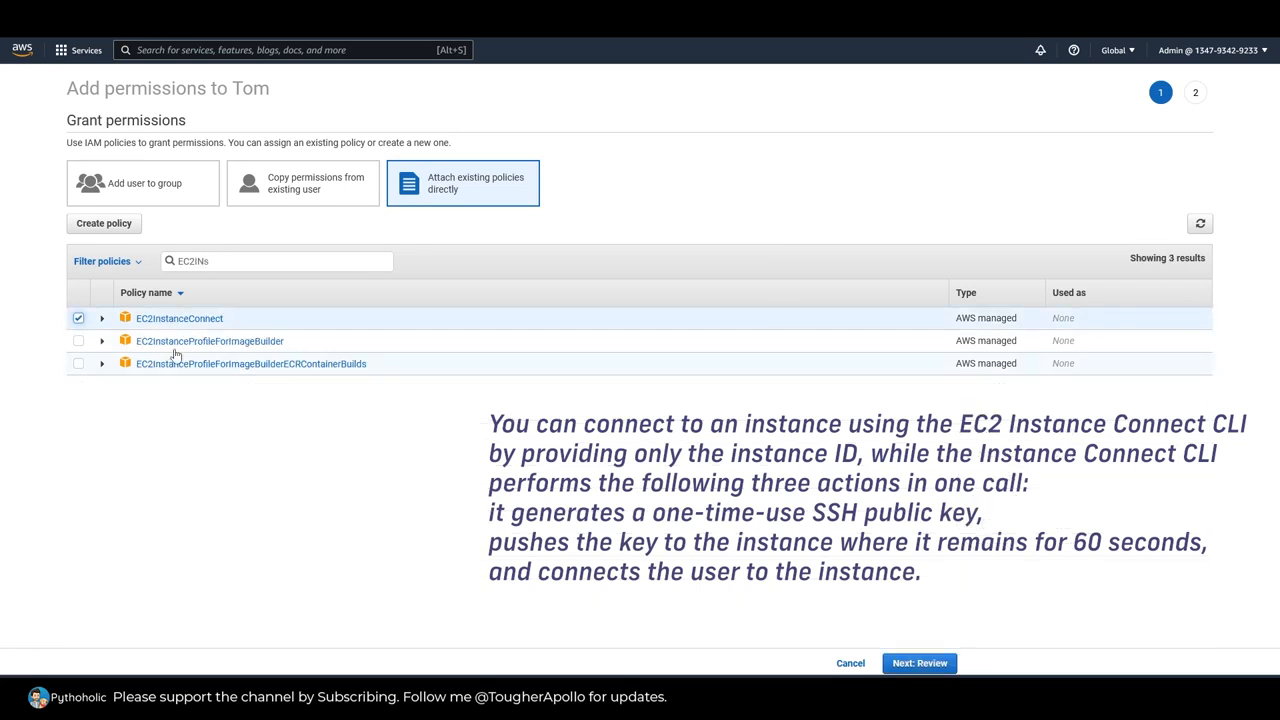
Step: Examine the EC2InstanceConnect policy's JSON, including its SendSSHPublicKey action, and collapse the details
left_click(101, 318)
left_click(192, 391)
double_click(243, 472)
double_click(290, 497)
left_click_drag(230, 514, 420, 517)
left_click(326, 543)
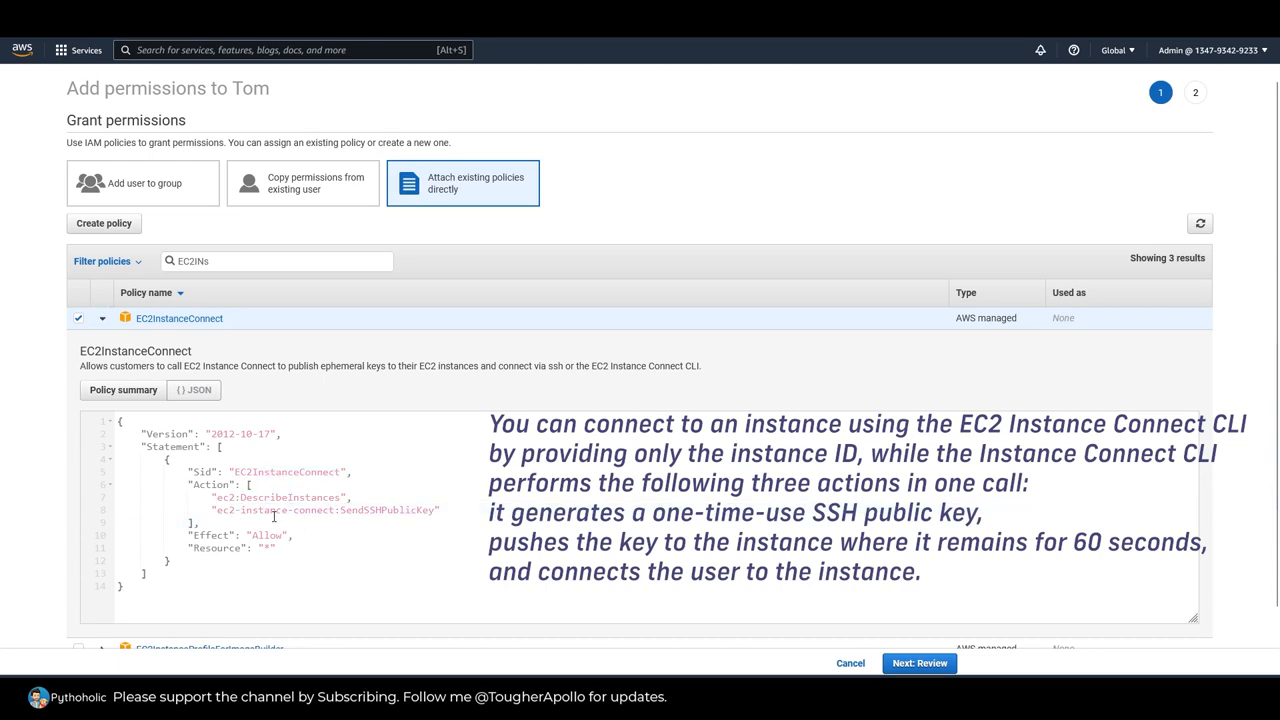
left_click(102, 319)
Step: Attach the EC2InstanceConnect policy to the user and show all of the user's attached policies
left_click(947, 664)
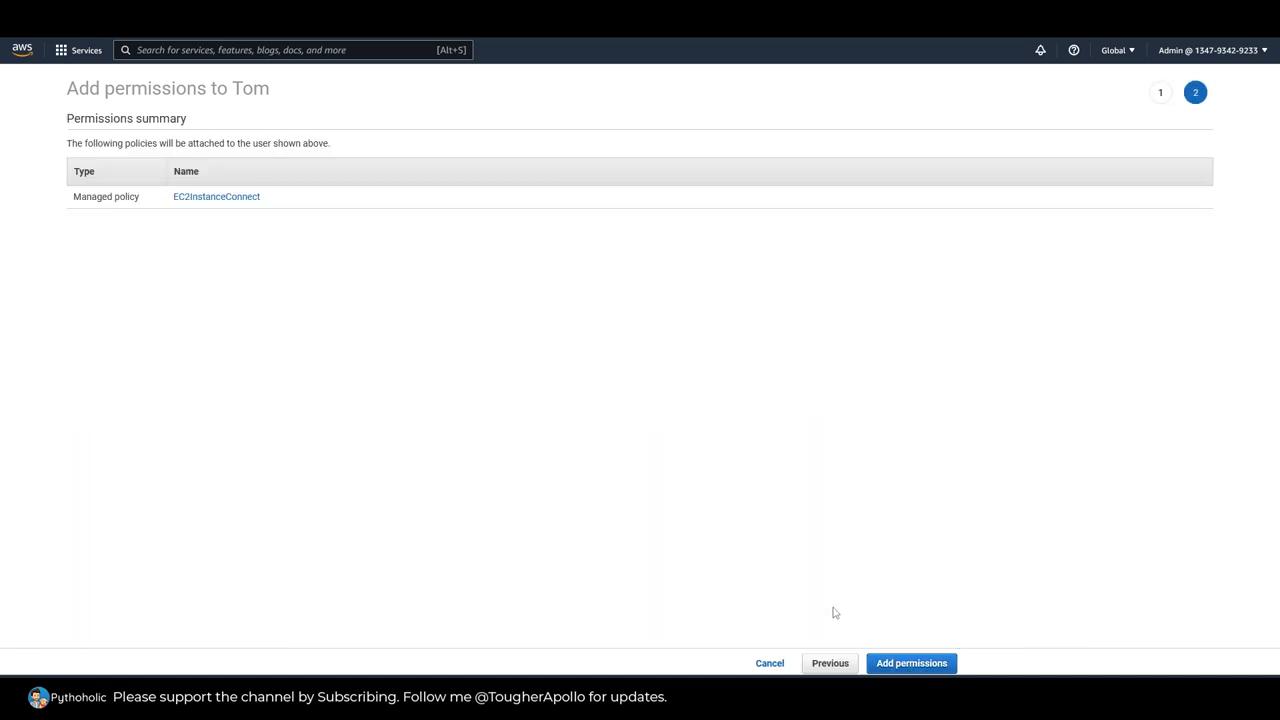
left_click(912, 665)
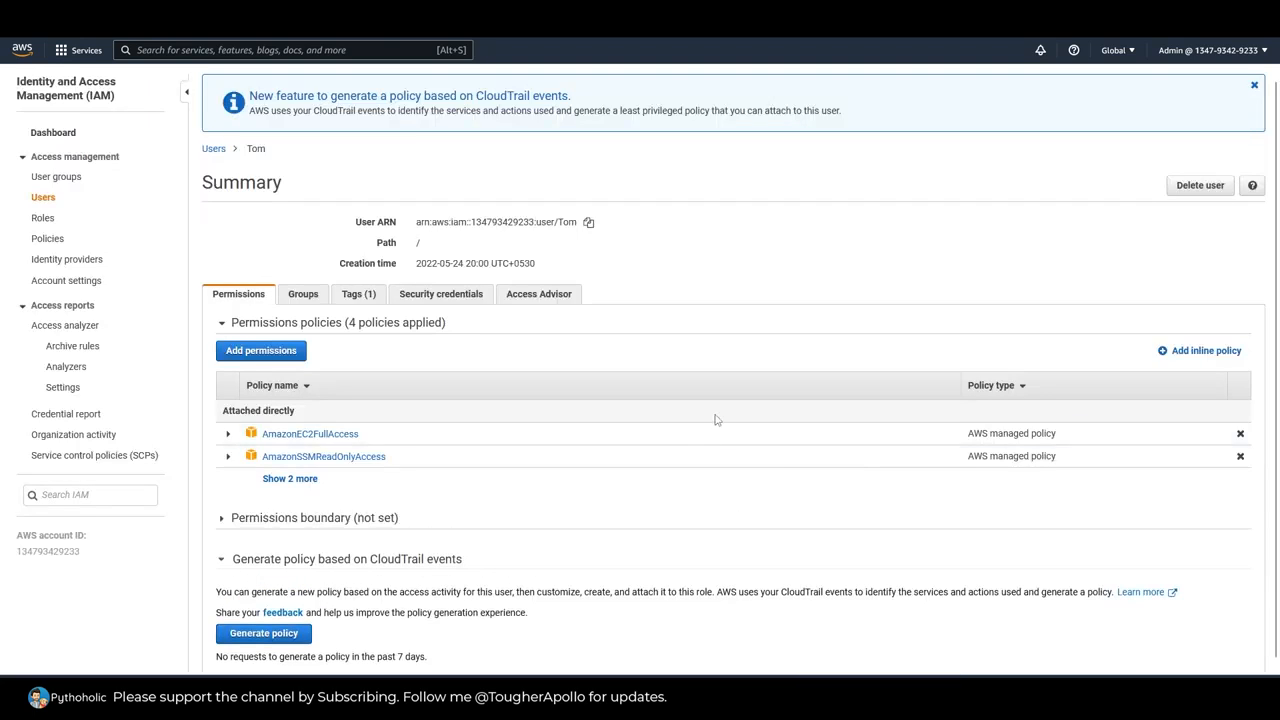
left_click(292, 479)
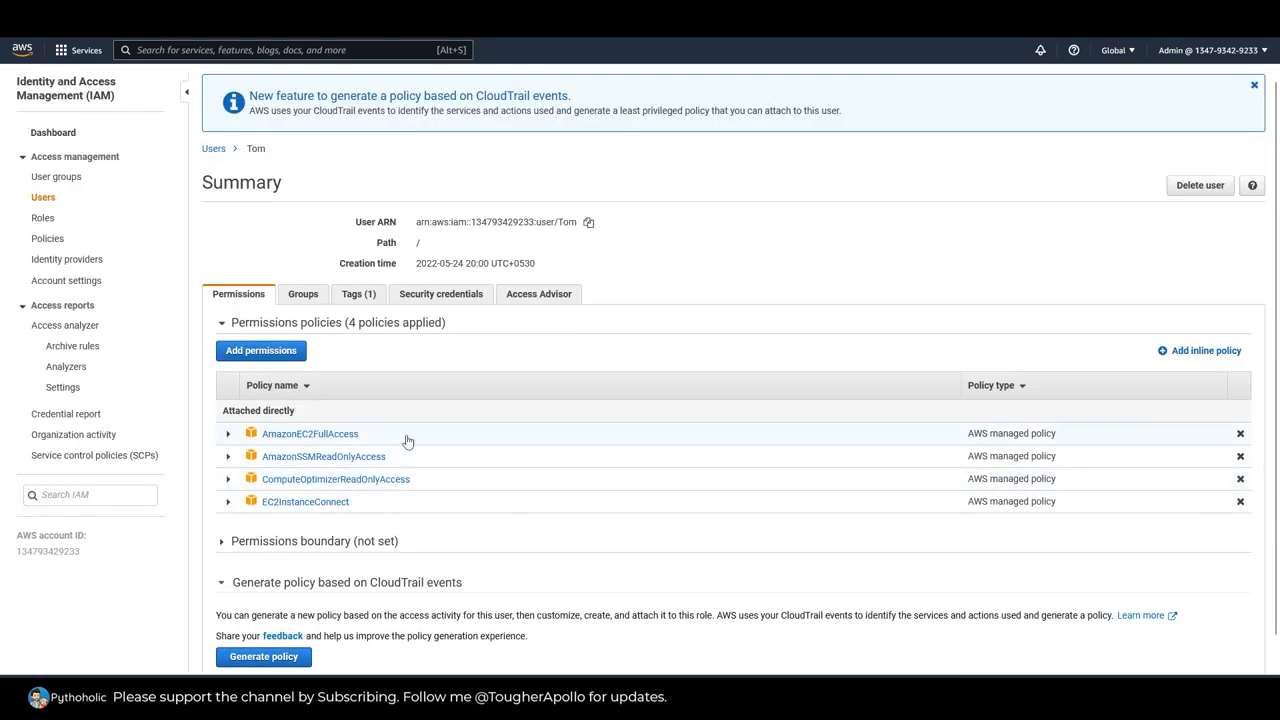
mouse_move(576, 224)
left_mouse_down()
mouse_move(418, 224)
mouse_move(579, 226)
left_mouse_up()
left_click(1255, 87)
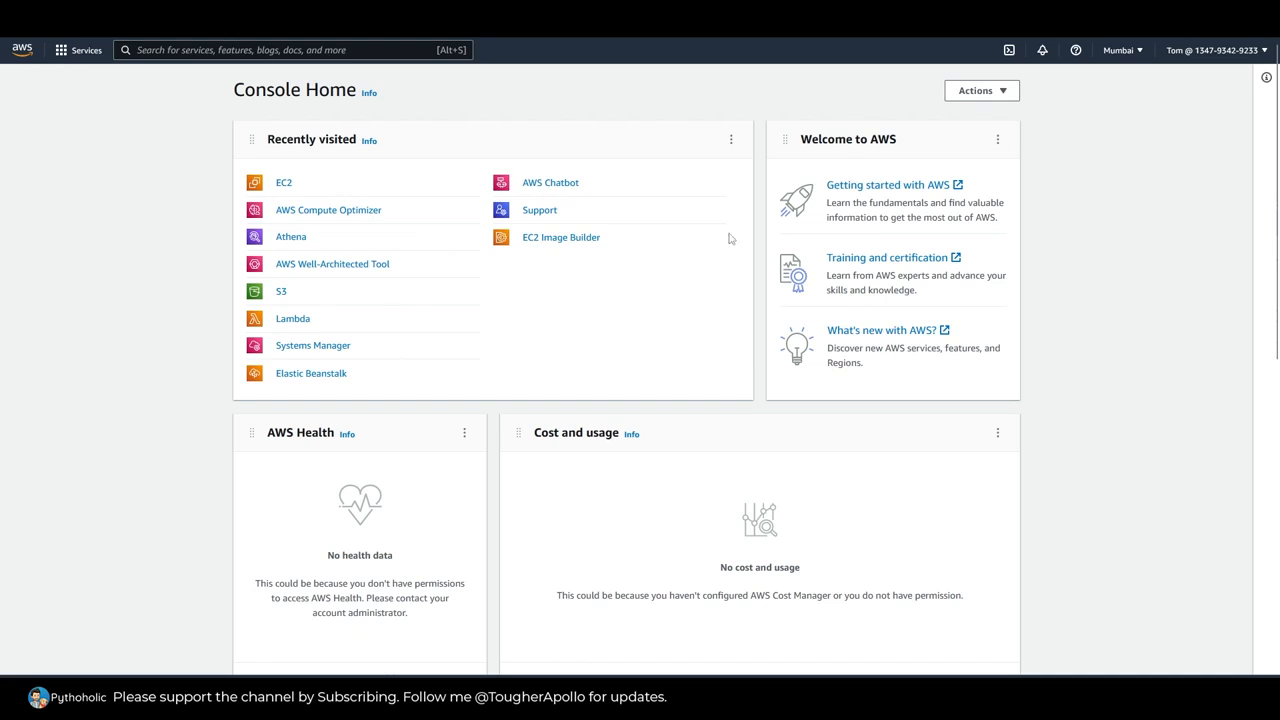
Step: In the limited user's session, list the running EC2 instances and enlarge the instance details area
left_click(282, 185)
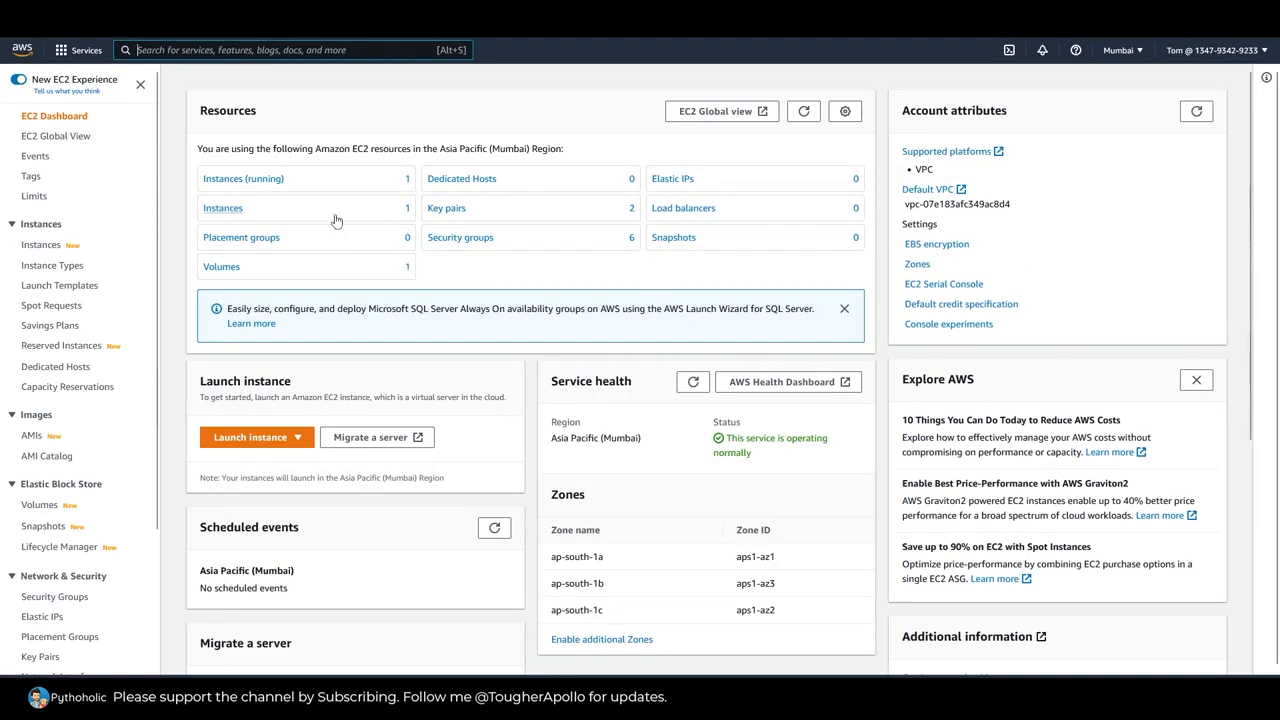
left_click(262, 180)
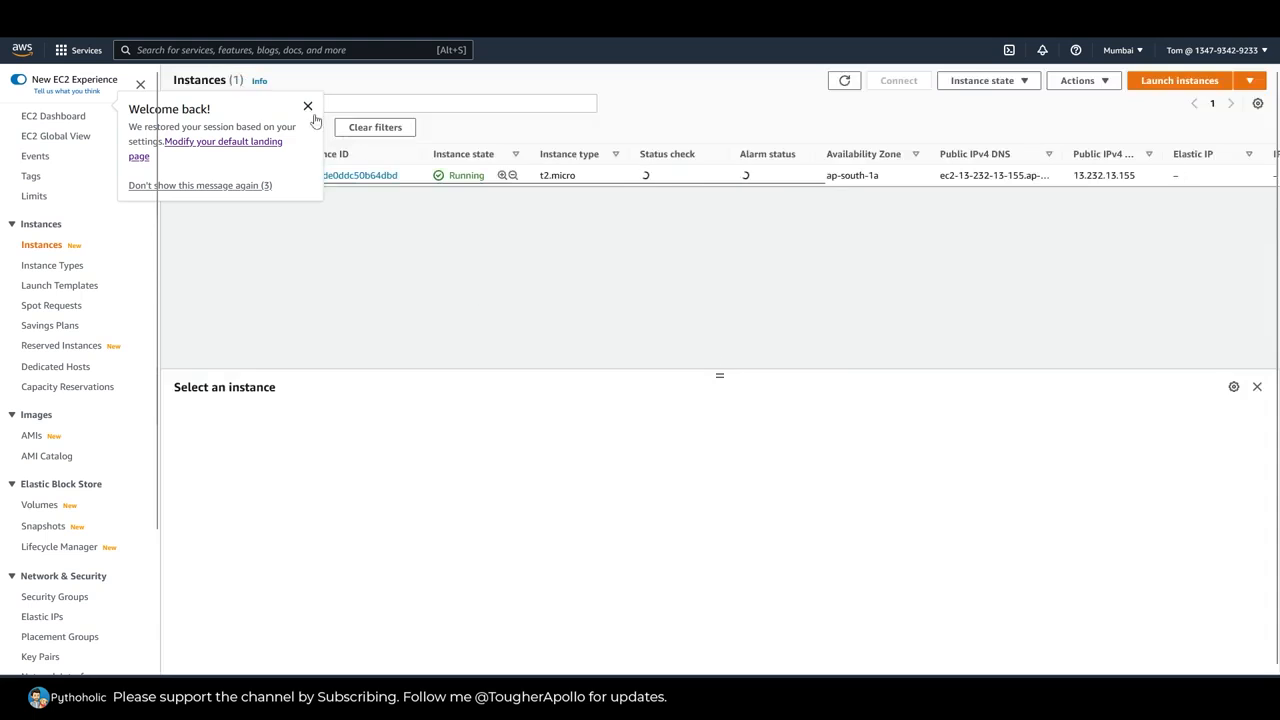
left_click(308, 107)
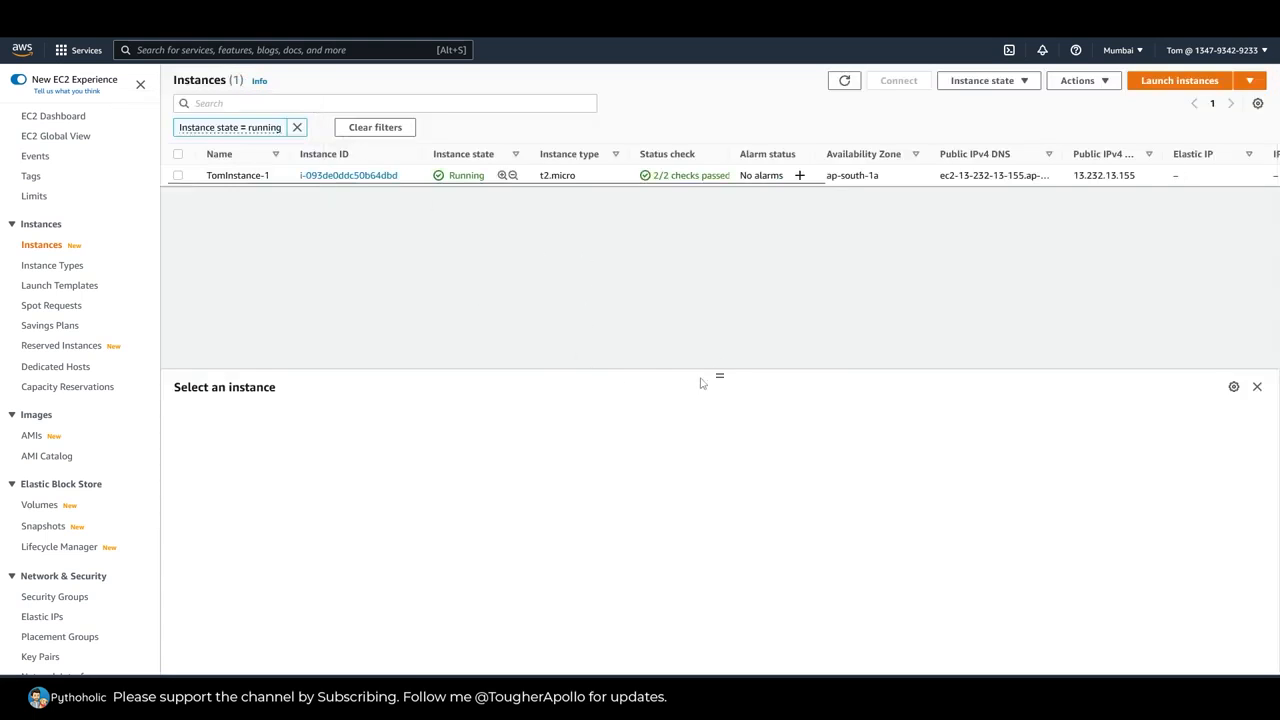
left_click_drag(720, 374, 723, 269)
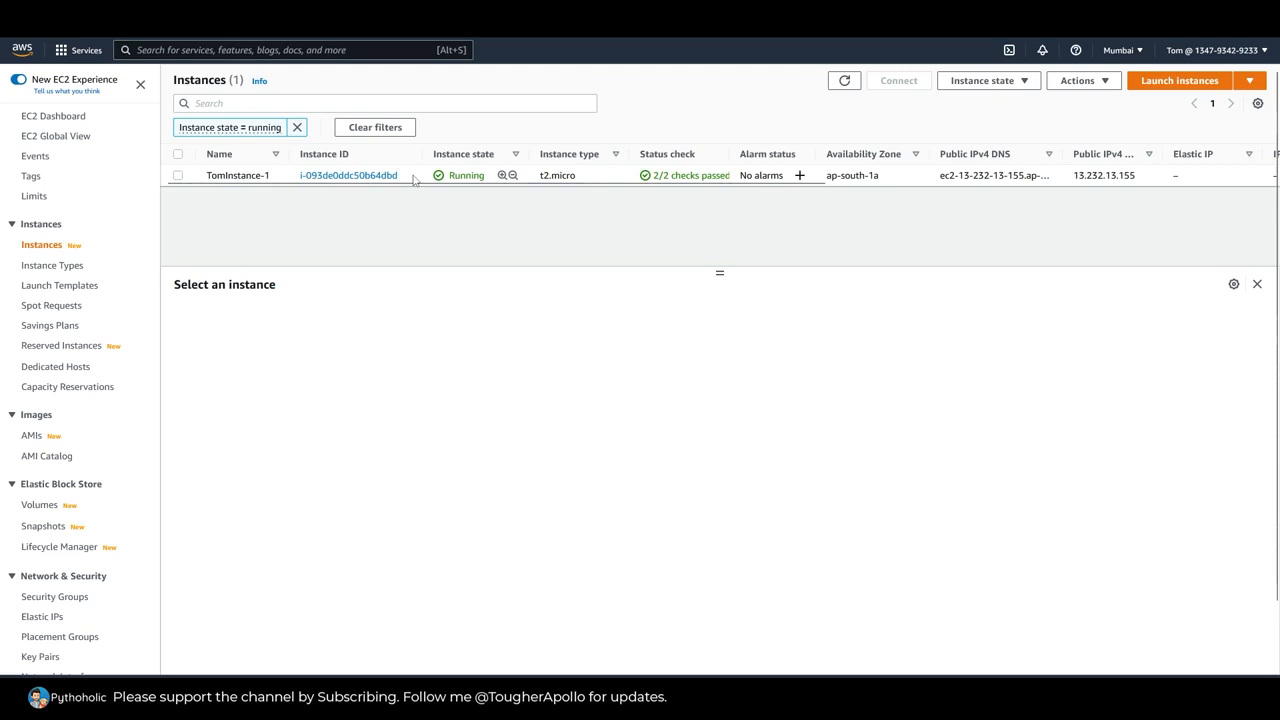
Step: Select the running instance and examine its AWS Compute Optimizer finding
left_click(597, 176)
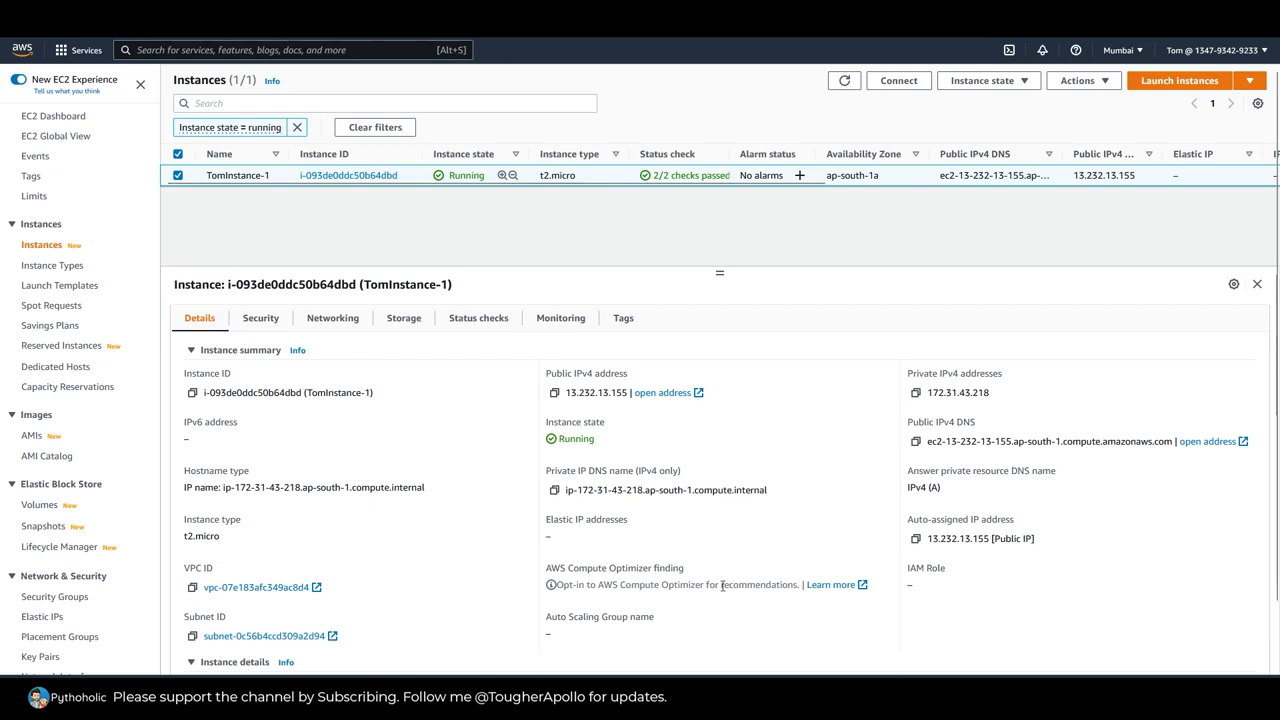
left_click_drag(548, 585, 762, 586)
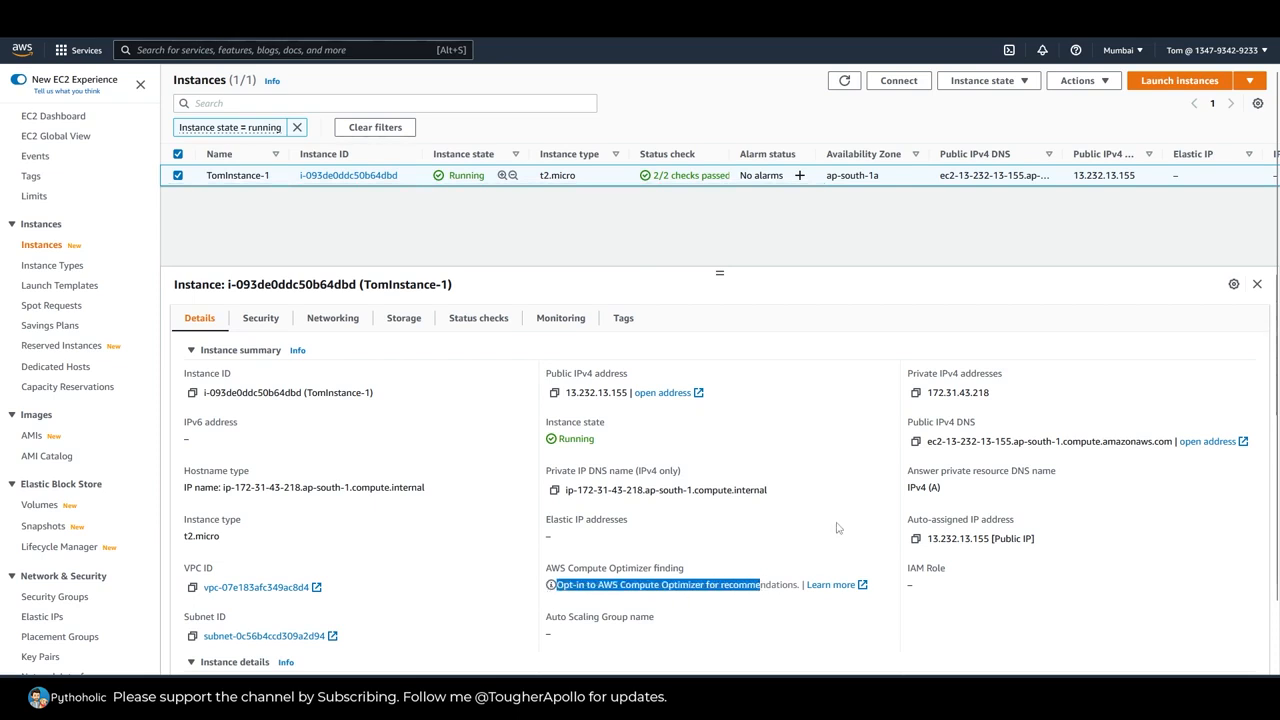
left_click_drag(796, 586, 551, 589)
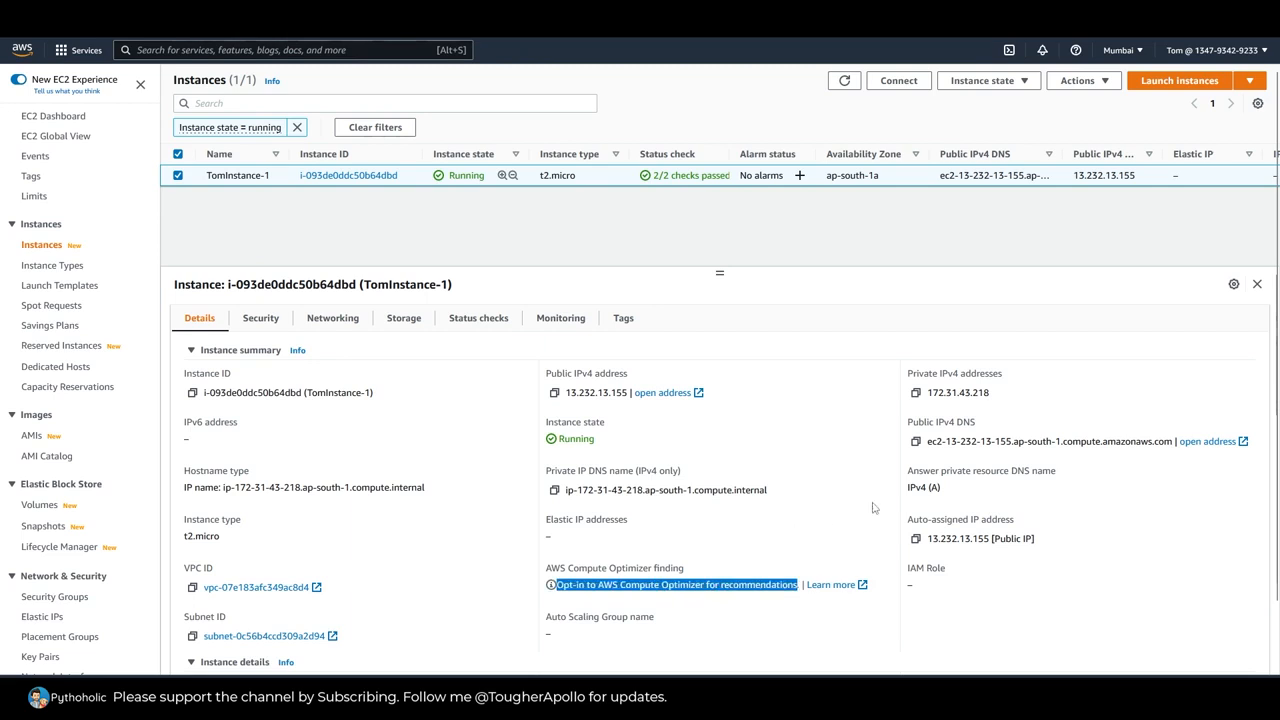
left_click(836, 445)
Step: Connect to the running instance with EC2 Instance Connect and run ls in its terminal
right_click(411, 177)
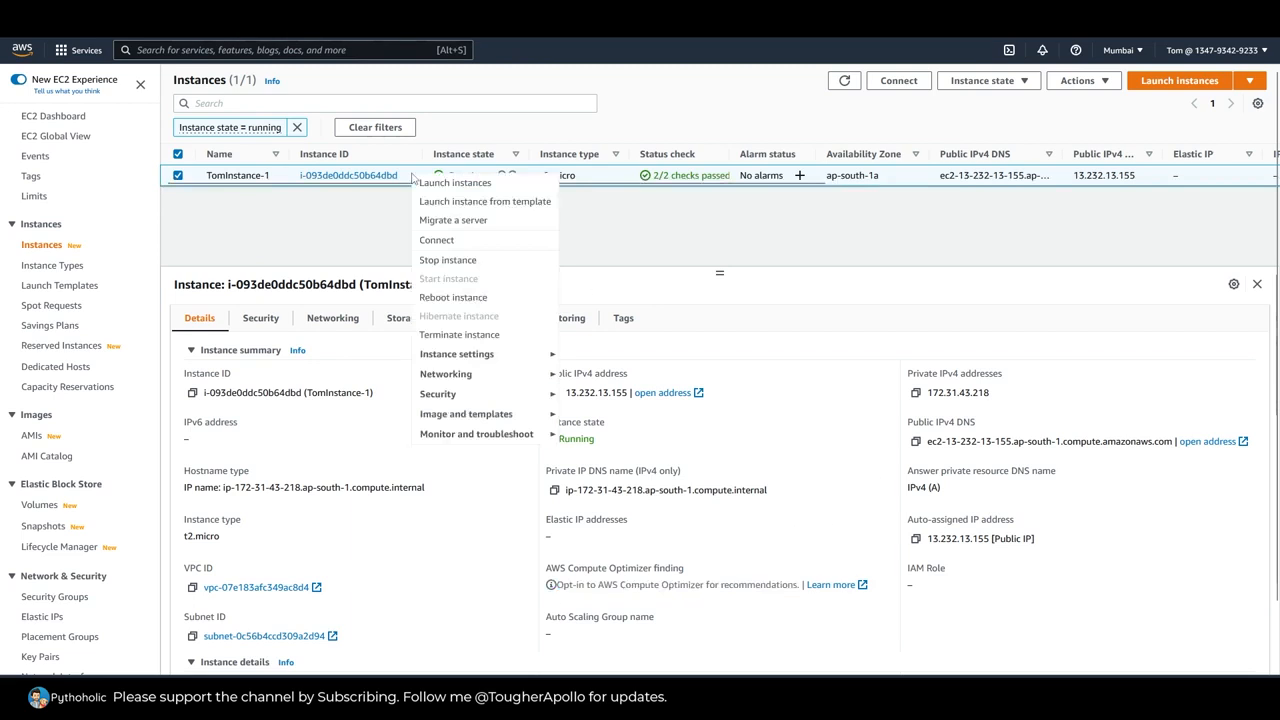
left_click(446, 242)
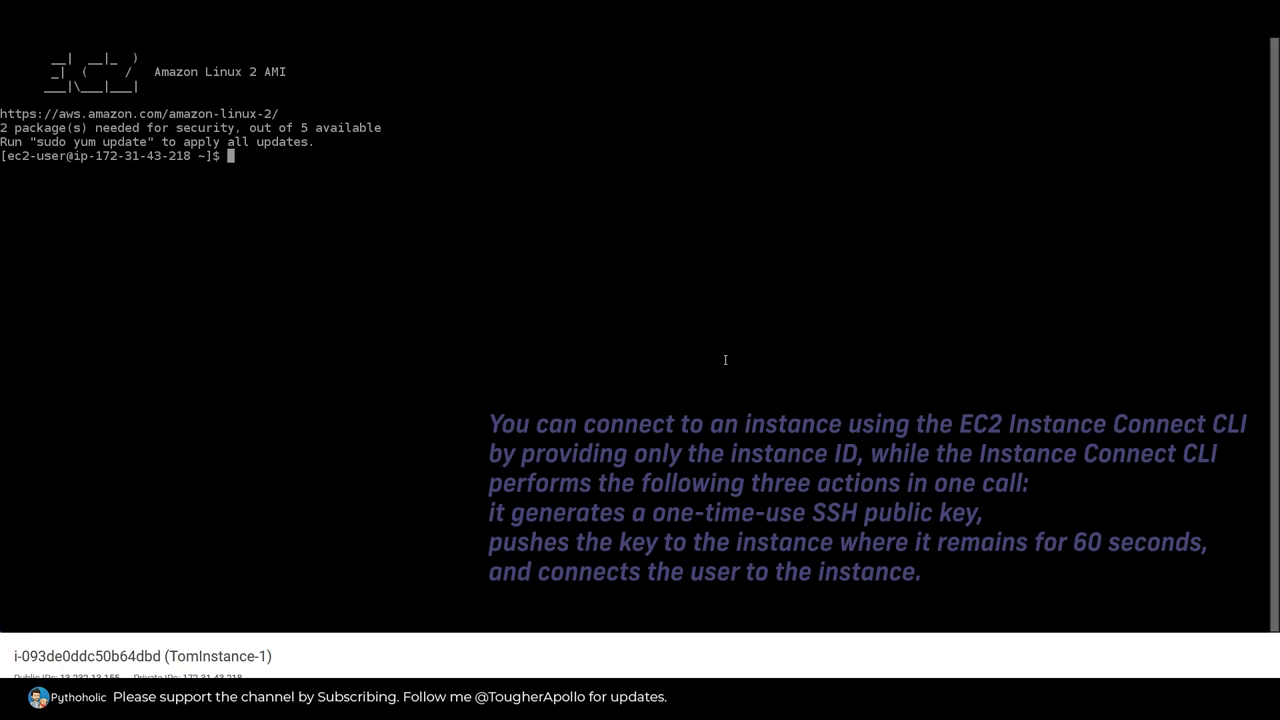
type("ls")
key("Return")
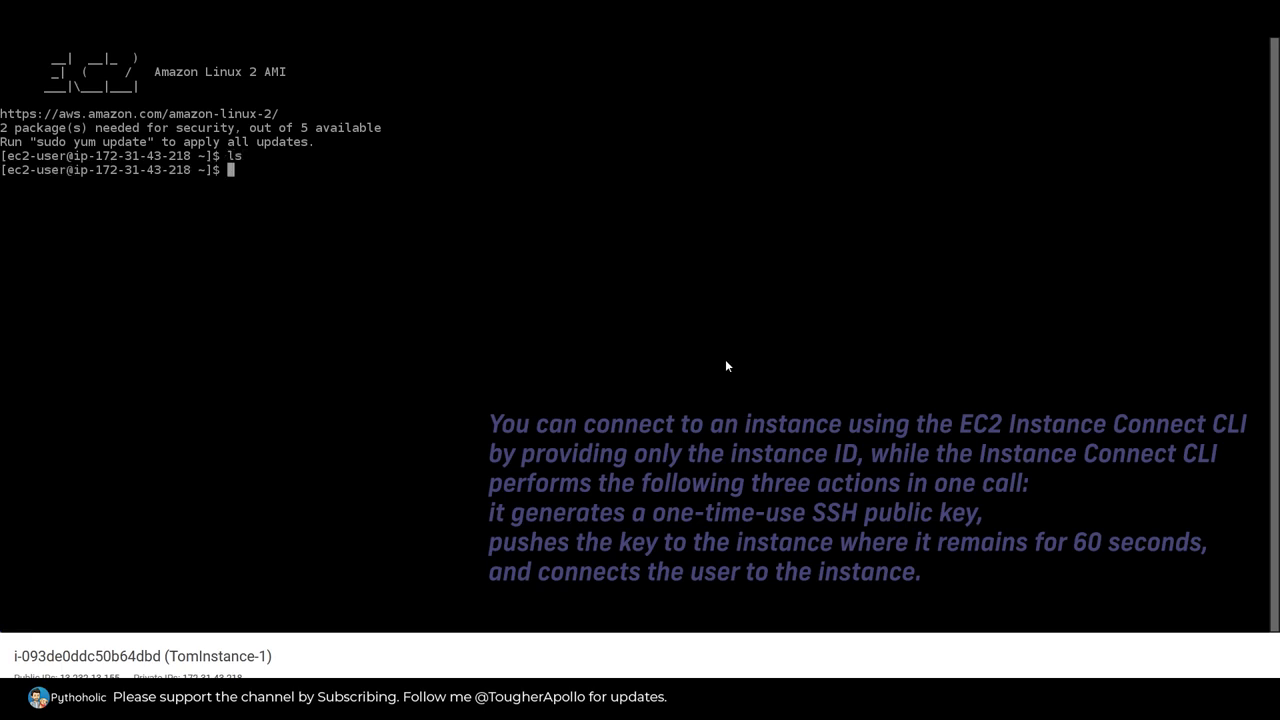
Step: Check the logged-in session with "who am i" and run "top" in the instance's terminal
type("wo am")
key("BackSpace")
key("BackSpace")
key("BackSpace")
key("BackSpace")
key("BackSpace")
type("ho am i")
key("Return")
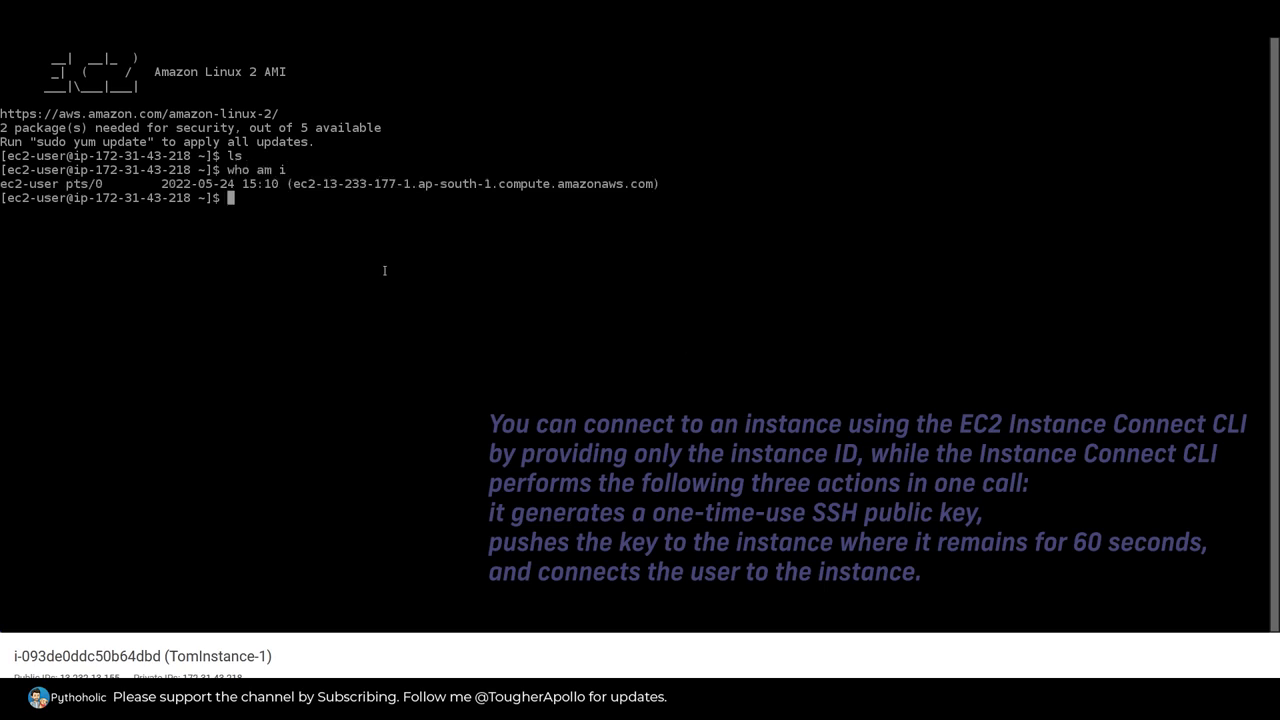
left_click_drag(300, 184, 660, 185)
type("top")
key("Return")
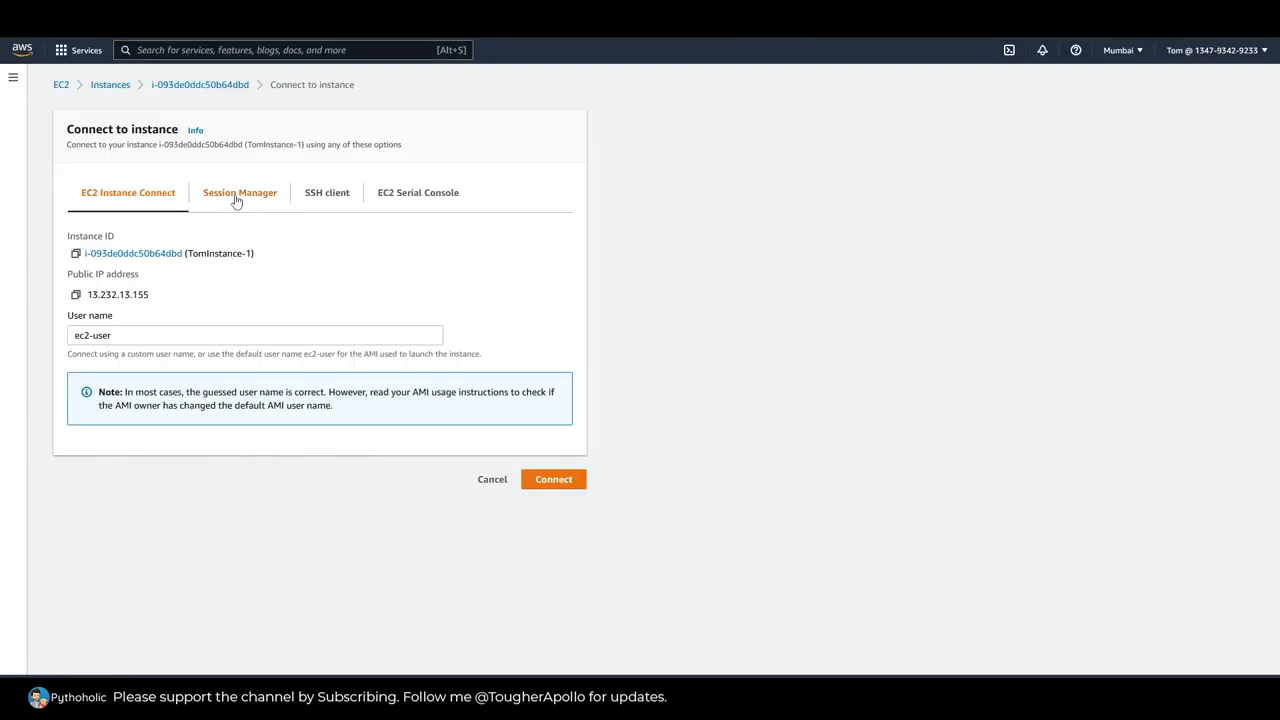
Step: Check the Session Manager and SSH client connection methods, and return to the list of all instances
left_click(236, 199)
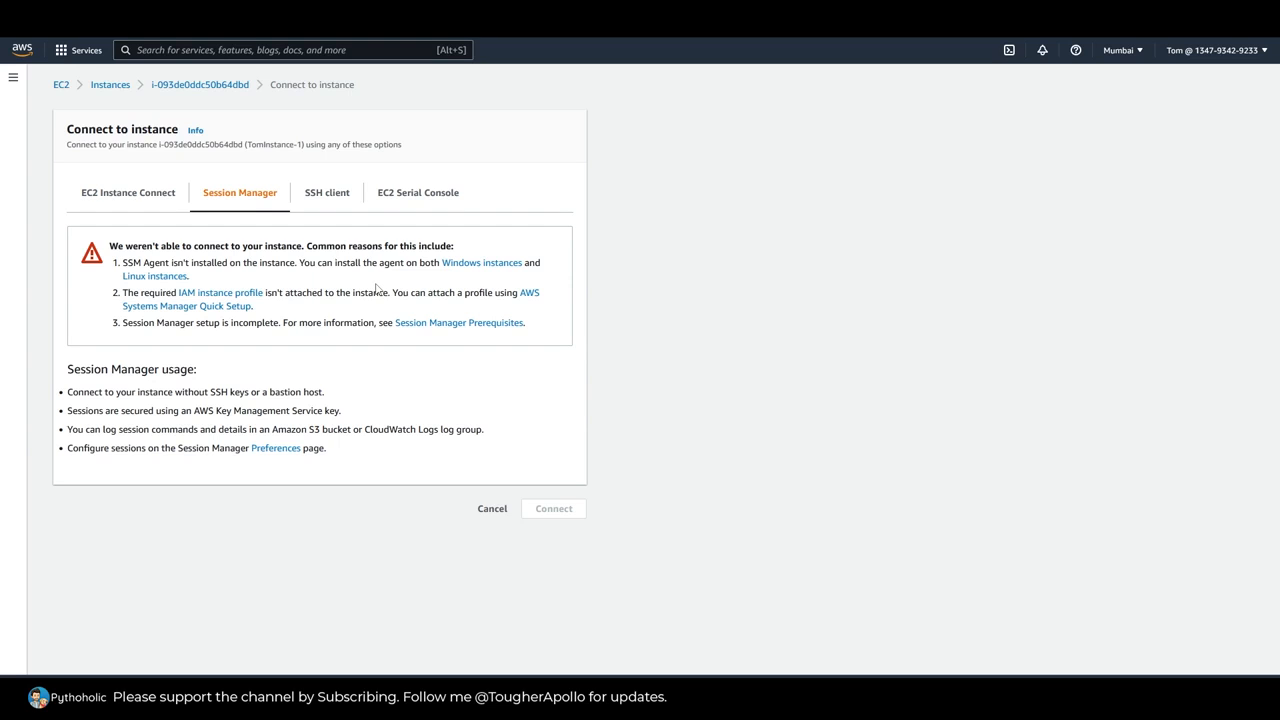
left_click(318, 193)
left_click(128, 193)
left_click(110, 85)
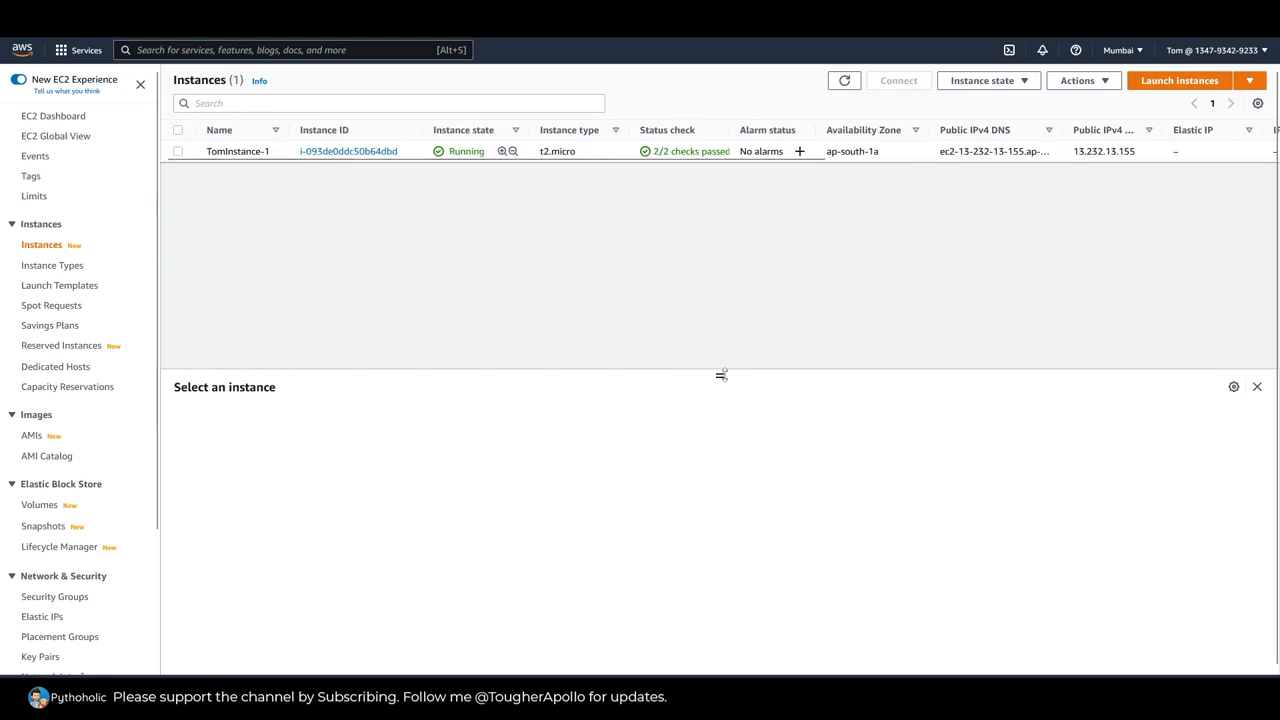
left_click_drag(720, 375, 740, 286)
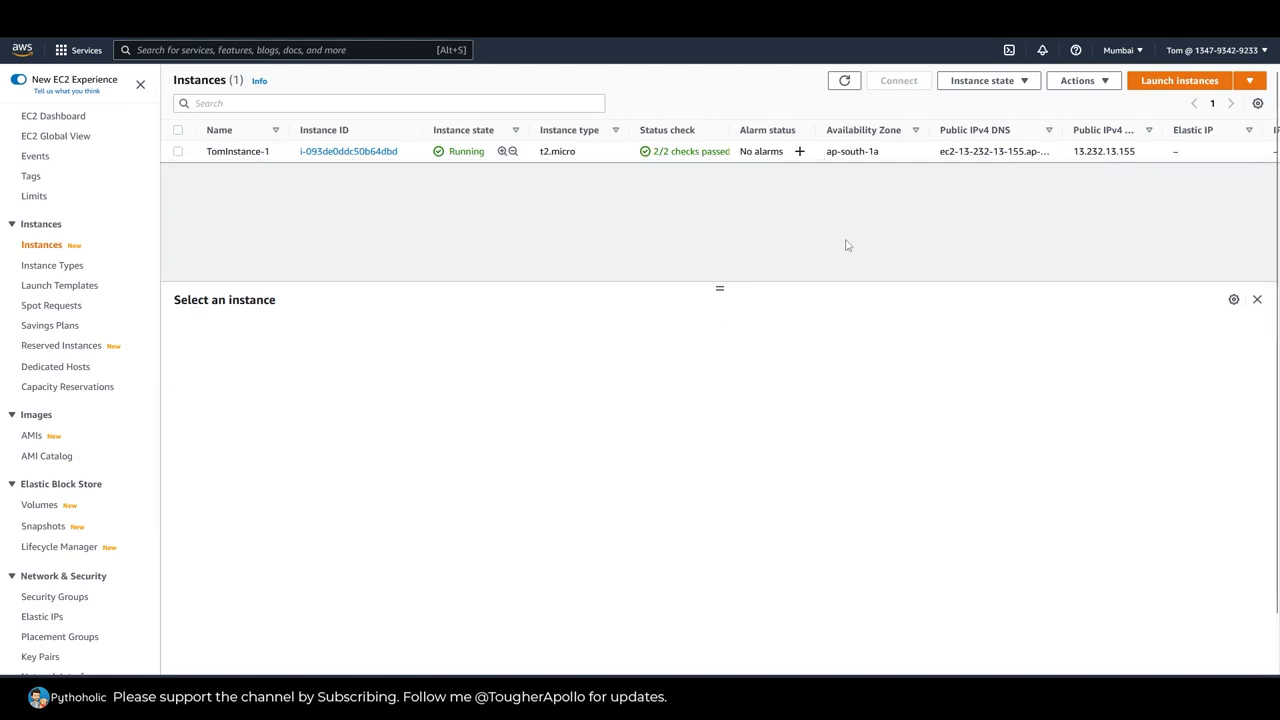